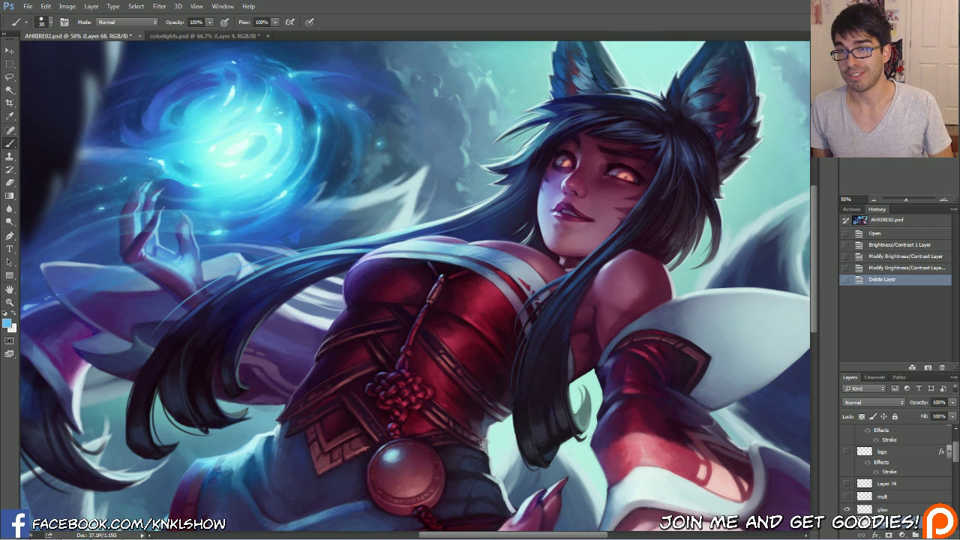
Step: Sample the purple reflected light on the shaded side of the red bodice
{"action": "left_click_drag", "start_coordinate": [403, 314], "coordinate": [440, 239]}
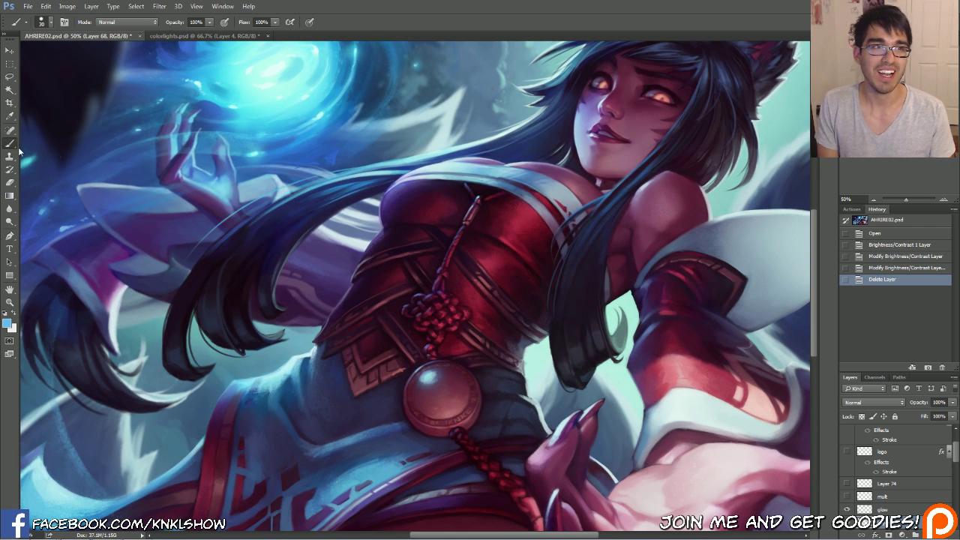
{"action": "left_click_drag", "start_coordinate": [450, 109], "coordinate": [471, 114]}
{"action": "left_click_drag", "start_coordinate": [386, 198], "coordinate": [380, 246]}
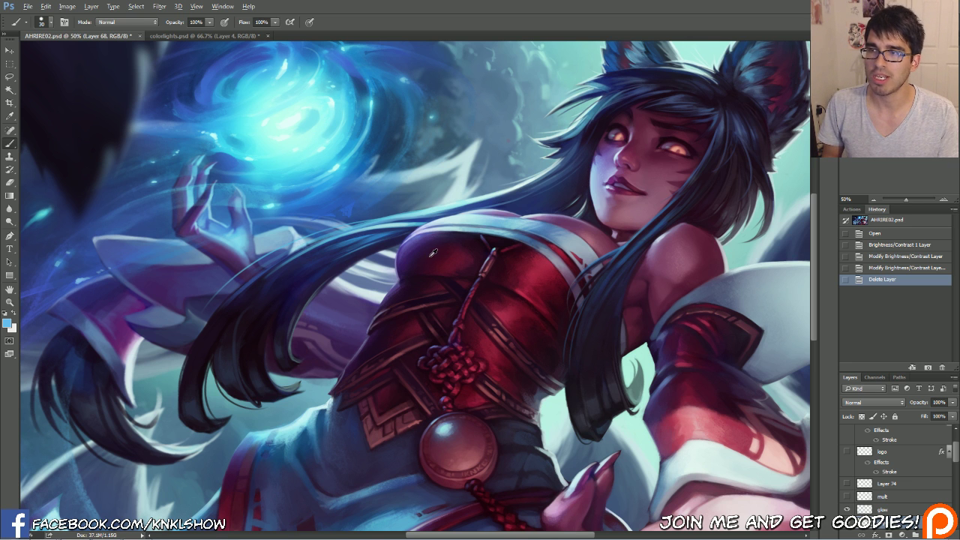
{"action": "left_click_drag", "start_coordinate": [433, 257], "coordinate": [416, 241]}
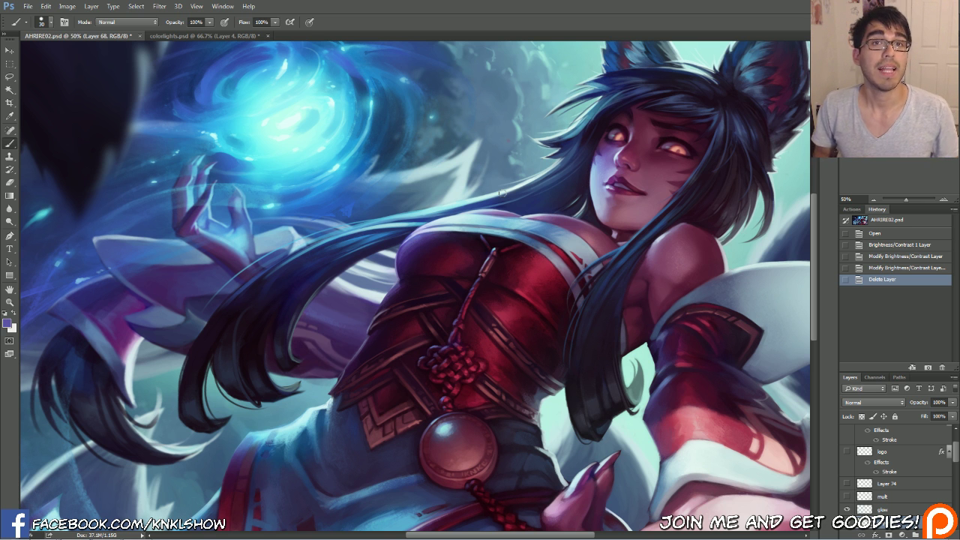
Step: Show the colorlights.psd cartoon portrait for reference
{"action": "left_click", "coordinate": [164, 36]}
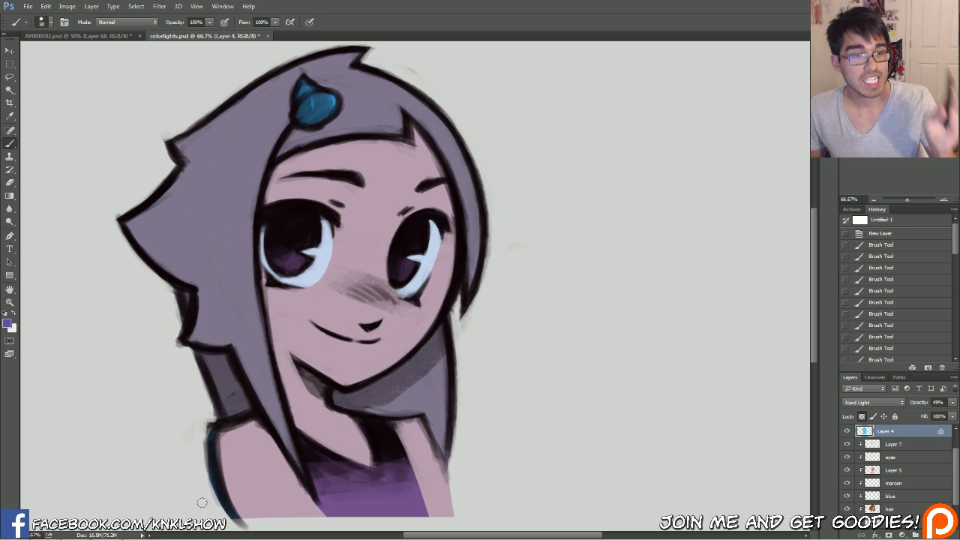
{"action": "mouse_move", "coordinate": [112, 534]}
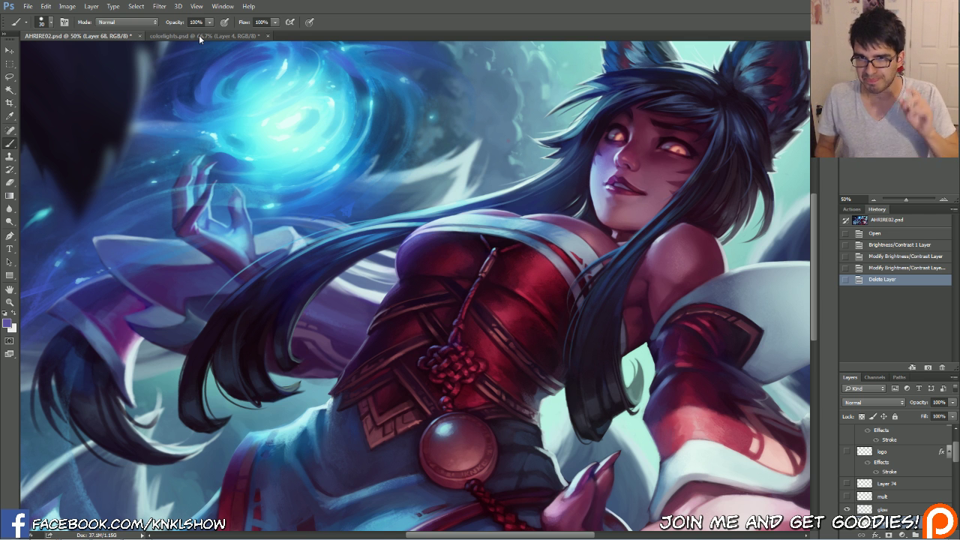
Step: Show the AHRIRE02.psd painting at 33.33% and add a new layer with default settings
{"action": "left_click", "coordinate": [873, 199]}
{"action": "left_click_drag", "start_coordinate": [902, 150], "coordinate": [895, 201]}
{"action": "scroll", "coordinate": [941, 434], "scroll_direction": "up", "scroll_amount": 3}
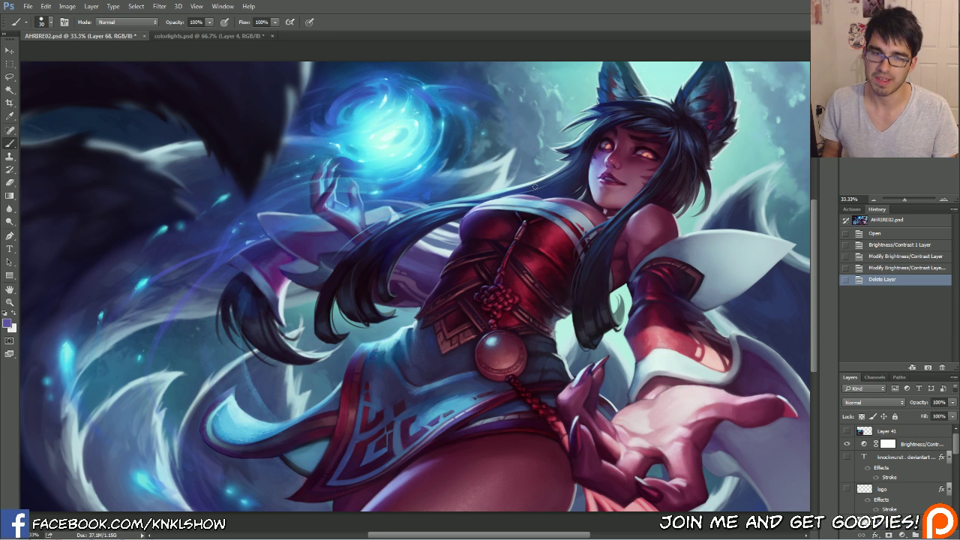
{"action": "key", "text": "ctrl+shift+n"}
{"action": "key", "text": "Return"}
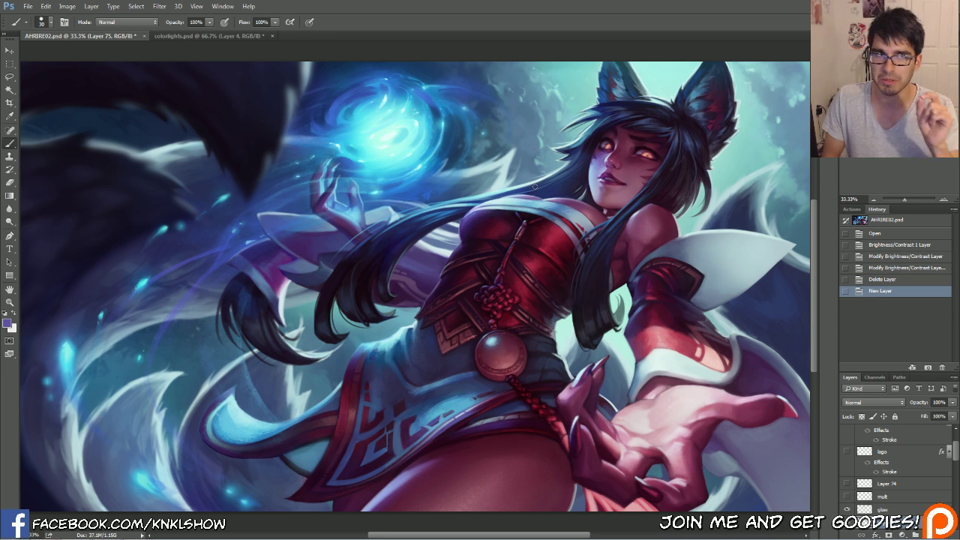
Step: Try out a vivid pink, #d62d85, as the foreground colour
{"action": "left_click", "coordinate": [8, 323]}
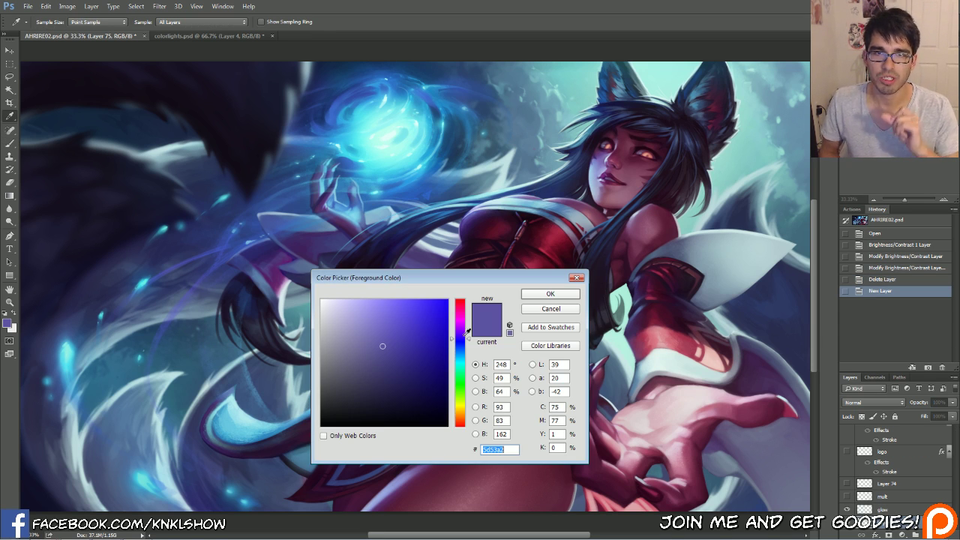
{"action": "left_click_drag", "start_coordinate": [470, 323], "coordinate": [470, 311]}
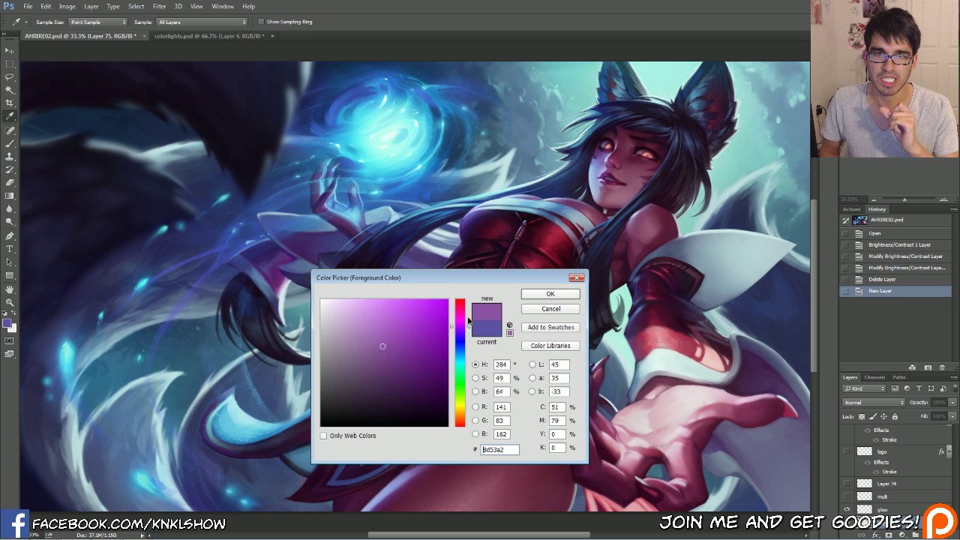
{"action": "left_click", "coordinate": [420, 320]}
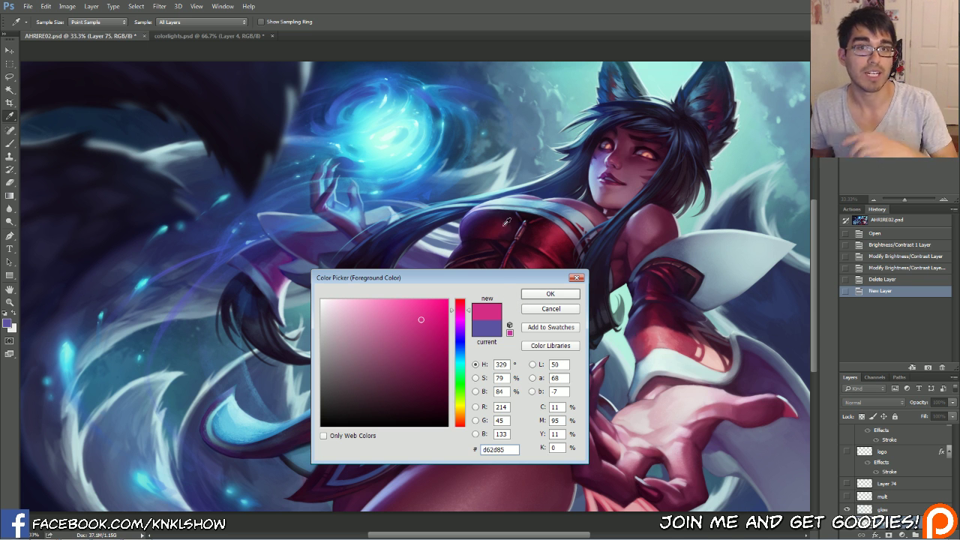
{"action": "left_click_drag", "start_coordinate": [516, 279], "coordinate": [308, 238]}
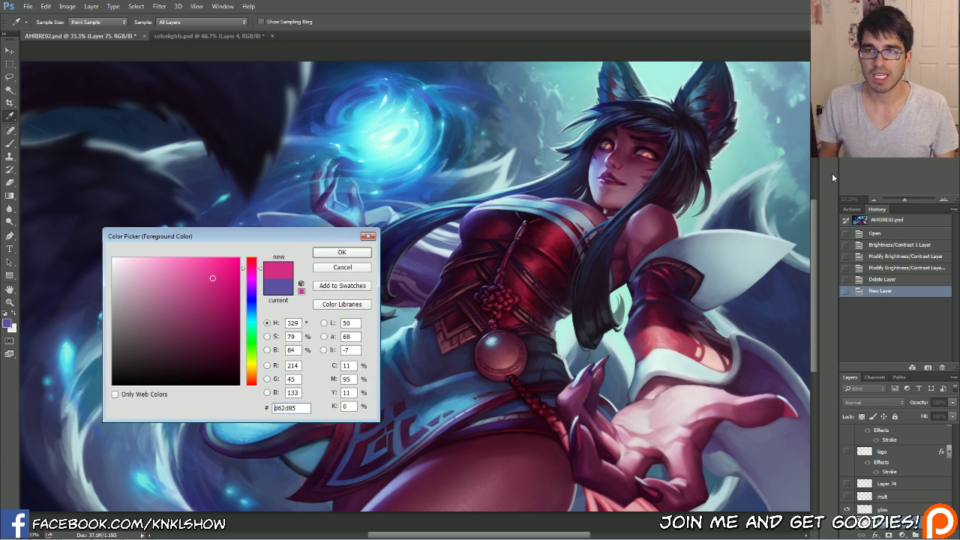
{"action": "key", "text": "Return"}
{"action": "key", "text": "b"}
Step: Sample the brightly lit red of the bodice, beside the cord, to inspect its hue, saturation and brightness
{"action": "left_click", "coordinate": [943, 201]}
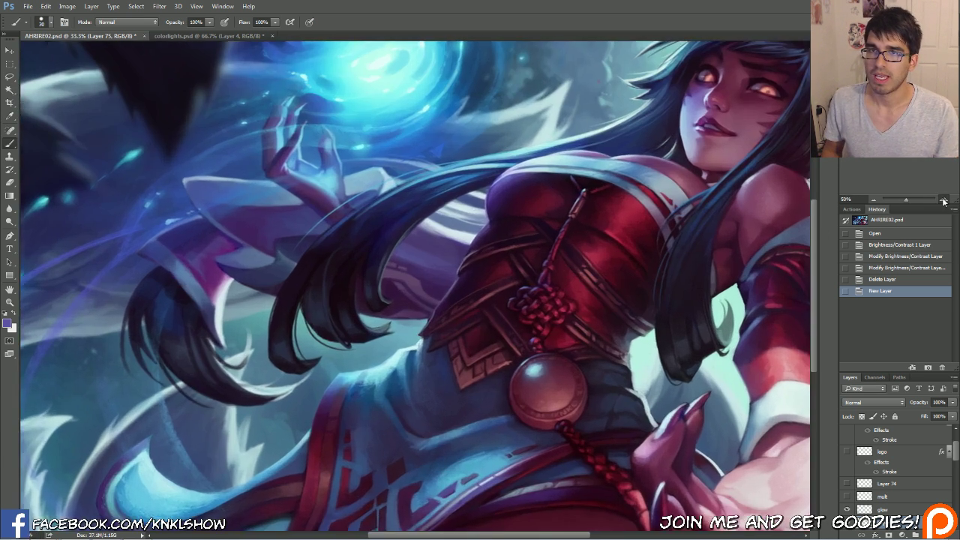
{"action": "left_click", "coordinate": [943, 199]}
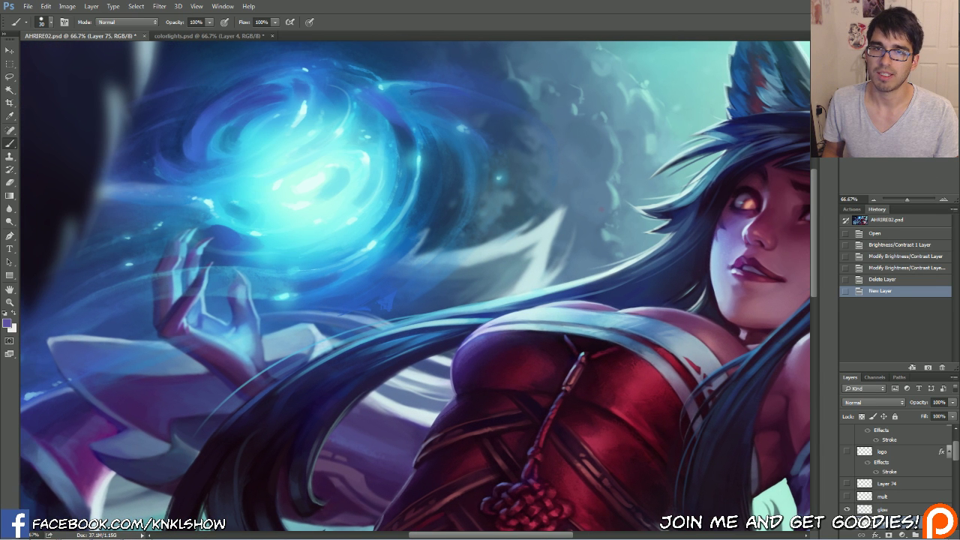
{"action": "left_click_drag", "start_coordinate": [480, 300], "coordinate": [437, 259]}
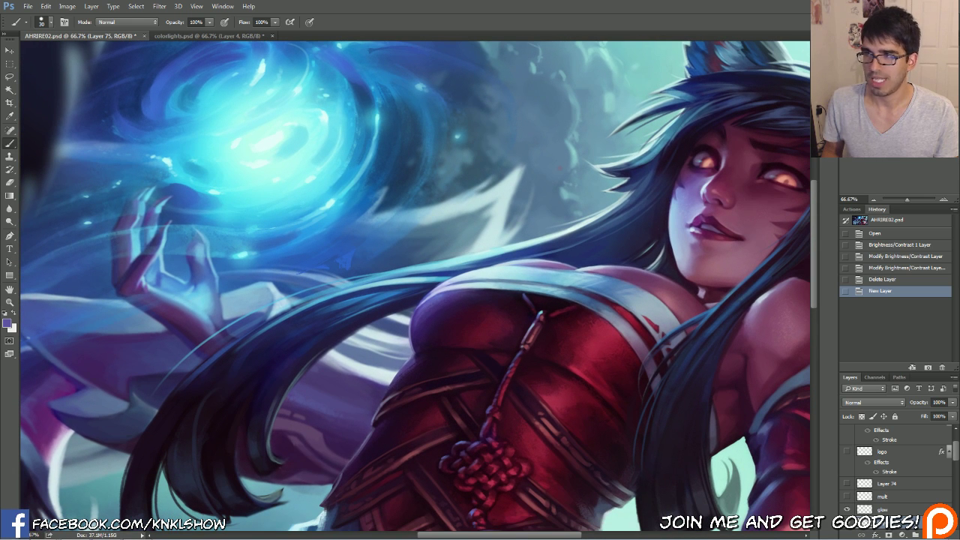
{"action": "left_click", "coordinate": [8, 324]}
{"action": "left_click_drag", "start_coordinate": [297, 238], "coordinate": [325, 322]}
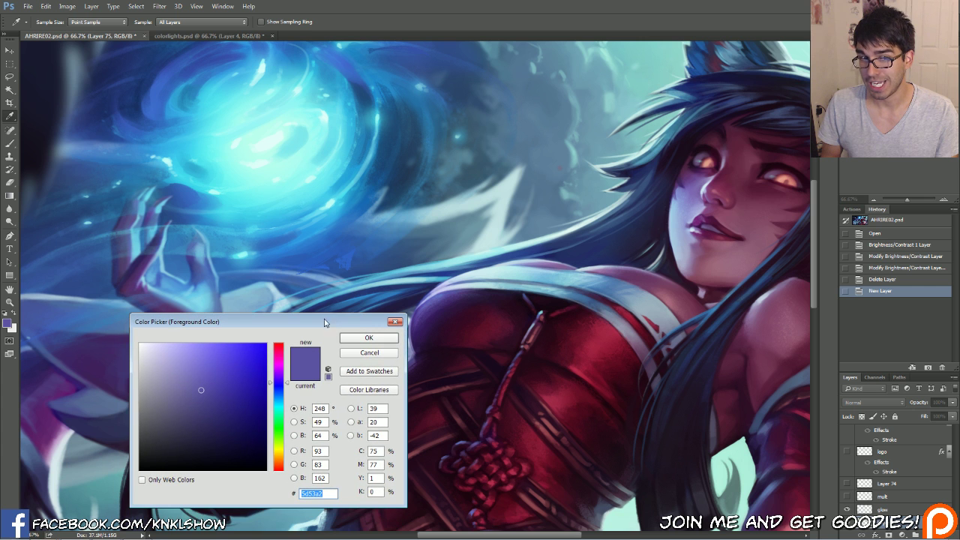
{"action": "left_click", "coordinate": [606, 334]}
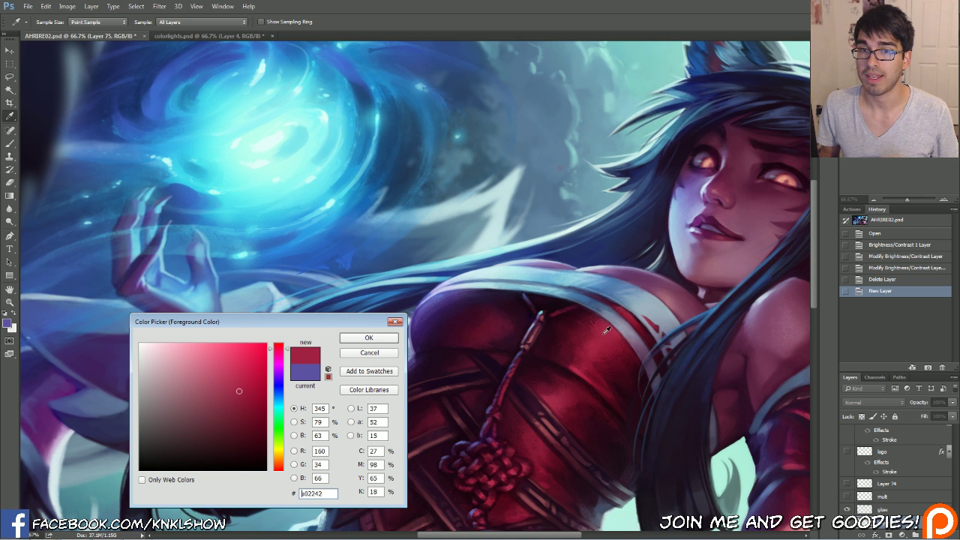
{"action": "left_click", "coordinate": [609, 333]}
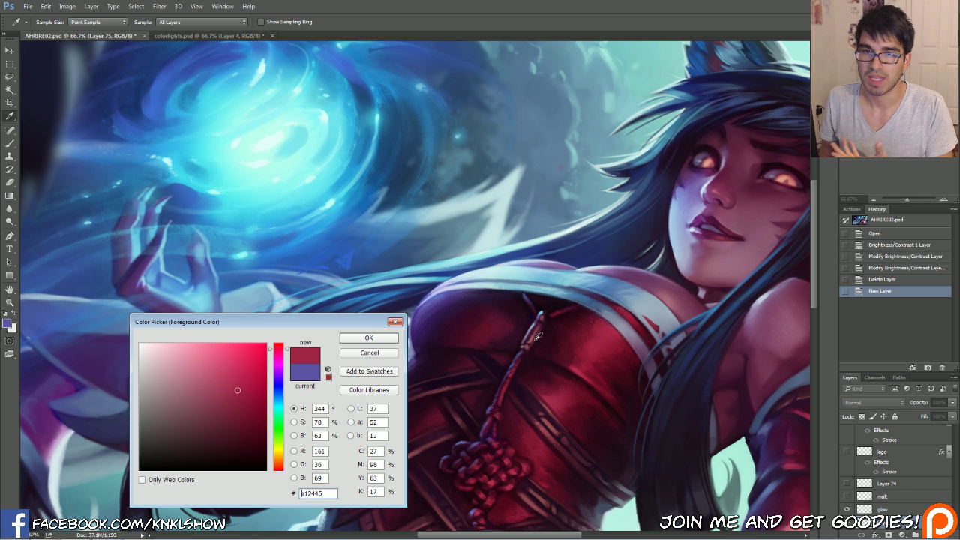
Step: Sample the bodice's dark red shadow and preview its hue shifted to 332, discarding the colour change
{"action": "mouse_move", "coordinate": [565, 337]}
{"action": "left_mouse_down"}
{"action": "mouse_move", "coordinate": [551, 331]}
{"action": "mouse_move", "coordinate": [594, 340]}
{"action": "mouse_move", "coordinate": [572, 333]}
{"action": "left_mouse_up"}
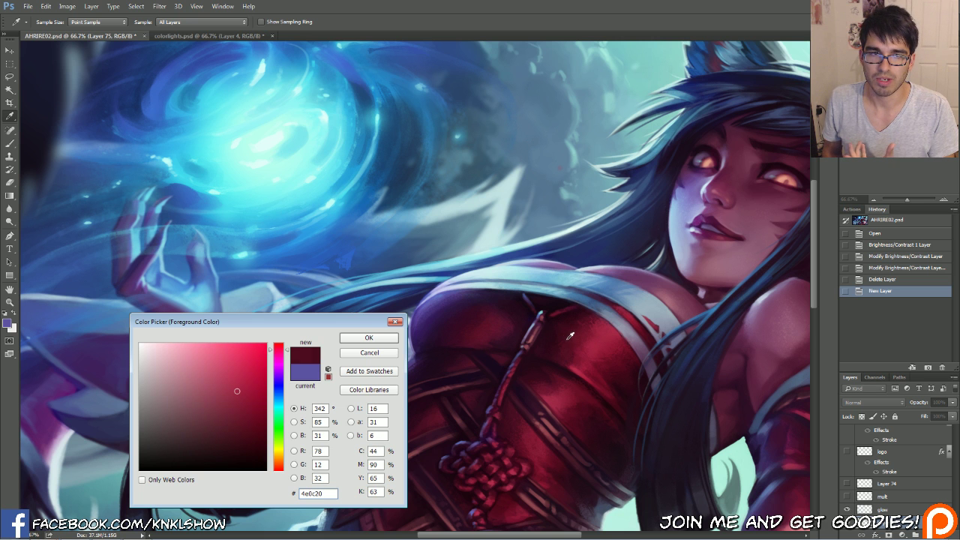
{"action": "left_click_drag", "start_coordinate": [287, 354], "coordinate": [291, 352]}
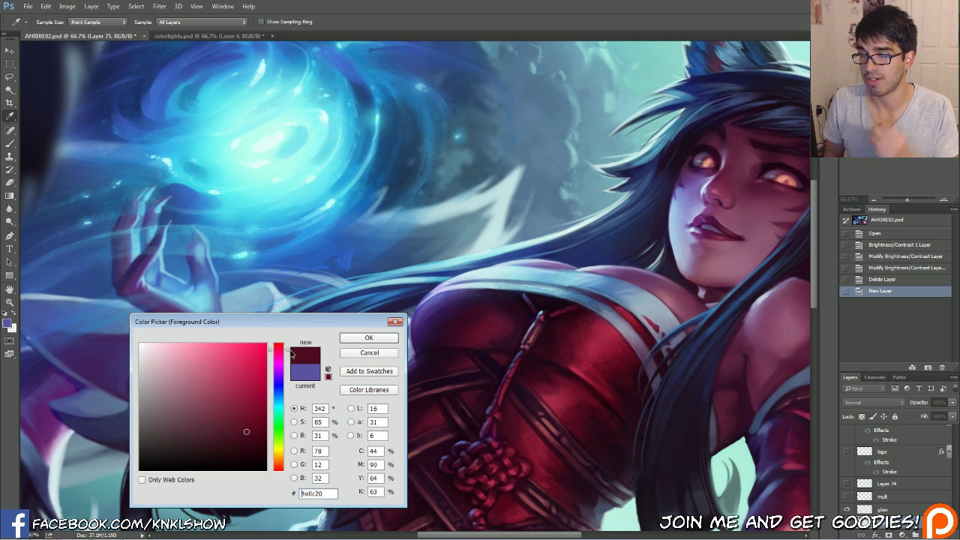
{"action": "left_click_drag", "start_coordinate": [291, 353], "coordinate": [291, 356]}
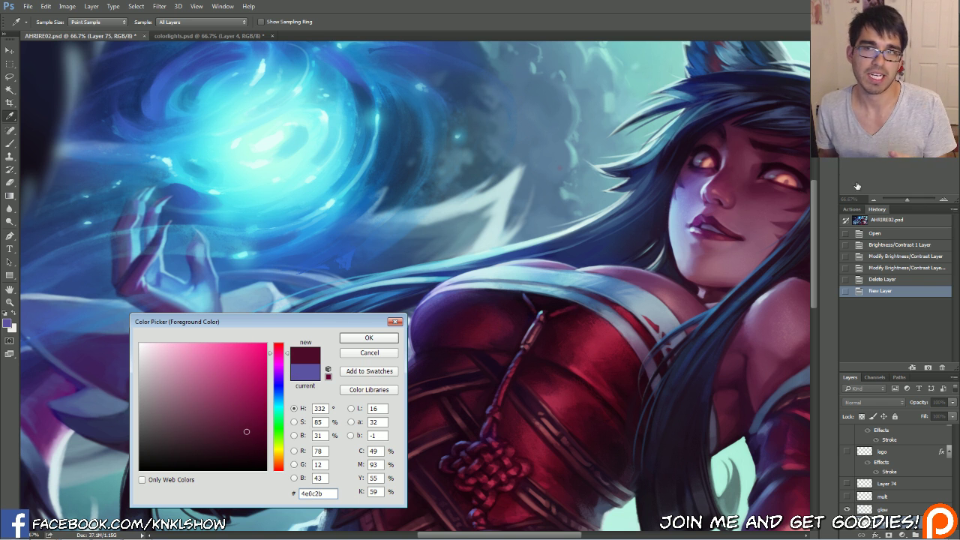
{"action": "left_click", "coordinate": [369, 353]}
Step: Set the foreground colour to the bodice's lit red, #99213f, and open its colour values
{"action": "left_click", "coordinate": [873, 200]}
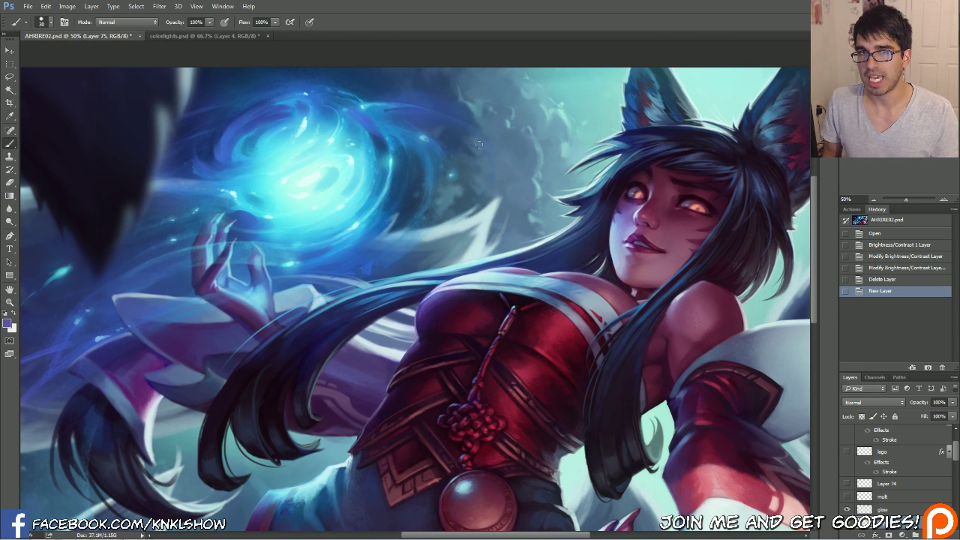
{"action": "left_click_drag", "start_coordinate": [420, 300], "coordinate": [405, 383]}
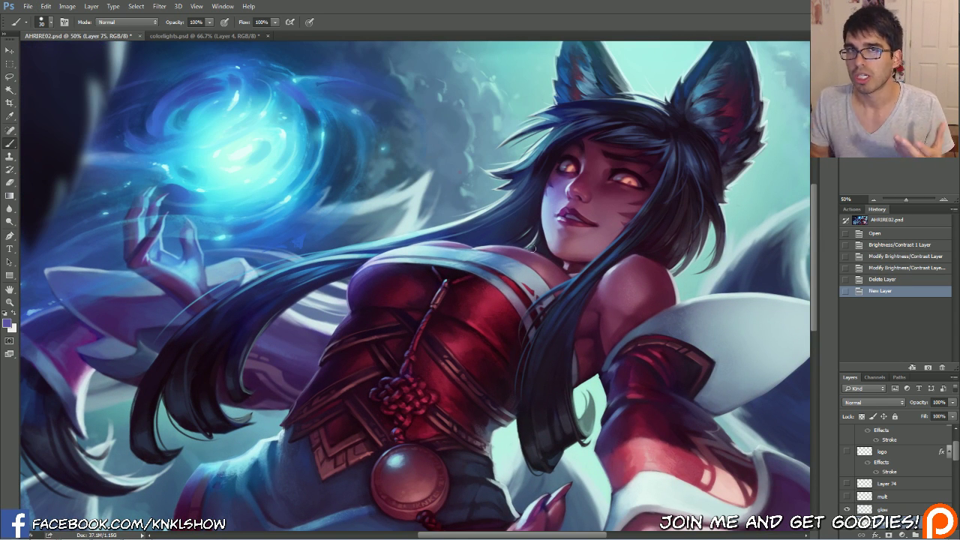
{"action": "left_click", "coordinate": [491, 296], "text": "alt"}
{"action": "left_click", "coordinate": [7, 323]}
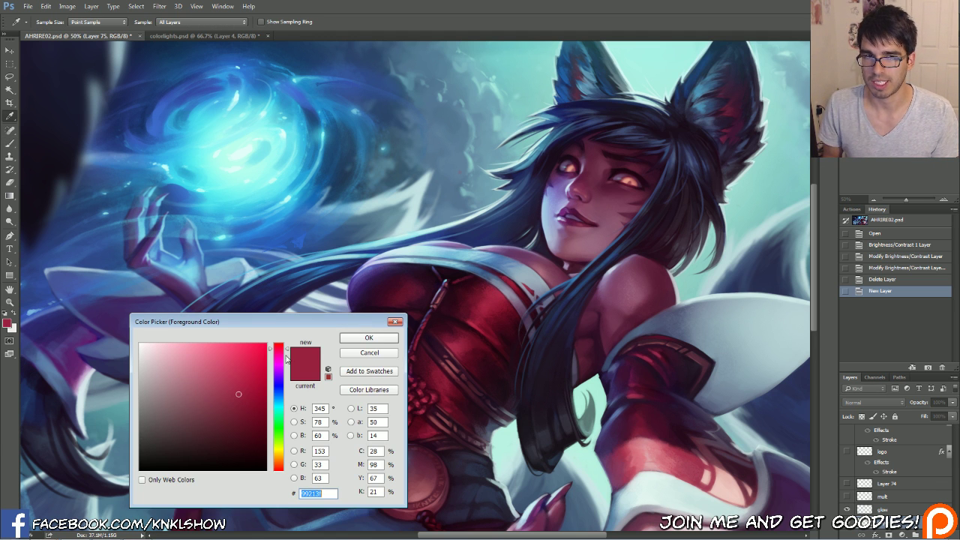
Step: Sample progressively darker bodice shadows from the lit side towards the top of the cord to inspect their hue shift
{"action": "left_click", "coordinate": [465, 292]}
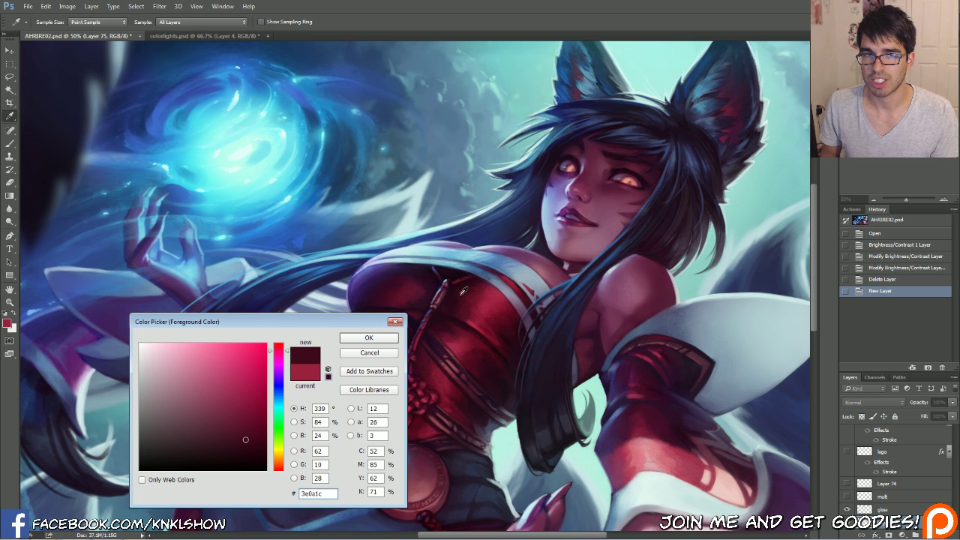
{"action": "left_click", "coordinate": [451, 296]}
{"action": "left_click", "coordinate": [448, 279]}
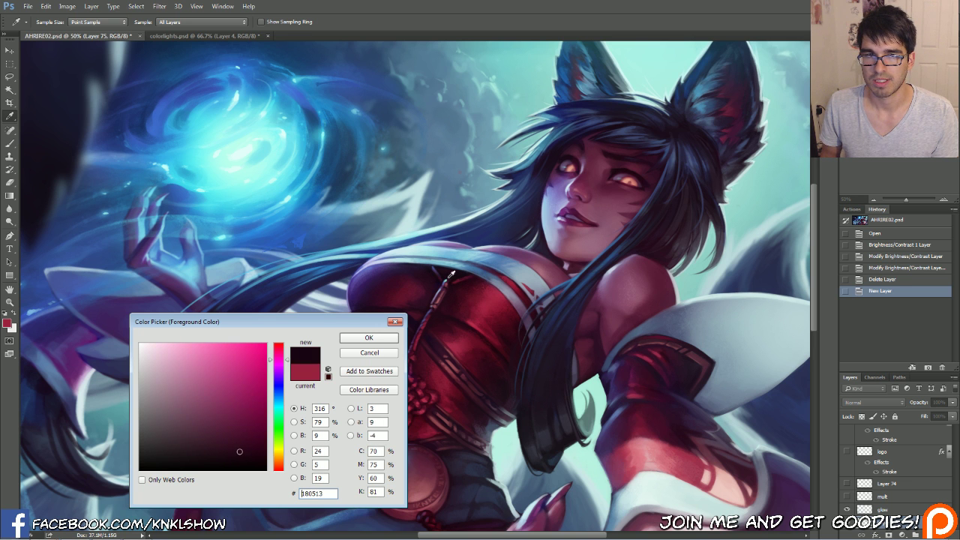
{"action": "left_click_drag", "start_coordinate": [288, 359], "coordinate": [288, 358]}
{"action": "mouse_move", "coordinate": [317, 323]}
{"action": "left_mouse_down"}
{"action": "mouse_move", "coordinate": [338, 288]}
{"action": "mouse_move", "coordinate": [324, 330]}
{"action": "left_mouse_up"}
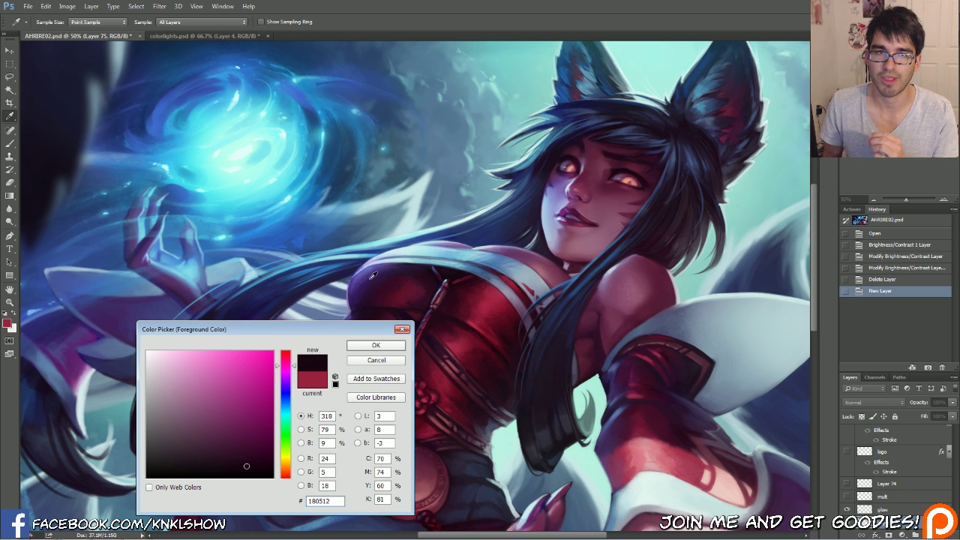
Step: Sample the dark purple shadows and the violet edge on the orb-facing side of the bodice to compare their hues
{"action": "left_click", "coordinate": [396, 269]}
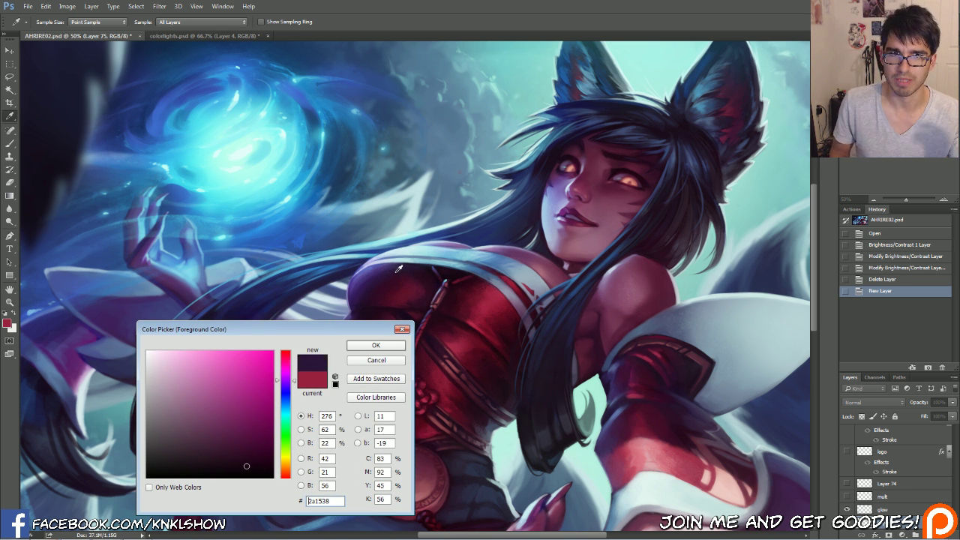
{"action": "left_click", "coordinate": [418, 276]}
{"action": "left_click", "coordinate": [407, 274]}
{"action": "left_click", "coordinate": [353, 298]}
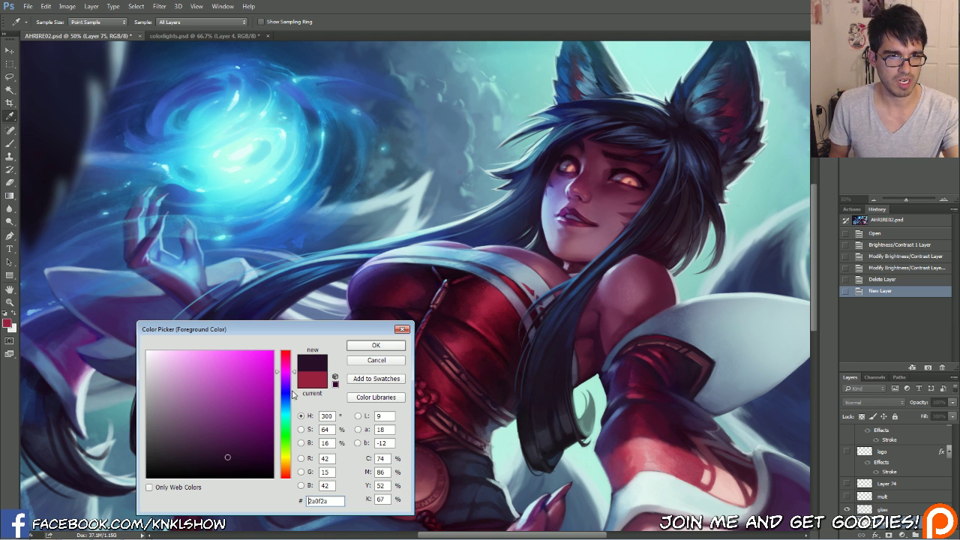
{"action": "left_click", "coordinate": [375, 274]}
{"action": "left_click", "coordinate": [348, 293]}
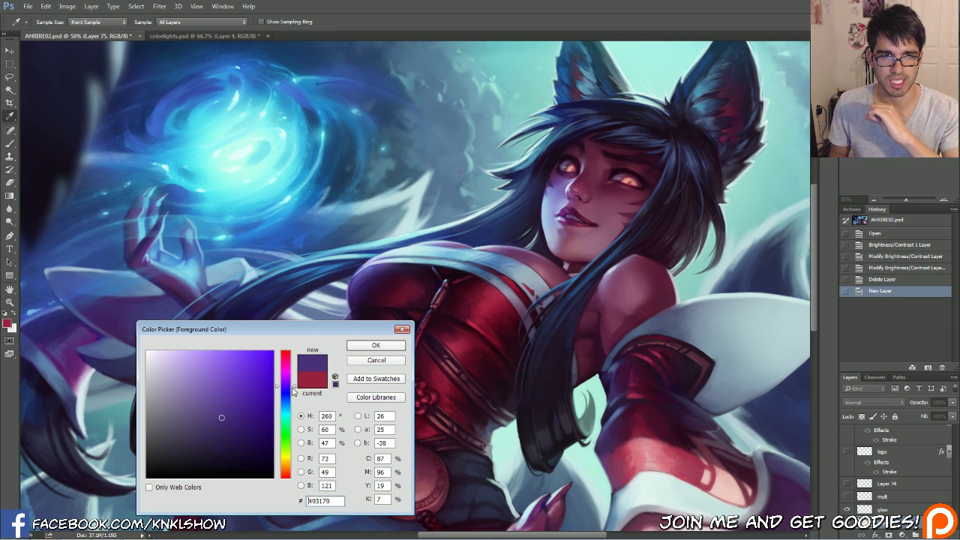
{"action": "left_click", "coordinate": [394, 279]}
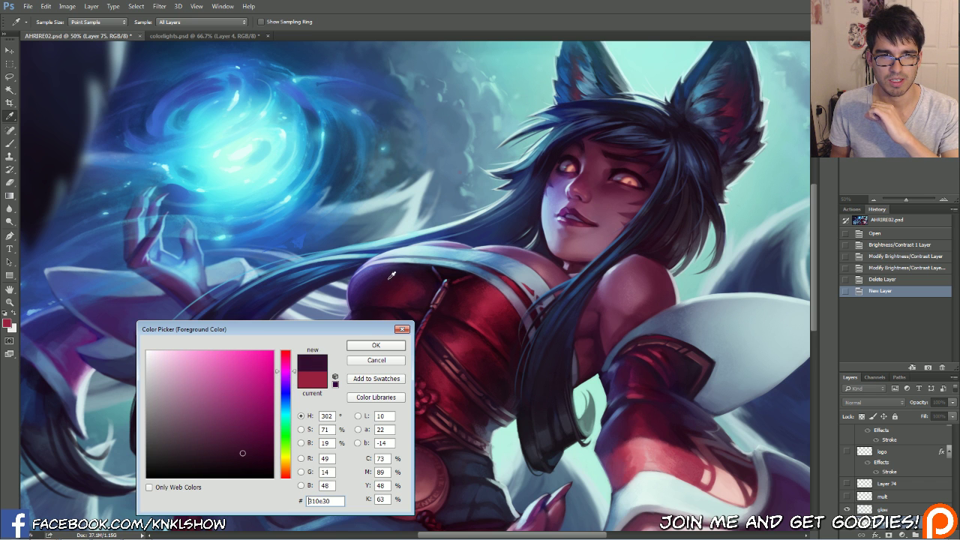
Step: Sample the blue-violet rim light on the bodice's orb-facing edge and compare it with the fabric's lit red
{"action": "mouse_move", "coordinate": [385, 279]}
{"action": "left_mouse_down"}
{"action": "mouse_move", "coordinate": [368, 277]}
{"action": "mouse_move", "coordinate": [388, 279]}
{"action": "mouse_move", "coordinate": [381, 275]}
{"action": "left_mouse_up"}
{"action": "left_click_drag", "start_coordinate": [351, 334], "coordinate": [266, 295]}
{"action": "mouse_move", "coordinate": [381, 272]}
{"action": "left_mouse_down"}
{"action": "mouse_move", "coordinate": [366, 266]}
{"action": "mouse_move", "coordinate": [371, 274]}
{"action": "left_mouse_up"}
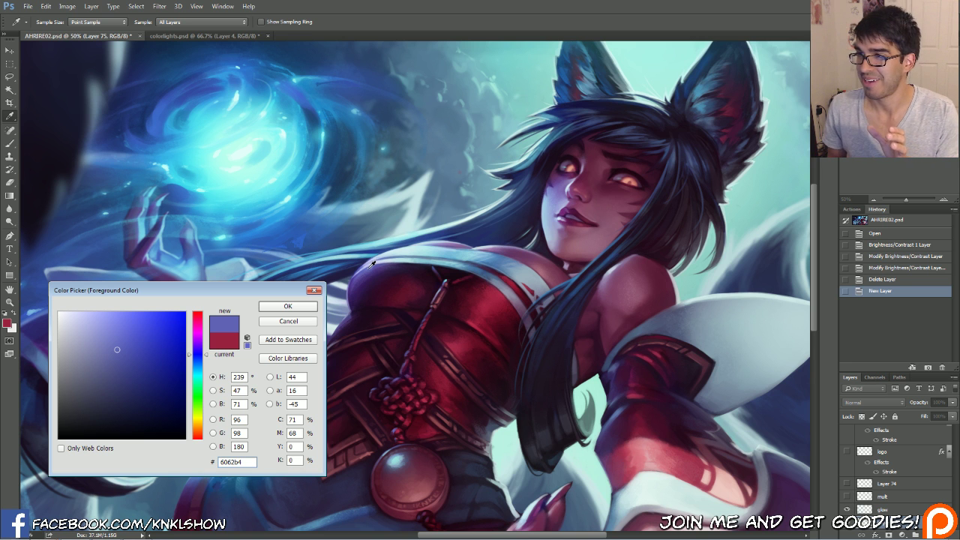
{"action": "mouse_move", "coordinate": [373, 271]}
{"action": "left_mouse_down"}
{"action": "mouse_move", "coordinate": [402, 289]}
{"action": "mouse_move", "coordinate": [369, 265]}
{"action": "left_mouse_up"}
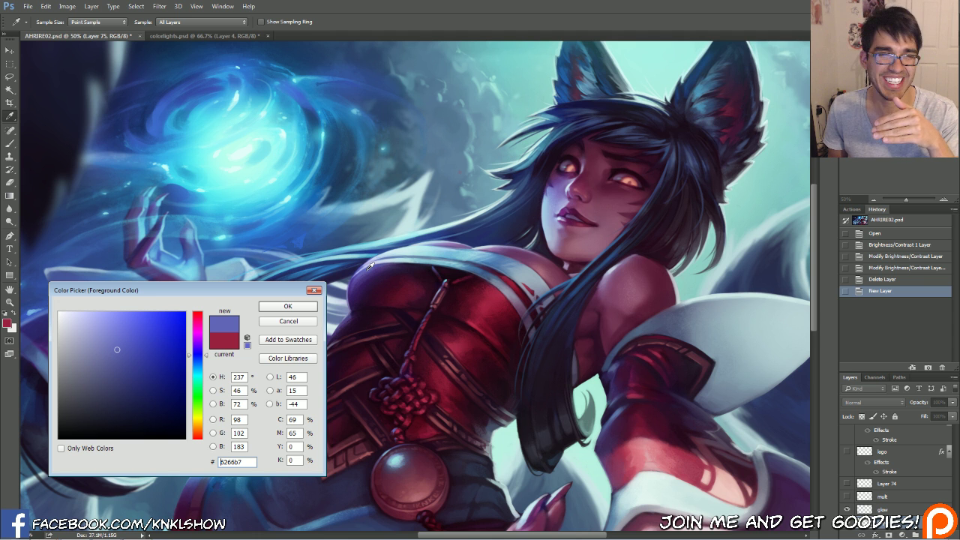
{"action": "mouse_move", "coordinate": [368, 265]}
{"action": "left_mouse_down"}
{"action": "mouse_move", "coordinate": [391, 282]}
{"action": "mouse_move", "coordinate": [369, 268]}
{"action": "left_mouse_up"}
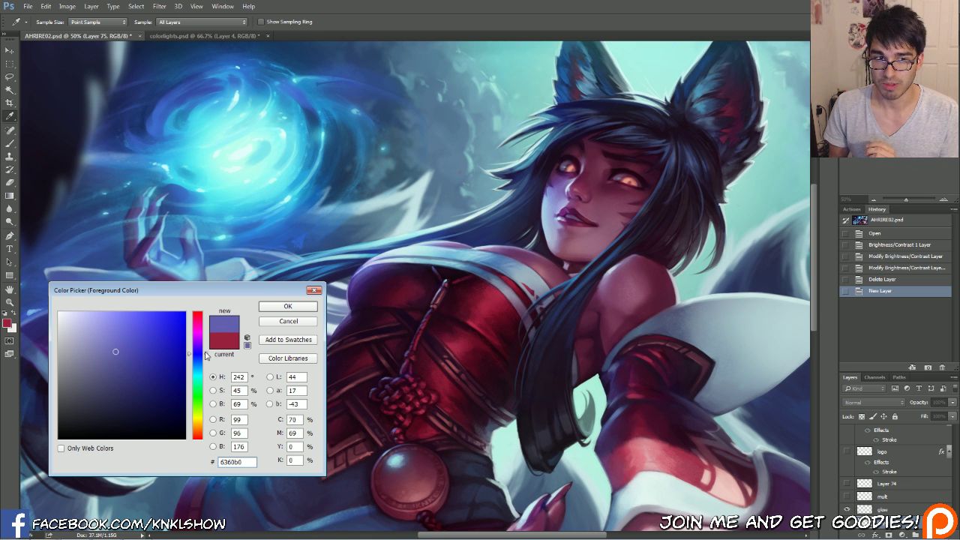
{"action": "left_click_drag", "start_coordinate": [370, 273], "coordinate": [370, 273]}
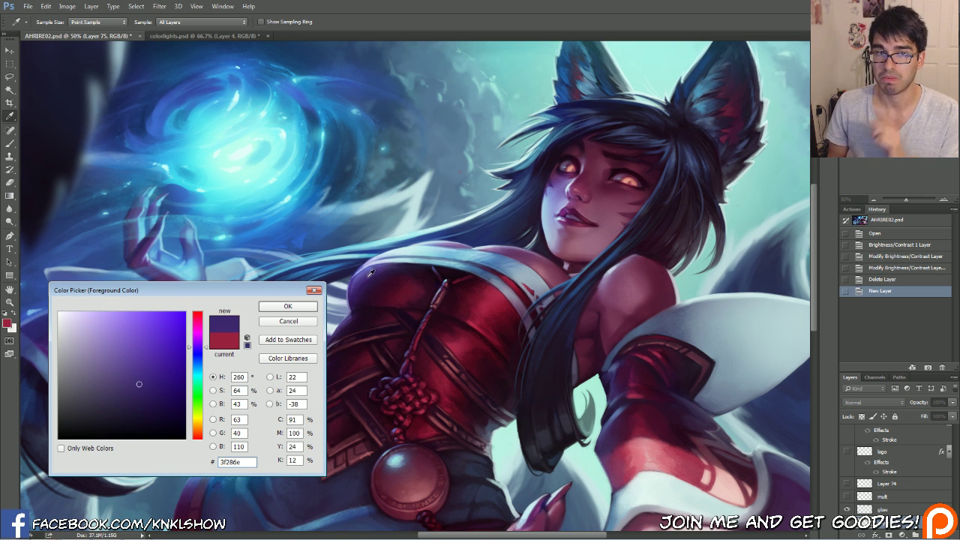
{"action": "left_click", "coordinate": [491, 298]}
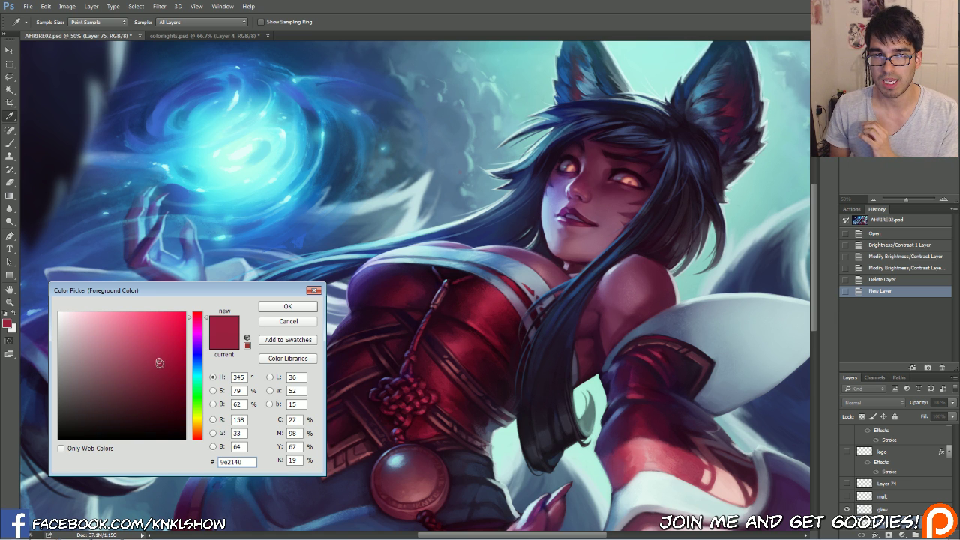
Step: Sample the dark purple bodice shadow, discard the picked colour and switch to the colorlights.psd document
{"action": "left_click", "coordinate": [371, 276]}
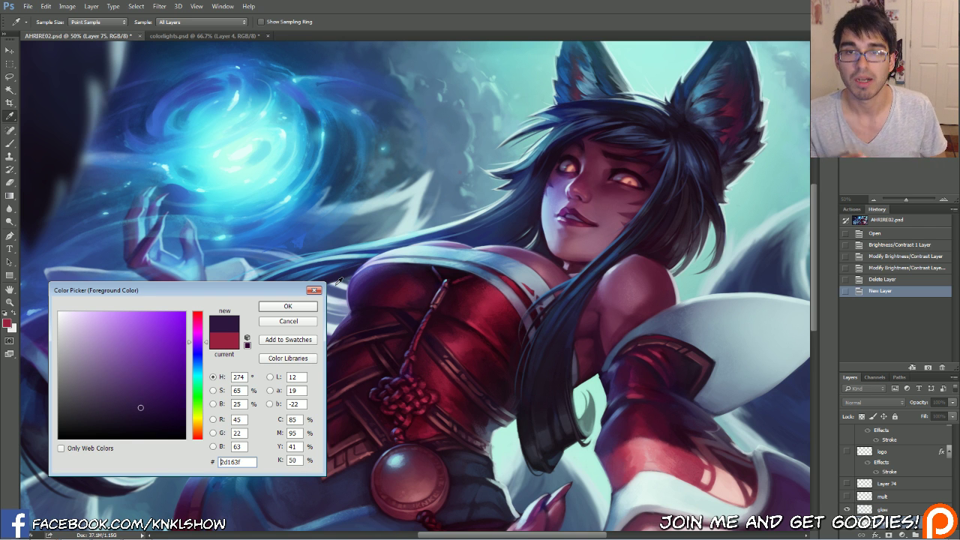
{"action": "left_click", "coordinate": [288, 321]}
{"action": "key", "text": "b"}
{"action": "left_click", "coordinate": [191, 36]}
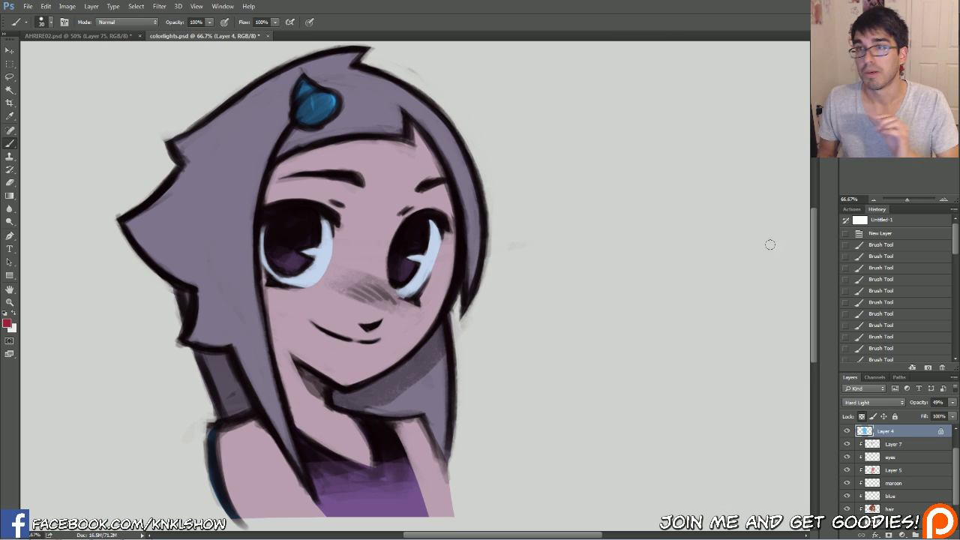
Step: Add a new layer above Layer 4 and set the foreground colour to a brighter crimson, #c21b45
{"action": "scroll", "coordinate": [922, 460], "scroll_direction": "up", "scroll_amount": 1}
{"action": "key", "text": "ctrl+shift+n"}
{"action": "key", "text": "Return"}
{"action": "left_click", "coordinate": [8, 323]}
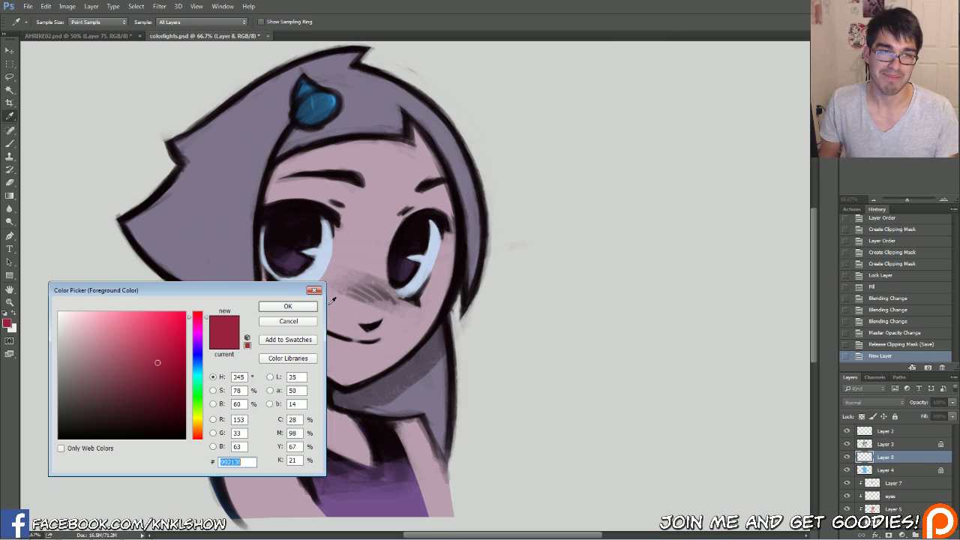
{"action": "left_click", "coordinate": [168, 342]}
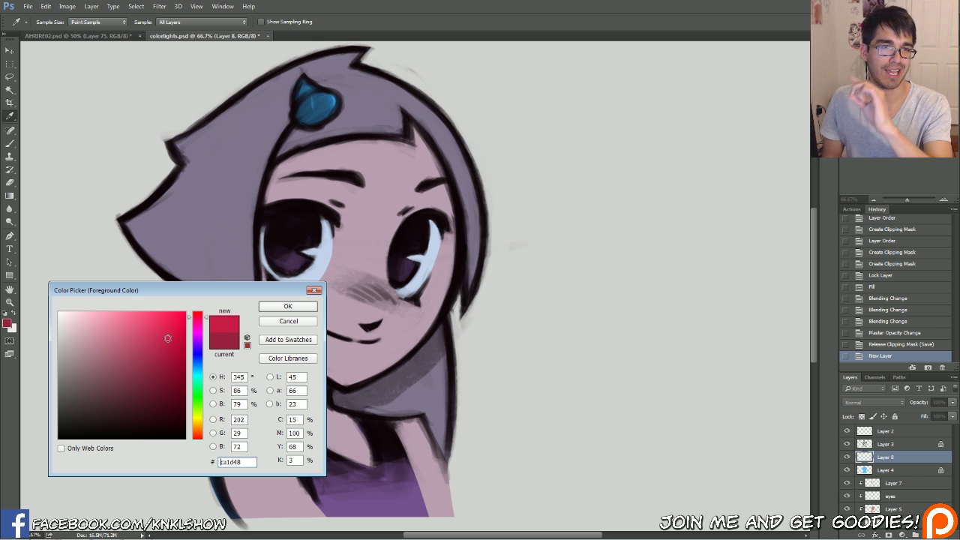
{"action": "left_click", "coordinate": [287, 306]}
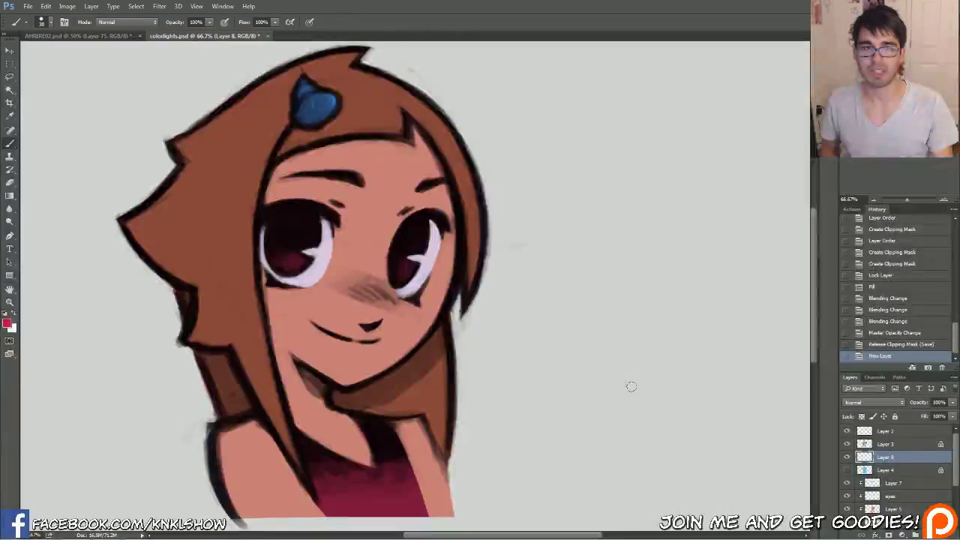
Step: Paint a solid crimson circle in the empty area beside the character with the hard brush enlarged to 150 px
{"action": "left_click_drag", "start_coordinate": [633, 391], "coordinate": [527, 397]}
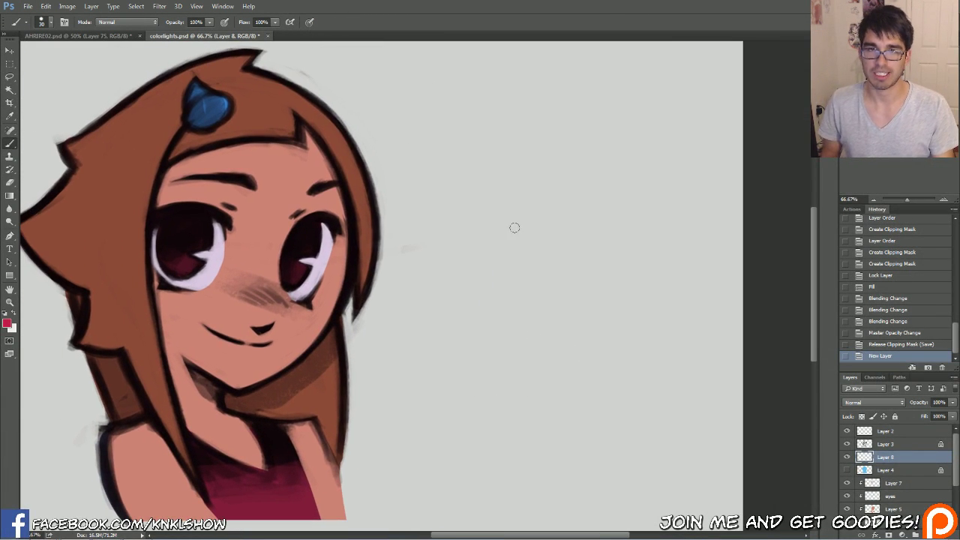
{"action": "key", "text": "bracketright"}
{"action": "key", "text": "bracketright"}
{"action": "key", "text": "bracketright"}
{"action": "key", "text": "bracketright"}
{"action": "key", "text": "bracketright"}
{"action": "key", "text": "bracketright"}
{"action": "key", "text": "bracketright"}
{"action": "key", "text": "bracketright"}
{"action": "key", "text": "bracketright"}
{"action": "mouse_move", "coordinate": [505, 189]}
{"action": "left_mouse_down"}
{"action": "mouse_move", "coordinate": [547, 214]}
{"action": "mouse_move", "coordinate": [553, 197]}
{"action": "mouse_move", "coordinate": [548, 207]}
{"action": "left_mouse_up"}
{"action": "key", "text": "bracketleft"}
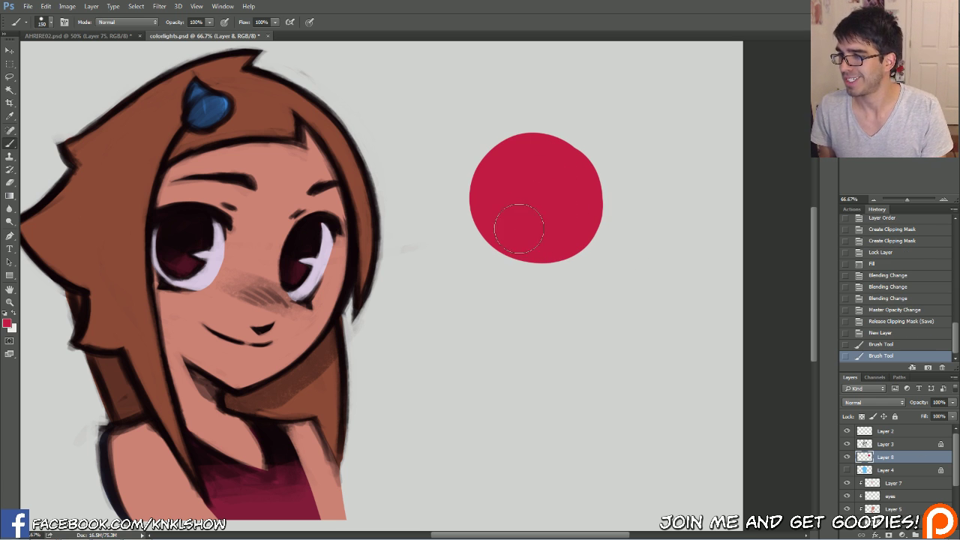
{"action": "mouse_move", "coordinate": [561, 172]}
{"action": "left_mouse_down"}
{"action": "mouse_move", "coordinate": [559, 228]}
{"action": "mouse_move", "coordinate": [504, 201]}
{"action": "mouse_move", "coordinate": [556, 155]}
{"action": "mouse_move", "coordinate": [582, 202]}
{"action": "mouse_move", "coordinate": [506, 217]}
{"action": "mouse_move", "coordinate": [570, 158]}
{"action": "mouse_move", "coordinate": [564, 187]}
{"action": "left_mouse_up"}
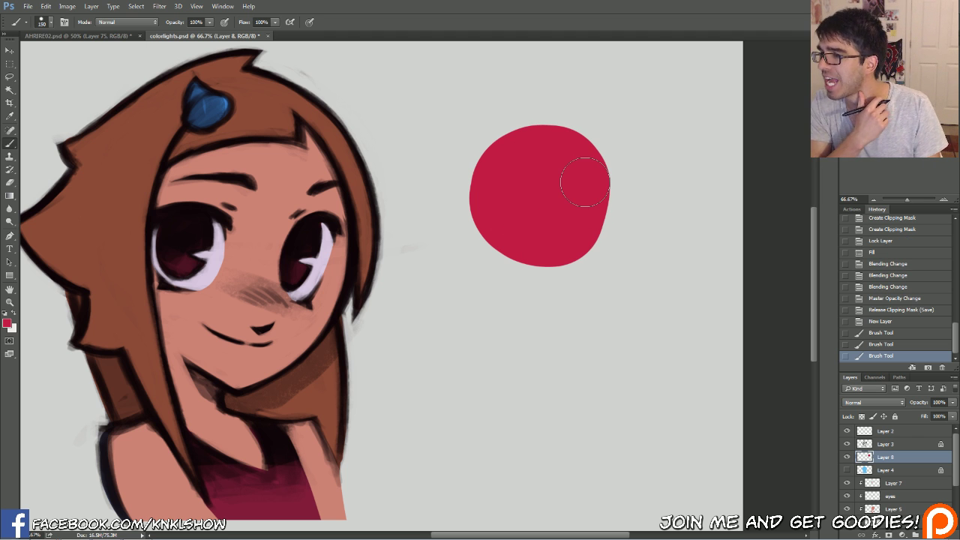
Step: Round out the crimson circle's edges with a 125 px brush
{"action": "key", "text": "bracketleft"}
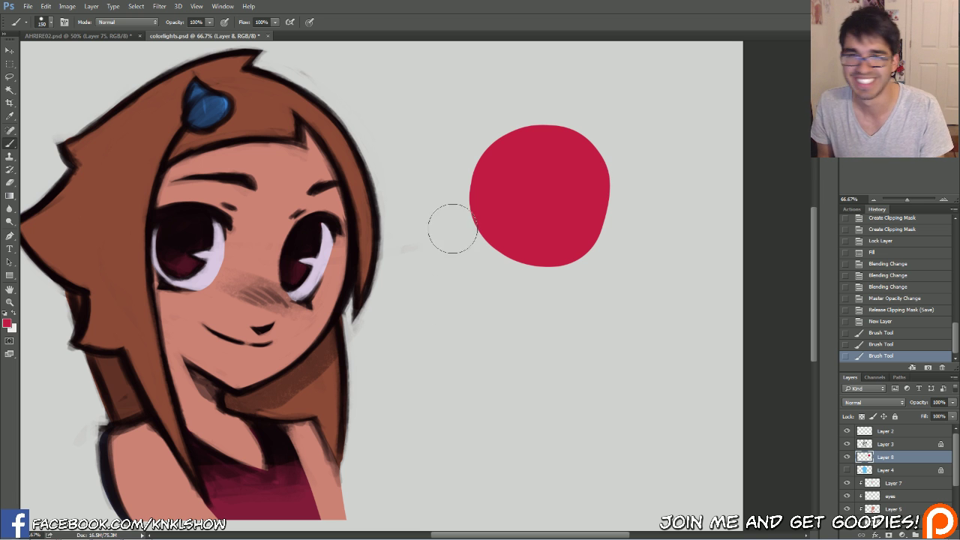
{"action": "mouse_move", "coordinate": [592, 220]}
{"action": "left_mouse_down"}
{"action": "mouse_move", "coordinate": [564, 158]}
{"action": "mouse_move", "coordinate": [596, 211]}
{"action": "left_mouse_up"}
{"action": "left_click_drag", "start_coordinate": [597, 210], "coordinate": [583, 188]}
{"action": "left_click_drag", "start_coordinate": [549, 158], "coordinate": [512, 185]}
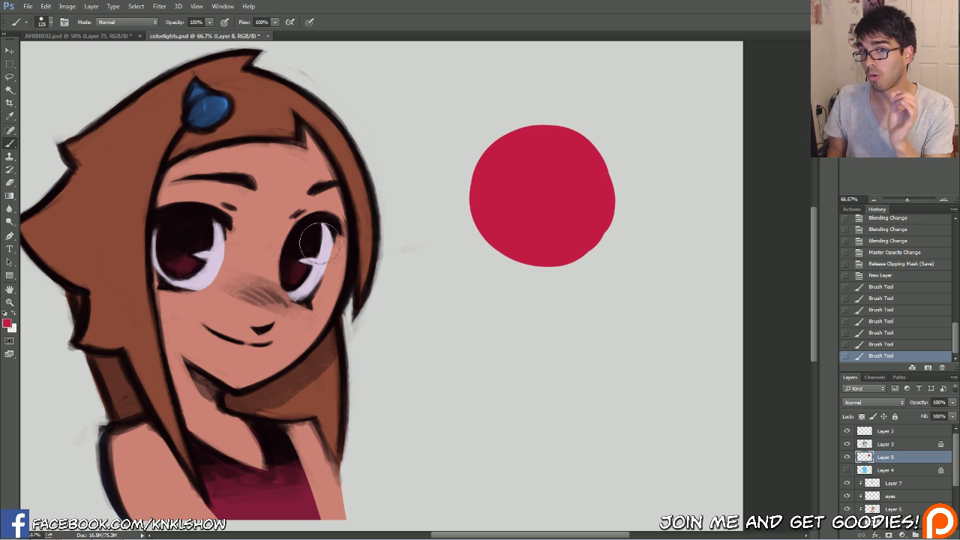
Step: Set the foreground colour to a bright blue, #3587e3, for the coloured light
{"action": "left_click", "coordinate": [7, 323]}
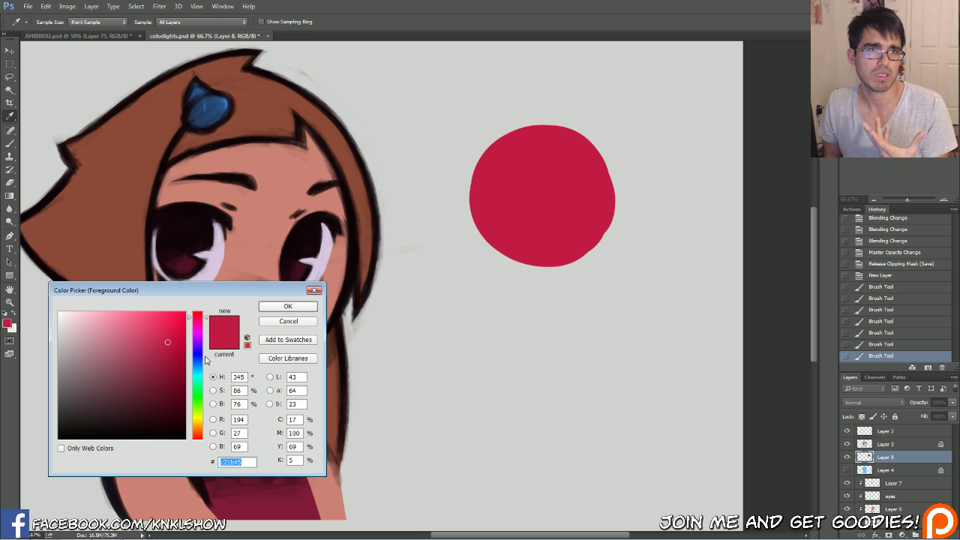
{"action": "left_click_drag", "start_coordinate": [192, 366], "coordinate": [201, 362]}
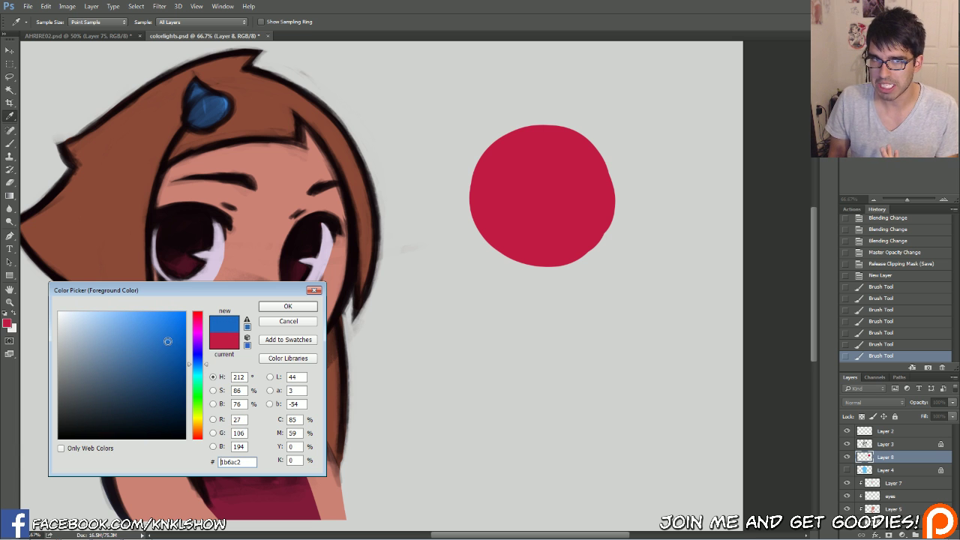
{"action": "mouse_move", "coordinate": [165, 339]}
{"action": "left_mouse_down"}
{"action": "mouse_move", "coordinate": [144, 321]}
{"action": "mouse_move", "coordinate": [152, 325]}
{"action": "left_mouse_up"}
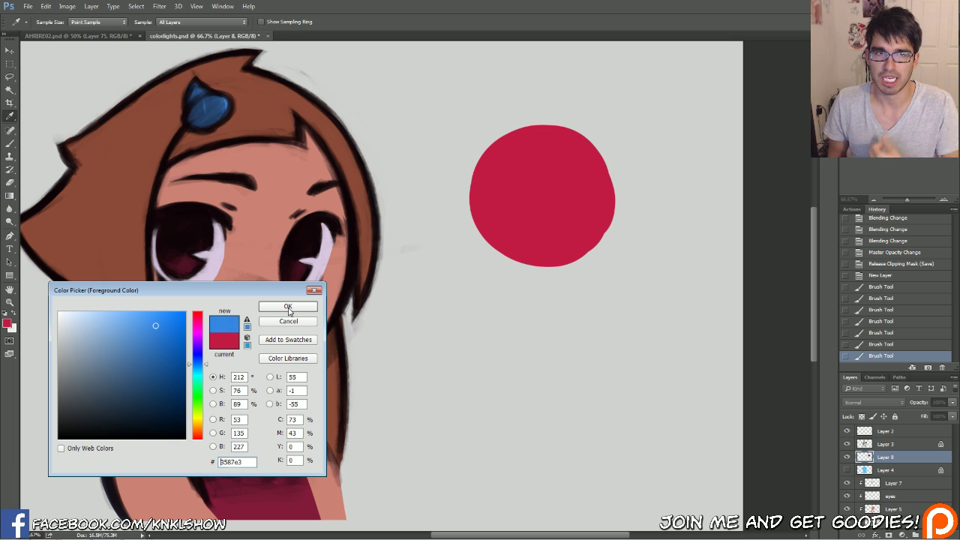
{"action": "left_click", "coordinate": [287, 306]}
Step: Choose the K Soft brush and enlarge it to 400 px
{"action": "key", "text": "b"}
{"action": "right_click", "coordinate": [453, 279]}
{"action": "left_click", "coordinate": [485, 363]}
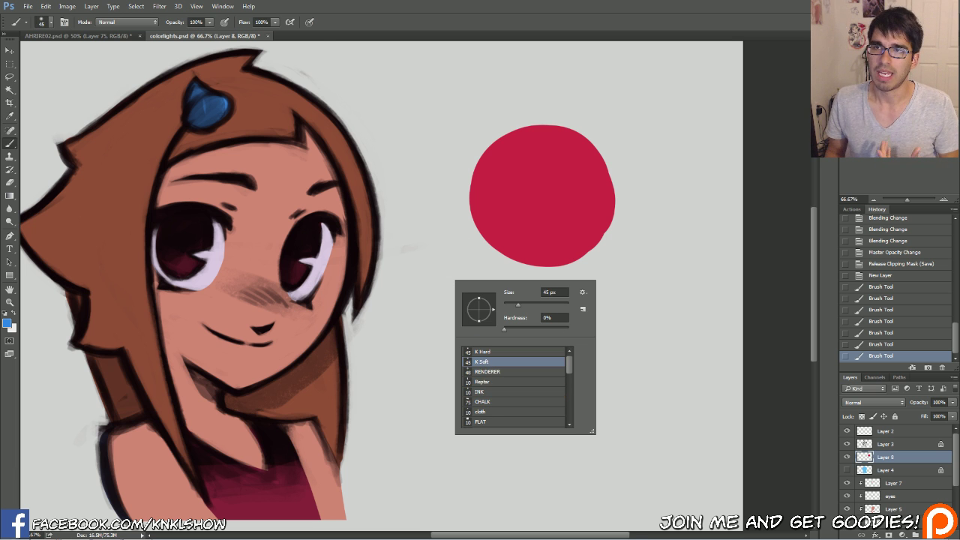
{"action": "left_click_drag", "start_coordinate": [640, 239], "coordinate": [707, 235]}
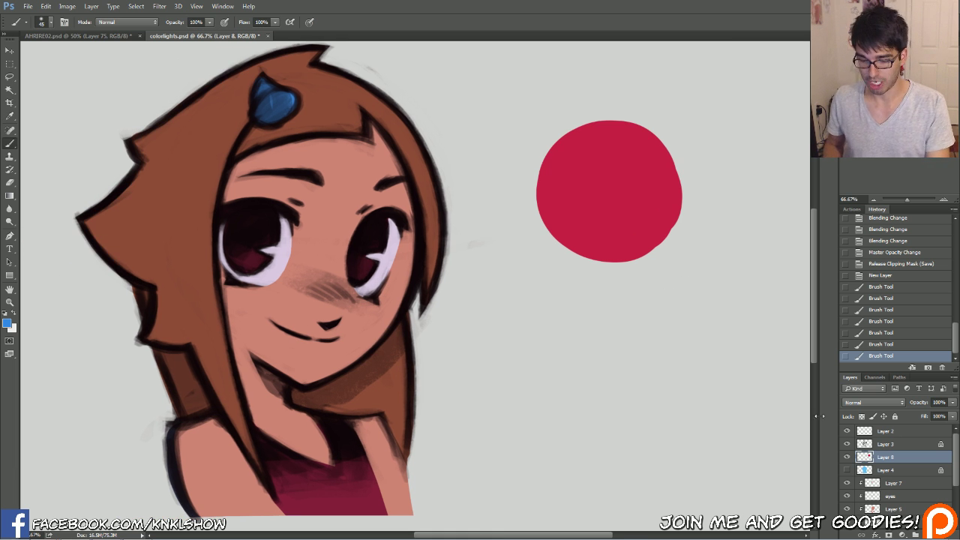
{"action": "key", "text": "bracketright"}
{"action": "key", "text": "bracketright"}
{"action": "key", "text": "bracketright"}
{"action": "key", "text": "bracketright"}
{"action": "key", "text": "bracketright"}
{"action": "key", "text": "bracketright"}
{"action": "key", "text": "bracketright"}
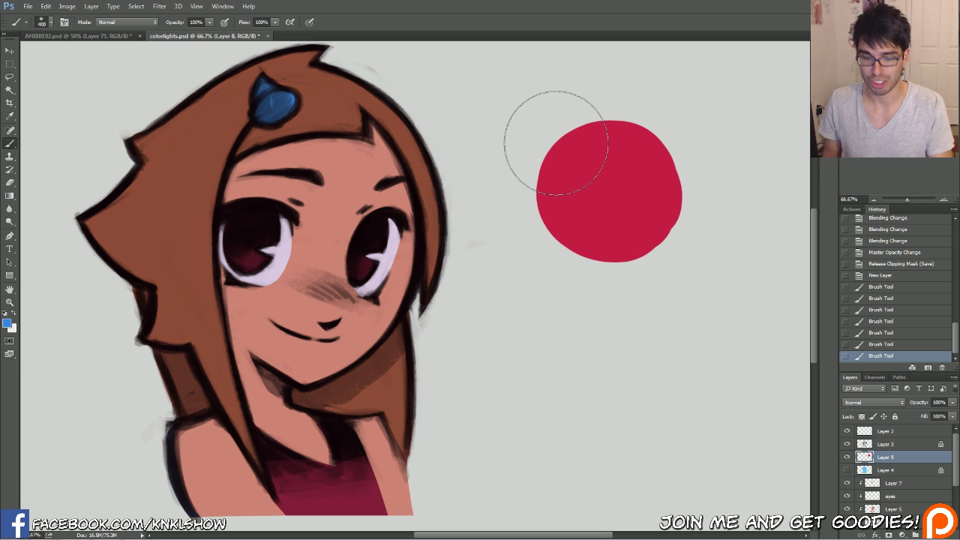
Step: Paint soft blue light over the upper-left part of the red circle and enlarge the brush to 600 px
{"action": "mouse_move", "coordinate": [589, 167]}
{"action": "left_mouse_down"}
{"action": "mouse_move", "coordinate": [591, 195]}
{"action": "mouse_move", "coordinate": [617, 175]}
{"action": "mouse_move", "coordinate": [588, 164]}
{"action": "mouse_move", "coordinate": [599, 174]}
{"action": "mouse_move", "coordinate": [578, 197]}
{"action": "mouse_move", "coordinate": [605, 194]}
{"action": "mouse_move", "coordinate": [613, 175]}
{"action": "mouse_move", "coordinate": [690, 230]}
{"action": "mouse_move", "coordinate": [605, 178]}
{"action": "mouse_move", "coordinate": [600, 190]}
{"action": "mouse_move", "coordinate": [611, 165]}
{"action": "mouse_move", "coordinate": [596, 144]}
{"action": "mouse_move", "coordinate": [566, 180]}
{"action": "mouse_move", "coordinate": [610, 213]}
{"action": "mouse_move", "coordinate": [635, 189]}
{"action": "mouse_move", "coordinate": [635, 161]}
{"action": "mouse_move", "coordinate": [611, 146]}
{"action": "mouse_move", "coordinate": [571, 198]}
{"action": "mouse_move", "coordinate": [600, 222]}
{"action": "left_mouse_up"}
{"action": "key", "text": "ctrl+z"}
{"action": "left_click", "coordinate": [888, 346]}
{"action": "key", "text": "]"}
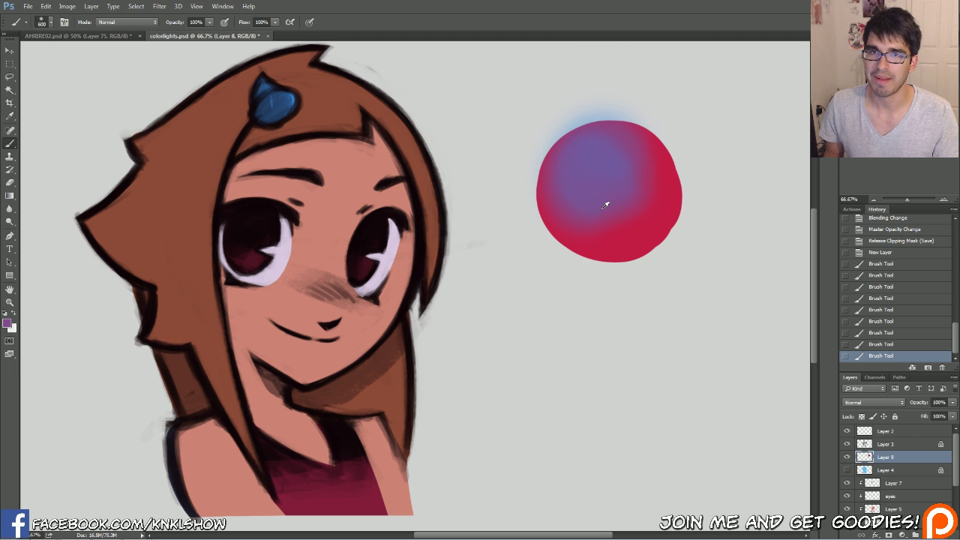
Step: Sample the blended purple where blue light meets the red circle and darken the foreground colour to #572d61
{"action": "left_click", "coordinate": [7, 324]}
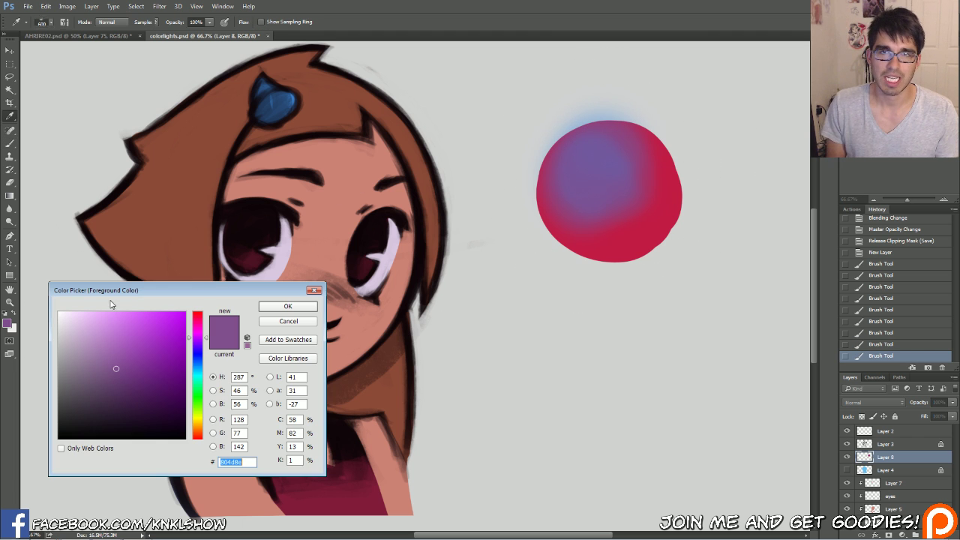
{"action": "left_click", "coordinate": [642, 239]}
{"action": "left_click_drag", "start_coordinate": [636, 226], "coordinate": [585, 217]}
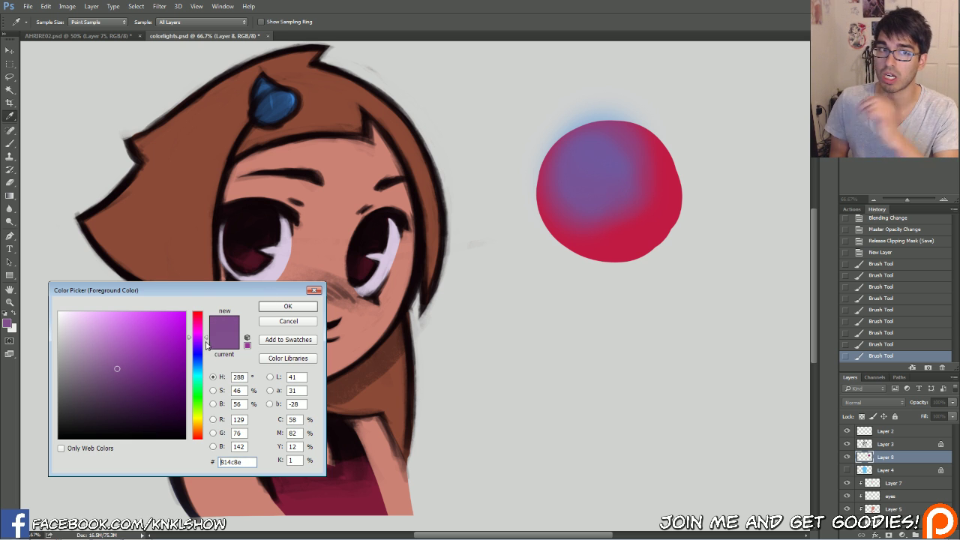
{"action": "mouse_move", "coordinate": [134, 395]}
{"action": "left_mouse_down"}
{"action": "mouse_move", "coordinate": [119, 364]}
{"action": "mouse_move", "coordinate": [132, 385]}
{"action": "left_mouse_up"}
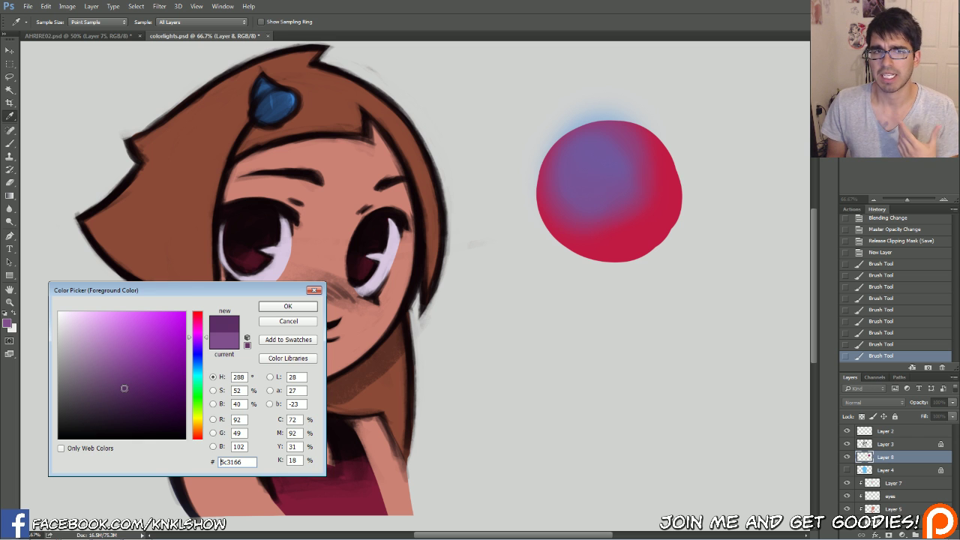
{"action": "left_click_drag", "start_coordinate": [124, 388], "coordinate": [125, 389]}
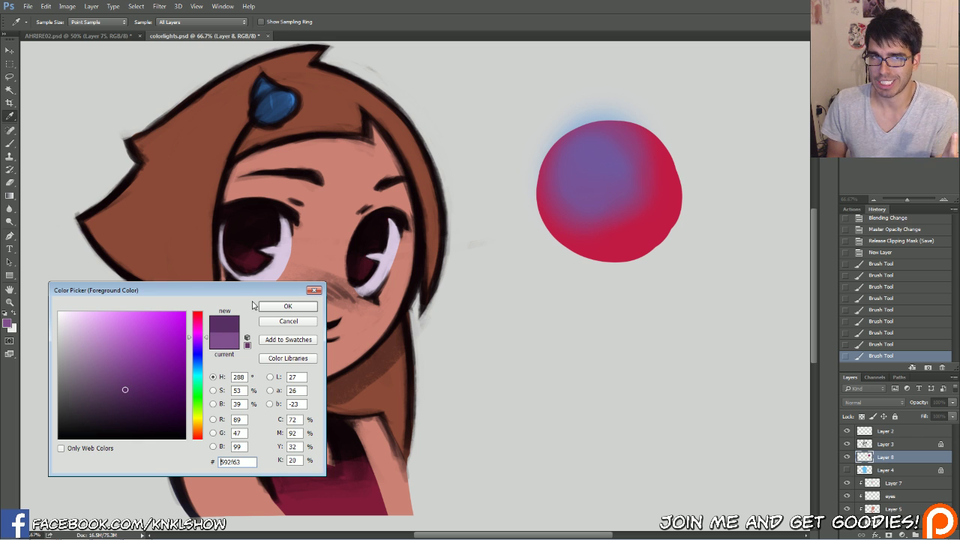
{"action": "left_click_drag", "start_coordinate": [126, 386], "coordinate": [123, 389]}
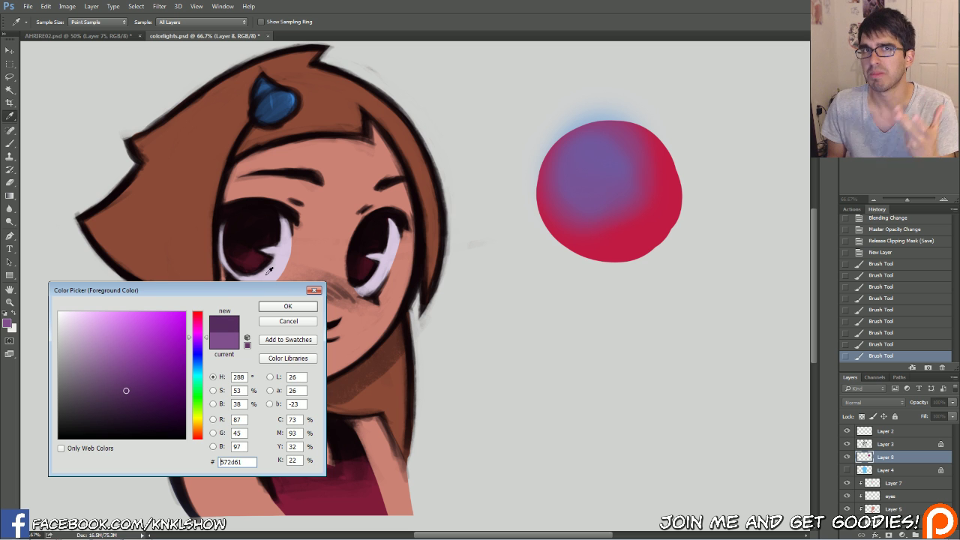
{"action": "left_click", "coordinate": [285, 308]}
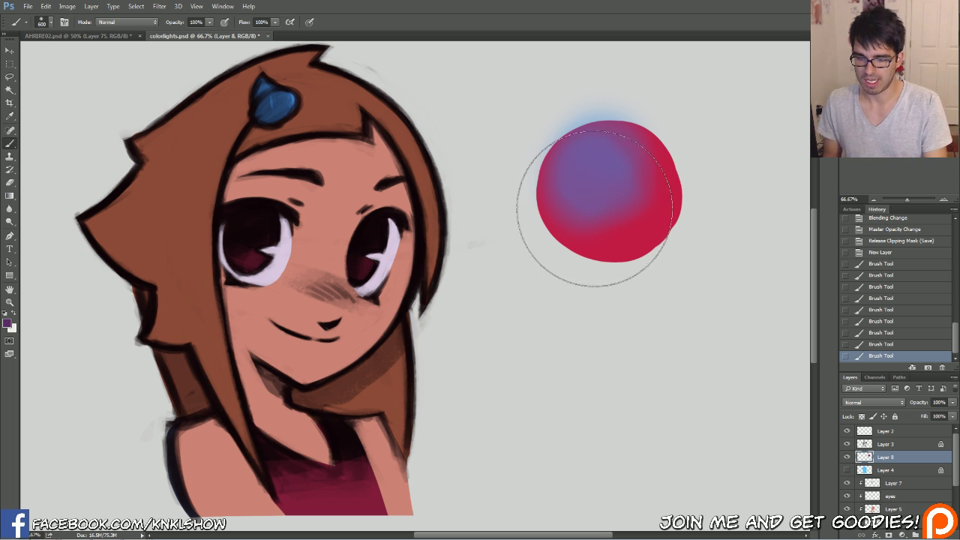
Step: Paint soft dark purple over most of the circle, leaving a crimson crescent along its lower-right edge
{"action": "mouse_move", "coordinate": [601, 196]}
{"action": "left_mouse_down"}
{"action": "mouse_move", "coordinate": [587, 169]}
{"action": "mouse_move", "coordinate": [602, 205]}
{"action": "mouse_move", "coordinate": [615, 173]}
{"action": "mouse_move", "coordinate": [583, 167]}
{"action": "mouse_move", "coordinate": [605, 198]}
{"action": "mouse_move", "coordinate": [588, 154]}
{"action": "mouse_move", "coordinate": [605, 202]}
{"action": "mouse_move", "coordinate": [603, 153]}
{"action": "mouse_move", "coordinate": [601, 209]}
{"action": "mouse_move", "coordinate": [609, 157]}
{"action": "mouse_move", "coordinate": [585, 207]}
{"action": "mouse_move", "coordinate": [614, 167]}
{"action": "mouse_move", "coordinate": [630, 167]}
{"action": "mouse_move", "coordinate": [614, 187]}
{"action": "left_mouse_up"}
{"action": "key", "text": "bracketleft"}
{"action": "key", "text": "bracketleft"}
{"action": "key", "text": "bracketleft"}
{"action": "key", "text": "bracketleft"}
{"action": "mouse_move", "coordinate": [614, 188]}
{"action": "left_mouse_down"}
{"action": "mouse_move", "coordinate": [591, 152]}
{"action": "mouse_move", "coordinate": [629, 166]}
{"action": "mouse_move", "coordinate": [597, 203]}
{"action": "mouse_move", "coordinate": [578, 158]}
{"action": "mouse_move", "coordinate": [621, 164]}
{"action": "mouse_move", "coordinate": [588, 204]}
{"action": "mouse_move", "coordinate": [571, 176]}
{"action": "mouse_move", "coordinate": [624, 165]}
{"action": "mouse_move", "coordinate": [589, 213]}
{"action": "left_mouse_up"}
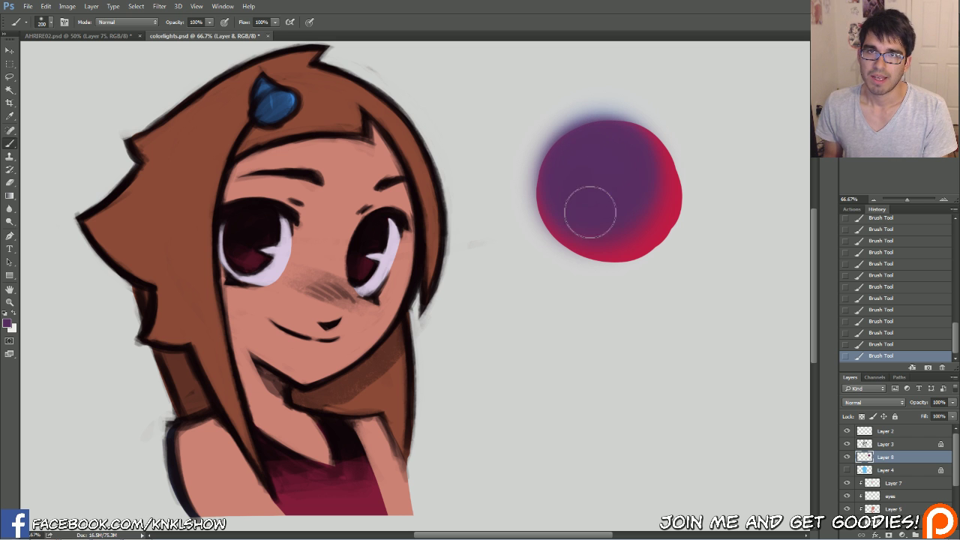
{"action": "key", "text": "bracketright"}
{"action": "key", "text": "bracketright"}
{"action": "mouse_move", "coordinate": [615, 156]}
{"action": "left_mouse_down"}
{"action": "mouse_move", "coordinate": [579, 198]}
{"action": "mouse_move", "coordinate": [628, 206]}
{"action": "mouse_move", "coordinate": [606, 155]}
{"action": "left_mouse_up"}
{"action": "key", "text": "bracketleft"}
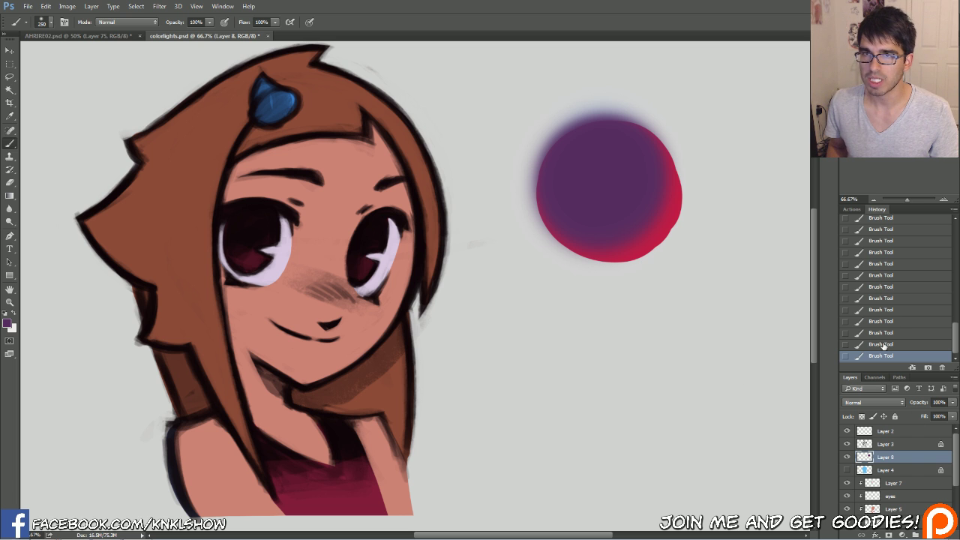
Step: Erase the soft purple and blue overspray outside the circle to restore a clean outline
{"action": "mouse_move", "coordinate": [532, 213]}
{"action": "left_mouse_down"}
{"action": "mouse_move", "coordinate": [541, 144]}
{"action": "mouse_move", "coordinate": [530, 197]}
{"action": "mouse_move", "coordinate": [570, 117]}
{"action": "mouse_move", "coordinate": [655, 126]}
{"action": "mouse_move", "coordinate": [527, 141]}
{"action": "mouse_move", "coordinate": [553, 141]}
{"action": "left_mouse_up"}
{"action": "mouse_move", "coordinate": [537, 235]}
{"action": "left_mouse_down"}
{"action": "mouse_move", "coordinate": [529, 186]}
{"action": "mouse_move", "coordinate": [529, 198]}
{"action": "mouse_move", "coordinate": [544, 150]}
{"action": "left_mouse_up"}
{"action": "mouse_move", "coordinate": [570, 119]}
{"action": "left_mouse_down"}
{"action": "mouse_move", "coordinate": [618, 108]}
{"action": "mouse_move", "coordinate": [673, 141]}
{"action": "mouse_move", "coordinate": [574, 113]}
{"action": "mouse_move", "coordinate": [514, 146]}
{"action": "mouse_move", "coordinate": [525, 147]}
{"action": "mouse_move", "coordinate": [528, 225]}
{"action": "mouse_move", "coordinate": [574, 266]}
{"action": "mouse_move", "coordinate": [610, 279]}
{"action": "left_mouse_up"}
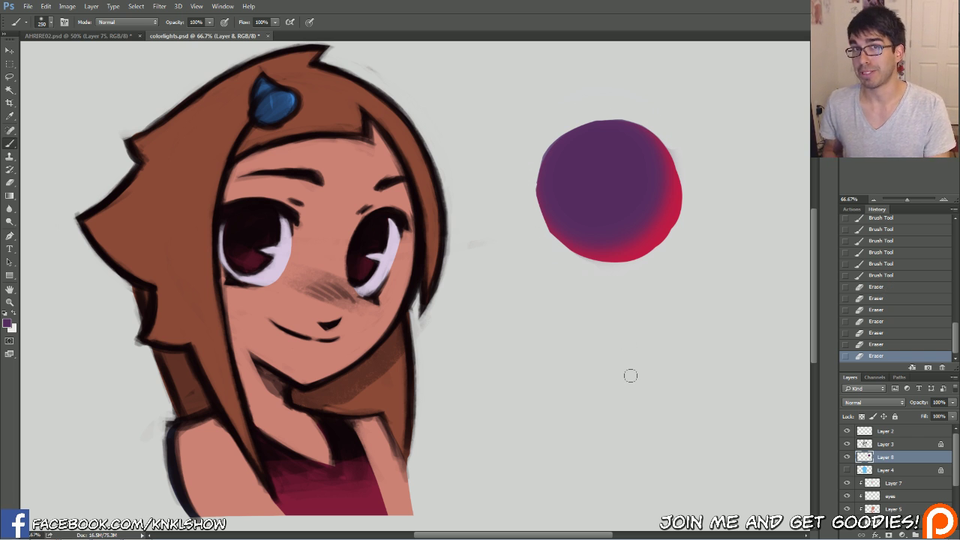
Step: Set the foreground colour to light blue, #4995f3, and add a new layer above the circle's layer
{"action": "key", "text": "bracketright"}
{"action": "key", "text": "bracketright"}
{"action": "key", "text": "bracketright"}
{"action": "key", "text": "bracketright"}
{"action": "key", "text": "bracketright"}
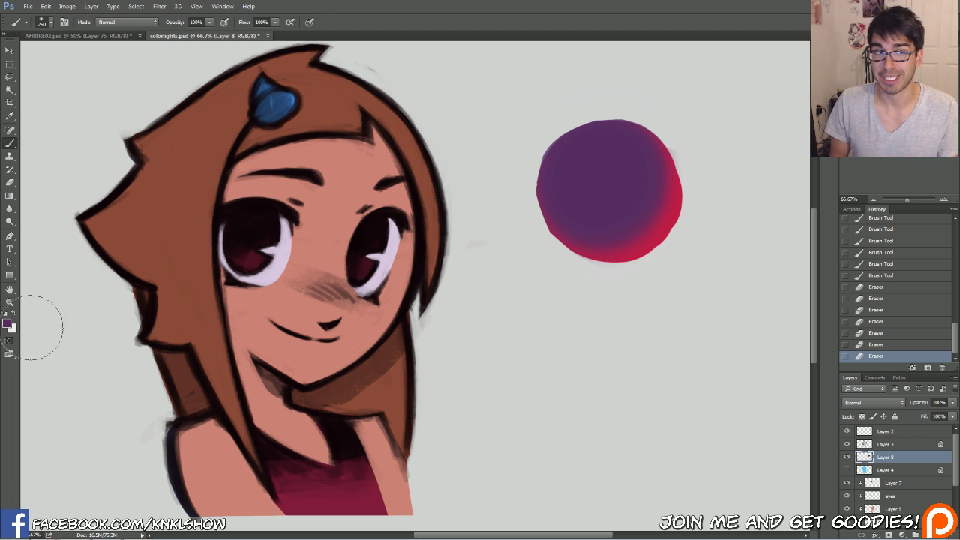
{"action": "left_click", "coordinate": [7, 324]}
{"action": "left_click_drag", "start_coordinate": [199, 369], "coordinate": [197, 363]}
{"action": "mouse_move", "coordinate": [137, 333]}
{"action": "left_mouse_down"}
{"action": "mouse_move", "coordinate": [135, 316]}
{"action": "mouse_move", "coordinate": [147, 317]}
{"action": "left_mouse_up"}
{"action": "left_click", "coordinate": [277, 310]}
{"action": "key", "text": "ctrl+shift+n"}
{"action": "key", "text": "Return"}
Step: Draw a blue light-source dot above and left of the circle, with two arrows pointing towards the circle
{"action": "key", "text": "b"}
{"action": "right_click", "coordinate": [537, 127]}
{"action": "double_click", "coordinate": [570, 253]}
{"action": "key", "text": "bracketleft"}
{"action": "key", "text": "bracketleft"}
{"action": "mouse_move", "coordinate": [483, 73]}
{"action": "left_mouse_down"}
{"action": "mouse_move", "coordinate": [501, 74]}
{"action": "mouse_move", "coordinate": [542, 129]}
{"action": "mouse_move", "coordinate": [522, 126]}
{"action": "left_mouse_up"}
{"action": "key", "text": "bracketleft"}
{"action": "key", "text": "bracketleft"}
{"action": "key", "text": "bracketleft"}
{"action": "left_click_drag", "start_coordinate": [530, 72], "coordinate": [558, 97]}
{"action": "left_click_drag", "start_coordinate": [557, 87], "coordinate": [548, 95]}
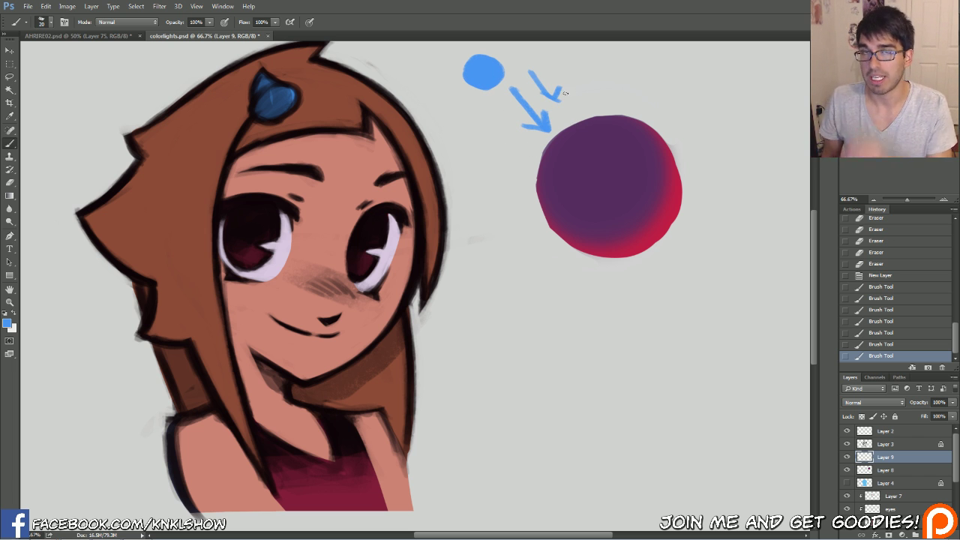
Step: Draw small blue arrows pointing away from the circle and mark its upper-left edge with thick blue strokes
{"action": "mouse_move", "coordinate": [588, 106]}
{"action": "left_mouse_down"}
{"action": "mouse_move", "coordinate": [586, 82]}
{"action": "mouse_move", "coordinate": [596, 93]}
{"action": "left_mouse_up"}
{"action": "mouse_move", "coordinate": [630, 106]}
{"action": "left_mouse_down"}
{"action": "mouse_move", "coordinate": [630, 93]}
{"action": "mouse_move", "coordinate": [637, 98]}
{"action": "left_mouse_up"}
{"action": "key", "text": "bracketleft"}
{"action": "mouse_move", "coordinate": [504, 164]}
{"action": "left_mouse_down"}
{"action": "mouse_move", "coordinate": [510, 175]}
{"action": "mouse_move", "coordinate": [498, 183]}
{"action": "mouse_move", "coordinate": [501, 148]}
{"action": "left_mouse_up"}
{"action": "mouse_move", "coordinate": [509, 144]}
{"action": "left_mouse_down"}
{"action": "mouse_move", "coordinate": [565, 139]}
{"action": "mouse_move", "coordinate": [550, 139]}
{"action": "mouse_move", "coordinate": [531, 161]}
{"action": "mouse_move", "coordinate": [568, 119]}
{"action": "left_mouse_up"}
{"action": "key", "text": "bracketright"}
{"action": "mouse_move", "coordinate": [531, 159]}
{"action": "left_mouse_down"}
{"action": "mouse_move", "coordinate": [542, 133]}
{"action": "mouse_move", "coordinate": [568, 121]}
{"action": "left_mouse_up"}
{"action": "mouse_move", "coordinate": [510, 127]}
{"action": "left_mouse_down"}
{"action": "mouse_move", "coordinate": [529, 138]}
{"action": "mouse_move", "coordinate": [564, 114]}
{"action": "left_mouse_up"}
{"action": "left_click_drag", "start_coordinate": [534, 149], "coordinate": [537, 141]}
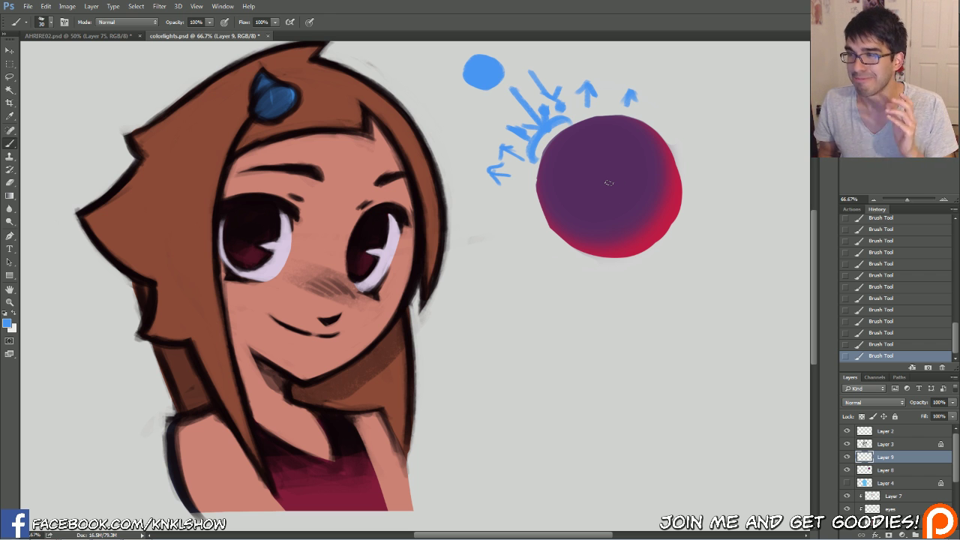
Step: Add another layer above the arrow sketch and choose the INK brush at 100 px
{"action": "scroll", "coordinate": [412, 278], "scroll_direction": "down", "scroll_amount": 2}
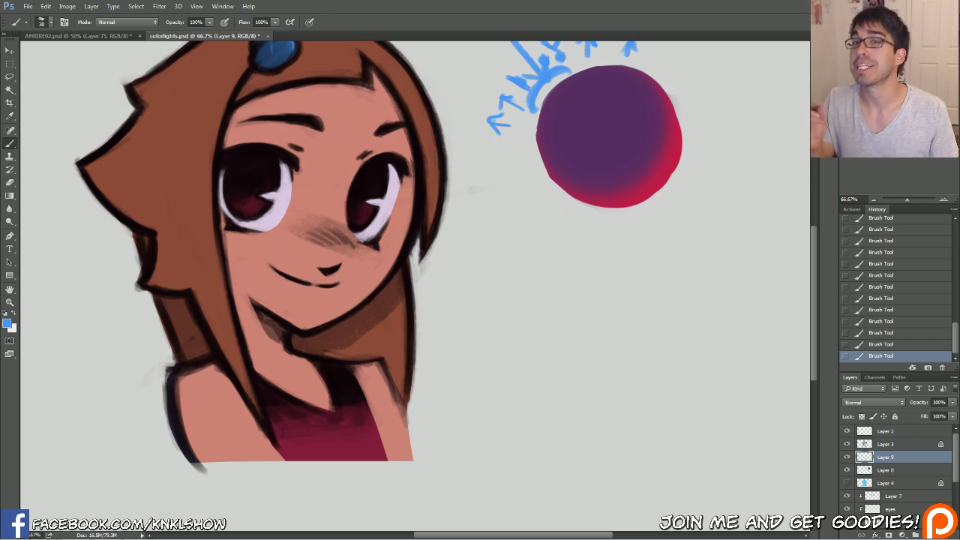
{"action": "key", "text": "ctrl+shift+n"}
{"action": "key", "text": "Return"}
{"action": "right_click", "coordinate": [619, 340]}
{"action": "double_click", "coordinate": [654, 461]}
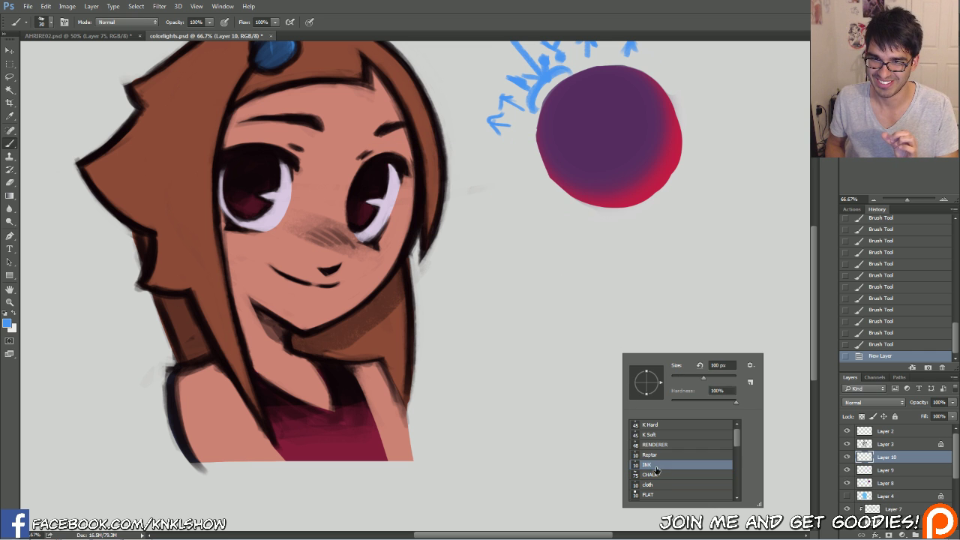
{"action": "scroll", "coordinate": [536, 243], "scroll_direction": "up", "scroll_amount": 1}
Step: Set the foreground colour to a darker blue with a hue of 216°
{"action": "left_click", "coordinate": [7, 324]}
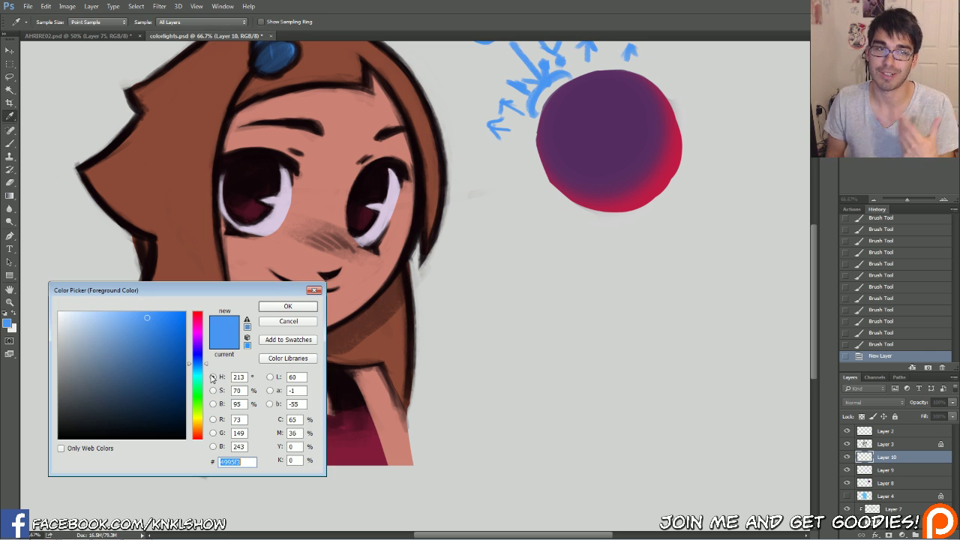
{"action": "left_click_drag", "start_coordinate": [207, 389], "coordinate": [208, 366]}
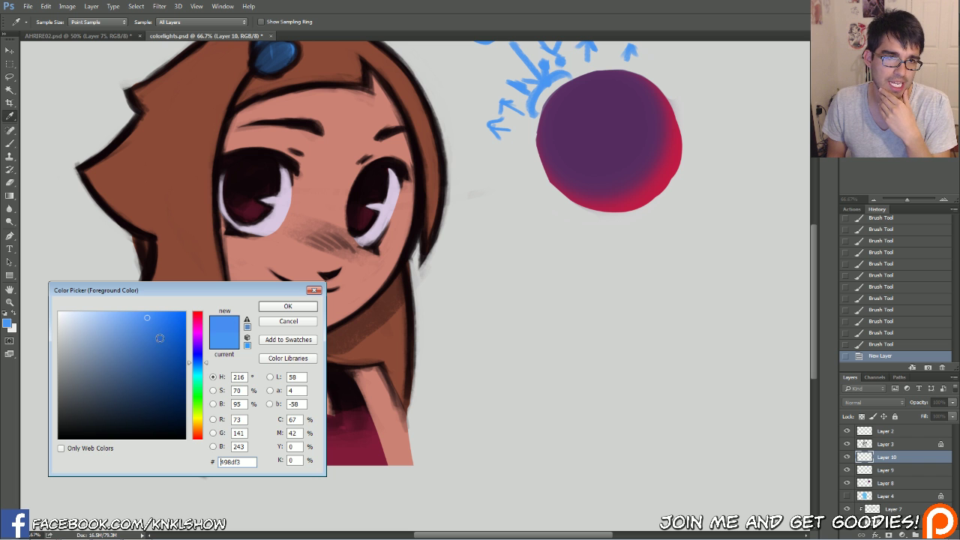
{"action": "key", "text": "b"}
{"action": "left_click", "coordinate": [287, 306]}
Step: Try a larger brush, then reselect the INK preset at 100 px
{"action": "key", "text": "bracketright"}
{"action": "key", "text": "bracketright"}
{"action": "key", "text": "bracketright"}
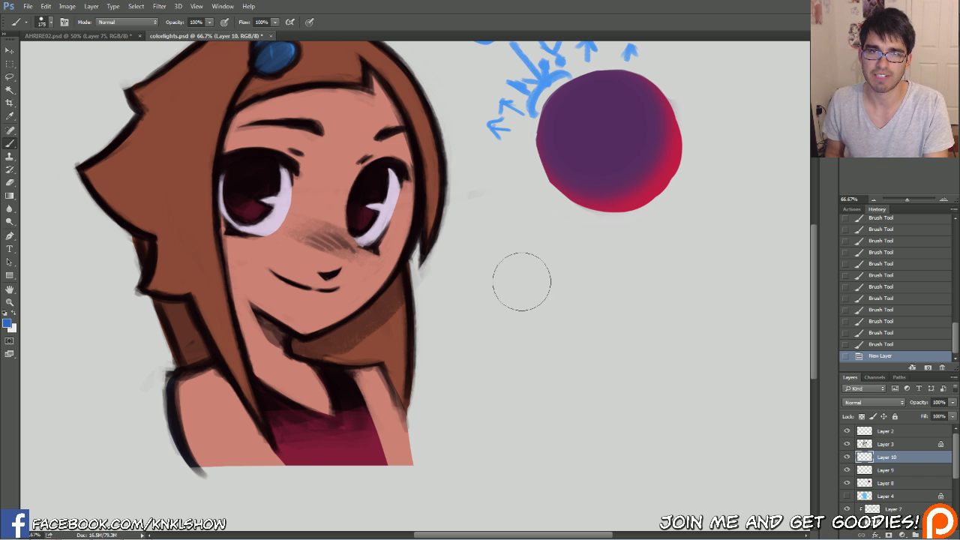
{"action": "right_click", "coordinate": [588, 296]}
{"action": "left_click", "coordinate": [628, 382]}
{"action": "left_click", "coordinate": [630, 423]}
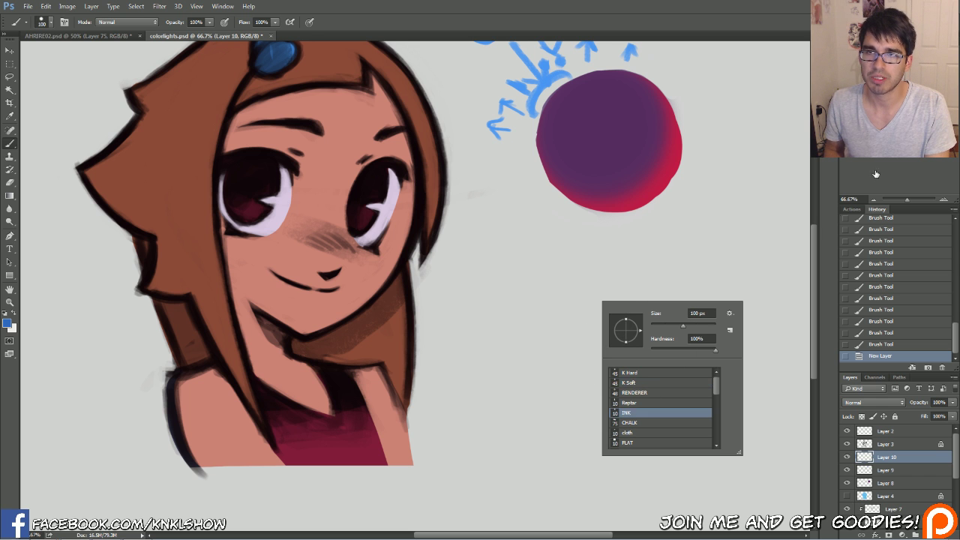
Step: Paint a solid blue circle below the purple ball and add a new layer clipped to it
{"action": "key", "text": "Return"}
{"action": "mouse_move", "coordinate": [569, 368]}
{"action": "left_mouse_down"}
{"action": "mouse_move", "coordinate": [645, 318]}
{"action": "mouse_move", "coordinate": [630, 404]}
{"action": "mouse_move", "coordinate": [587, 365]}
{"action": "mouse_move", "coordinate": [606, 393]}
{"action": "mouse_move", "coordinate": [589, 354]}
{"action": "mouse_move", "coordinate": [629, 320]}
{"action": "mouse_move", "coordinate": [655, 356]}
{"action": "mouse_move", "coordinate": [642, 402]}
{"action": "mouse_move", "coordinate": [579, 369]}
{"action": "mouse_move", "coordinate": [646, 317]}
{"action": "mouse_move", "coordinate": [657, 375]}
{"action": "mouse_move", "coordinate": [595, 405]}
{"action": "mouse_move", "coordinate": [614, 313]}
{"action": "mouse_move", "coordinate": [669, 387]}
{"action": "mouse_move", "coordinate": [594, 377]}
{"action": "mouse_move", "coordinate": [601, 321]}
{"action": "left_mouse_up"}
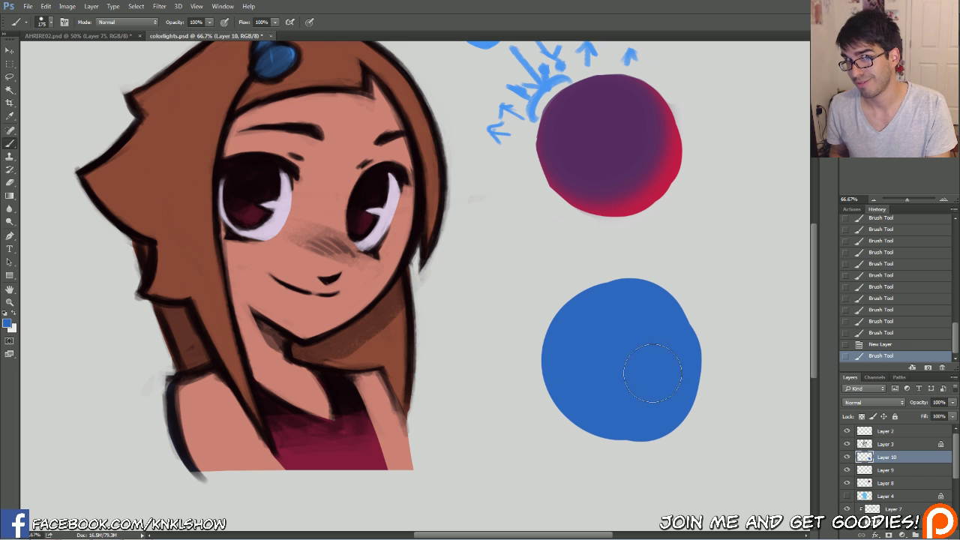
{"action": "key", "text": "ctrl+shift+n"}
{"action": "key", "text": "Return"}
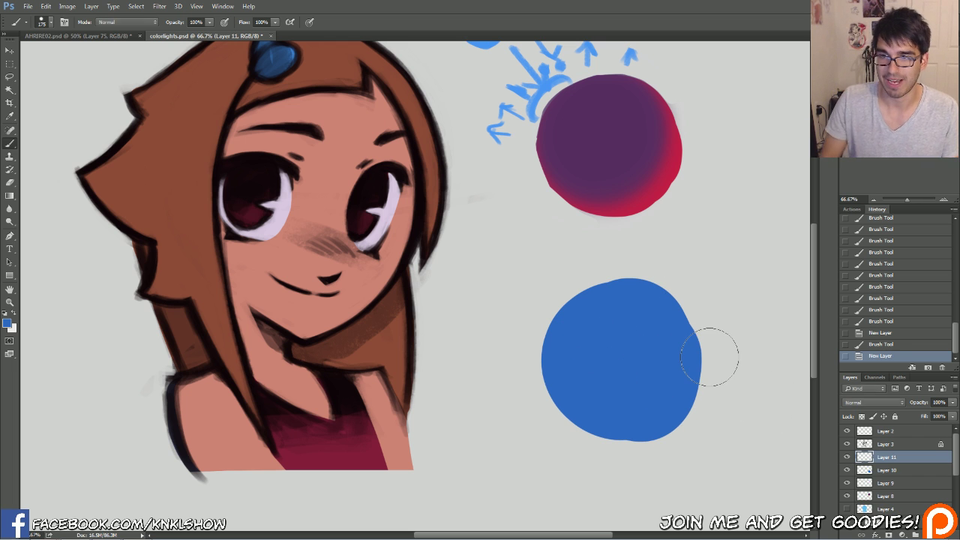
{"action": "left_click", "coordinate": [893, 463], "text": "alt"}
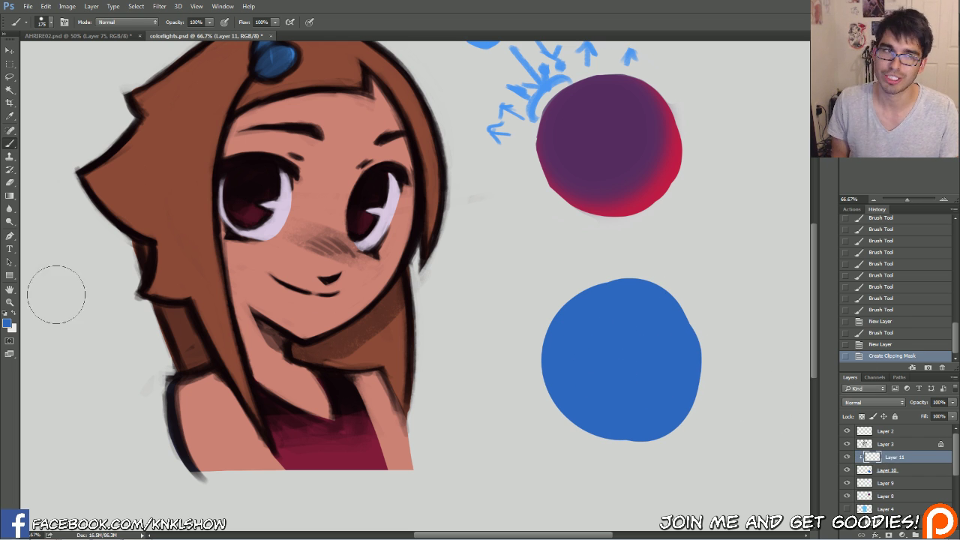
Step: Set the foreground colour to yellow #e4d237 with a hue of 54°
{"action": "left_click", "coordinate": [7, 322]}
{"action": "left_click", "coordinate": [201, 417]}
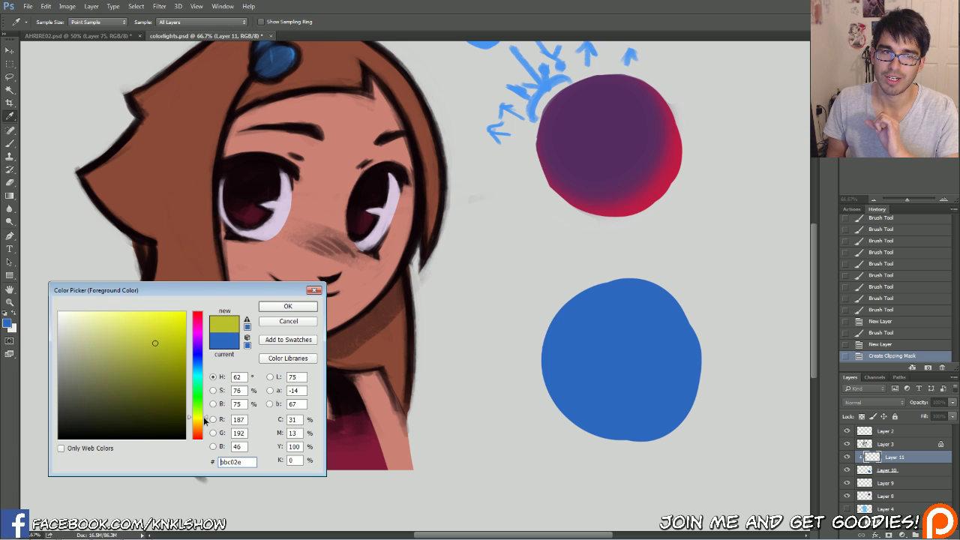
{"action": "left_click_drag", "start_coordinate": [141, 323], "coordinate": [155, 325]}
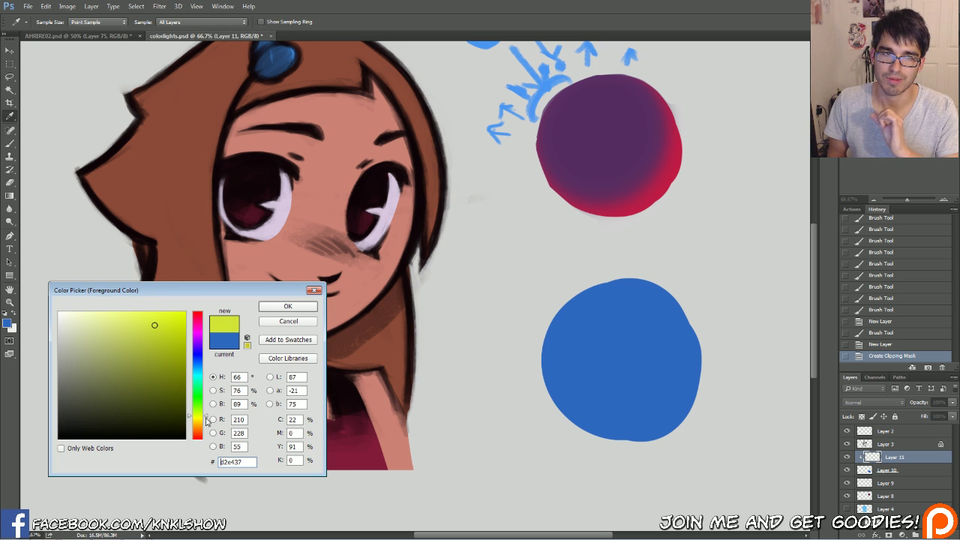
{"action": "left_click", "coordinate": [207, 424]}
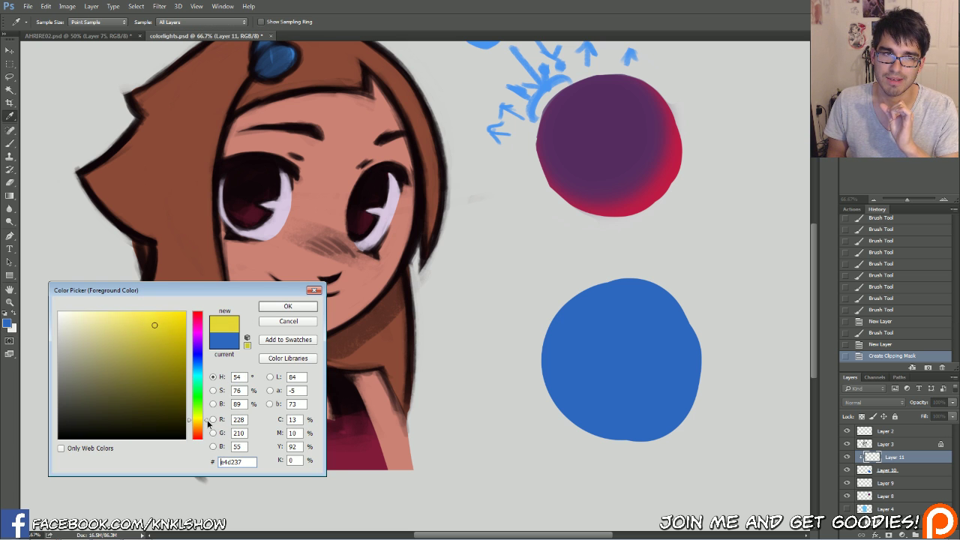
{"action": "left_click", "coordinate": [287, 307]}
{"action": "key", "text": "b"}
Step: Choose the K Soft brush preset for soft shading on the clipped layer
{"action": "key", "text": "bracketright"}
{"action": "key", "text": "bracketright"}
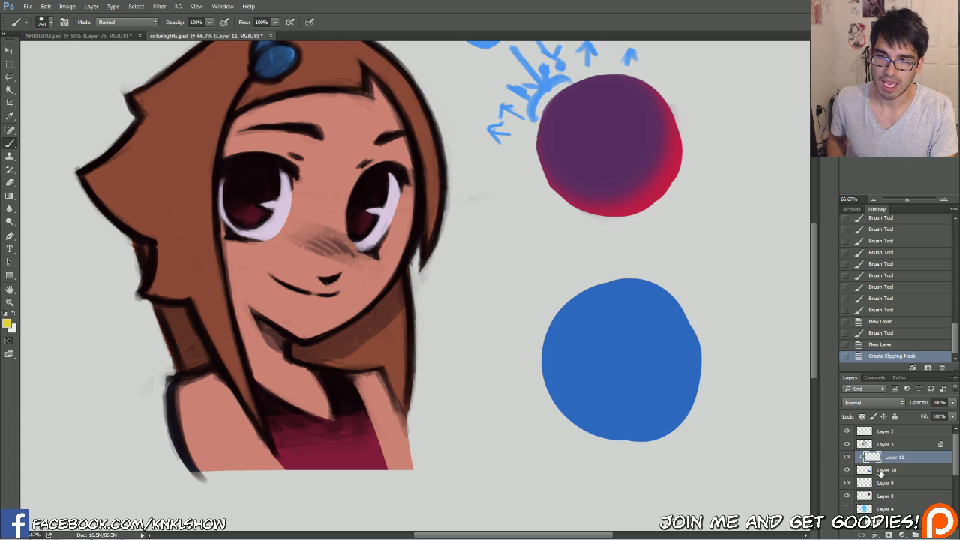
{"action": "right_click", "coordinate": [612, 320]}
{"action": "left_click", "coordinate": [636, 403]}
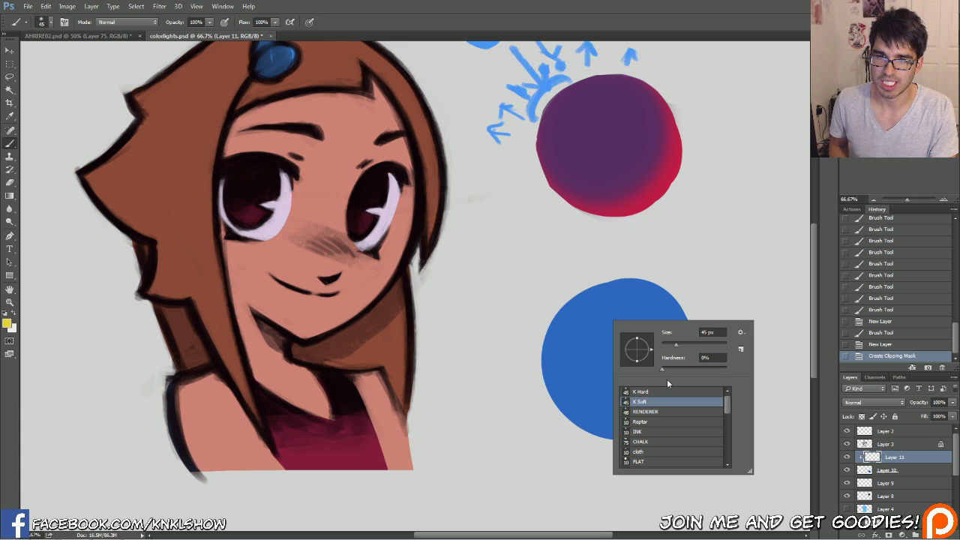
{"action": "key", "text": "Return"}
{"action": "left_click_drag", "start_coordinate": [668, 384], "coordinate": [686, 375]}
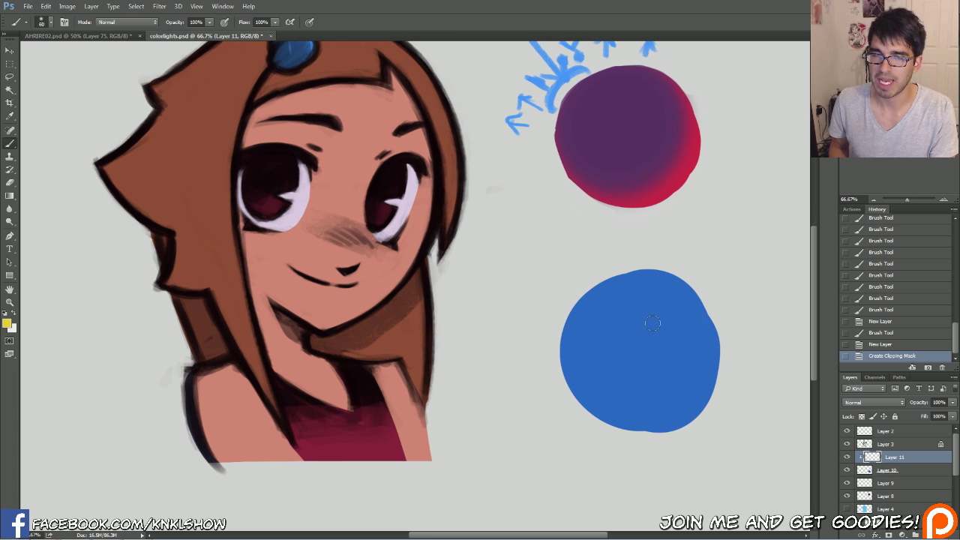
Step: Enlarge the soft brush to 700 px and paint a yellow glow on the blue circle's upper-left area
{"action": "key", "text": "bracketright"}
{"action": "key", "text": "bracketright"}
{"action": "key", "text": "bracketright"}
{"action": "key", "text": "bracketright"}
{"action": "key", "text": "bracketright"}
{"action": "key", "text": "bracketright"}
{"action": "key", "text": "bracketright"}
{"action": "key", "text": "bracketright"}
{"action": "key", "text": "bracketright"}
{"action": "key", "text": "bracketright"}
{"action": "key", "text": "bracketright"}
{"action": "key", "text": "bracketright"}
{"action": "key", "text": "bracketright"}
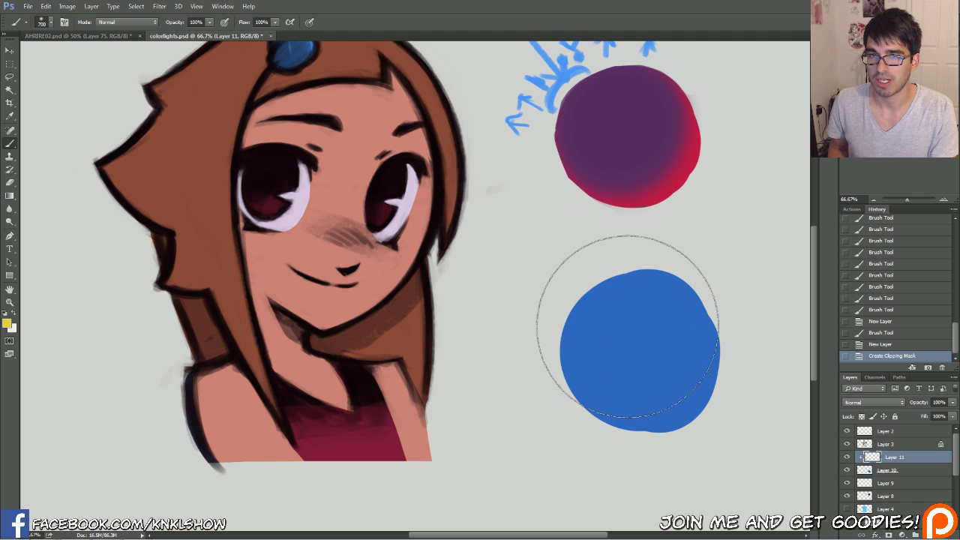
{"action": "left_click", "coordinate": [626, 343]}
{"action": "mouse_move", "coordinate": [636, 344]}
{"action": "left_mouse_down"}
{"action": "mouse_move", "coordinate": [640, 314]}
{"action": "mouse_move", "coordinate": [619, 313]}
{"action": "mouse_move", "coordinate": [610, 337]}
{"action": "mouse_move", "coordinate": [621, 360]}
{"action": "mouse_move", "coordinate": [637, 363]}
{"action": "mouse_move", "coordinate": [642, 337]}
{"action": "left_mouse_up"}
Step: Sample the blended green from the glow and darken the foreground colour to #345144
{"action": "left_click", "coordinate": [627, 332], "text": "alt"}
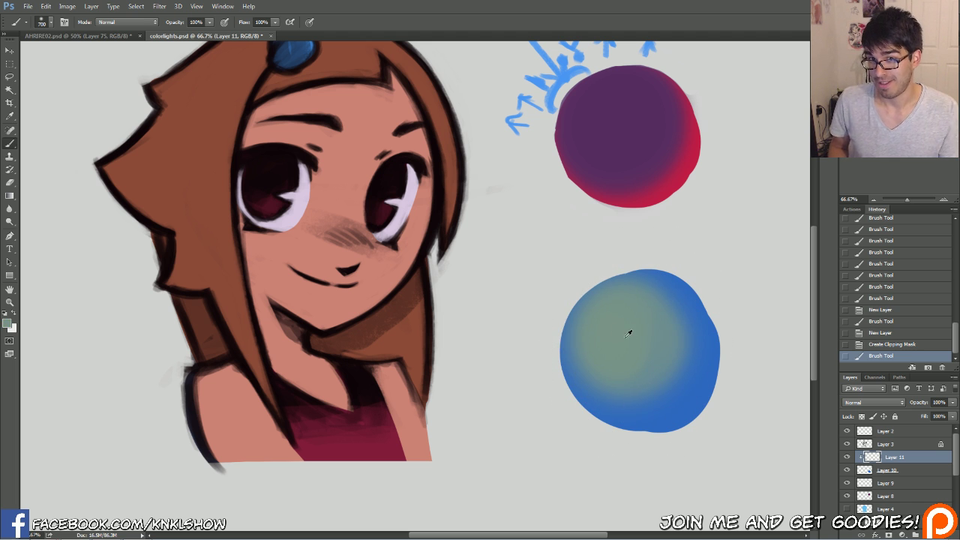
{"action": "left_click", "coordinate": [8, 323]}
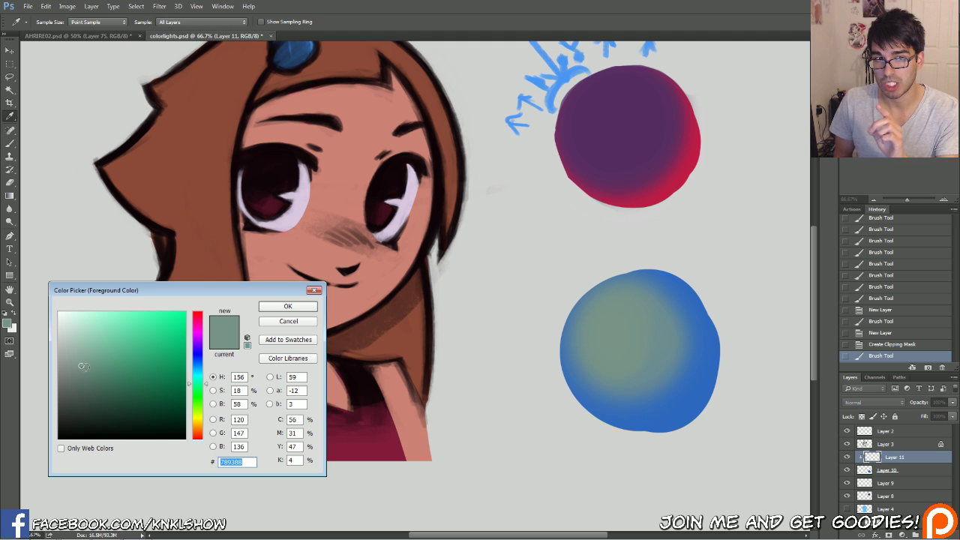
{"action": "left_click_drag", "start_coordinate": [687, 408], "coordinate": [630, 344]}
{"action": "mouse_move", "coordinate": [92, 381]}
{"action": "left_mouse_down"}
{"action": "mouse_move", "coordinate": [96, 395]}
{"action": "mouse_move", "coordinate": [87, 364]}
{"action": "mouse_move", "coordinate": [88, 394]}
{"action": "mouse_move", "coordinate": [103, 399]}
{"action": "left_mouse_up"}
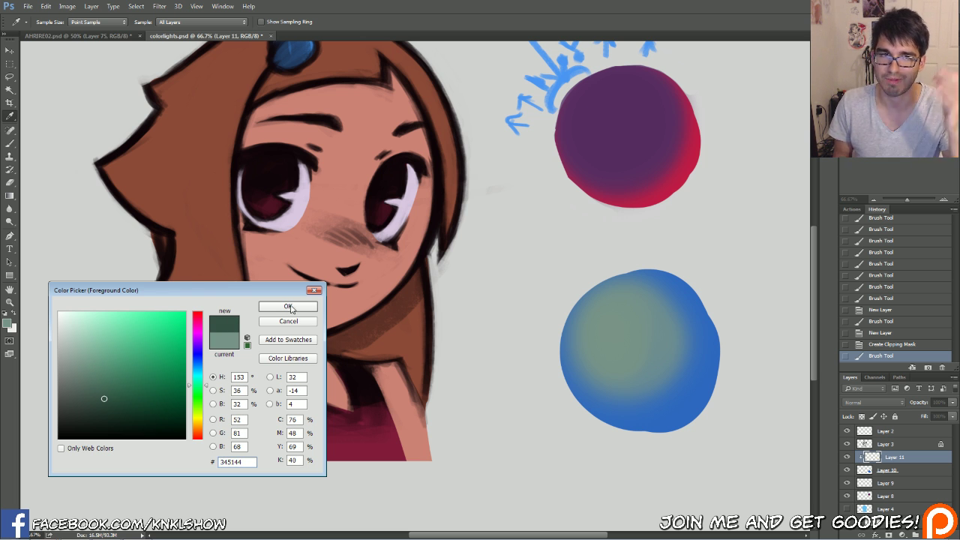
{"action": "left_click", "coordinate": [288, 307]}
{"action": "key", "text": "b"}
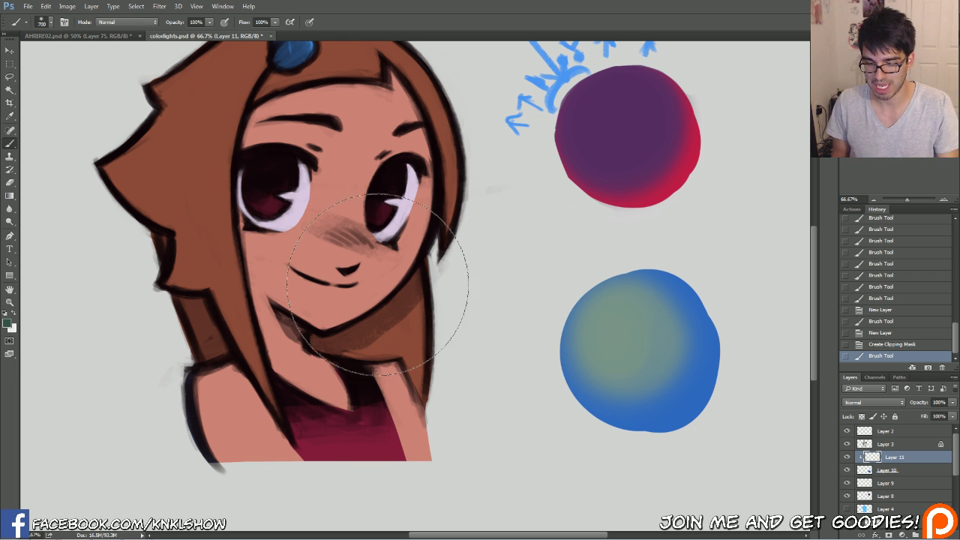
Step: Cover most of the blue circle with dark green, reducing the brush to 400 px and leaving blue along the lower-right edge
{"action": "mouse_move", "coordinate": [630, 338]}
{"action": "left_mouse_down"}
{"action": "mouse_move", "coordinate": [649, 351]}
{"action": "mouse_move", "coordinate": [619, 361]}
{"action": "mouse_move", "coordinate": [618, 317]}
{"action": "mouse_move", "coordinate": [651, 338]}
{"action": "mouse_move", "coordinate": [619, 356]}
{"action": "mouse_move", "coordinate": [614, 312]}
{"action": "mouse_move", "coordinate": [648, 345]}
{"action": "mouse_move", "coordinate": [610, 351]}
{"action": "mouse_move", "coordinate": [631, 309]}
{"action": "mouse_move", "coordinate": [650, 336]}
{"action": "mouse_move", "coordinate": [627, 345]}
{"action": "mouse_move", "coordinate": [618, 317]}
{"action": "mouse_move", "coordinate": [645, 343]}
{"action": "mouse_move", "coordinate": [631, 360]}
{"action": "mouse_move", "coordinate": [611, 305]}
{"action": "left_mouse_up"}
{"action": "key", "text": "["}
{"action": "mouse_move", "coordinate": [668, 349]}
{"action": "left_mouse_down"}
{"action": "mouse_move", "coordinate": [603, 309]}
{"action": "mouse_move", "coordinate": [664, 331]}
{"action": "left_mouse_up"}
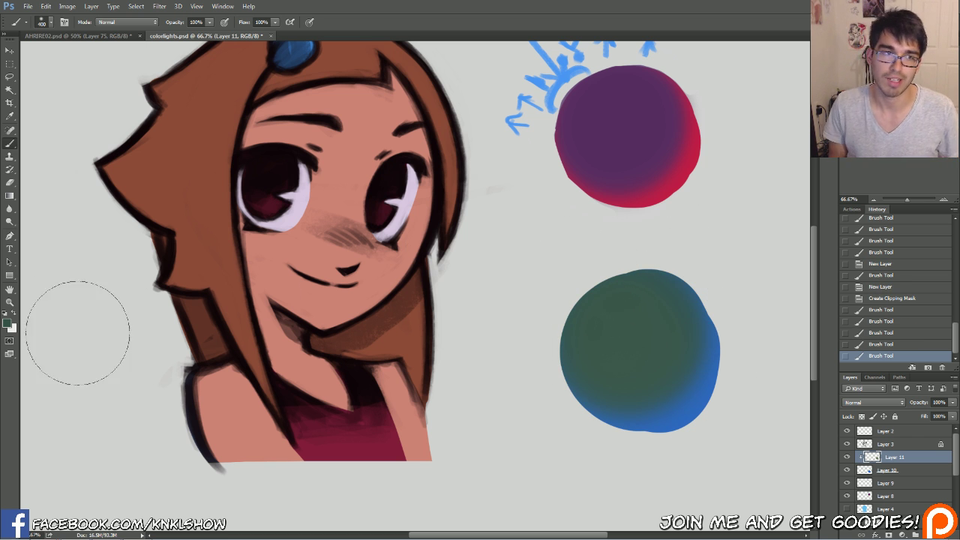
Step: Set the foreground colour to yellow #d3bb33 and add a new layer above the green shading
{"action": "left_click", "coordinate": [9, 323]}
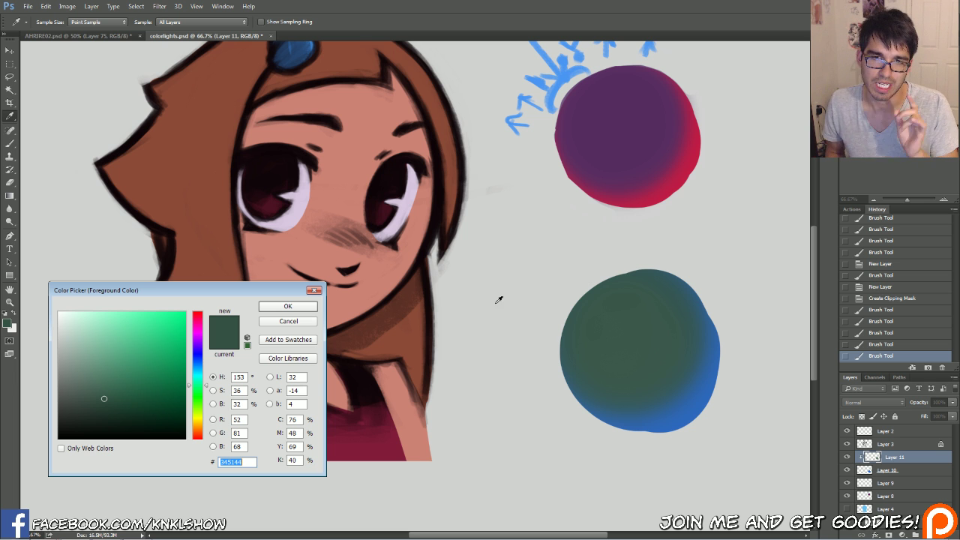
{"action": "left_click", "coordinate": [154, 334]}
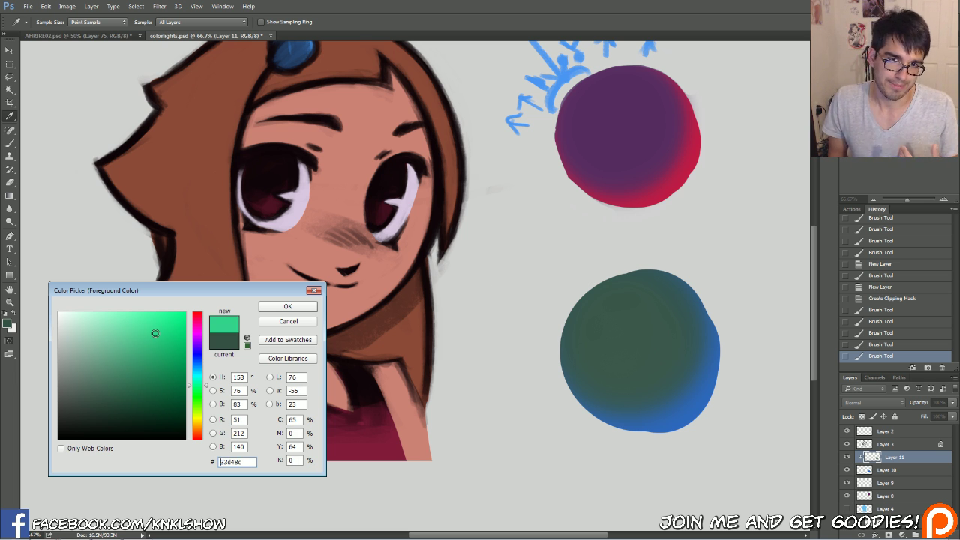
{"action": "left_click_drag", "start_coordinate": [205, 386], "coordinate": [207, 421]}
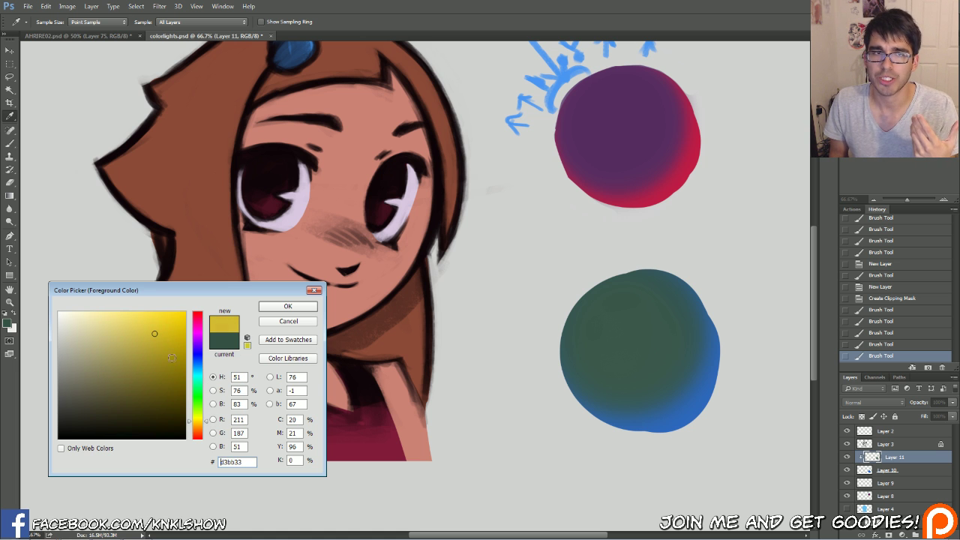
{"action": "left_click", "coordinate": [289, 307]}
{"action": "key", "text": "b"}
{"action": "key", "text": "ctrl+shift+n"}
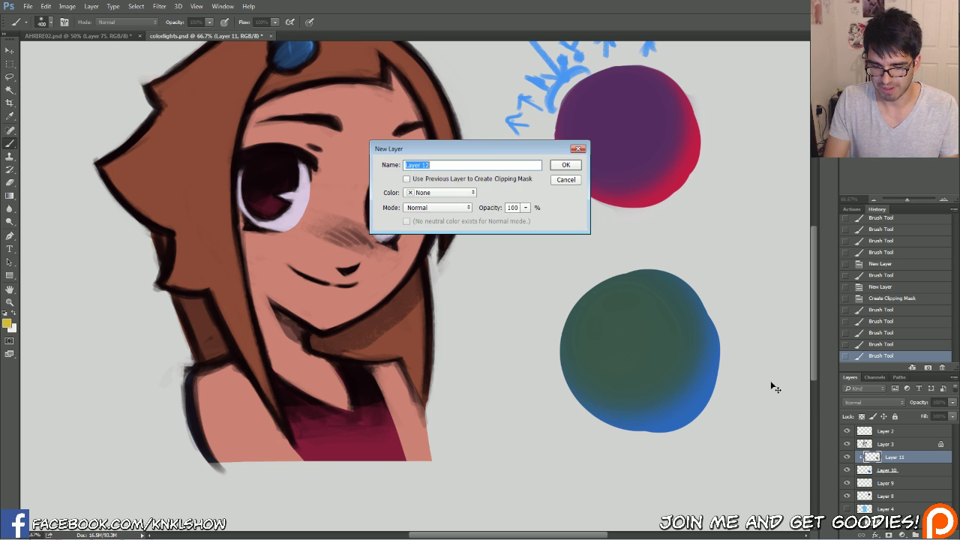
{"action": "key", "text": "Return"}
Step: Try a small soft yellow highlight dot on the green ball's upper-left area
{"action": "key", "text": "bracketright"}
{"action": "key", "text": "bracketright"}
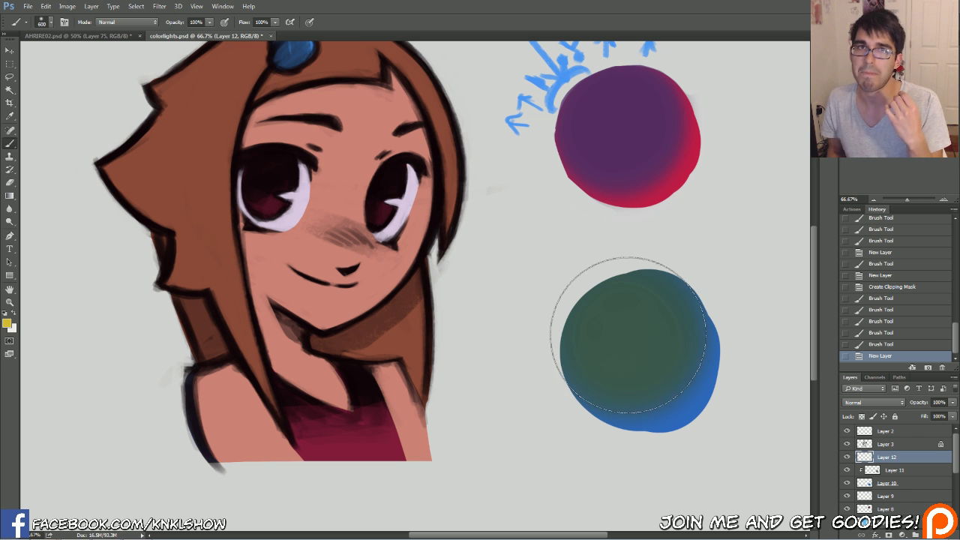
{"action": "key", "text": "bracketleft"}
{"action": "key", "text": "bracketleft"}
{"action": "key", "text": "bracketright"}
{"action": "key", "text": "bracketright"}
{"action": "key", "text": "bracketleft"}
{"action": "key", "text": "bracketleft"}
{"action": "key", "text": "bracketleft"}
{"action": "key", "text": "bracketleft"}
{"action": "key", "text": "bracketleft"}
{"action": "key", "text": "bracketleft"}
{"action": "key", "text": "bracketleft"}
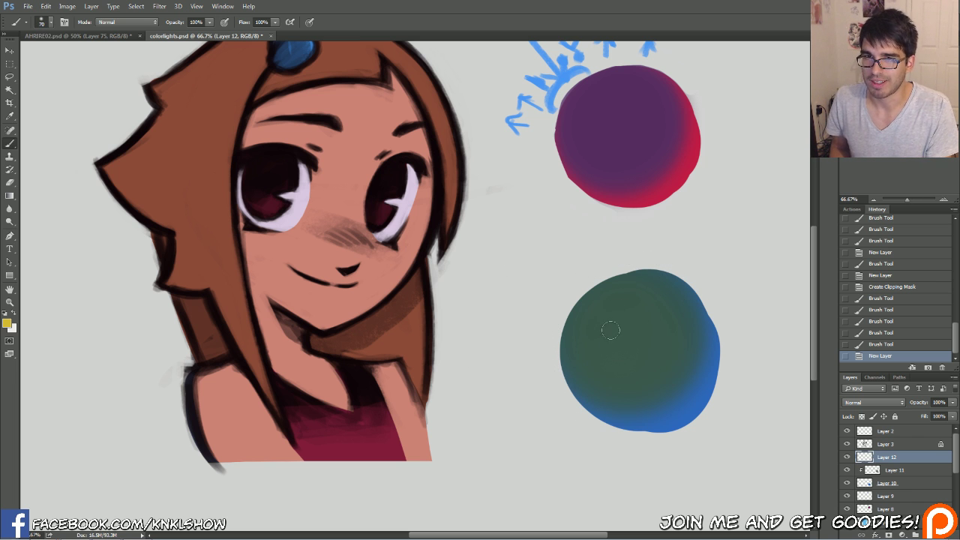
{"action": "left_click_drag", "start_coordinate": [616, 318], "coordinate": [615, 317]}
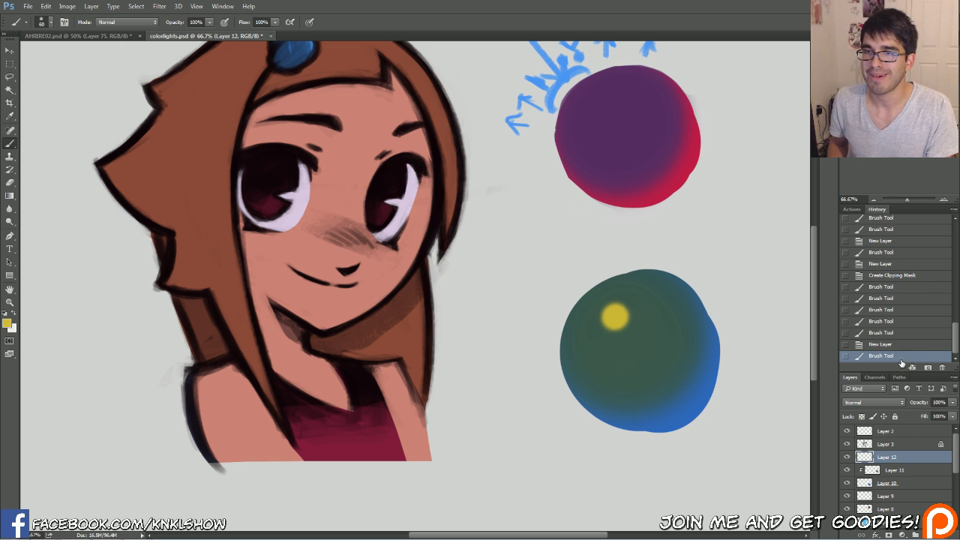
{"action": "left_click", "coordinate": [896, 344]}
Step: Try a broad yellow glow over the green ball with the brush at 600 px
{"action": "key", "text": "bracketright"}
{"action": "key", "text": "bracketright"}
{"action": "key", "text": "bracketright"}
{"action": "key", "text": "bracketright"}
{"action": "key", "text": "bracketright"}
{"action": "key", "text": "bracketright"}
{"action": "key", "text": "bracketright"}
{"action": "key", "text": "bracketright"}
{"action": "key", "text": "bracketright"}
{"action": "key", "text": "bracketright"}
{"action": "key", "text": "bracketright"}
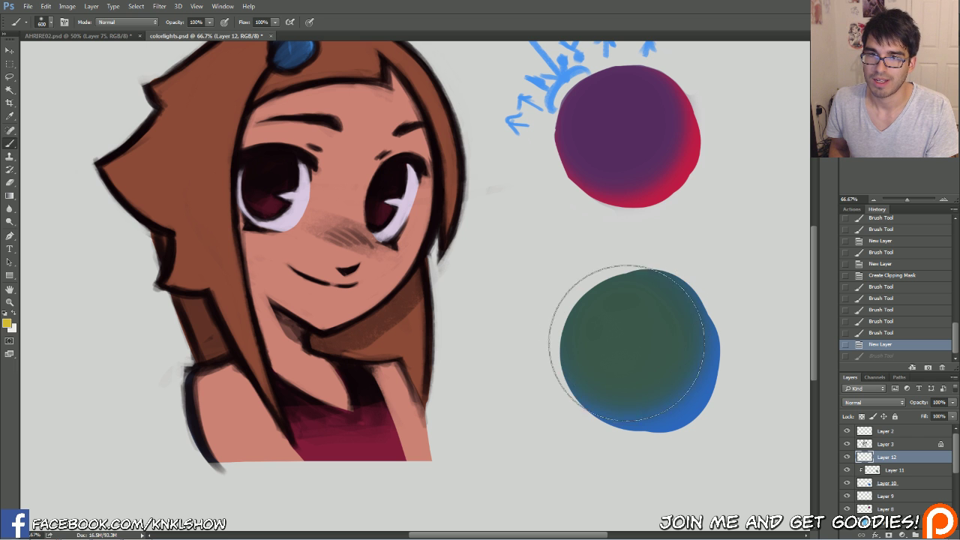
{"action": "mouse_move", "coordinate": [621, 340]}
{"action": "left_mouse_down"}
{"action": "mouse_move", "coordinate": [622, 326]}
{"action": "mouse_move", "coordinate": [613, 330]}
{"action": "mouse_move", "coordinate": [634, 345]}
{"action": "mouse_move", "coordinate": [633, 325]}
{"action": "left_mouse_up"}
Step: Sample the glow's blended colour, check it in the colour picker, and revert the glow strokes back to the empty new layer
{"action": "left_click", "coordinate": [627, 329], "text": "alt"}
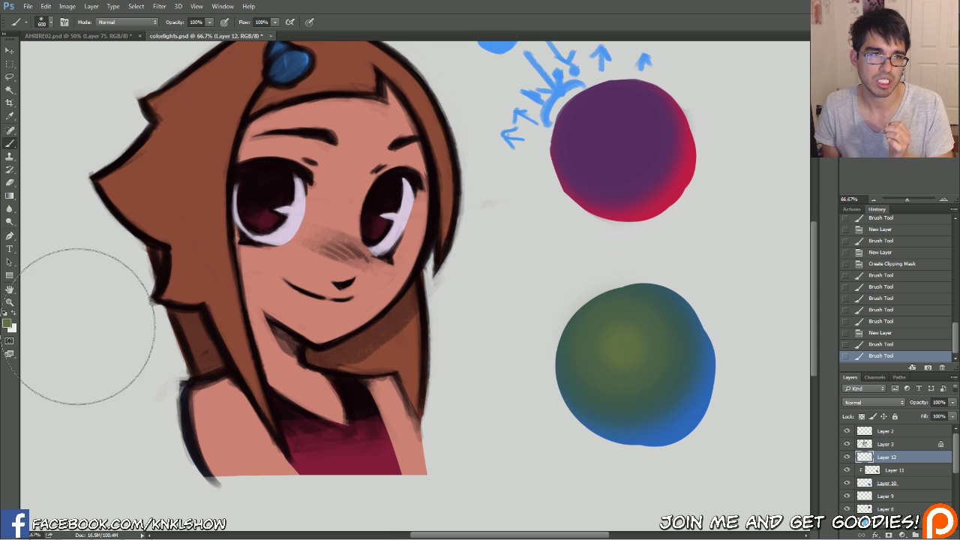
{"action": "left_click", "coordinate": [6, 323]}
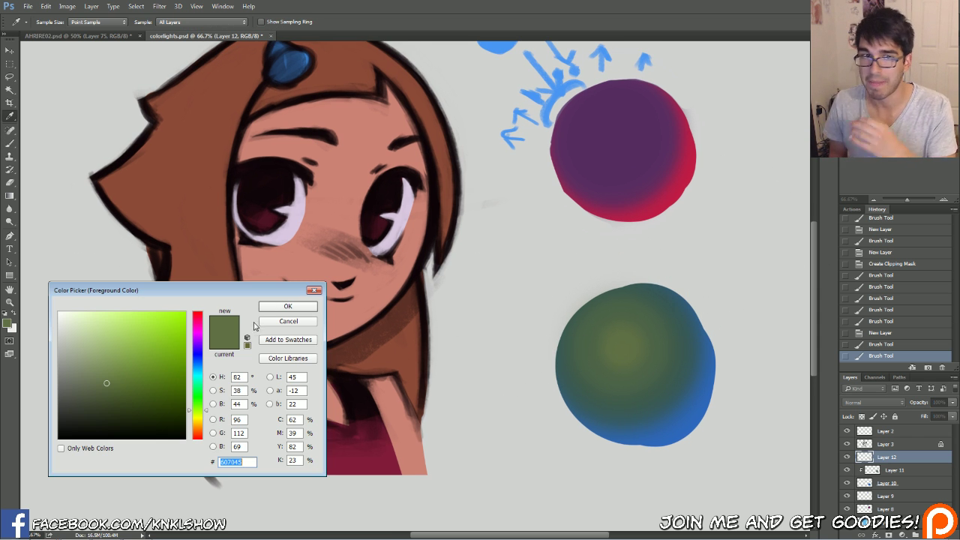
{"action": "key", "text": "Return"}
{"action": "key", "text": "b"}
{"action": "left_click", "coordinate": [882, 345]}
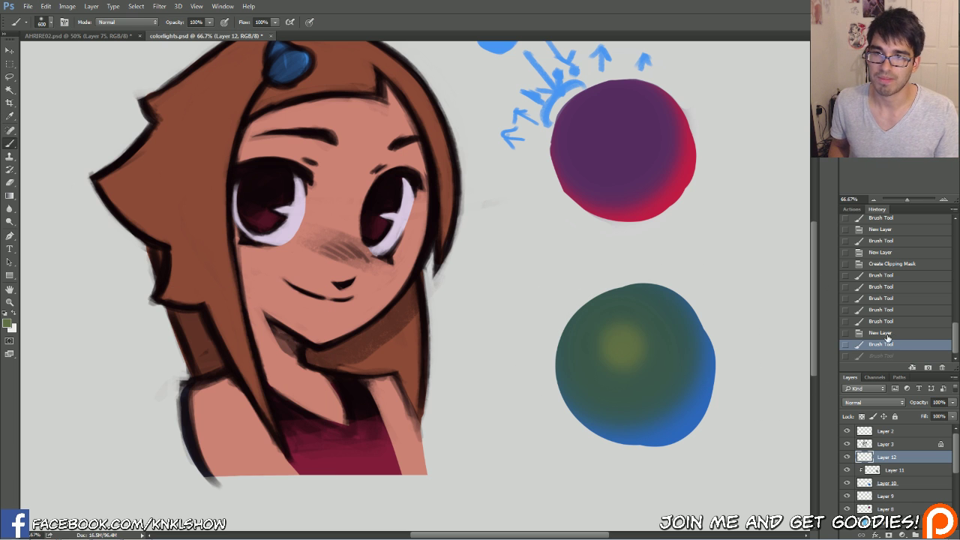
{"action": "left_click", "coordinate": [882, 333]}
Step: Set the foreground colour to golden yellow #d2af36 with a hue of 47°
{"action": "left_click", "coordinate": [7, 323]}
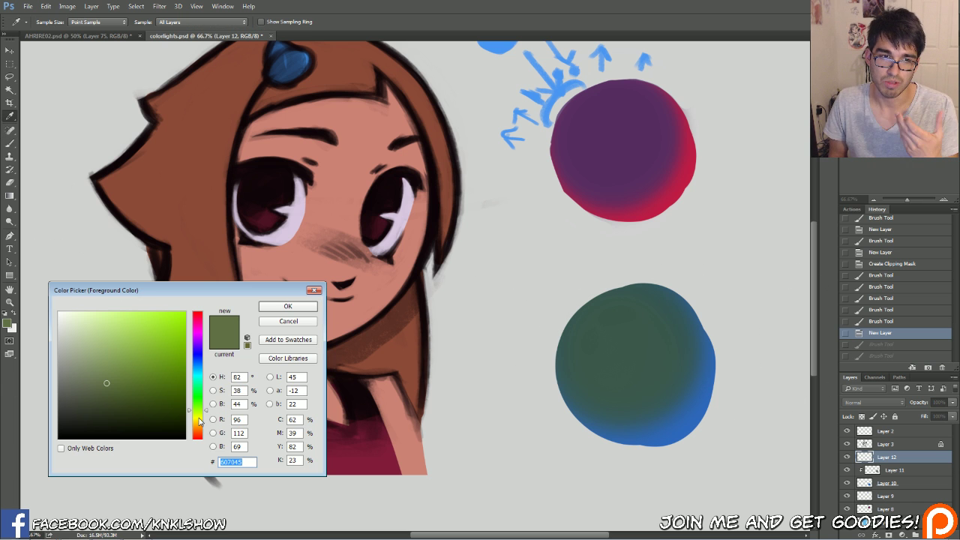
{"action": "left_click", "coordinate": [200, 422]}
{"action": "left_click_drag", "start_coordinate": [148, 325], "coordinate": [153, 333]}
{"action": "left_click_drag", "start_coordinate": [206, 421], "coordinate": [208, 425]}
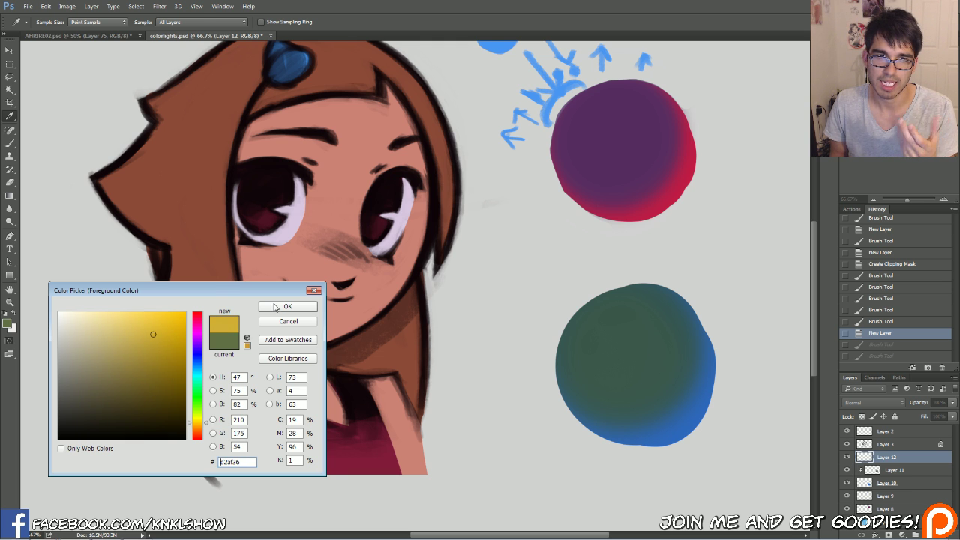
{"action": "left_click", "coordinate": [287, 307]}
{"action": "key", "text": "b"}
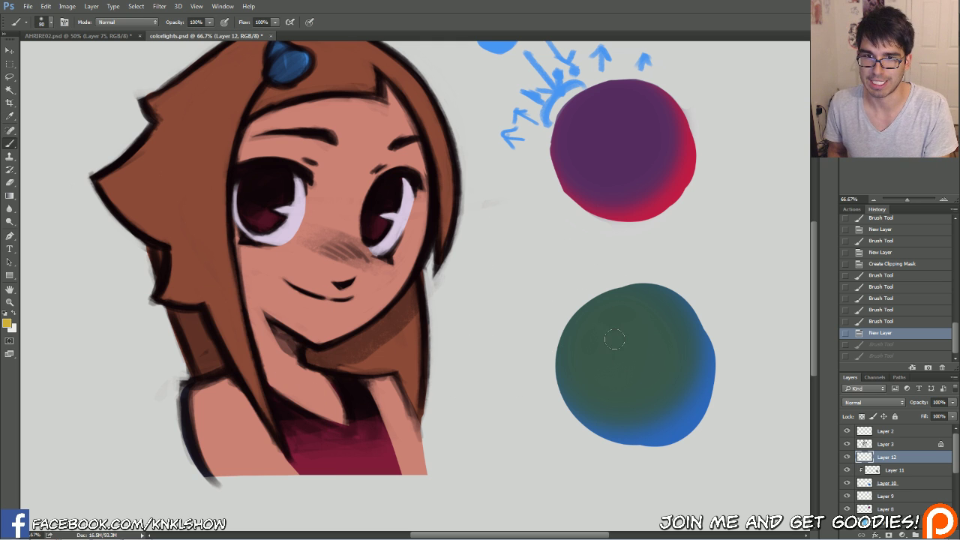
Step: Dab a small golden highlight on the green ball's upper-left area and brighten its centre with lighter yellow #e3c459
{"action": "left_click", "coordinate": [610, 337]}
{"action": "left_click", "coordinate": [609, 340]}
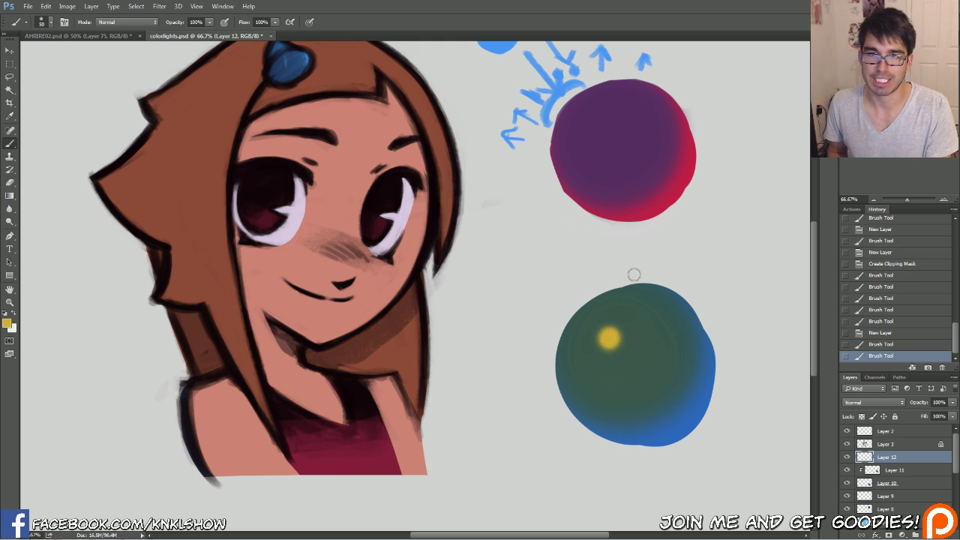
{"action": "left_click", "coordinate": [7, 322]}
{"action": "left_click", "coordinate": [137, 328]}
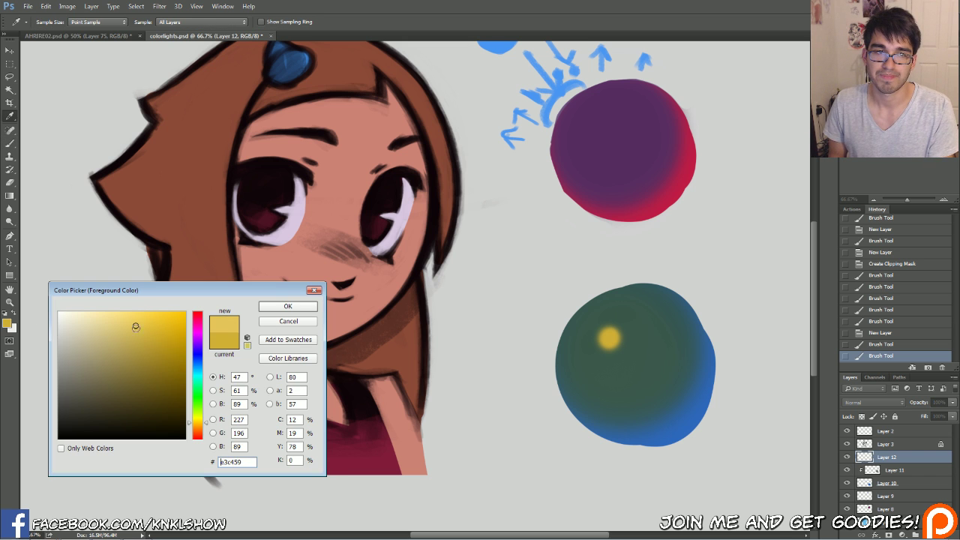
{"action": "left_click", "coordinate": [287, 307]}
{"action": "left_click", "coordinate": [606, 340]}
{"action": "left_click", "coordinate": [607, 339]}
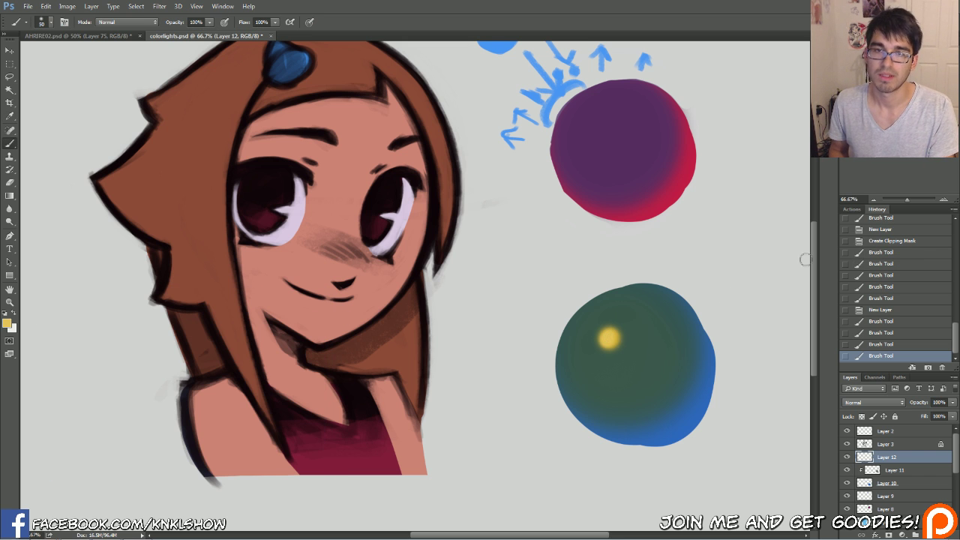
Step: Enlarge the soft brush and dab a faint yellow glow around the highlight on the green ball
{"action": "key", "text": "bracketright"}
{"action": "key", "text": "bracketright"}
{"action": "key", "text": "bracketright"}
{"action": "key", "text": "bracketright"}
{"action": "key", "text": "bracketright"}
{"action": "key", "text": "bracketright"}
{"action": "key", "text": "bracketright"}
{"action": "key", "text": "bracketright"}
{"action": "key", "text": "bracketright"}
{"action": "key", "text": "bracketright"}
{"action": "key", "text": "bracketright"}
{"action": "key", "text": "bracketright"}
{"action": "left_click", "coordinate": [609, 340]}
{"action": "left_click", "coordinate": [610, 340]}
{"action": "left_click_drag", "start_coordinate": [770, 131], "coordinate": [756, 191]}
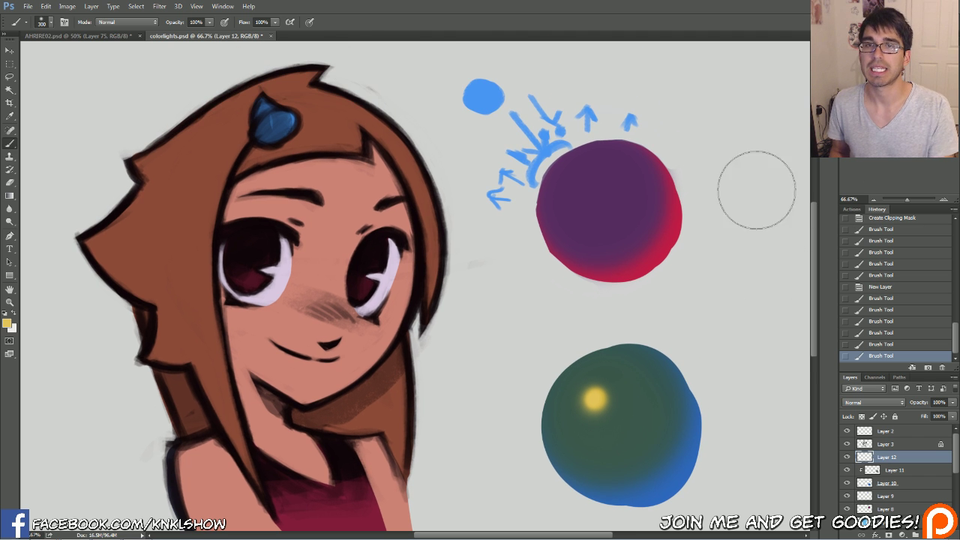
Step: On Layer 11, sample light blue from the small light-source circle and try a dab over the purple ball at 600 px
{"action": "left_click", "coordinate": [893, 470]}
{"action": "left_click", "coordinate": [484, 96], "text": "alt"}
{"action": "key", "text": "bracketleft"}
{"action": "key", "text": "bracketright"}
{"action": "key", "text": "bracketright"}
{"action": "key", "text": "bracketright"}
{"action": "key", "text": "bracketright"}
{"action": "key", "text": "bracketright"}
{"action": "key", "text": "bracketright"}
{"action": "key", "text": "bracketright"}
{"action": "left_click", "coordinate": [596, 191]}
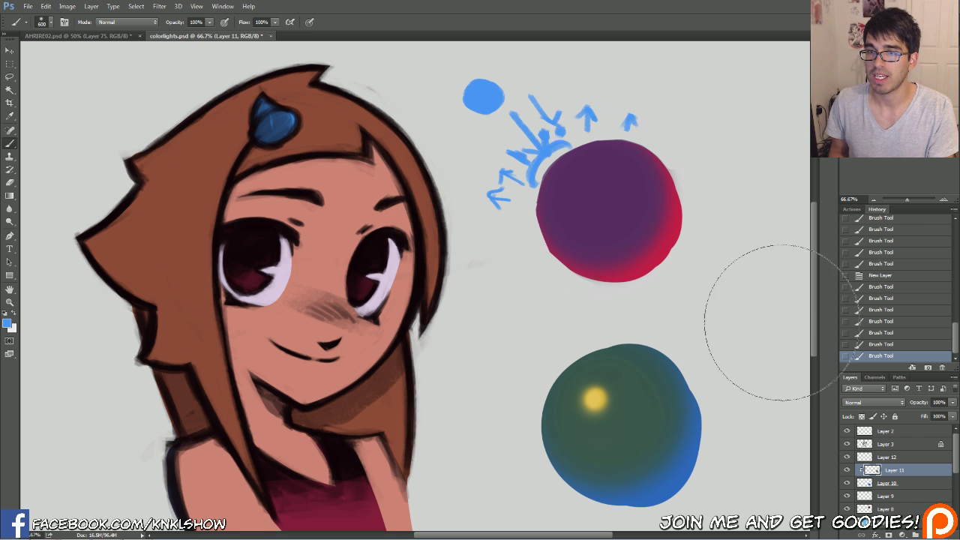
Step: Lock the transparent pixels of Layer 8
{"action": "left_click", "coordinate": [870, 509]}
{"action": "left_click", "coordinate": [862, 416]}
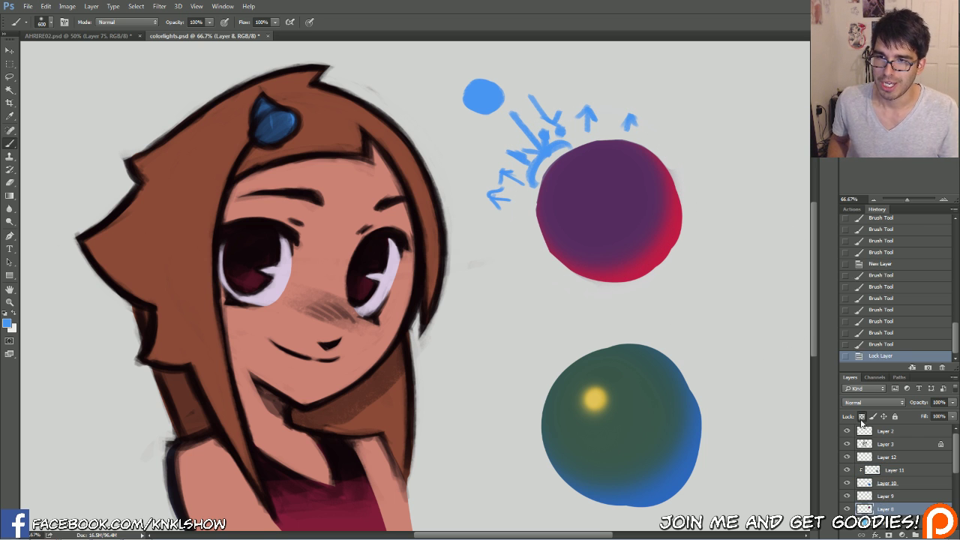
Step: On Layer 8, shrink the soft brush to 30 px and dab a small light-blue highlight on the purple ball's upper-left area
{"action": "left_click_drag", "start_coordinate": [596, 192], "coordinate": [592, 192]}
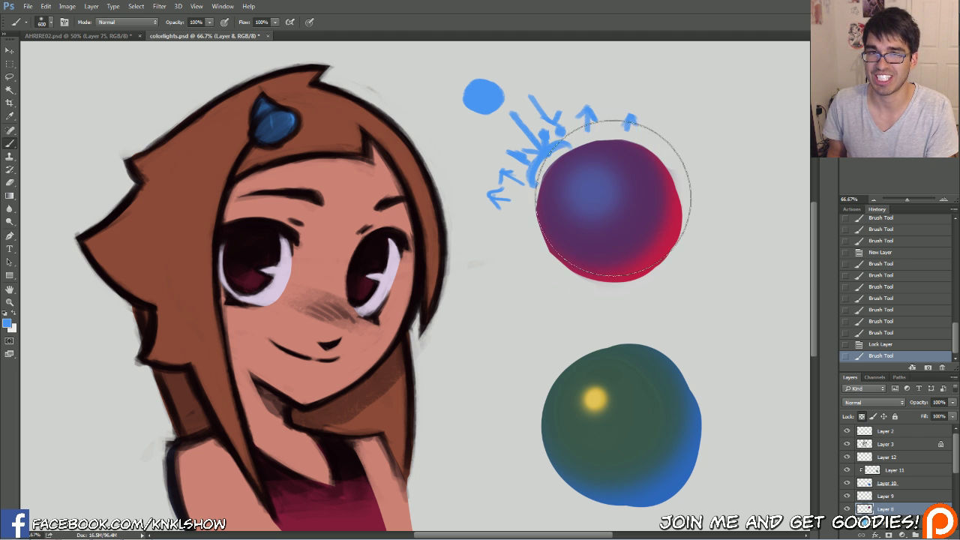
{"action": "left_click", "coordinate": [885, 345]}
{"action": "key", "text": "["}
{"action": "key", "text": "bracketleft"}
{"action": "key", "text": "bracketleft"}
{"action": "key", "text": "bracketleft"}
{"action": "key", "text": "bracketleft"}
{"action": "key", "text": "bracketleft"}
{"action": "key", "text": "bracketleft"}
{"action": "key", "text": "bracketleft"}
{"action": "key", "text": "bracketleft"}
{"action": "key", "text": "bracketleft"}
{"action": "key", "text": "bracketleft"}
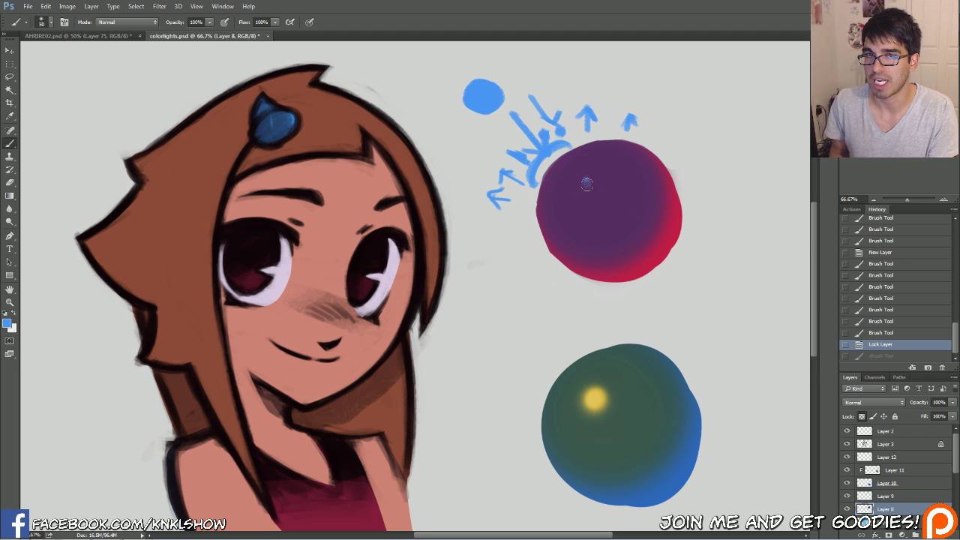
{"action": "left_click", "coordinate": [586, 184]}
{"action": "left_click", "coordinate": [588, 182]}
{"action": "left_click", "coordinate": [587, 184]}
{"action": "left_click", "coordinate": [585, 185]}
Step: Enlarge the soft brush to 400 px and dab a faint blue glow around the highlight on the purple ball
{"action": "key", "text": "bracketright"}
{"action": "key", "text": "bracketright"}
{"action": "key", "text": "bracketright"}
{"action": "key", "text": "bracketright"}
{"action": "key", "text": "bracketright"}
{"action": "key", "text": "bracketright"}
{"action": "left_click", "coordinate": [585, 186]}
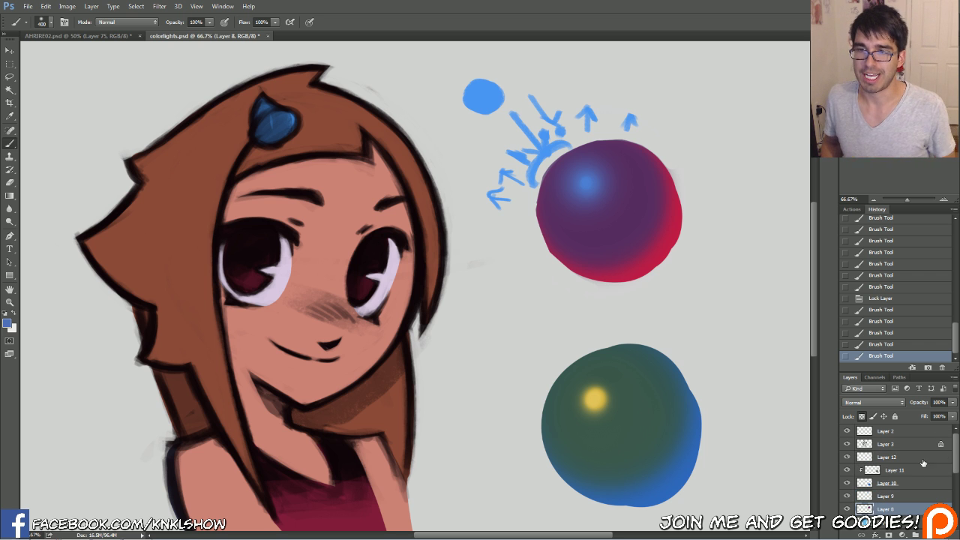
Step: Group all layers from Layer 2 down to Layer 8
{"action": "left_click", "coordinate": [883, 433]}
{"action": "scroll", "coordinate": [892, 465], "scroll_direction": "down", "scroll_amount": 3}
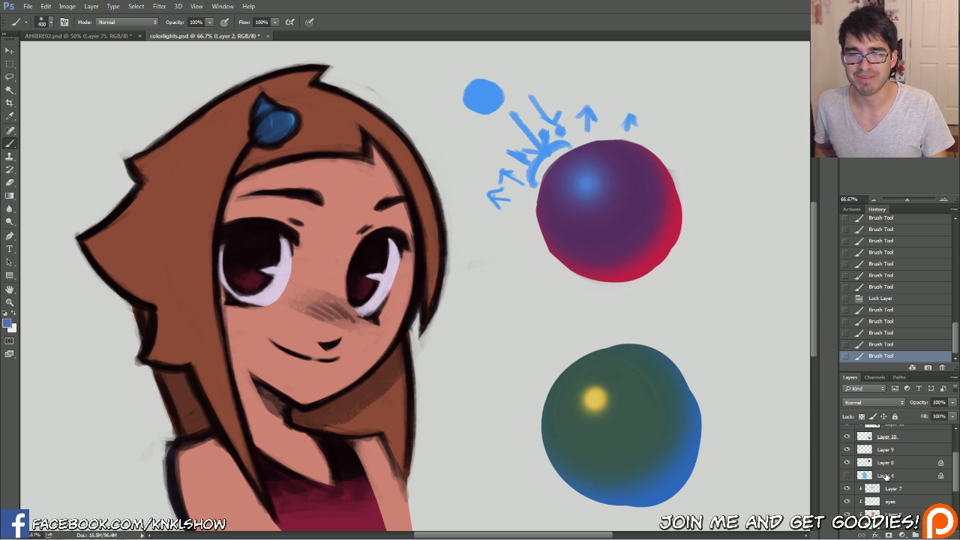
{"action": "left_click", "coordinate": [882, 465], "text": "shift"}
{"action": "key", "text": "ctrl+g"}
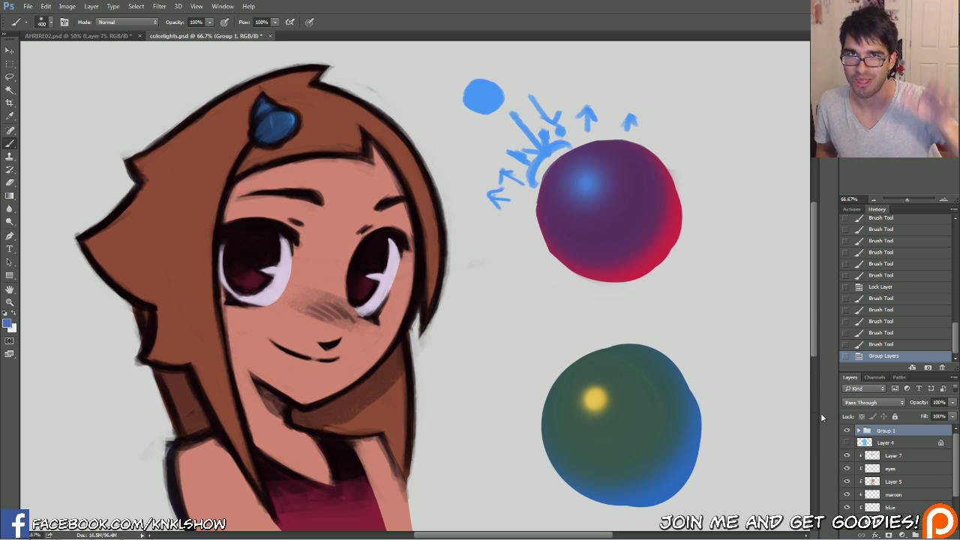
Step: Expand Group 1 and move the line-art Layer 3 out of it to just below Layer 4
{"action": "left_click", "coordinate": [846, 431]}
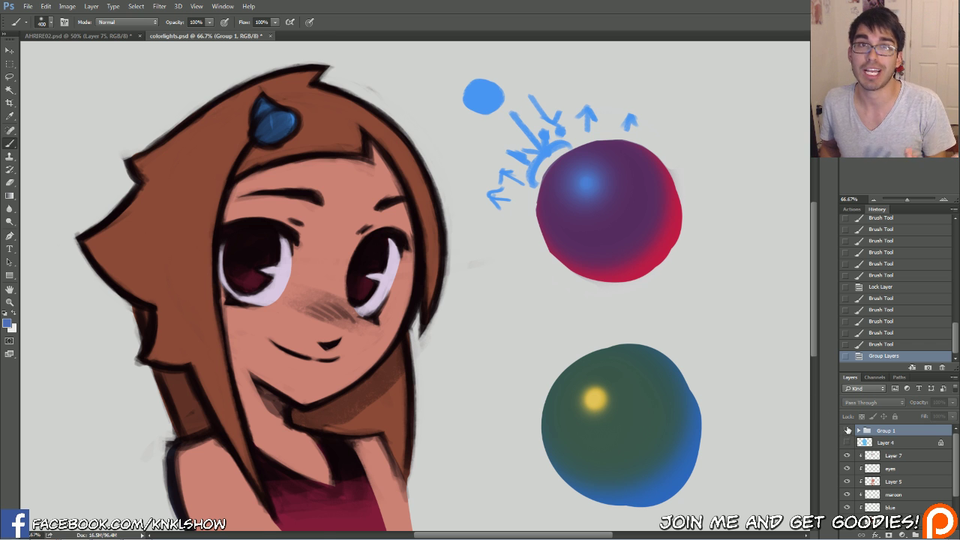
{"action": "left_click", "coordinate": [847, 432]}
{"action": "left_click", "coordinate": [858, 431]}
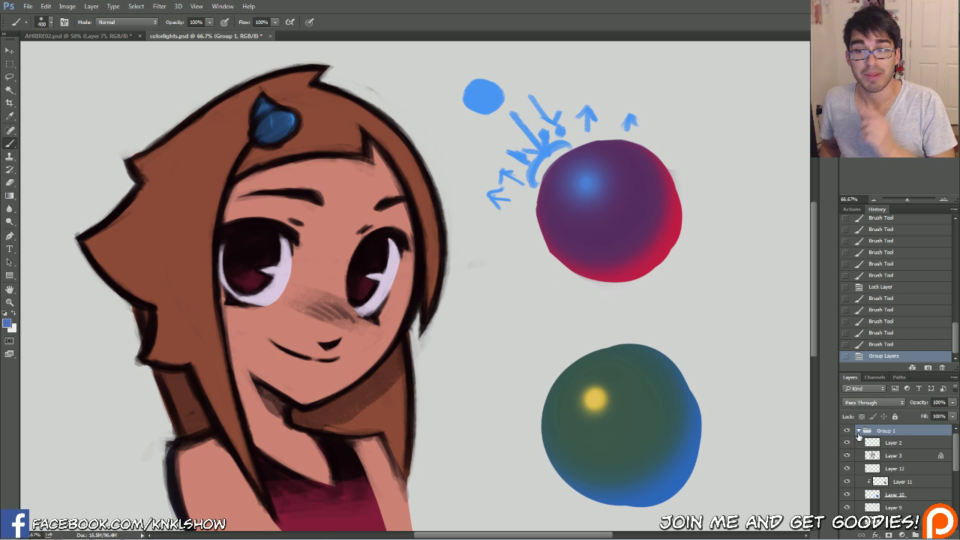
{"action": "scroll", "coordinate": [957, 461], "scroll_direction": "down", "scroll_amount": 3}
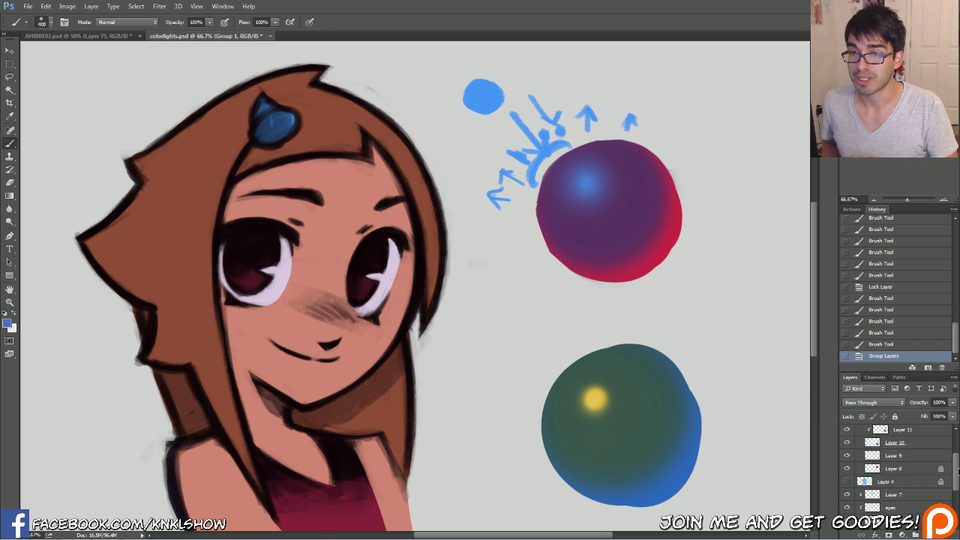
{"action": "scroll", "coordinate": [862, 461], "scroll_direction": "up", "scroll_amount": 3}
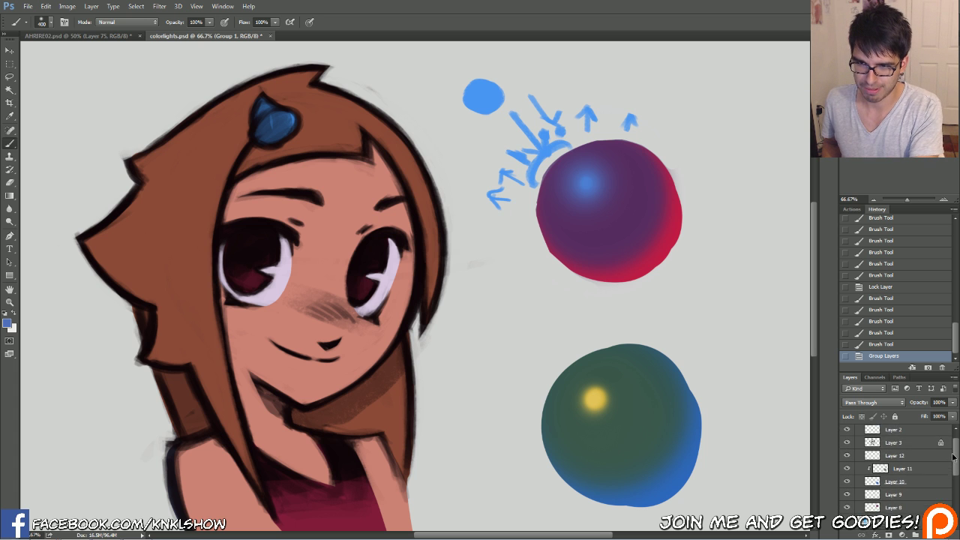
{"action": "left_click", "coordinate": [846, 455]}
{"action": "left_click", "coordinate": [847, 455]}
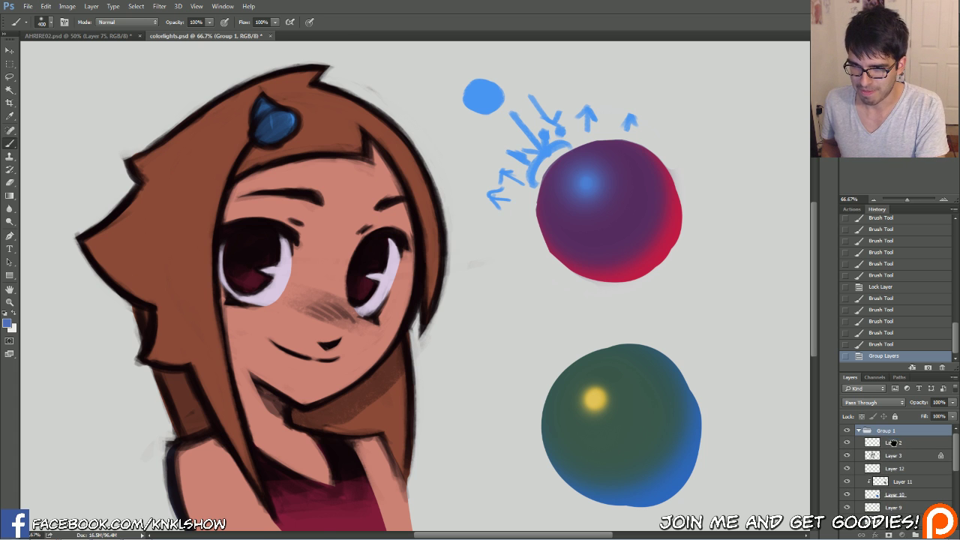
{"action": "left_click_drag", "start_coordinate": [891, 424], "coordinate": [884, 464]}
Step: Collapse Group 1 and hide it so only the character is shown
{"action": "left_click", "coordinate": [858, 443]}
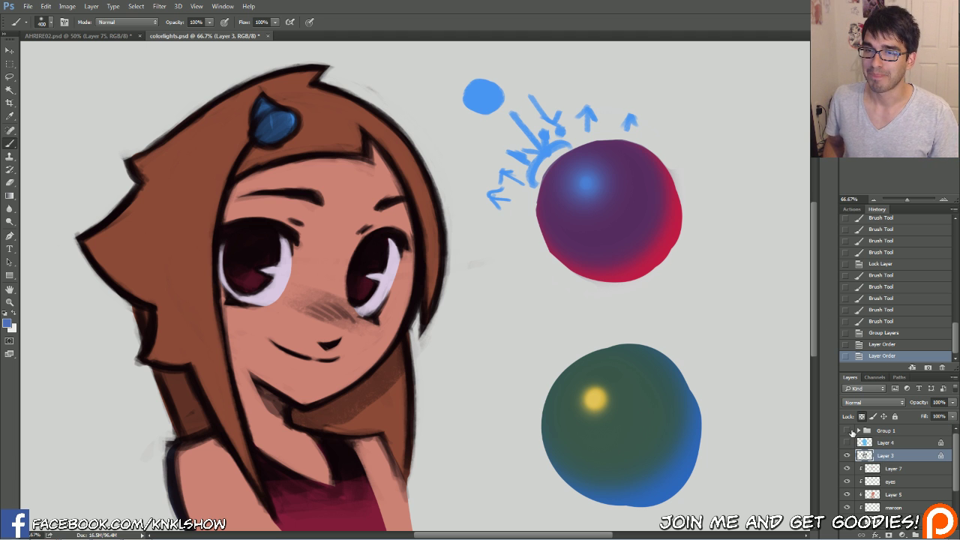
{"action": "left_click", "coordinate": [848, 431]}
{"action": "key", "text": "ctrl+minus"}
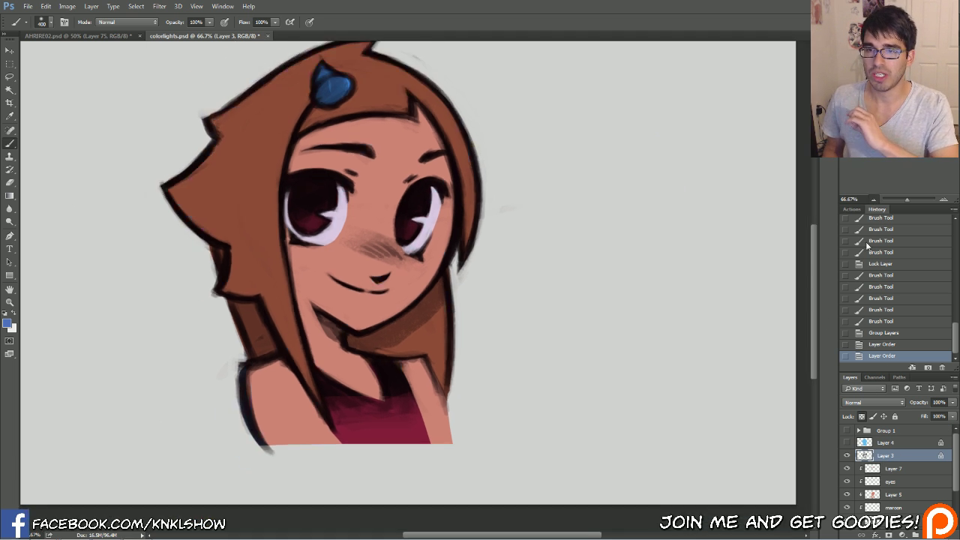
Step: Hide the clipped colour layers to view the flat base silhouette under the line art, and show them all again
{"action": "left_click", "coordinate": [848, 503]}
{"action": "left_click_drag", "start_coordinate": [954, 477], "coordinate": [956, 489]}
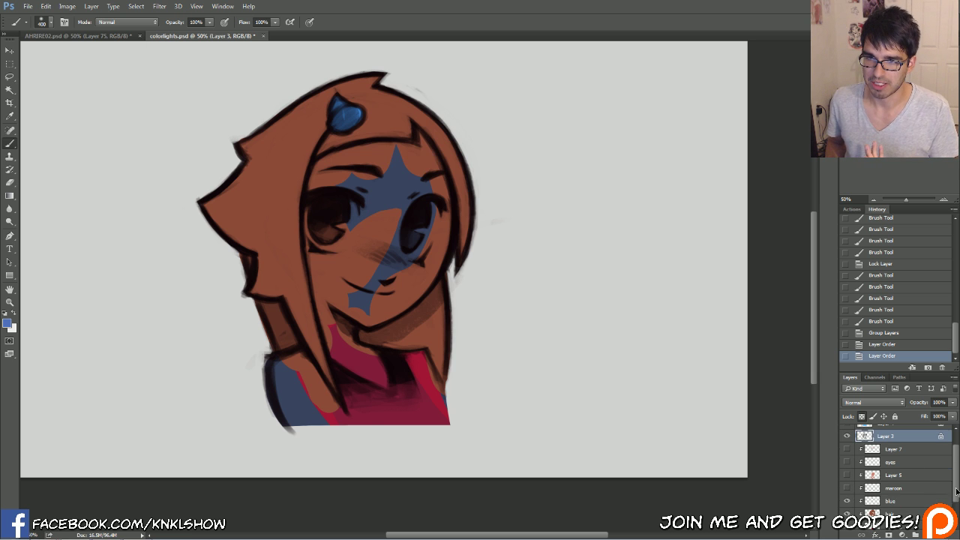
{"action": "left_click", "coordinate": [846, 513]}
{"action": "scroll", "coordinate": [956, 471], "scroll_direction": "down", "scroll_amount": 1}
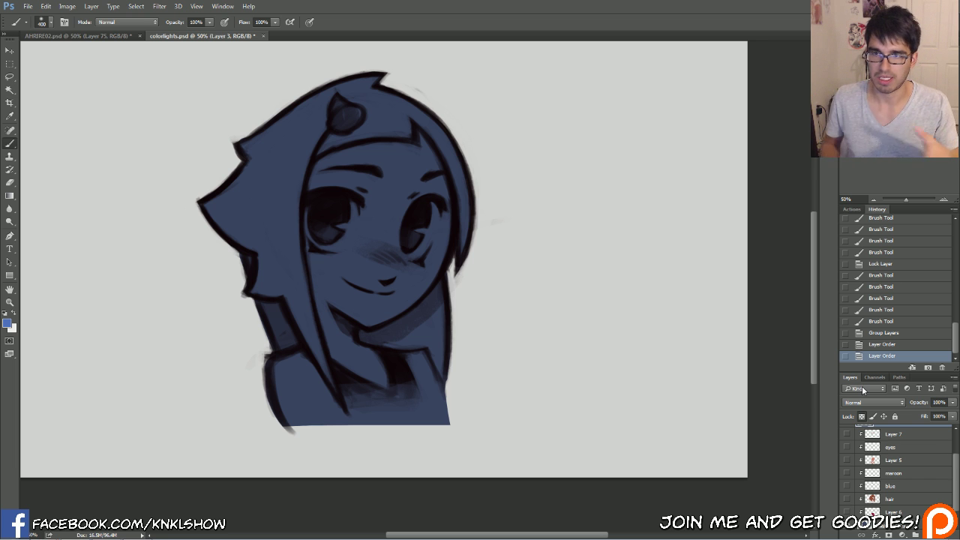
{"action": "left_click", "coordinate": [846, 510]}
{"action": "left_click_drag", "start_coordinate": [847, 512], "coordinate": [847, 433]}
{"action": "scroll", "coordinate": [956, 468], "scroll_direction": "down", "scroll_amount": 1}
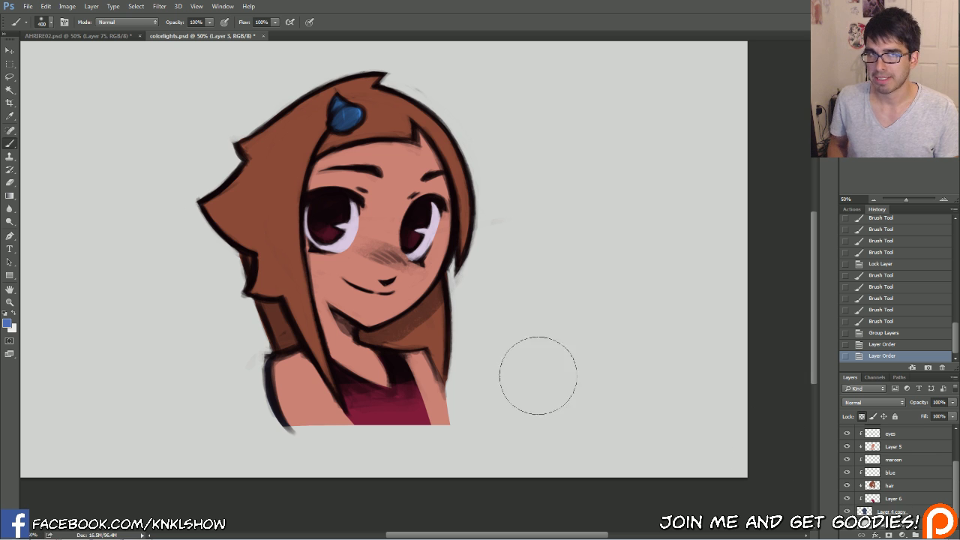
Step: Delete the hidden Layer 4 above the line art
{"action": "scroll", "coordinate": [940, 467], "scroll_direction": "up", "scroll_amount": 2}
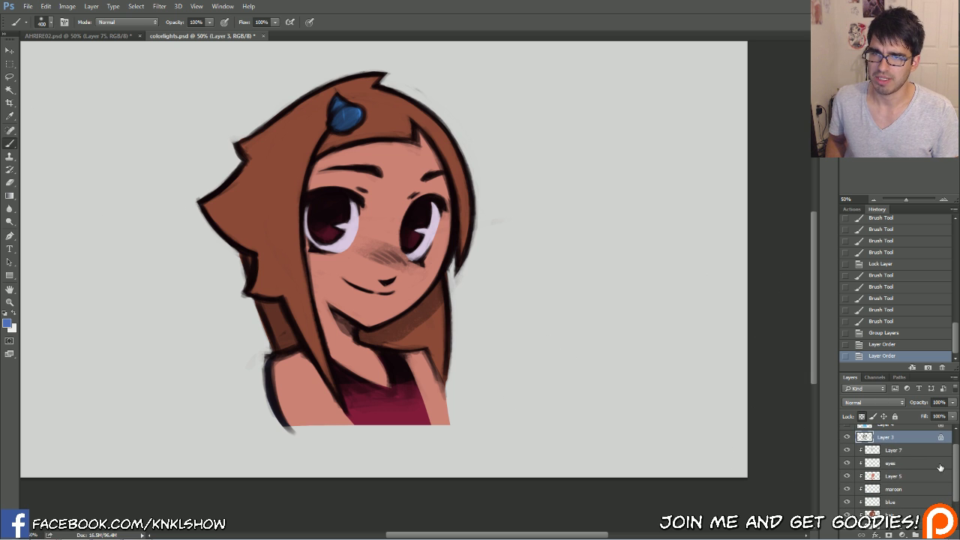
{"action": "left_click_drag", "start_coordinate": [953, 465], "coordinate": [953, 455]}
{"action": "left_click_drag", "start_coordinate": [883, 444], "coordinate": [942, 535]}
Step: Release the clipping of the colour layers from Layer 4 copy to view the unclipped paint, and revert the release
{"action": "scroll", "coordinate": [958, 471], "scroll_direction": "down", "scroll_amount": 2}
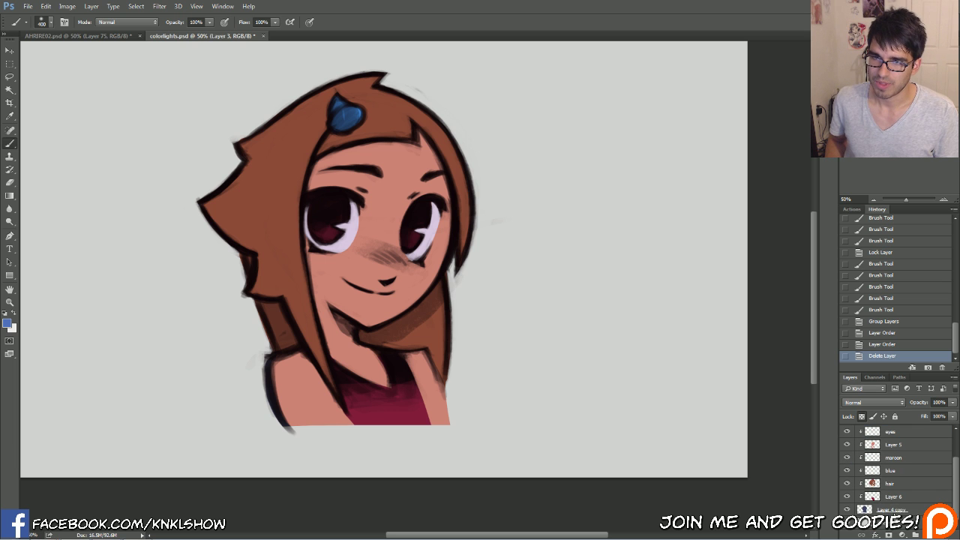
{"action": "left_click", "coordinate": [894, 509]}
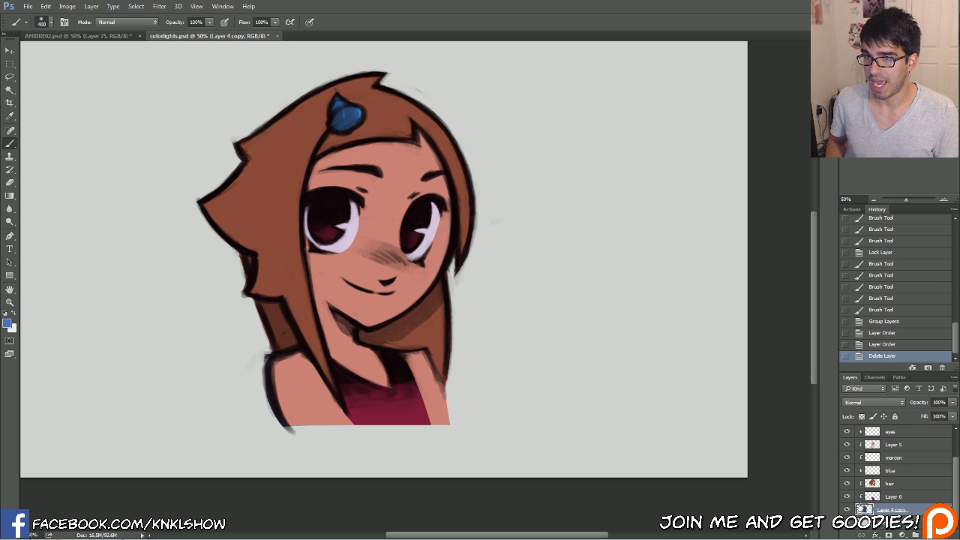
{"action": "left_click", "coordinate": [901, 501], "text": "alt"}
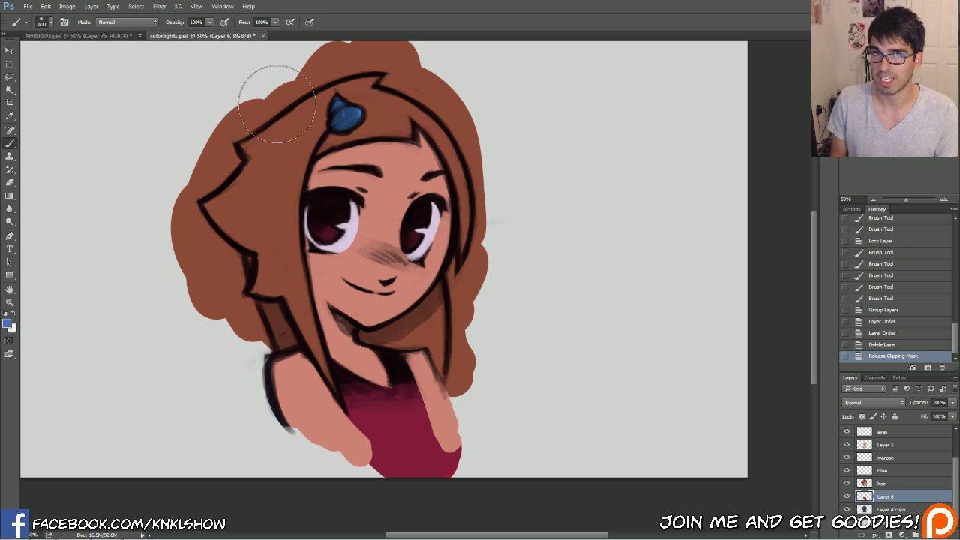
{"action": "left_click", "coordinate": [880, 345]}
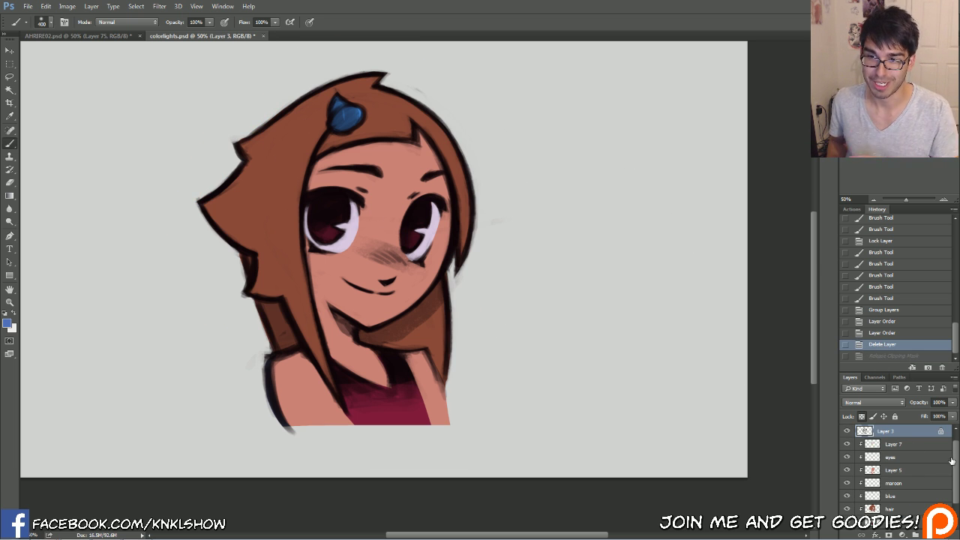
Step: Select Layer 6 and toggle the visibility of its base, Layer 4 copy, to examine how the clipping depends on it
{"action": "scroll", "coordinate": [957, 477], "scroll_direction": "down", "scroll_amount": 1}
{"action": "scroll", "coordinate": [957, 477], "scroll_direction": "down", "scroll_amount": 1}
{"action": "left_click", "coordinate": [899, 502]}
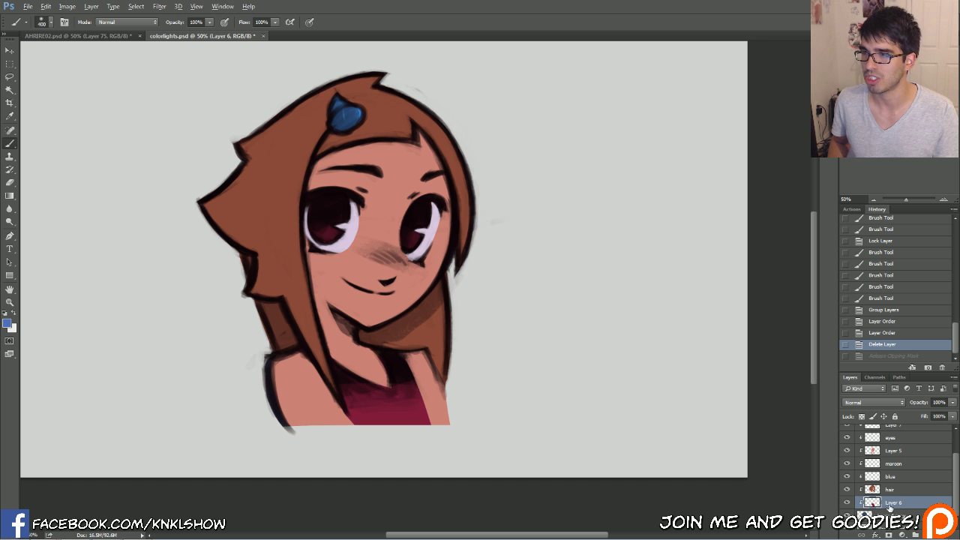
{"action": "scroll", "coordinate": [917, 498], "scroll_direction": "down", "scroll_amount": 1}
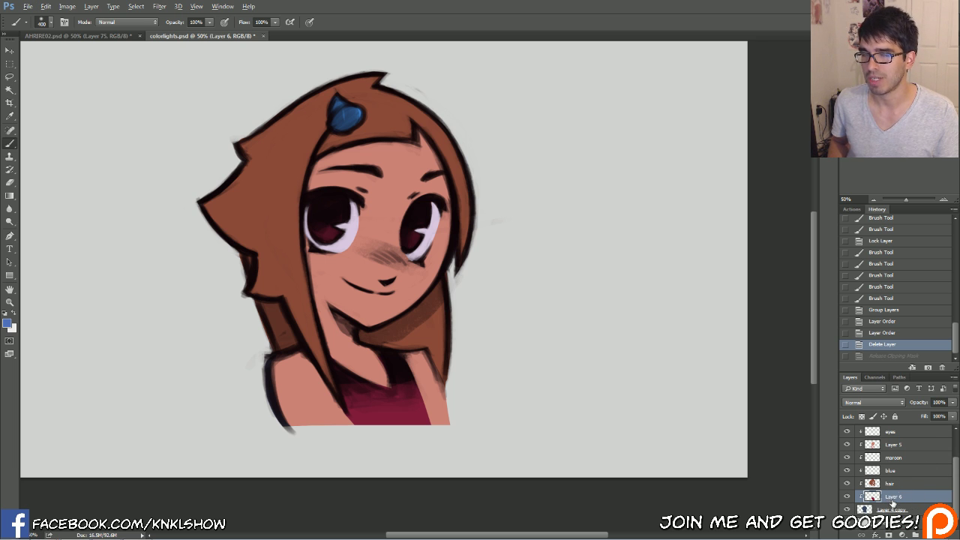
{"action": "key", "text": "alt"}
{"action": "left_click", "coordinate": [848, 510]}
{"action": "left_click", "coordinate": [848, 510]}
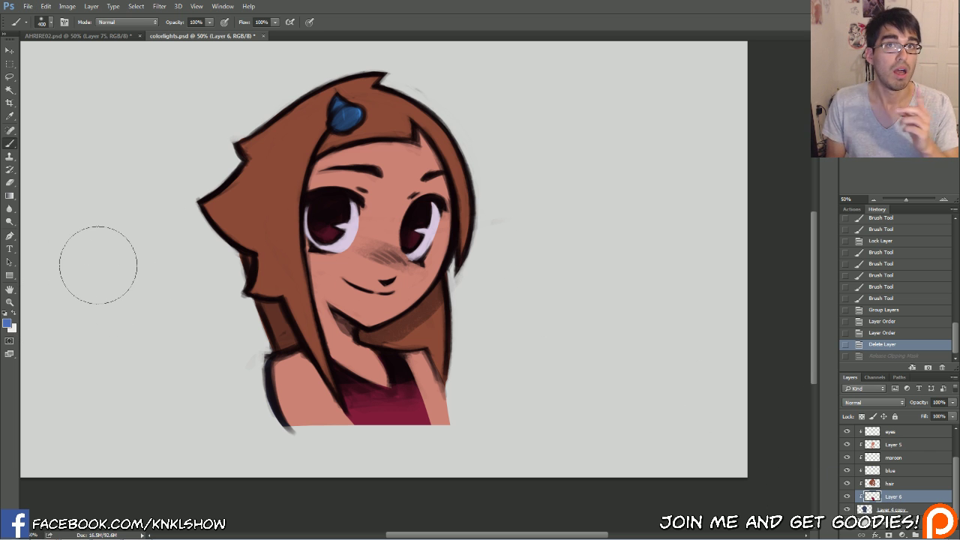
Step: Create a new layer above Layer 7 and clip it to the character's base layer
{"action": "mouse_move", "coordinate": [954, 481]}
{"action": "left_mouse_down"}
{"action": "mouse_move", "coordinate": [955, 464]}
{"action": "mouse_move", "coordinate": [957, 474]}
{"action": "left_mouse_up"}
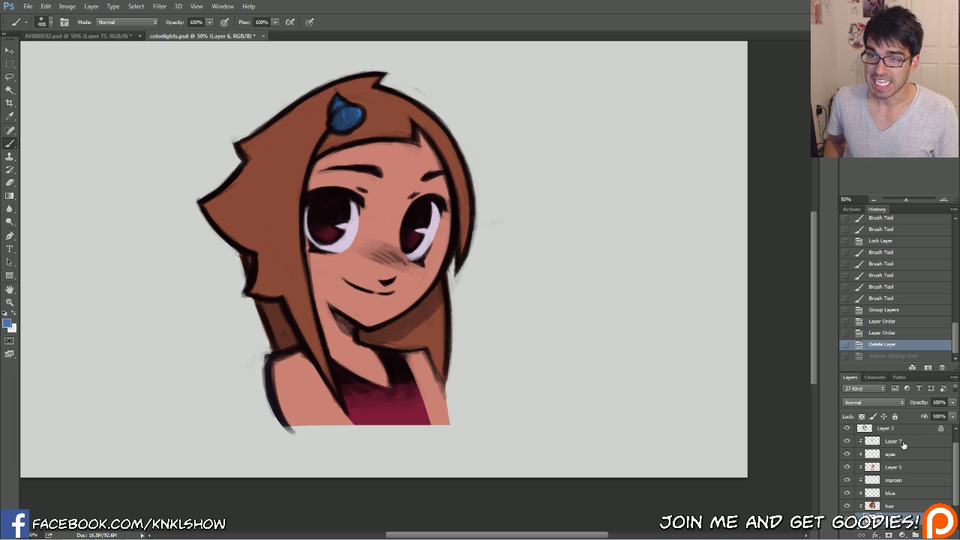
{"action": "left_click", "coordinate": [899, 442]}
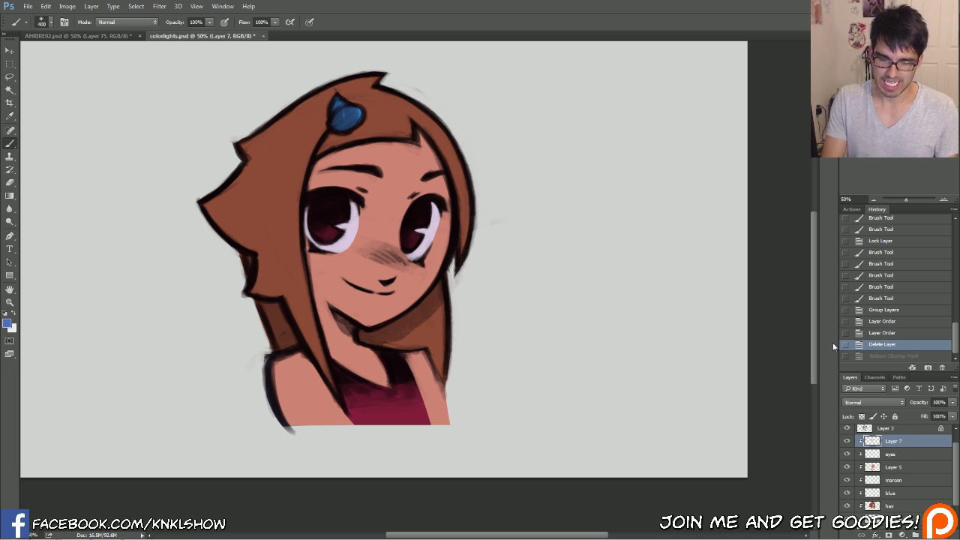
{"action": "key", "text": "ctrl+shift+n"}
{"action": "key", "text": "Return"}
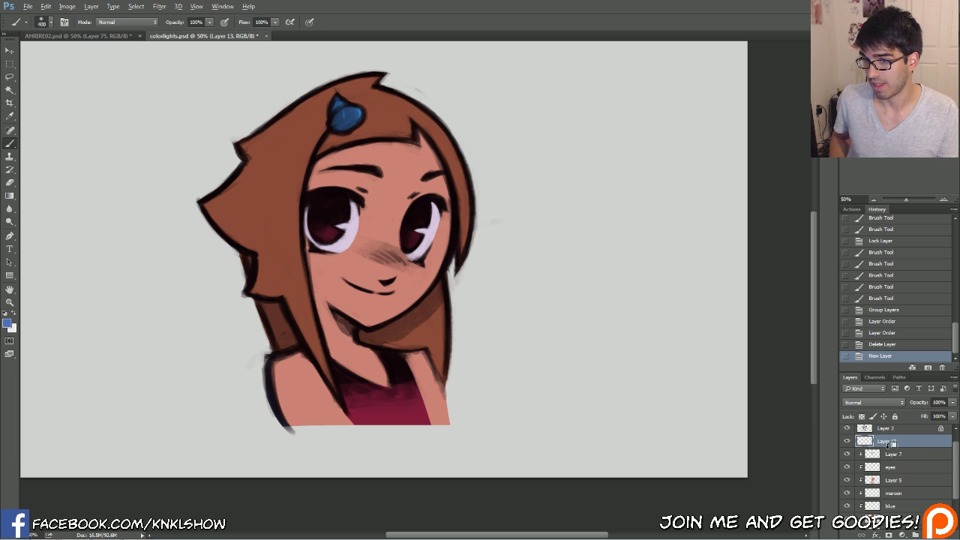
{"action": "left_click_drag", "start_coordinate": [892, 449], "coordinate": [890, 443]}
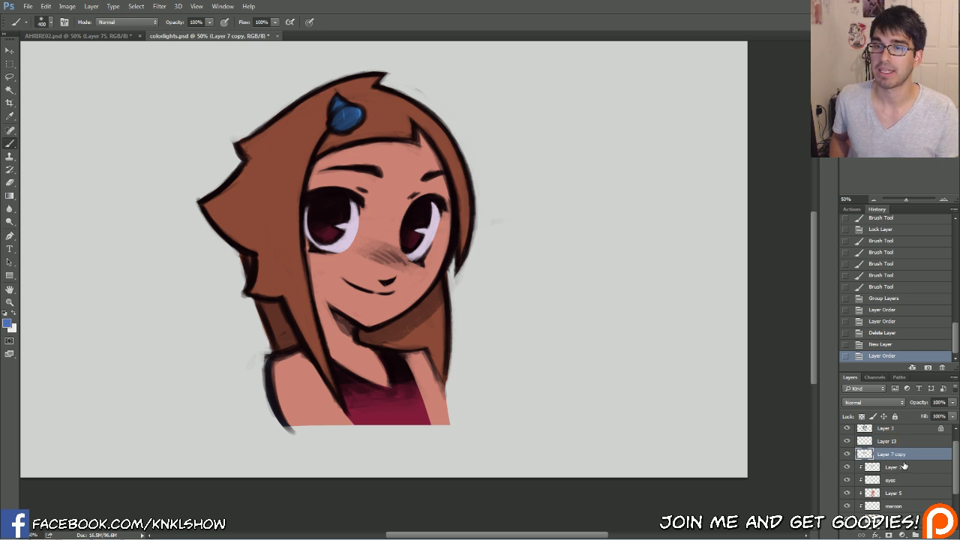
{"action": "key", "text": "ctrl+z"}
{"action": "key", "text": "ctrl+alt+g"}
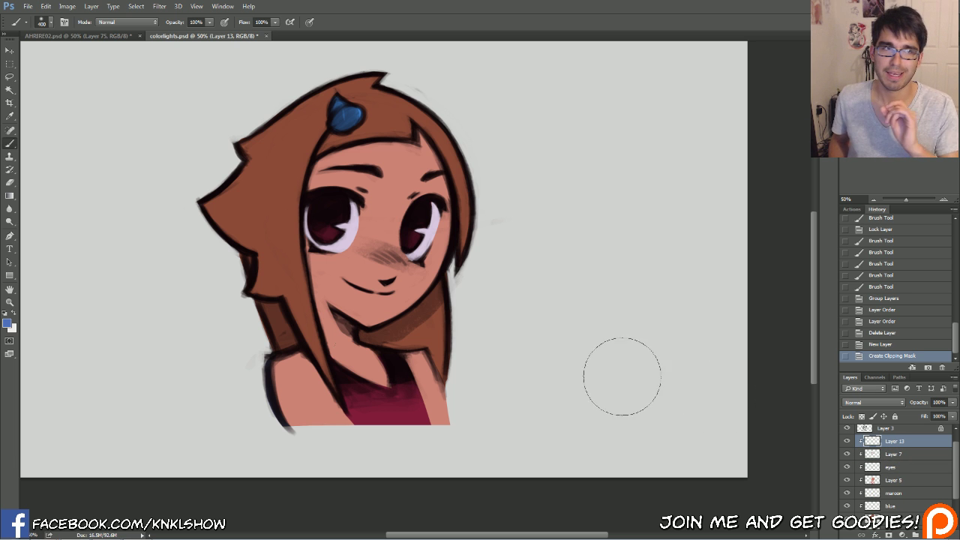
Step: Set the foreground colour to blue #557fe9 and the blend mode of Layer 13 to Multiply
{"action": "left_click", "coordinate": [8, 324]}
{"action": "left_click_drag", "start_coordinate": [149, 327], "coordinate": [144, 327]}
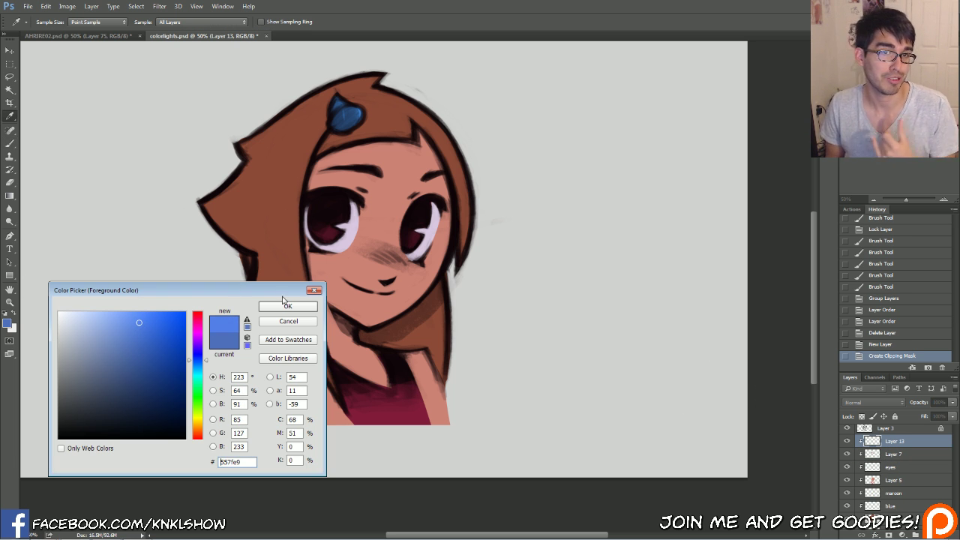
{"action": "left_click", "coordinate": [287, 306]}
{"action": "key", "text": "b"}
{"action": "left_click", "coordinate": [859, 404]}
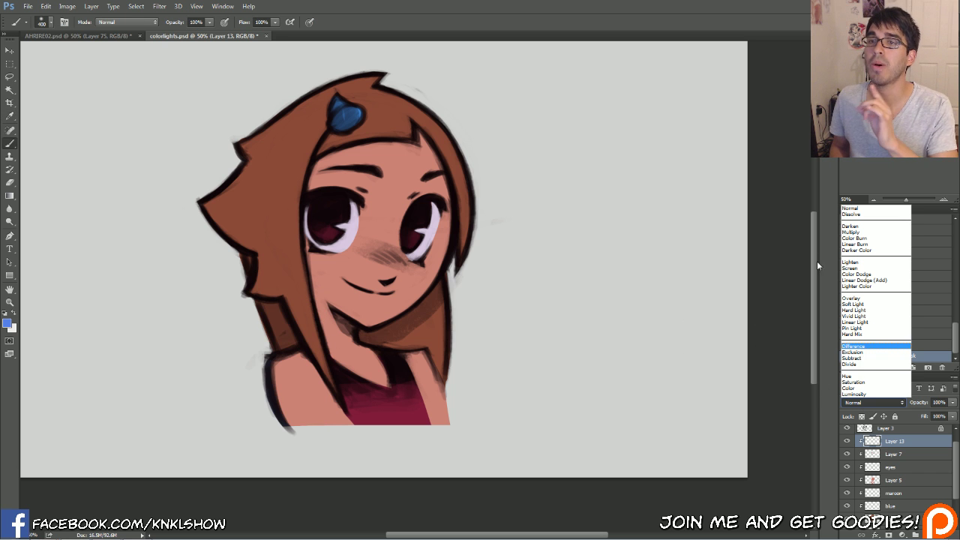
{"action": "left_click", "coordinate": [848, 233]}
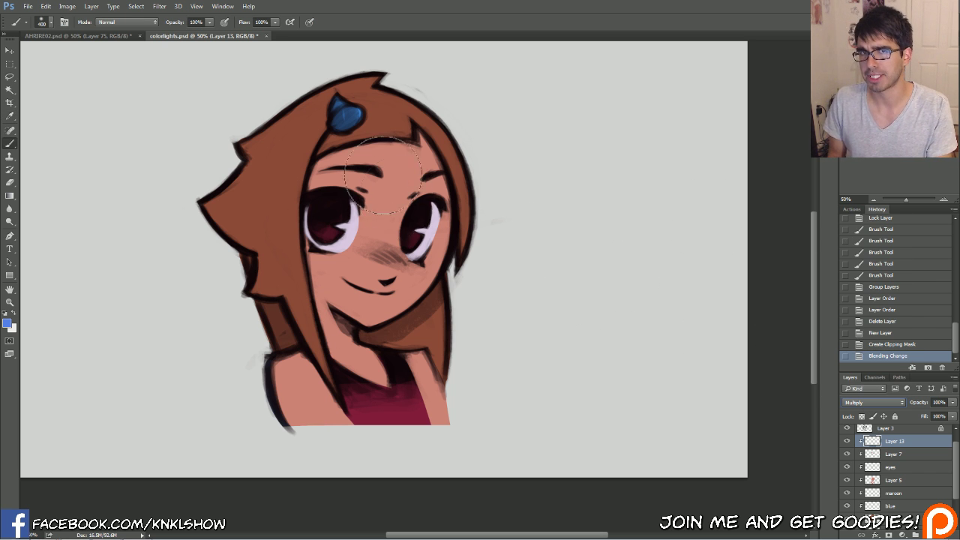
Step: Enlarge the soft brush to 800 px and paint blue shading over the character's hair, face and body on Layer 13
{"action": "left_click", "coordinate": [532, 137]}
{"action": "key", "text": "bracketright"}
{"action": "key", "text": "bracketright"}
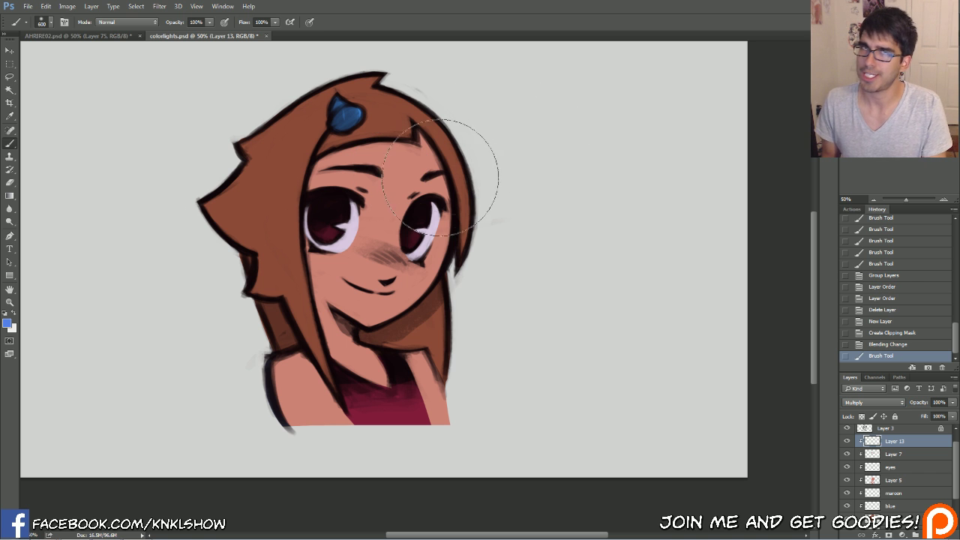
{"action": "key", "text": "bracketright"}
{"action": "key", "text": "bracketright"}
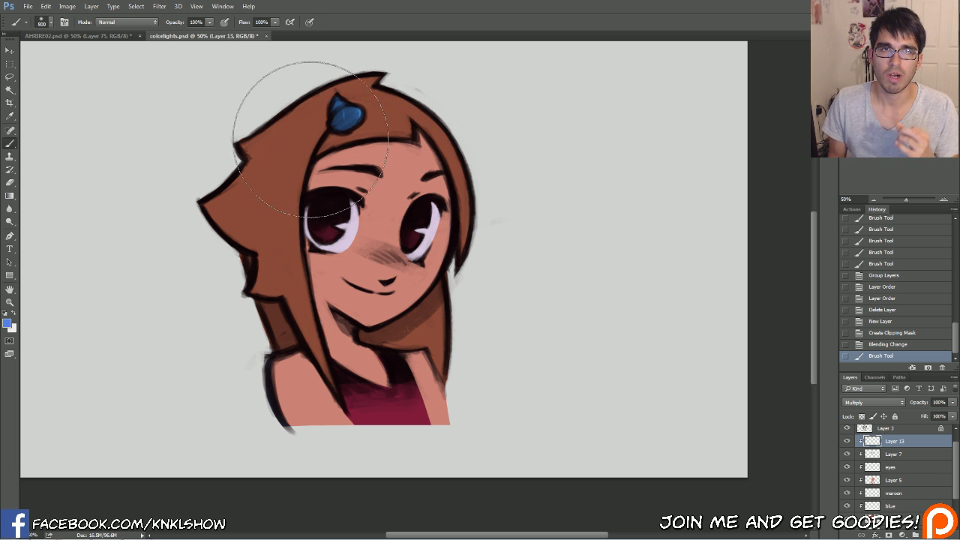
{"action": "mouse_move", "coordinate": [300, 150]}
{"action": "left_mouse_down"}
{"action": "mouse_move", "coordinate": [324, 126]}
{"action": "mouse_move", "coordinate": [350, 164]}
{"action": "mouse_move", "coordinate": [372, 111]}
{"action": "mouse_move", "coordinate": [347, 145]}
{"action": "mouse_move", "coordinate": [351, 110]}
{"action": "mouse_move", "coordinate": [266, 218]}
{"action": "mouse_move", "coordinate": [349, 148]}
{"action": "mouse_move", "coordinate": [253, 277]}
{"action": "mouse_move", "coordinate": [371, 249]}
{"action": "mouse_move", "coordinate": [266, 379]}
{"action": "mouse_move", "coordinate": [361, 361]}
{"action": "mouse_move", "coordinate": [398, 418]}
{"action": "mouse_move", "coordinate": [372, 279]}
{"action": "mouse_move", "coordinate": [437, 299]}
{"action": "mouse_move", "coordinate": [339, 249]}
{"action": "mouse_move", "coordinate": [428, 167]}
{"action": "mouse_move", "coordinate": [280, 278]}
{"action": "mouse_move", "coordinate": [463, 278]}
{"action": "mouse_move", "coordinate": [298, 132]}
{"action": "left_mouse_up"}
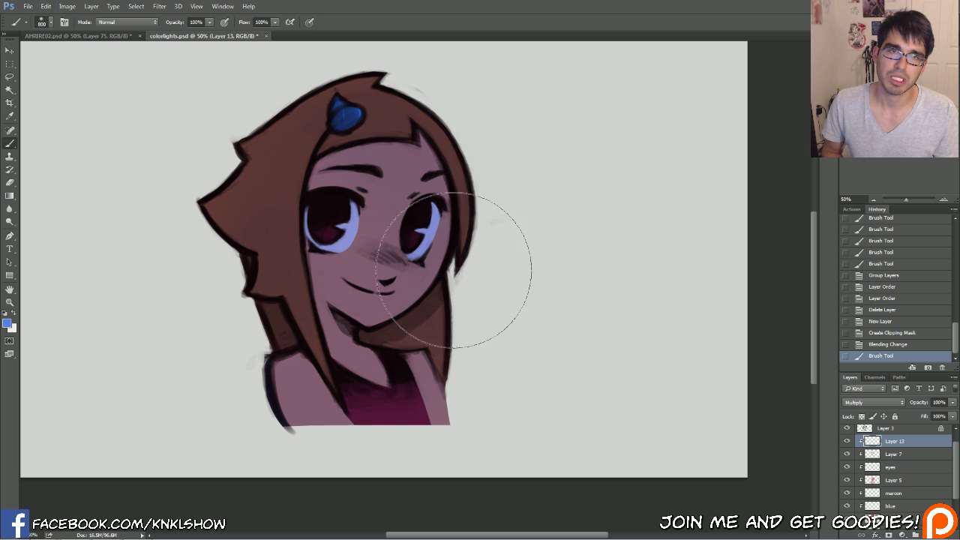
{"action": "mouse_move", "coordinate": [315, 179]}
{"action": "left_mouse_down"}
{"action": "mouse_move", "coordinate": [411, 330]}
{"action": "mouse_move", "coordinate": [423, 196]}
{"action": "left_mouse_up"}
{"action": "left_click_drag", "start_coordinate": [354, 111], "coordinate": [365, 261]}
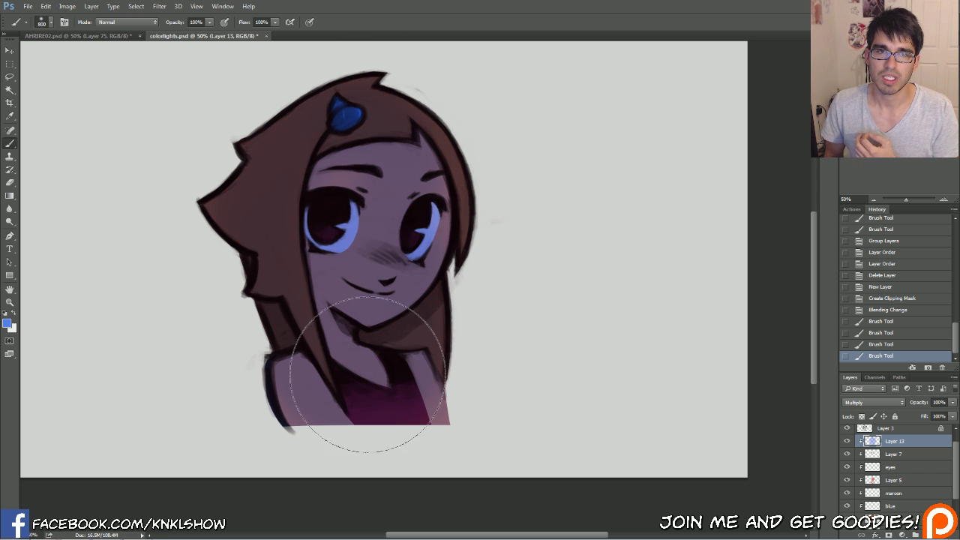
Step: Deepen the blue shading over the character's face, hair and body on Layer 13, stepping back one stroke and repainting it
{"action": "left_click_drag", "start_coordinate": [476, 238], "coordinate": [457, 234]}
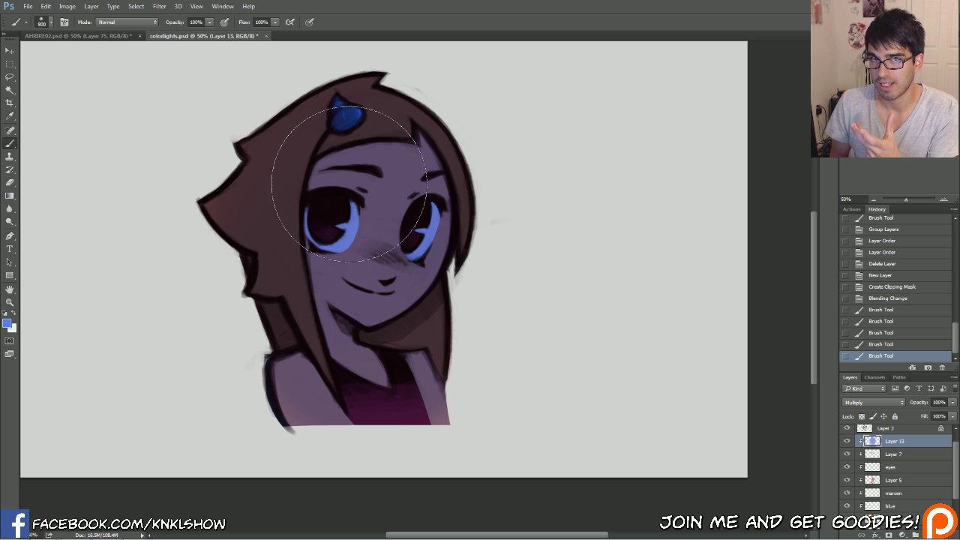
{"action": "mouse_move", "coordinate": [324, 162]}
{"action": "left_mouse_down"}
{"action": "mouse_move", "coordinate": [380, 165]}
{"action": "mouse_move", "coordinate": [328, 278]}
{"action": "mouse_move", "coordinate": [324, 347]}
{"action": "mouse_move", "coordinate": [347, 217]}
{"action": "mouse_move", "coordinate": [423, 344]}
{"action": "mouse_move", "coordinate": [258, 166]}
{"action": "mouse_move", "coordinate": [500, 274]}
{"action": "left_mouse_up"}
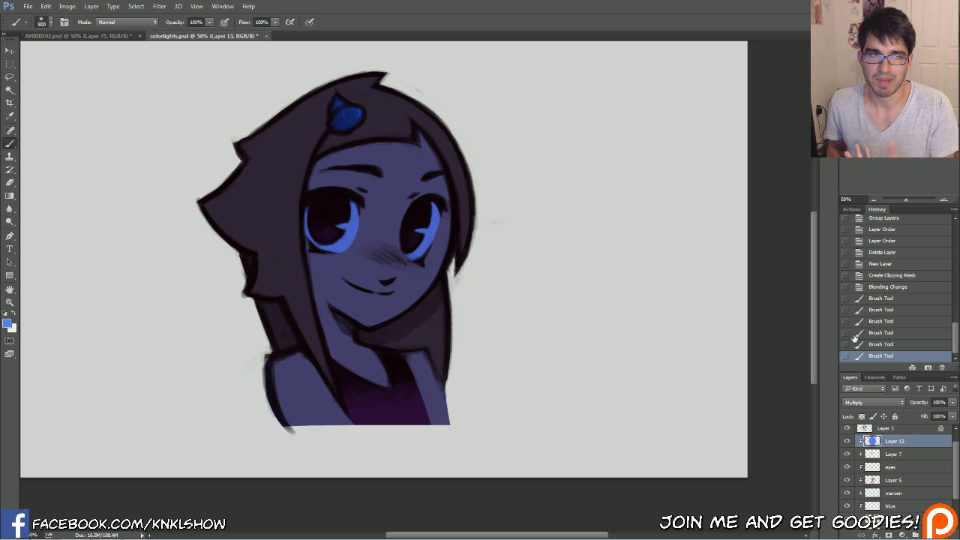
{"action": "left_click", "coordinate": [876, 345]}
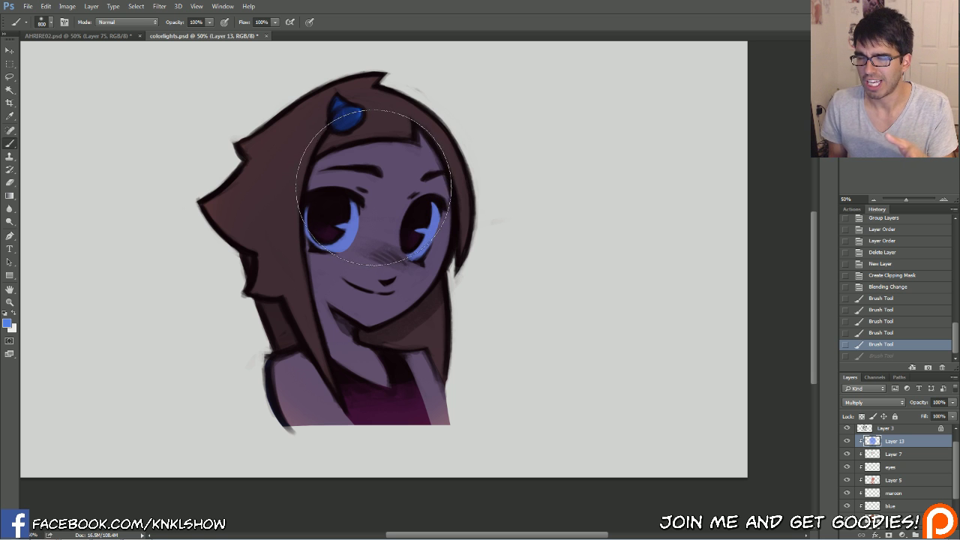
{"action": "mouse_move", "coordinate": [360, 187]}
{"action": "left_mouse_down"}
{"action": "mouse_move", "coordinate": [278, 257]}
{"action": "mouse_move", "coordinate": [397, 150]}
{"action": "mouse_move", "coordinate": [844, 380]}
{"action": "left_mouse_up"}
Step: Lower the opacity of Layer 13 to 93%
{"action": "left_click", "coordinate": [952, 402]}
{"action": "left_click_drag", "start_coordinate": [951, 413], "coordinate": [936, 420]}
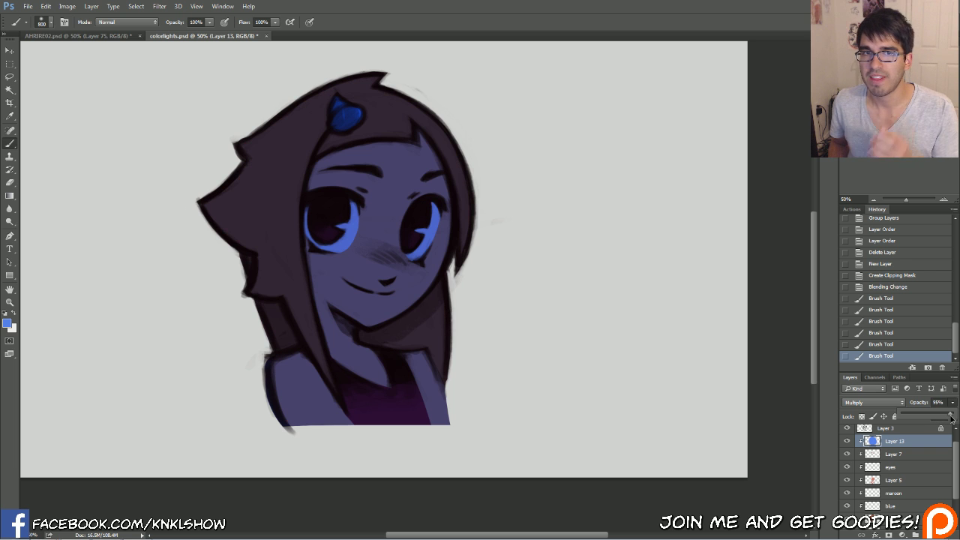
{"action": "left_click_drag", "start_coordinate": [951, 418], "coordinate": [937, 422]}
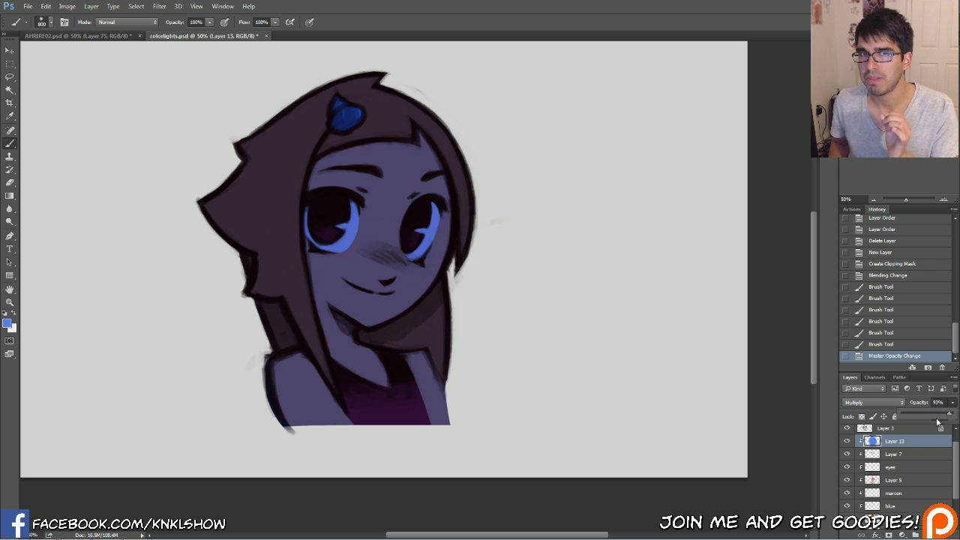
Step: Try the Soft Light and Vivid Light blend modes on Layer 13, lowering its opacity to compare the effect
{"action": "left_click", "coordinate": [873, 401]}
{"action": "left_click", "coordinate": [852, 312]}
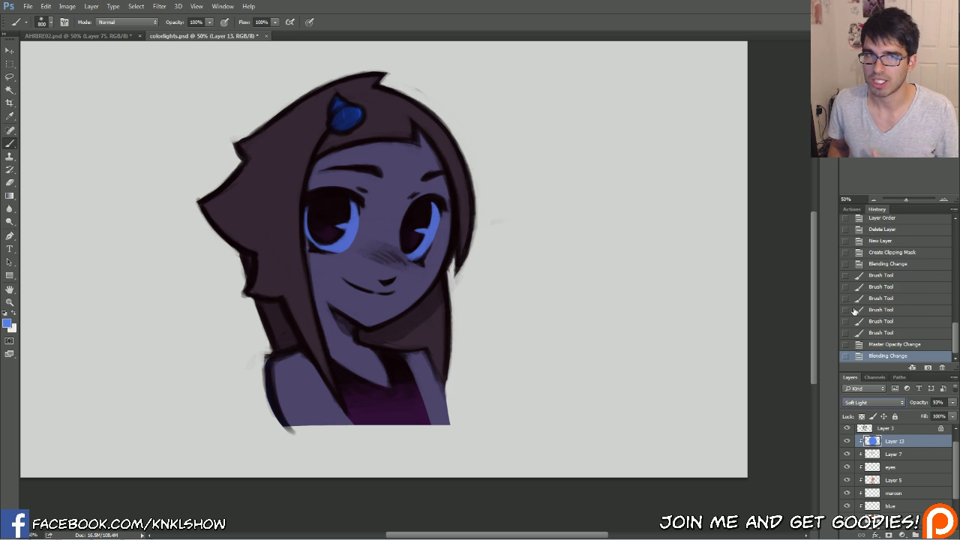
{"action": "left_click", "coordinate": [873, 402]}
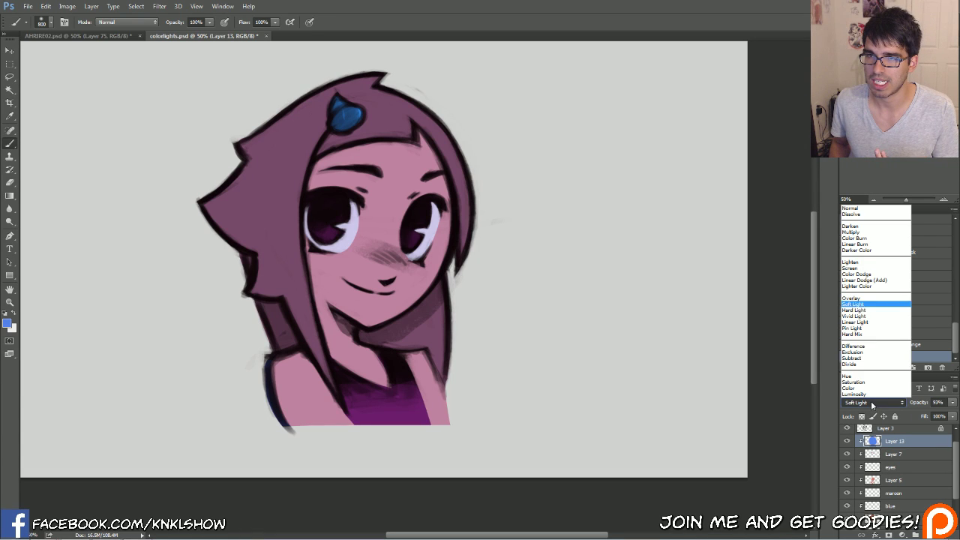
{"action": "left_click", "coordinate": [858, 324]}
{"action": "left_click", "coordinate": [953, 403]}
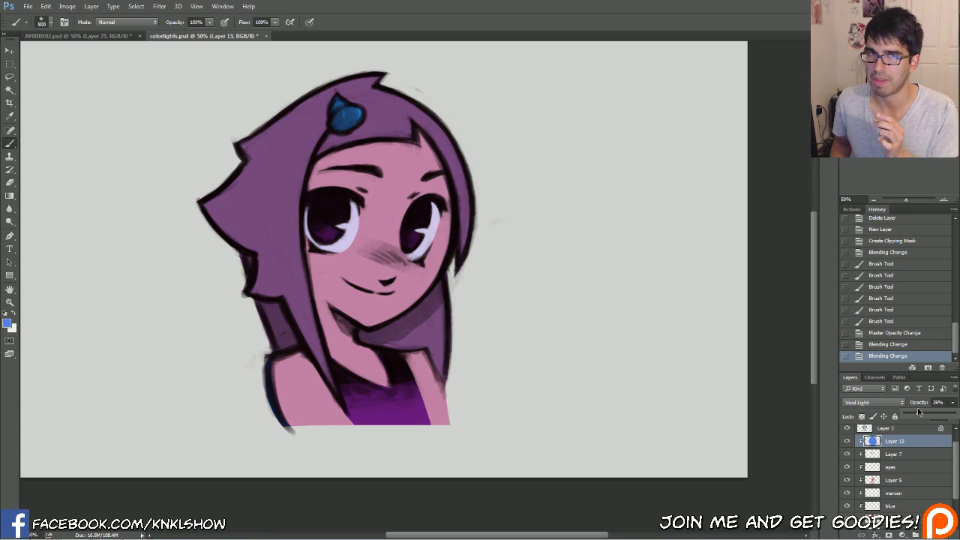
{"action": "left_click_drag", "start_coordinate": [930, 414], "coordinate": [911, 409]}
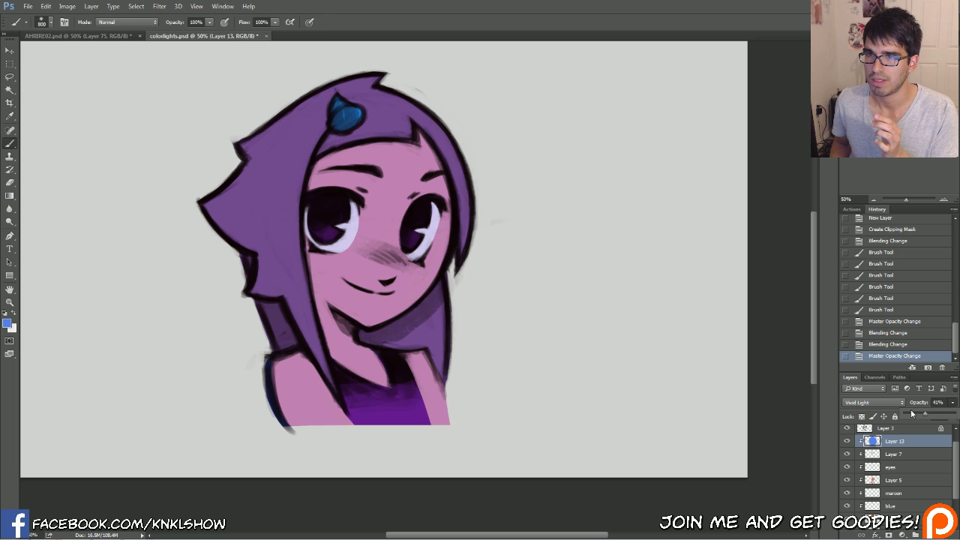
Step: Try the Hard Light blend mode on Layer 13 at 37% opacity
{"action": "left_click", "coordinate": [881, 402]}
{"action": "left_click", "coordinate": [855, 309]}
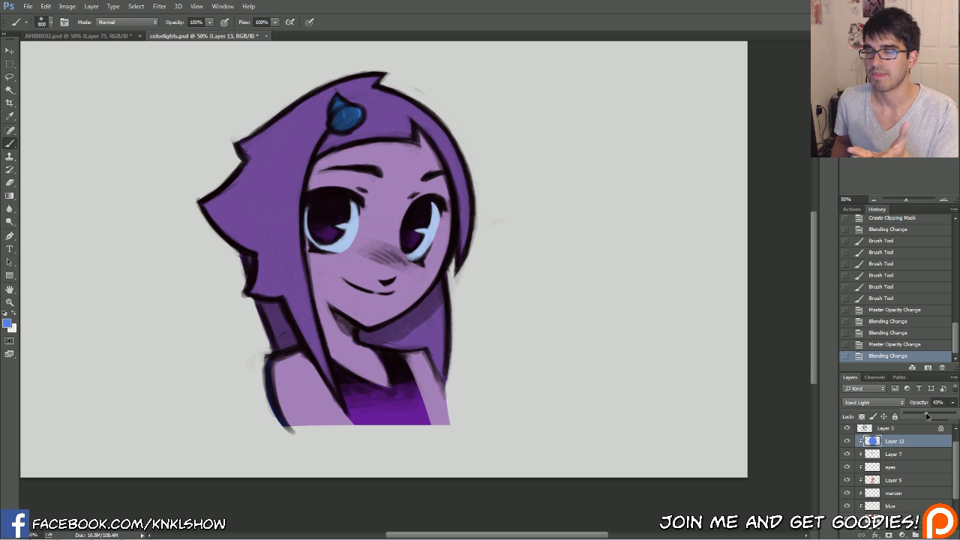
{"action": "left_click_drag", "start_coordinate": [923, 417], "coordinate": [924, 417]}
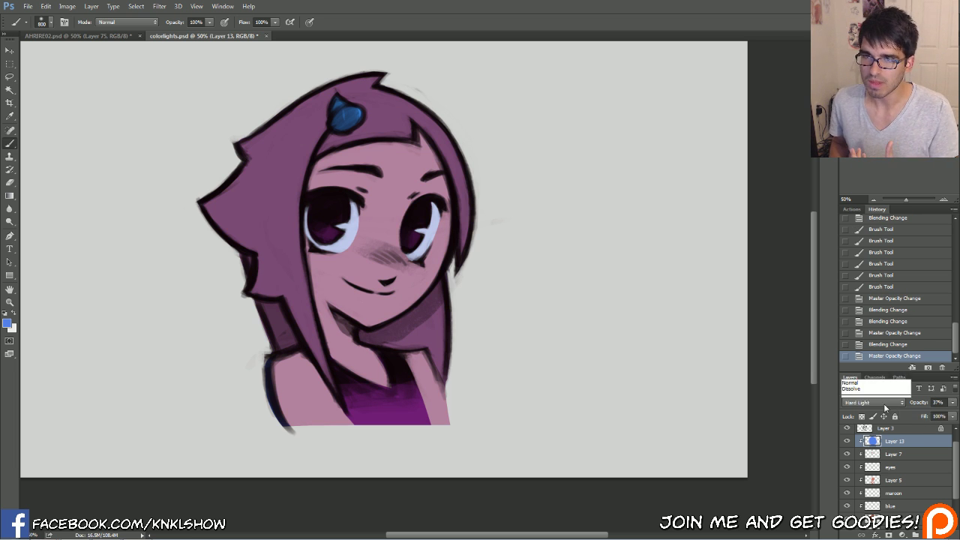
Step: Set Layer 13 back to the Multiply blend mode and its opacity to 81%
{"action": "left_click", "coordinate": [874, 403]}
{"action": "left_click", "coordinate": [854, 299]}
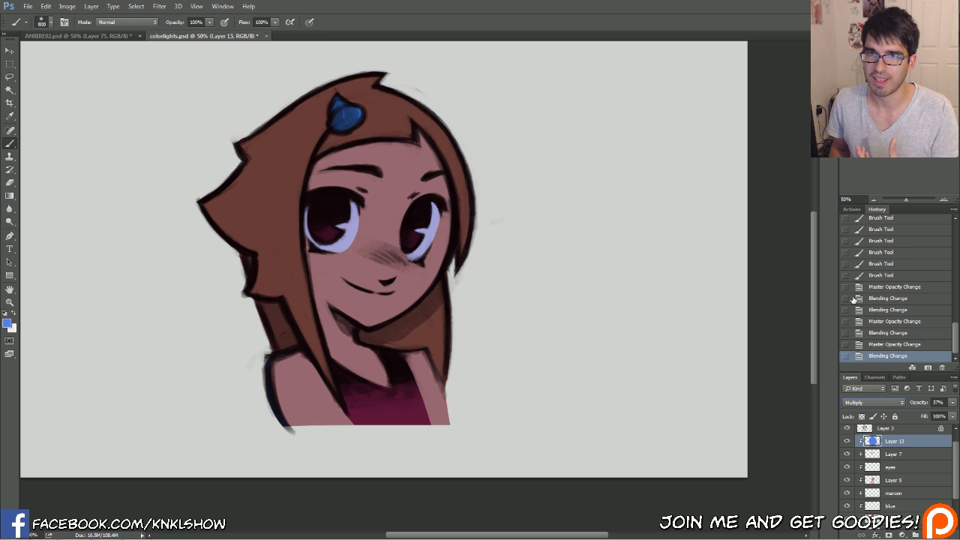
{"action": "left_click", "coordinate": [856, 407]}
{"action": "left_click", "coordinate": [864, 235]}
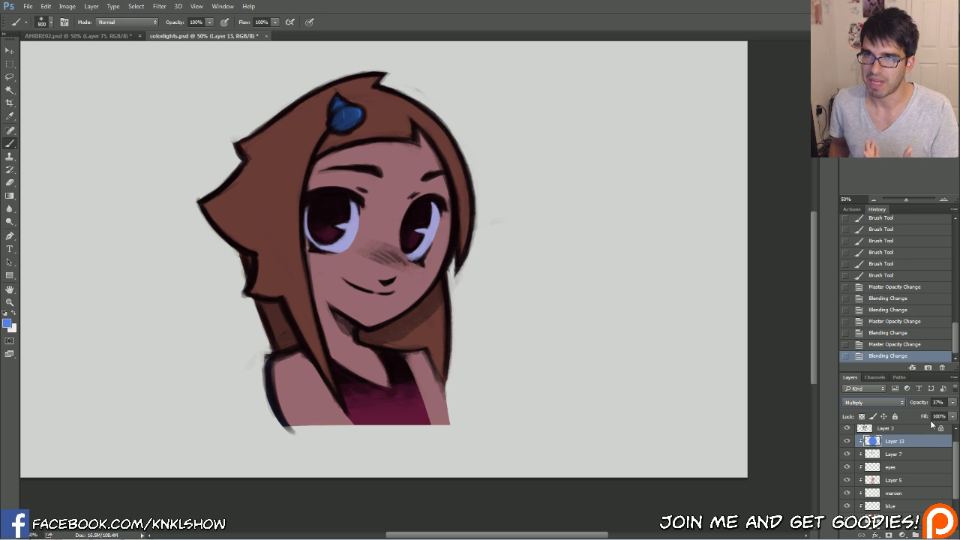
{"action": "mouse_move", "coordinate": [927, 416]}
{"action": "left_mouse_down"}
{"action": "mouse_move", "coordinate": [955, 415]}
{"action": "mouse_move", "coordinate": [943, 421]}
{"action": "left_mouse_up"}
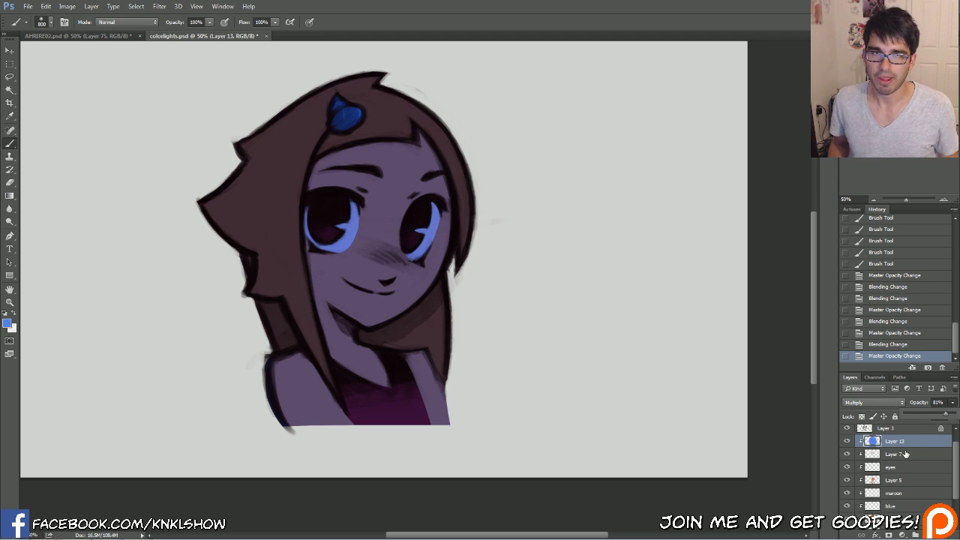
{"action": "left_click", "coordinate": [957, 461]}
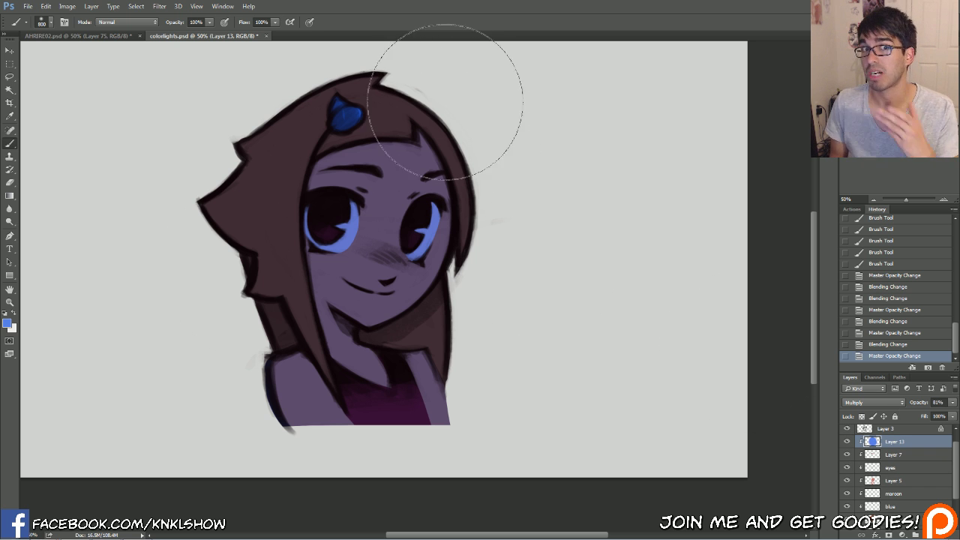
Step: Shift the foreground colour to the lighter blue #5a97ea with a hue of 215°
{"action": "left_click", "coordinate": [6, 324]}
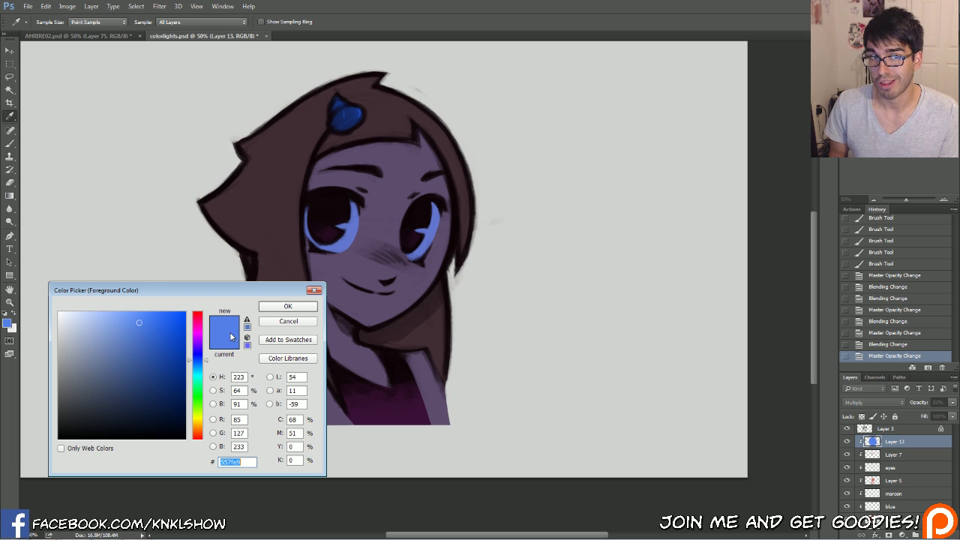
{"action": "left_click", "coordinate": [205, 366]}
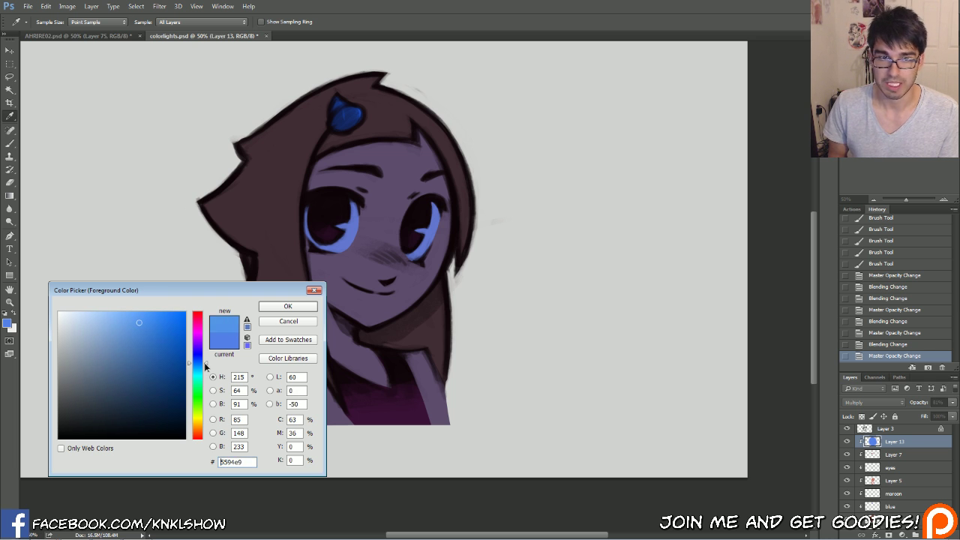
{"action": "left_click", "coordinate": [277, 307]}
Step: Create a new layer above Layer 13 and clip it to the character's base layer for painting with the brush
{"action": "key", "text": "b"}
{"action": "key", "text": "ctrl+shift+n"}
{"action": "key", "text": "Return"}
{"action": "left_click", "coordinate": [893, 444], "text": "alt"}
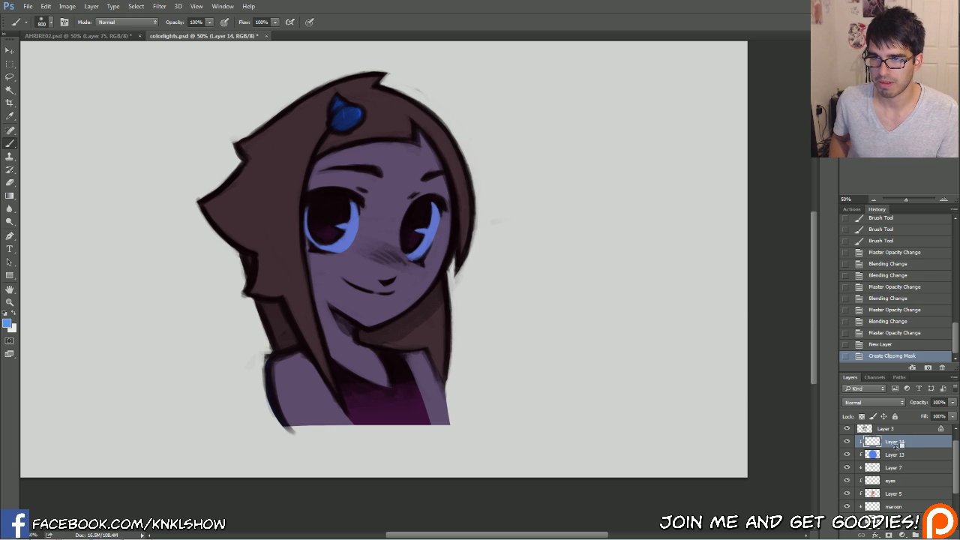
Step: Paint soft light-blue highlights on both sides of the hair on Layer 14 and erase the spill across the face
{"action": "key", "text": "["}
{"action": "key", "text": "bracketright"}
{"action": "left_click_drag", "start_coordinate": [251, 154], "coordinate": [318, 157]}
{"action": "left_click_drag", "start_coordinate": [442, 157], "coordinate": [470, 147]}
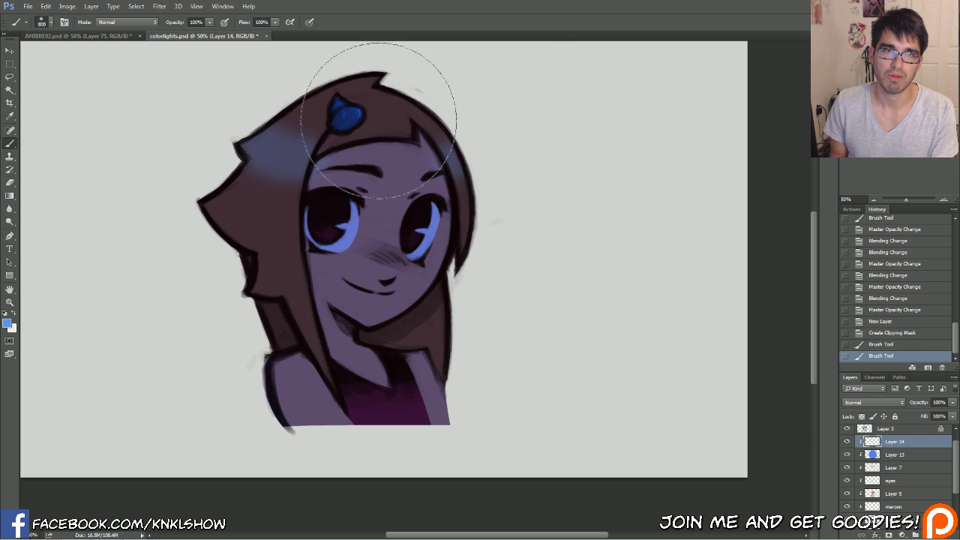
{"action": "key", "text": "bracketright"}
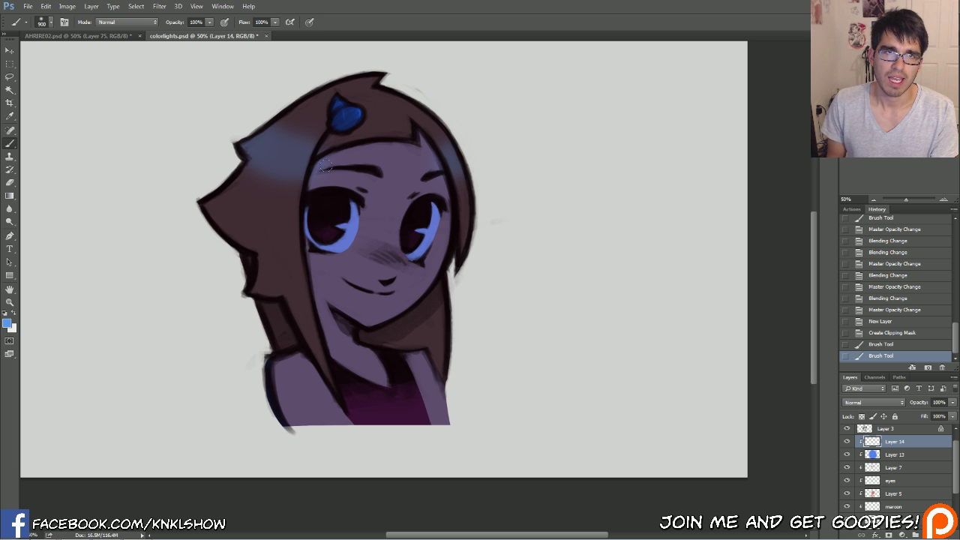
{"action": "mouse_move", "coordinate": [315, 194]}
{"action": "left_mouse_down"}
{"action": "mouse_move", "coordinate": [381, 209]}
{"action": "mouse_move", "coordinate": [420, 201]}
{"action": "left_mouse_up"}
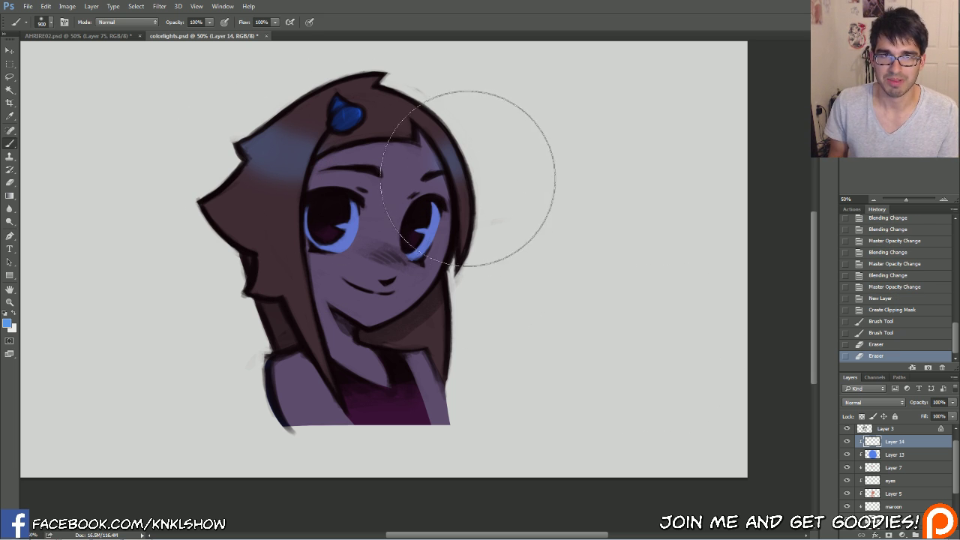
Step: Build up the light-blue highlights on both sides of the hair, enlarging the brush up to 1200 px
{"action": "key", "text": "]"}
{"action": "key", "text": "bracketright"}
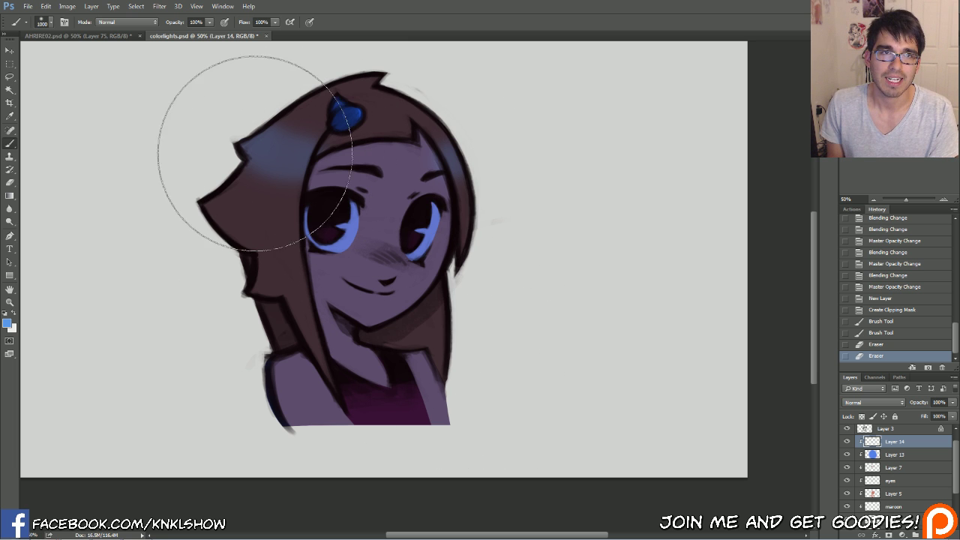
{"action": "left_click", "coordinate": [458, 159]}
{"action": "left_click", "coordinate": [456, 152]}
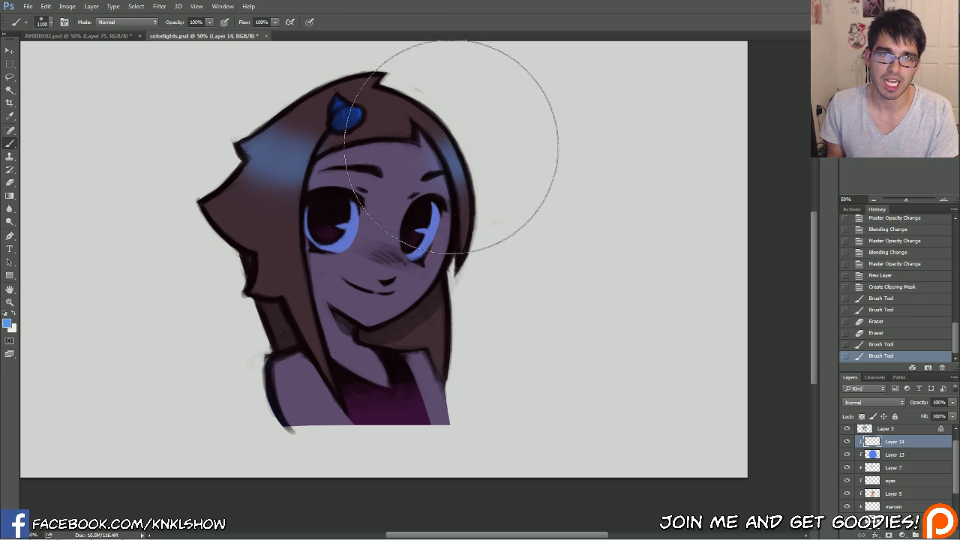
{"action": "left_click_drag", "start_coordinate": [280, 184], "coordinate": [259, 173]}
{"action": "key", "text": "bracketright"}
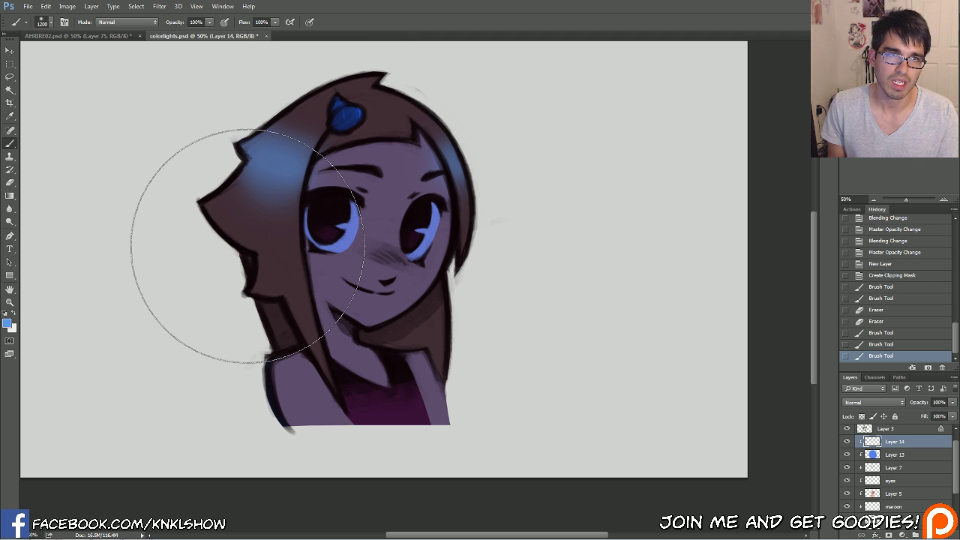
Step: Erase all the light-blue highlights from Layer 14 with a soft eraser enlarged to 700 px
{"action": "left_click", "coordinate": [10, 184]}
{"action": "right_click", "coordinate": [203, 335]}
{"action": "left_click", "coordinate": [284, 411]}
{"action": "left_click", "coordinate": [533, 276]}
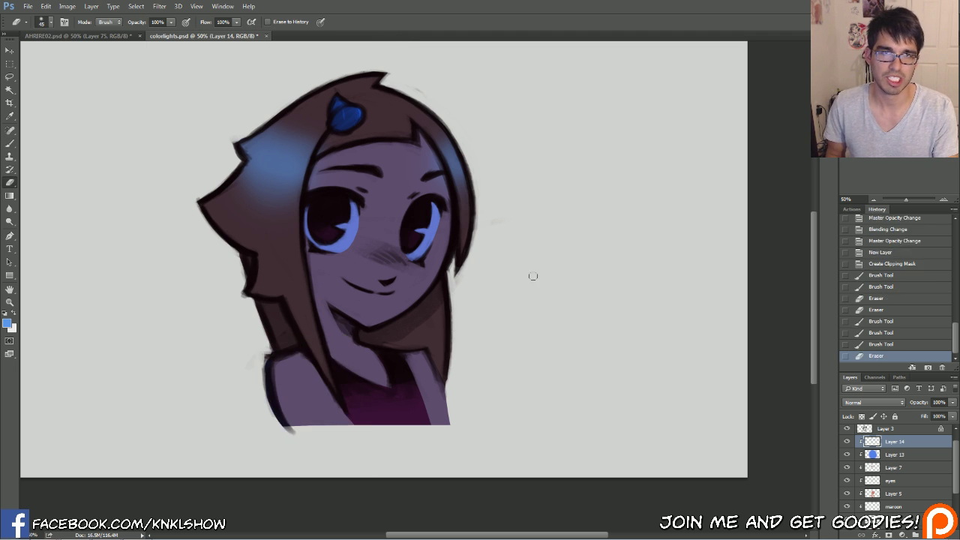
{"action": "key", "text": "bracketright"}
{"action": "key", "text": "bracketright"}
{"action": "key", "text": "bracketright"}
{"action": "key", "text": "bracketright"}
{"action": "mouse_move", "coordinate": [268, 193]}
{"action": "left_mouse_down"}
{"action": "mouse_move", "coordinate": [269, 162]}
{"action": "mouse_move", "coordinate": [277, 152]}
{"action": "mouse_move", "coordinate": [335, 176]}
{"action": "mouse_move", "coordinate": [469, 186]}
{"action": "mouse_move", "coordinate": [510, 277]}
{"action": "mouse_move", "coordinate": [535, 305]}
{"action": "left_mouse_up"}
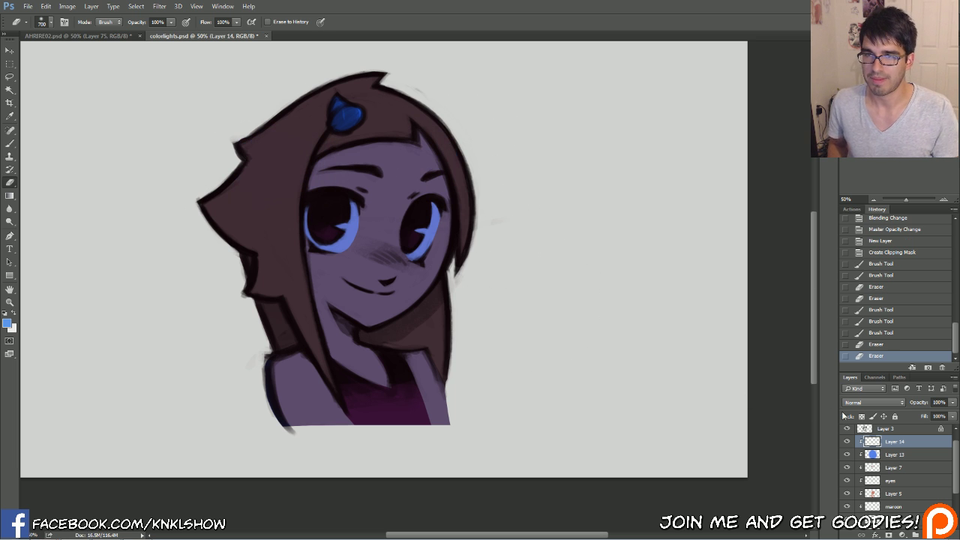
Step: Hide the blue Layer 13 and lock the transparent pixels of Layer 5
{"action": "left_click", "coordinate": [847, 455]}
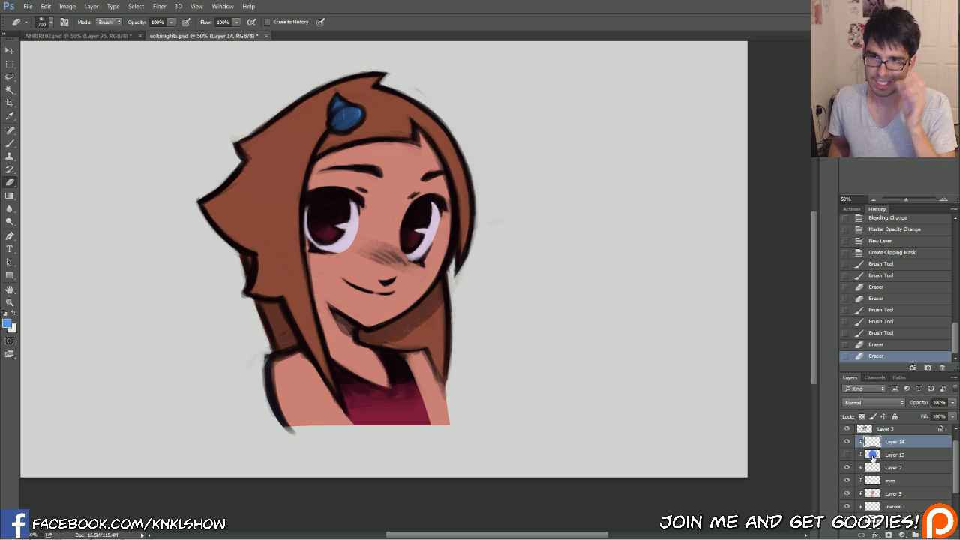
{"action": "left_click", "coordinate": [894, 495]}
{"action": "key", "text": "slash"}
Step: Lock the transparent pixels of the layers from Layer 7 down to hair, and those of Layer 6
{"action": "left_click", "coordinate": [894, 469]}
{"action": "scroll", "coordinate": [913, 499], "scroll_direction": "down", "scroll_amount": 1}
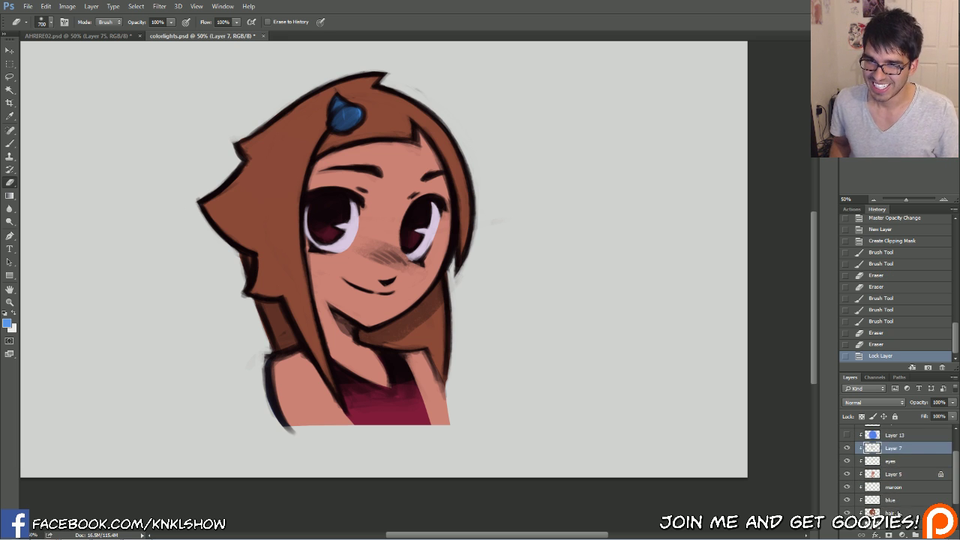
{"action": "left_click", "coordinate": [898, 512], "text": "shift"}
{"action": "left_click", "coordinate": [863, 417]}
{"action": "scroll", "coordinate": [941, 459], "scroll_direction": "down", "scroll_amount": 1}
{"action": "left_click", "coordinate": [891, 500]}
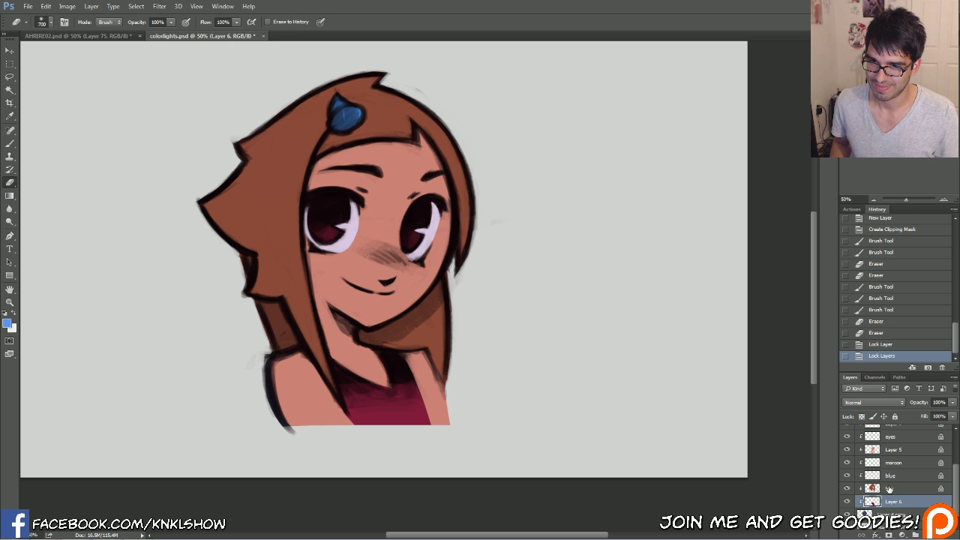
{"action": "left_click", "coordinate": [862, 417]}
{"action": "scroll", "coordinate": [957, 488], "scroll_direction": "up", "scroll_amount": 1}
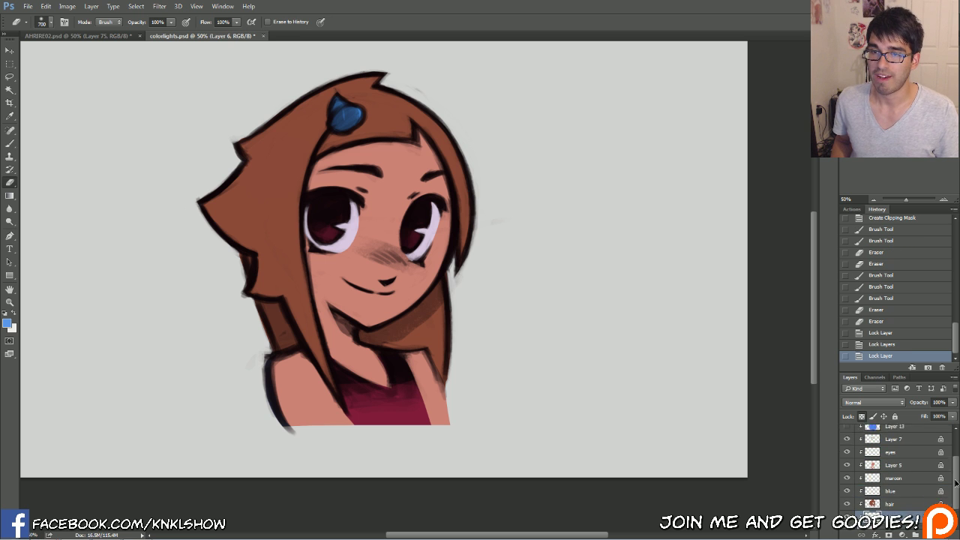
Step: Select the skin layer, Layer 5, and check the current foreground colour, keeping it as it is
{"action": "left_click", "coordinate": [897, 455]}
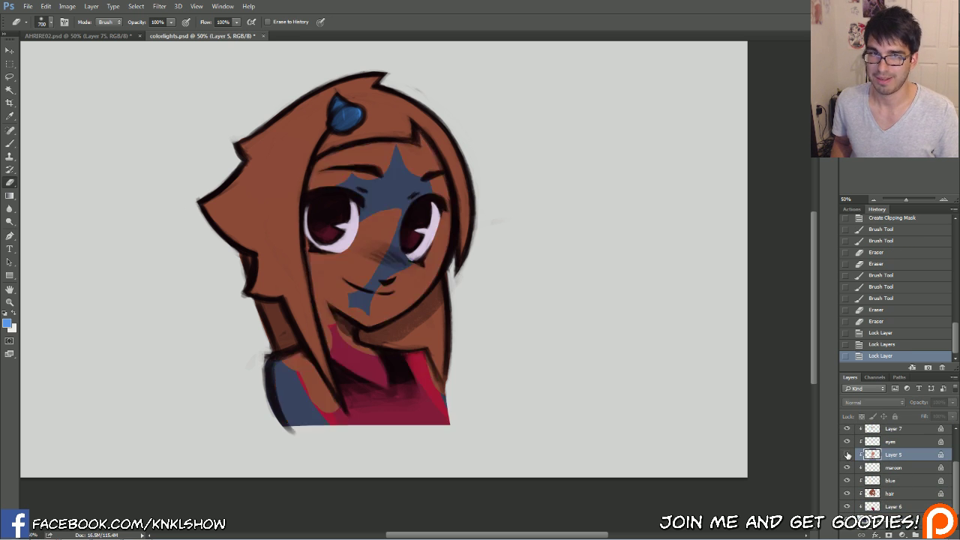
{"action": "left_click", "coordinate": [5, 327]}
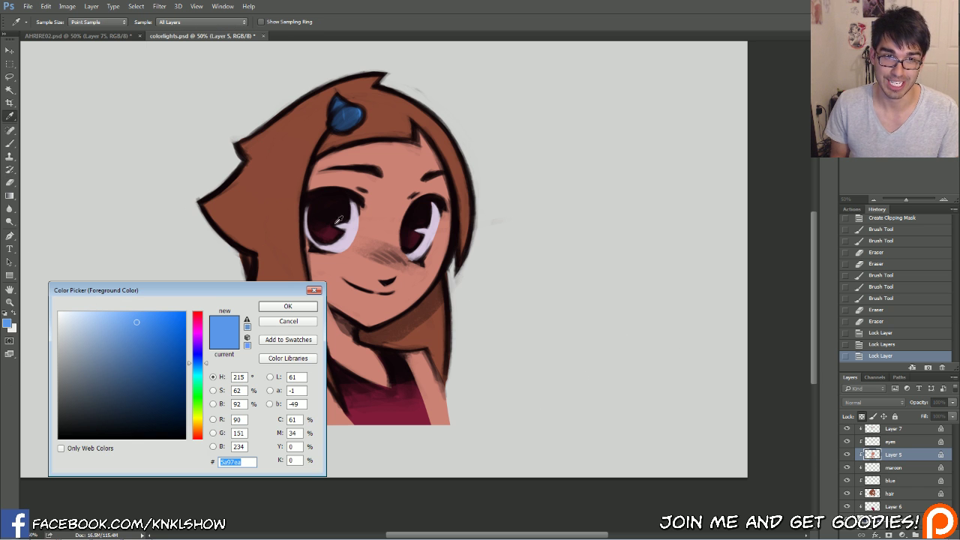
{"action": "left_click", "coordinate": [288, 306]}
Step: Try a 900 px eraser dab on the forehead of the transparency-locked Layer 5 and undo it
{"action": "key", "text": "e"}
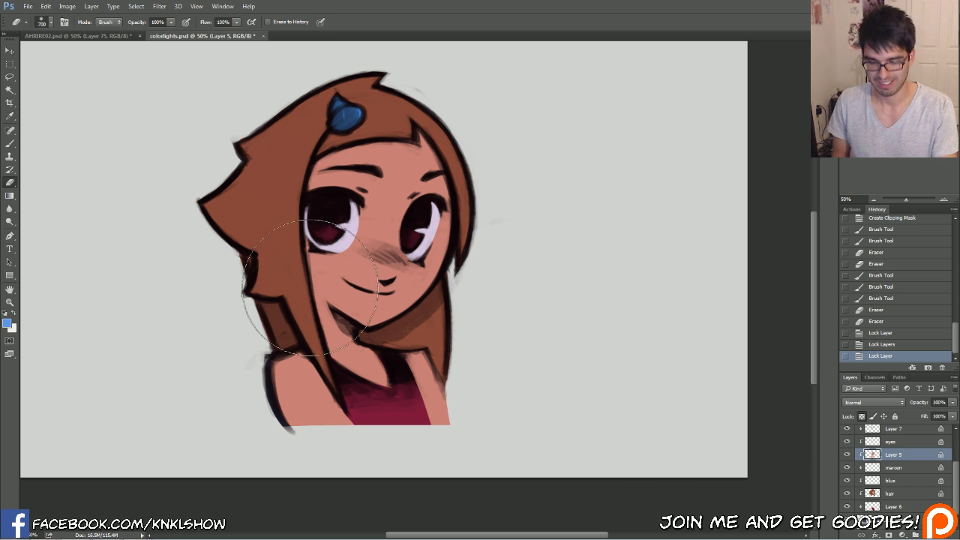
{"action": "left_click", "coordinate": [359, 164]}
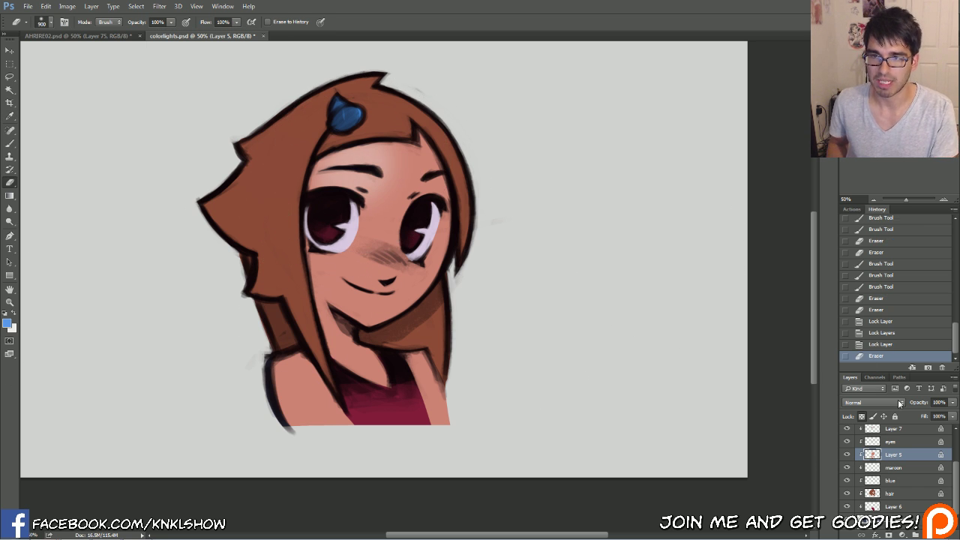
{"action": "key", "text": "ctrl+z"}
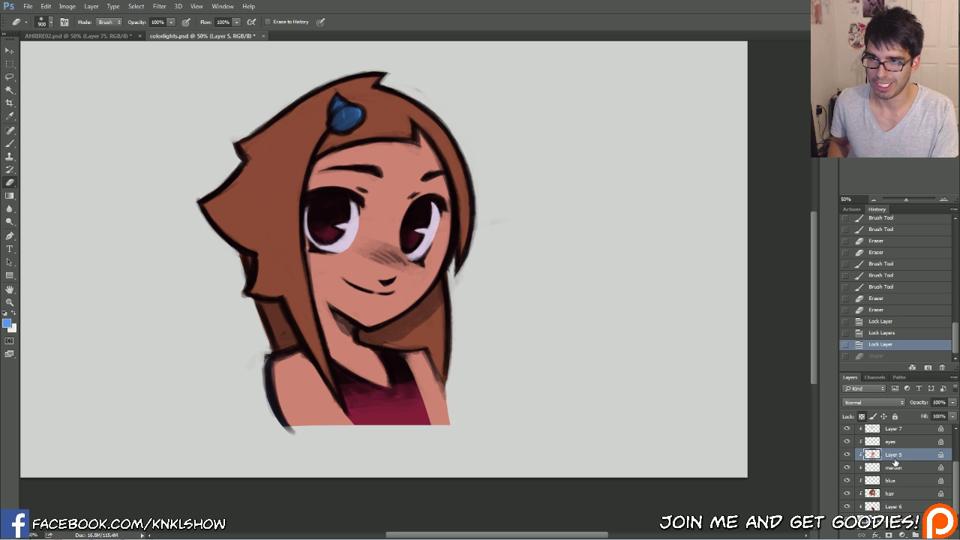
{"action": "key", "text": "ctrl+shift+n"}
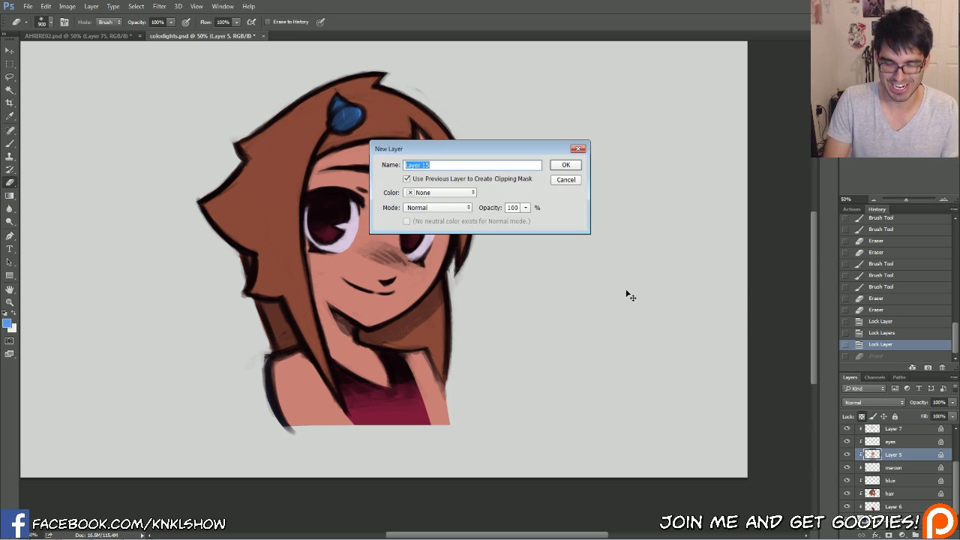
{"action": "key", "text": "Return"}
{"action": "left_click", "coordinate": [881, 345]}
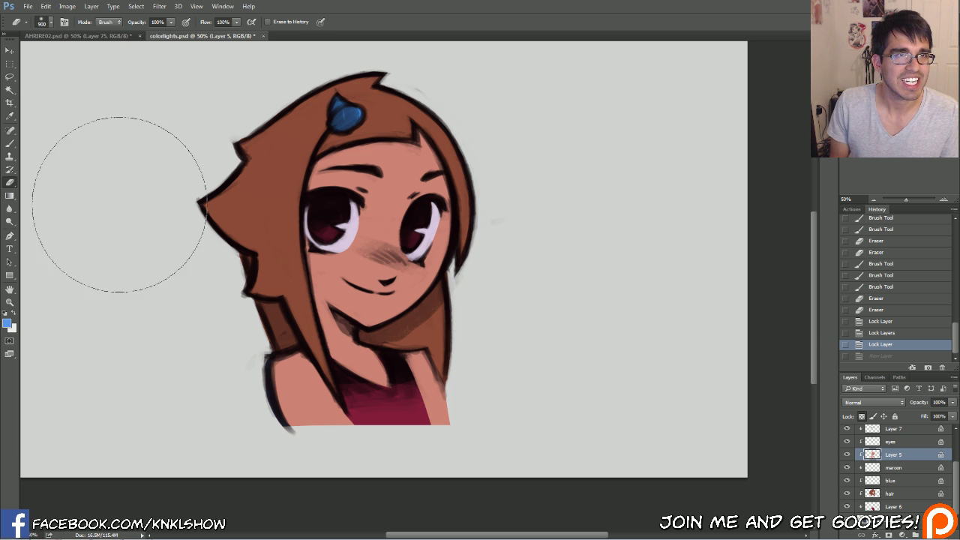
{"action": "left_click_drag", "start_coordinate": [371, 139], "coordinate": [368, 225]}
{"action": "key", "text": "ctrl+z"}
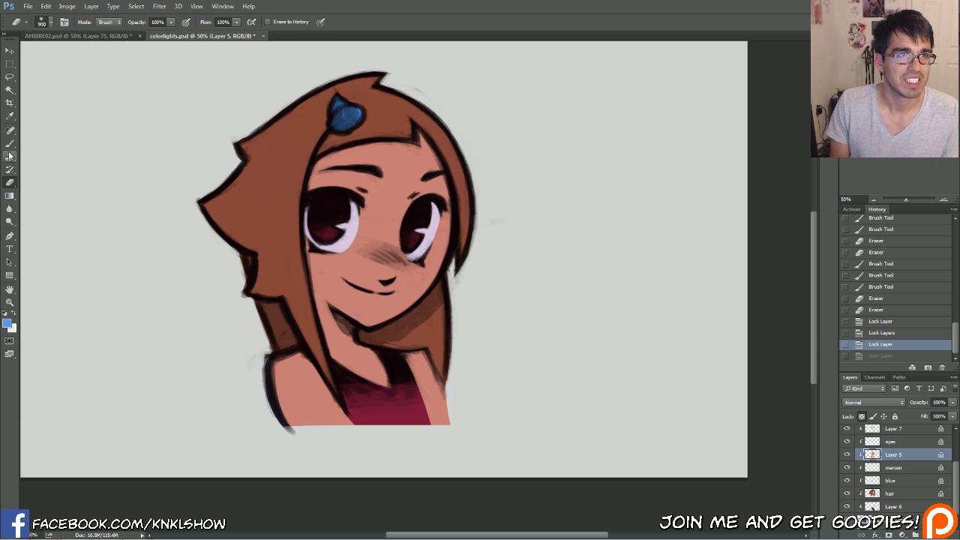
Step: Brush the blue foreground colour softly over the forehead on Layer 5 with a brush of about 1100 px
{"action": "key", "text": "b"}
{"action": "key", "text": "bracketleft"}
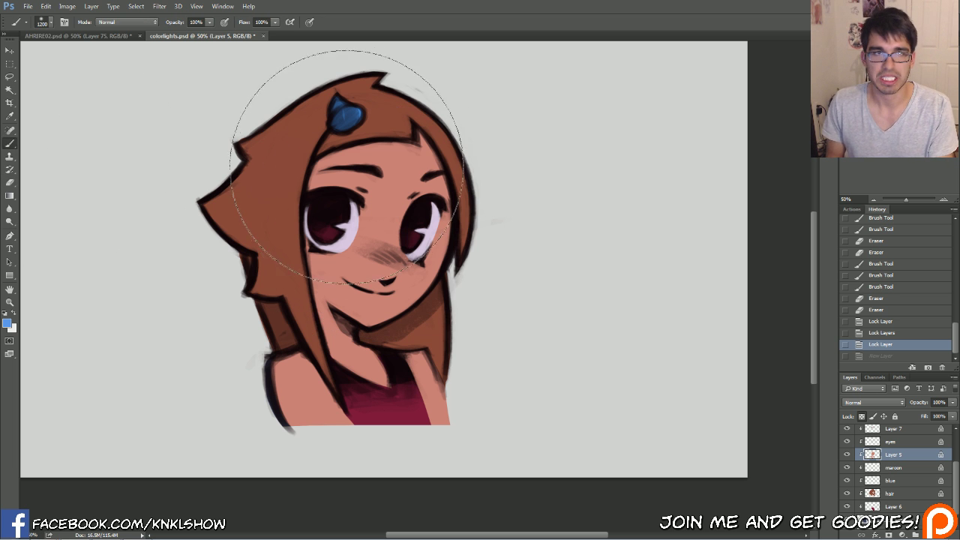
{"action": "mouse_move", "coordinate": [356, 178]}
{"action": "left_mouse_down"}
{"action": "mouse_move", "coordinate": [398, 150]}
{"action": "mouse_move", "coordinate": [386, 154]}
{"action": "left_mouse_up"}
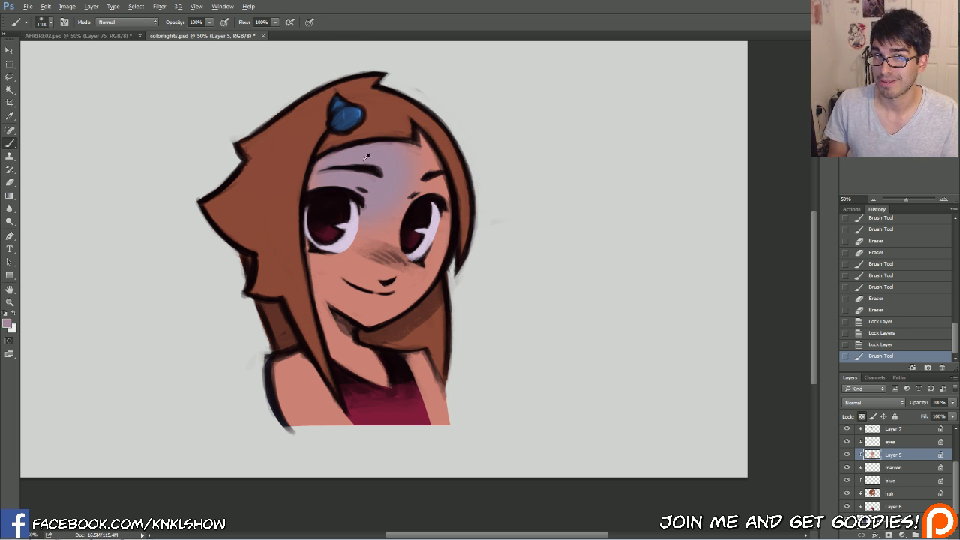
Step: Darken the mauve sampled from the forehead to #6a4862 and paint all the skin on Layer 5 with it
{"action": "left_click", "coordinate": [6, 324]}
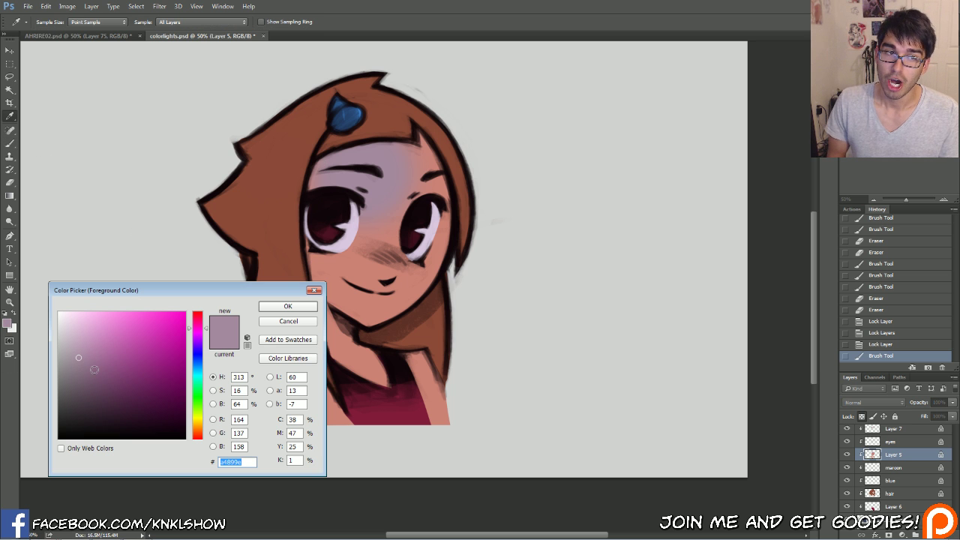
{"action": "left_click_drag", "start_coordinate": [79, 367], "coordinate": [79, 389]}
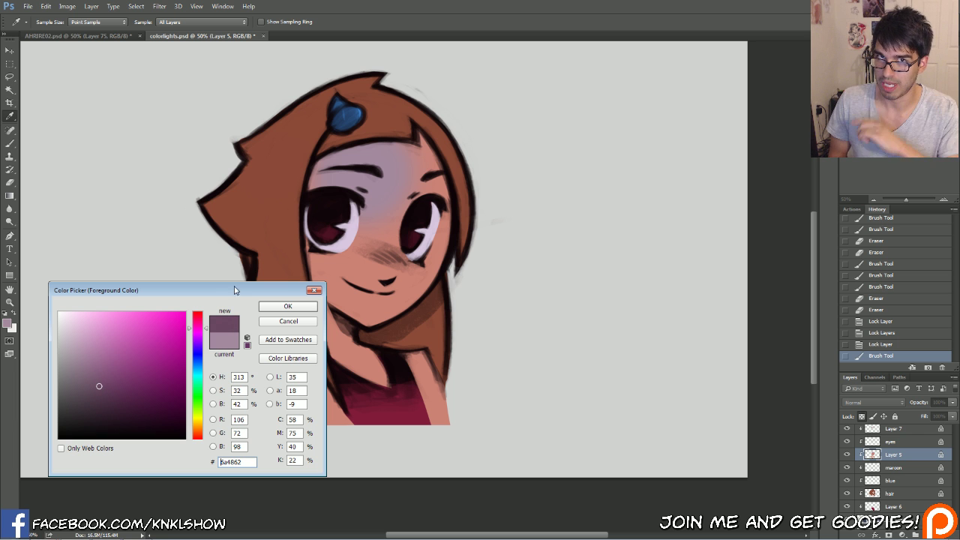
{"action": "left_click", "coordinate": [289, 310]}
{"action": "mouse_move", "coordinate": [397, 128]}
{"action": "left_mouse_down"}
{"action": "mouse_move", "coordinate": [375, 150]}
{"action": "mouse_move", "coordinate": [378, 192]}
{"action": "mouse_move", "coordinate": [343, 290]}
{"action": "mouse_move", "coordinate": [358, 239]}
{"action": "mouse_move", "coordinate": [413, 227]}
{"action": "mouse_move", "coordinate": [330, 392]}
{"action": "mouse_move", "coordinate": [410, 367]}
{"action": "mouse_move", "coordinate": [403, 208]}
{"action": "mouse_move", "coordinate": [410, 214]}
{"action": "mouse_move", "coordinate": [371, 300]}
{"action": "mouse_move", "coordinate": [485, 354]}
{"action": "mouse_move", "coordinate": [325, 298]}
{"action": "mouse_move", "coordinate": [427, 418]}
{"action": "mouse_move", "coordinate": [636, 389]}
{"action": "mouse_move", "coordinate": [402, 272]}
{"action": "mouse_move", "coordinate": [339, 272]}
{"action": "left_mouse_up"}
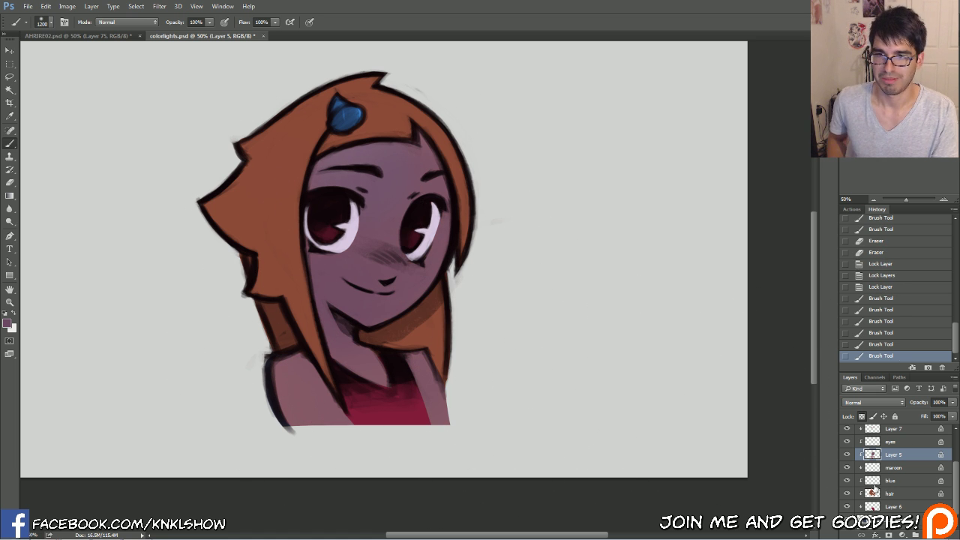
Step: On the hair layer, brush bright blue #47acec over the upper hair beside the hair clip and sample the blended grey-blue
{"action": "left_click", "coordinate": [901, 495]}
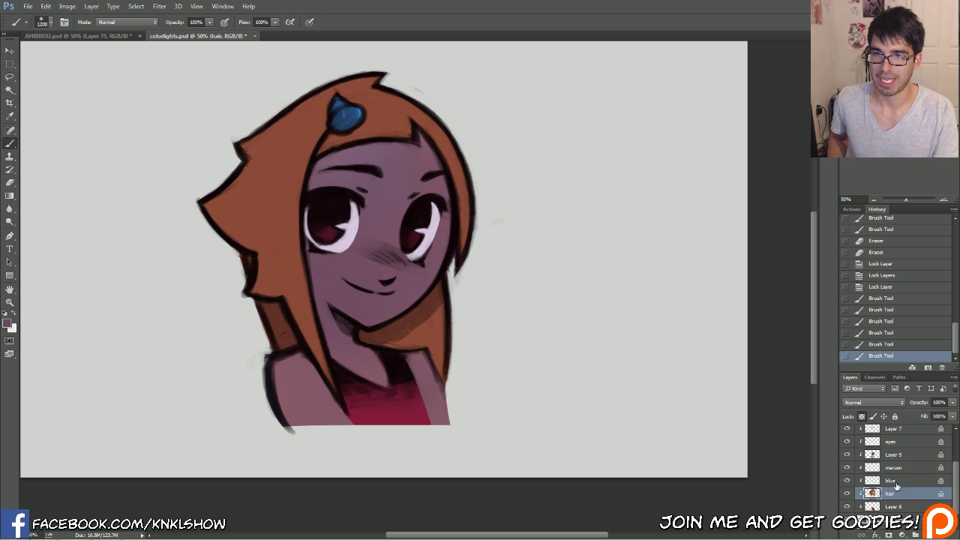
{"action": "left_click", "coordinate": [13, 315]}
{"action": "left_click", "coordinate": [8, 322]}
{"action": "type", "text": "edeff0"}
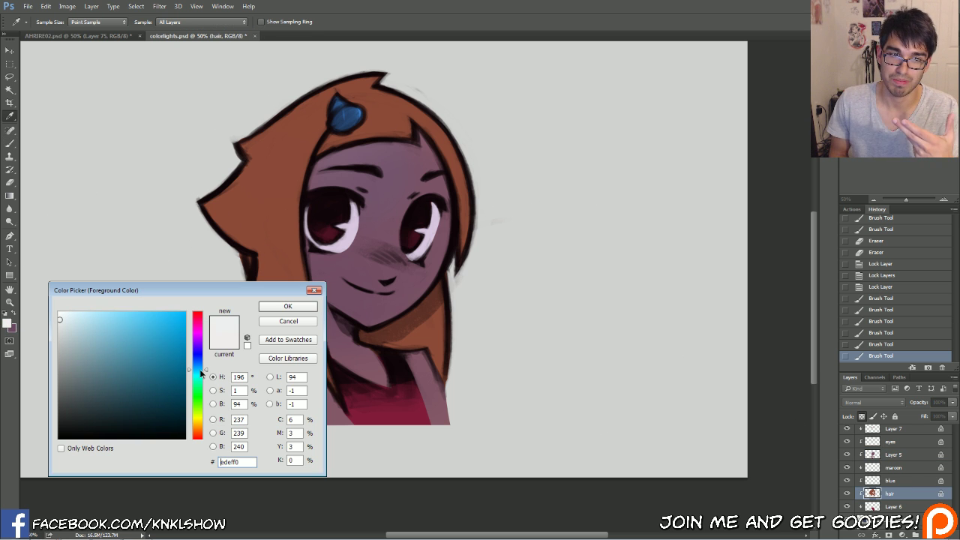
{"action": "left_click_drag", "start_coordinate": [137, 320], "coordinate": [147, 320]}
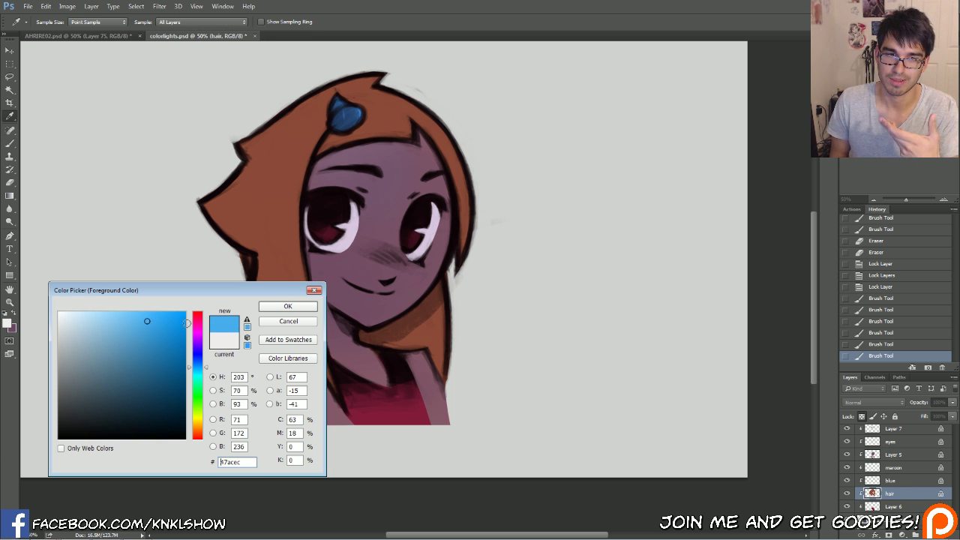
{"action": "left_click", "coordinate": [287, 307]}
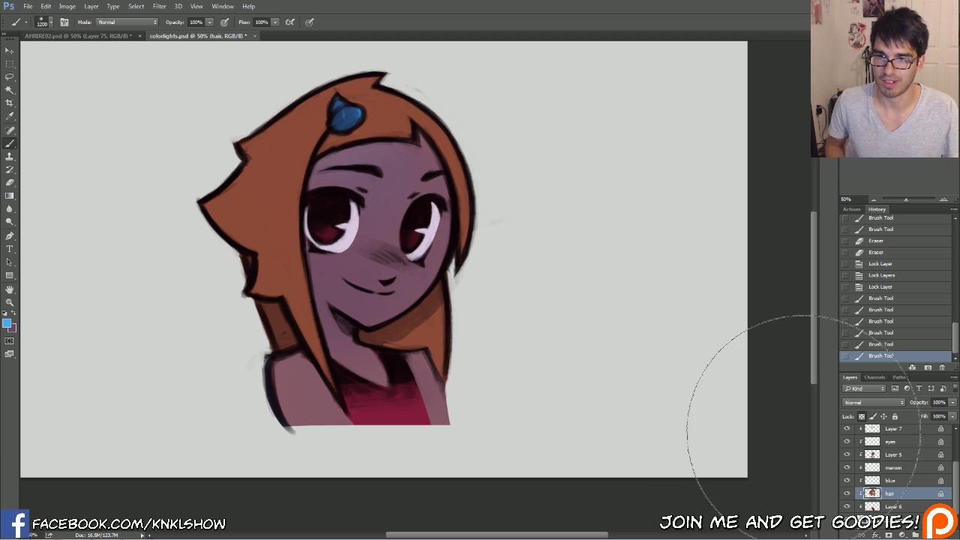
{"action": "mouse_move", "coordinate": [279, 151]}
{"action": "left_mouse_down"}
{"action": "mouse_move", "coordinate": [273, 143]}
{"action": "mouse_move", "coordinate": [265, 180]}
{"action": "left_mouse_up"}
{"action": "left_click", "coordinate": [271, 183], "text": "alt"}
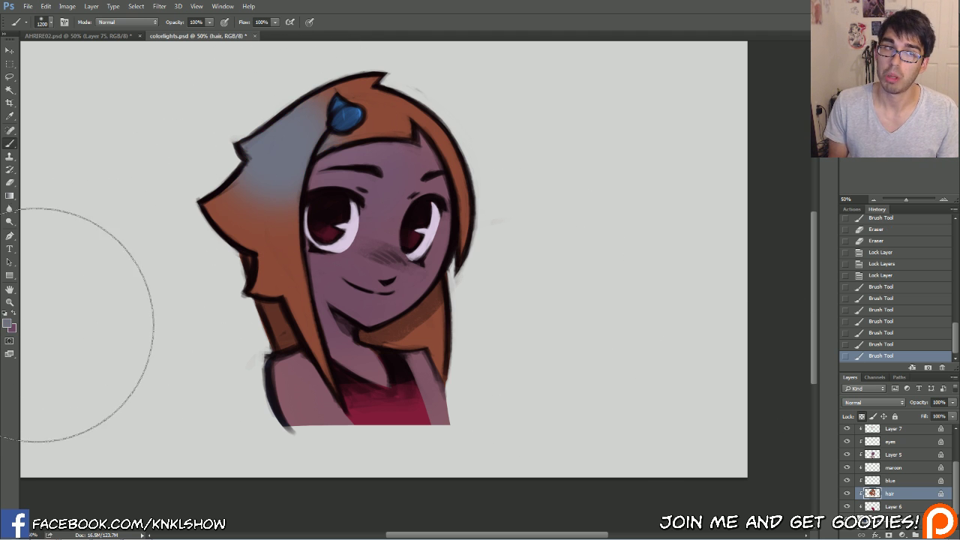
Step: Darken the sampled grey-blue to #3b3a4c and paint it over the whole hair with a large brush
{"action": "left_click", "coordinate": [7, 323]}
{"action": "left_click_drag", "start_coordinate": [85, 395], "coordinate": [88, 406]}
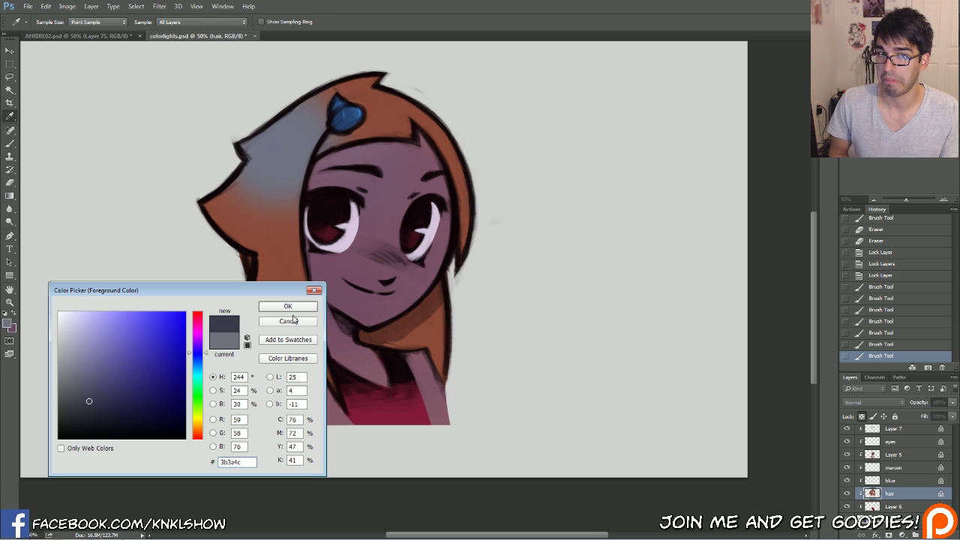
{"action": "left_click", "coordinate": [293, 320]}
{"action": "key", "text": "b"}
{"action": "mouse_move", "coordinate": [270, 185]}
{"action": "left_mouse_down"}
{"action": "mouse_move", "coordinate": [257, 217]}
{"action": "mouse_move", "coordinate": [260, 249]}
{"action": "mouse_move", "coordinate": [286, 275]}
{"action": "mouse_move", "coordinate": [291, 265]}
{"action": "mouse_move", "coordinate": [360, 335]}
{"action": "mouse_move", "coordinate": [441, 338]}
{"action": "mouse_move", "coordinate": [413, 121]}
{"action": "mouse_move", "coordinate": [375, 111]}
{"action": "mouse_move", "coordinate": [406, 104]}
{"action": "mouse_move", "coordinate": [487, 269]}
{"action": "mouse_move", "coordinate": [392, 380]}
{"action": "mouse_move", "coordinate": [276, 302]}
{"action": "mouse_move", "coordinate": [345, 333]}
{"action": "mouse_move", "coordinate": [468, 259]}
{"action": "left_mouse_up"}
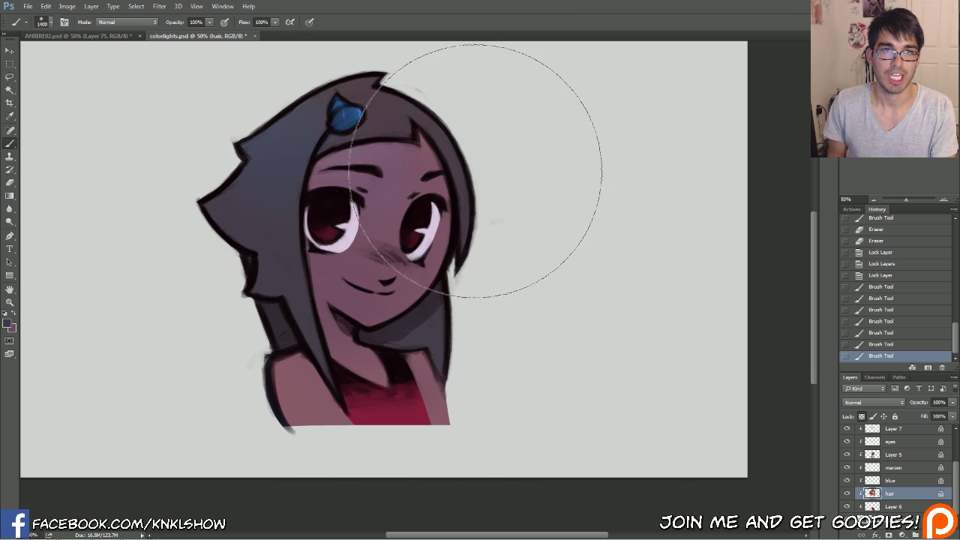
Step: Shift the foreground colour to the deeper blue #2c2a44 and paint it over the hair on both sides of the face
{"action": "left_click", "coordinate": [8, 323]}
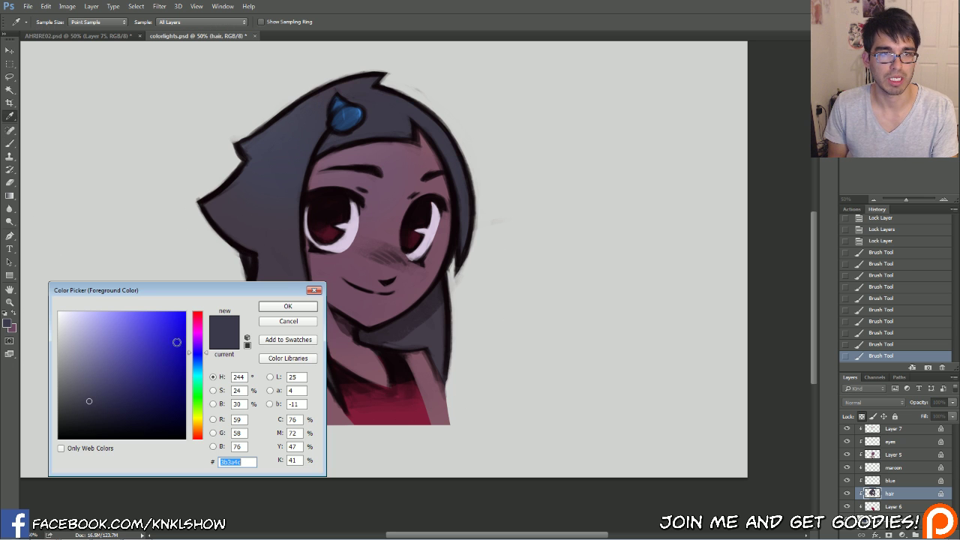
{"action": "left_click", "coordinate": [274, 307]}
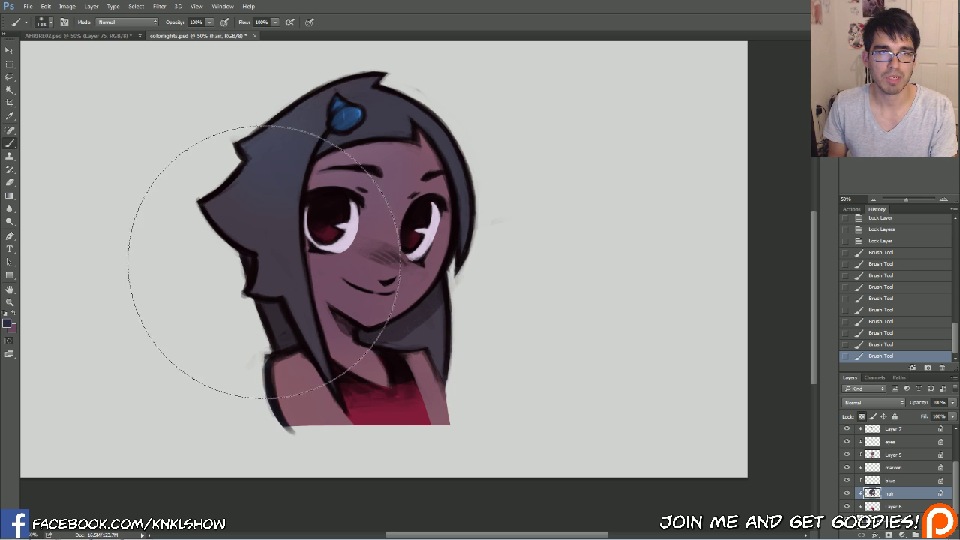
{"action": "left_click_drag", "start_coordinate": [312, 300], "coordinate": [350, 300]}
{"action": "left_click_drag", "start_coordinate": [435, 128], "coordinate": [486, 180]}
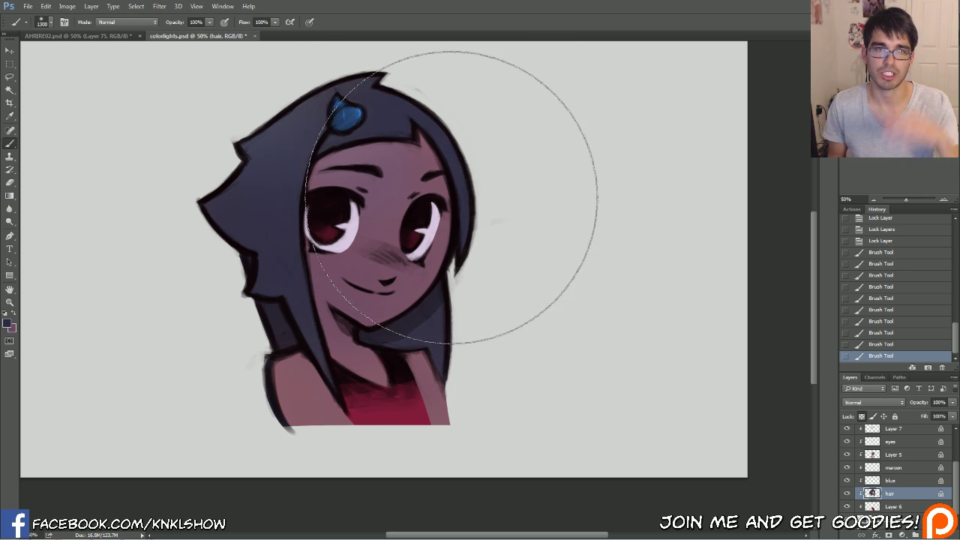
Step: Change the foreground colour to the purple-blue #41365b and paint it over the hair with a 1400 px brush
{"action": "left_click", "coordinate": [8, 323]}
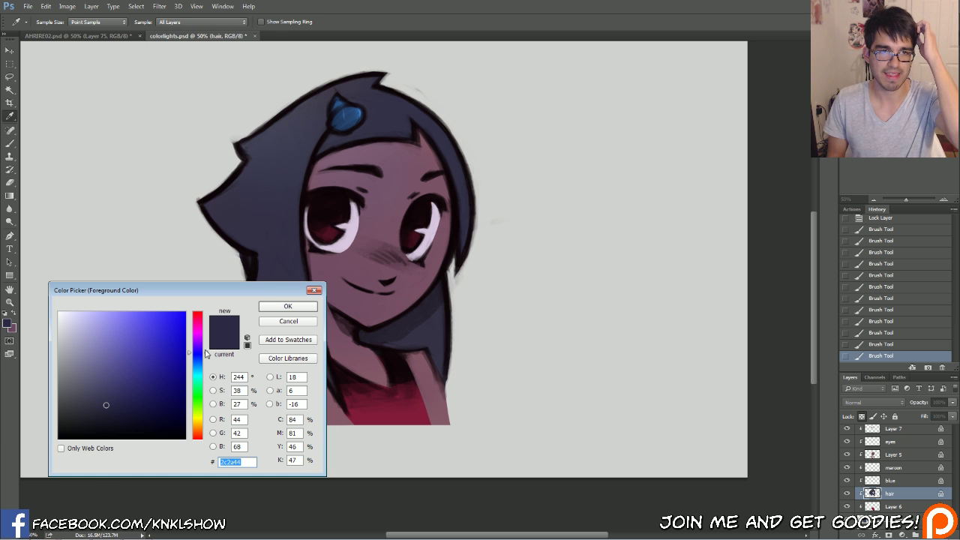
{"action": "left_click_drag", "start_coordinate": [206, 354], "coordinate": [206, 348]}
{"action": "left_click", "coordinate": [110, 395]}
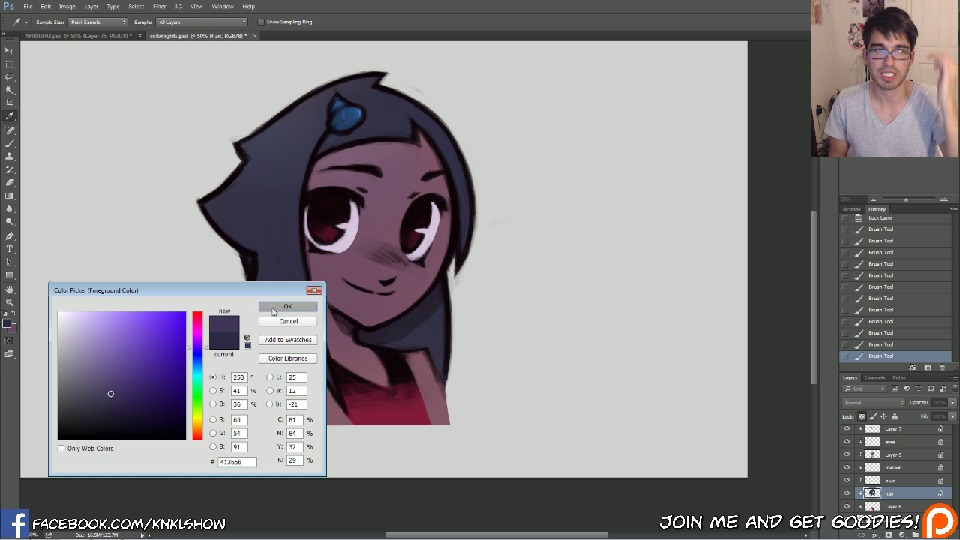
{"action": "left_click", "coordinate": [273, 309]}
{"action": "mouse_move", "coordinate": [267, 243]}
{"action": "left_mouse_down"}
{"action": "mouse_move", "coordinate": [285, 286]}
{"action": "mouse_move", "coordinate": [352, 314]}
{"action": "mouse_move", "coordinate": [429, 321]}
{"action": "mouse_move", "coordinate": [467, 186]}
{"action": "left_mouse_up"}
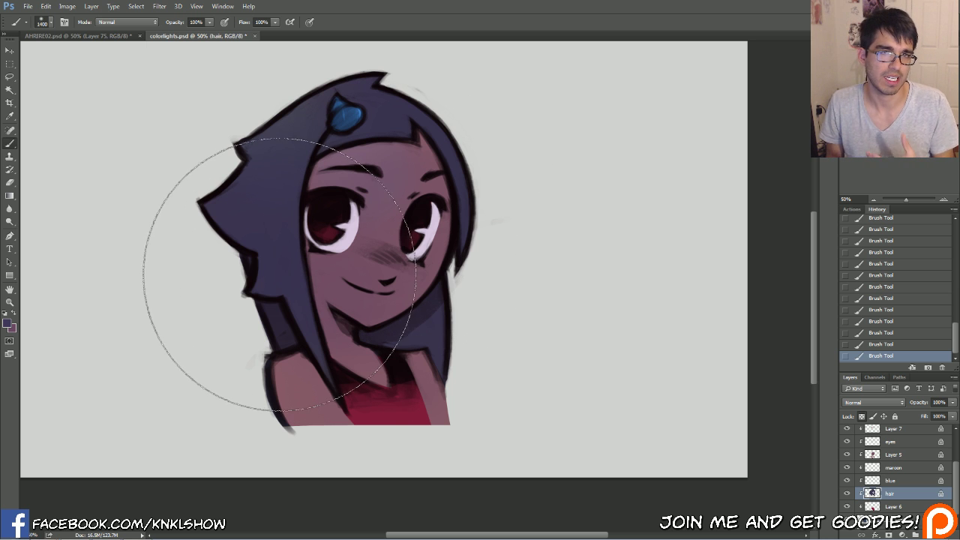
{"action": "left_click", "coordinate": [900, 468]}
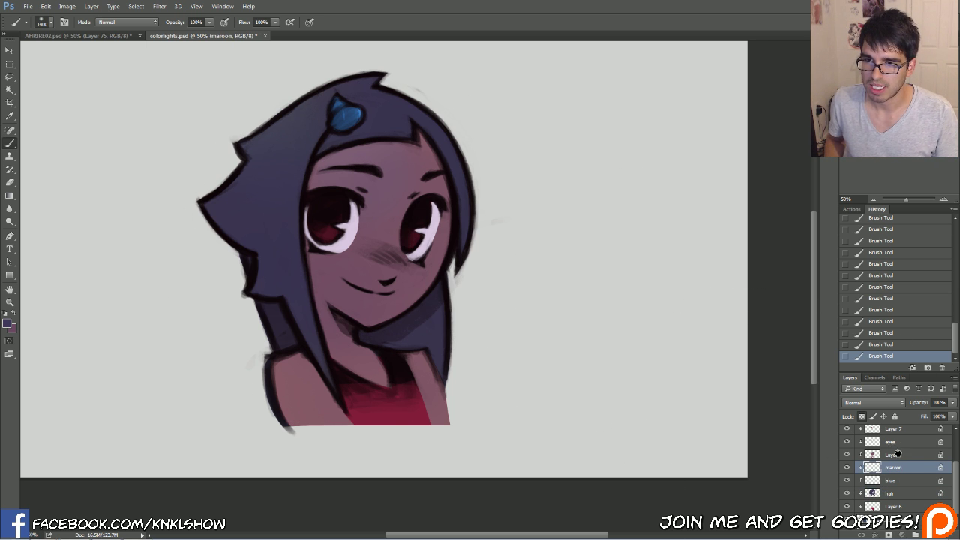
{"action": "left_click_drag", "start_coordinate": [908, 456], "coordinate": [900, 465]}
{"action": "left_click", "coordinate": [890, 346]}
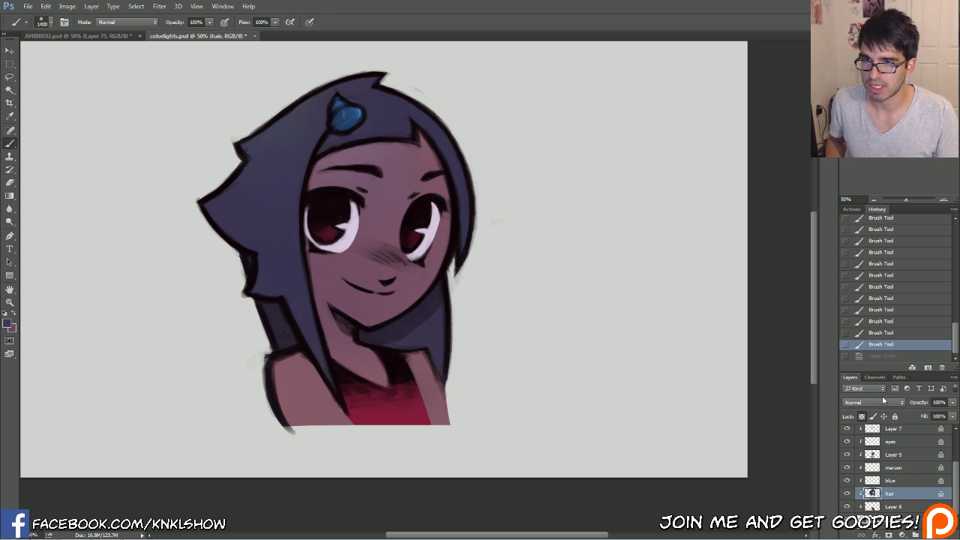
Step: Select the maroon layer and set the foreground colour to bright blue #3cb1ed
{"action": "left_click", "coordinate": [896, 468]}
{"action": "key", "text": "x"}
{"action": "left_click", "coordinate": [7, 322]}
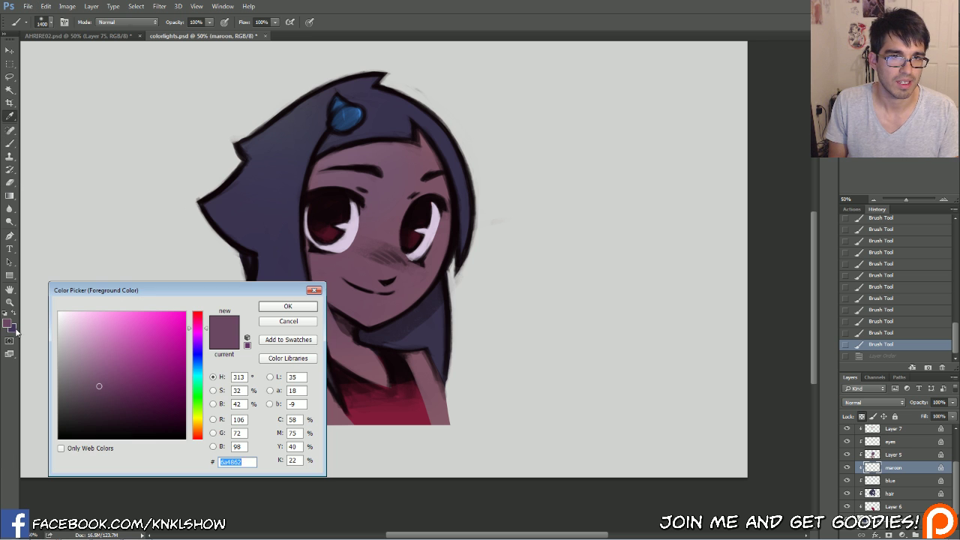
{"action": "left_click", "coordinate": [203, 367]}
{"action": "left_click", "coordinate": [154, 322]}
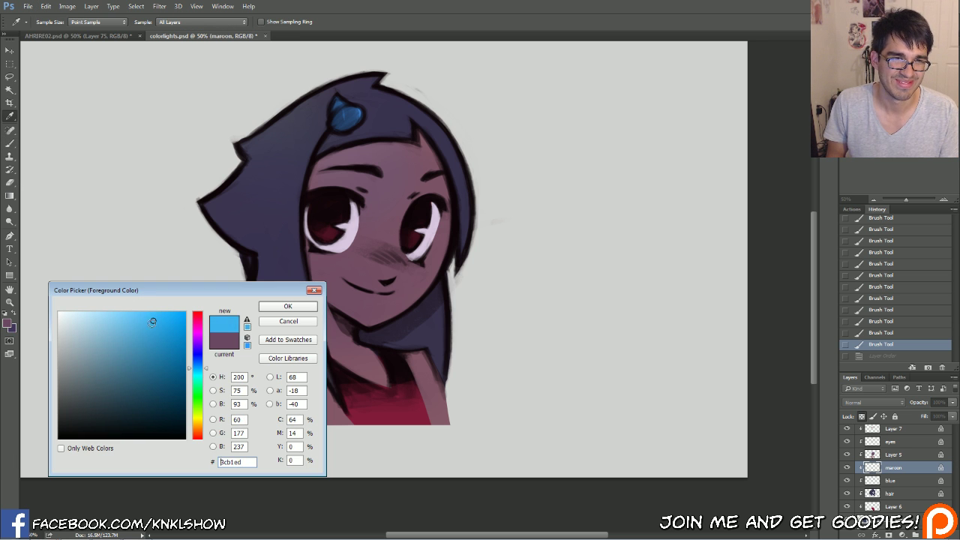
{"action": "left_click", "coordinate": [288, 306]}
Step: Try a brush dab of the blue on the shirt in the maroon layer and reduce the brush to 1100 px
{"action": "key", "text": "b"}
{"action": "left_click", "coordinate": [371, 408]}
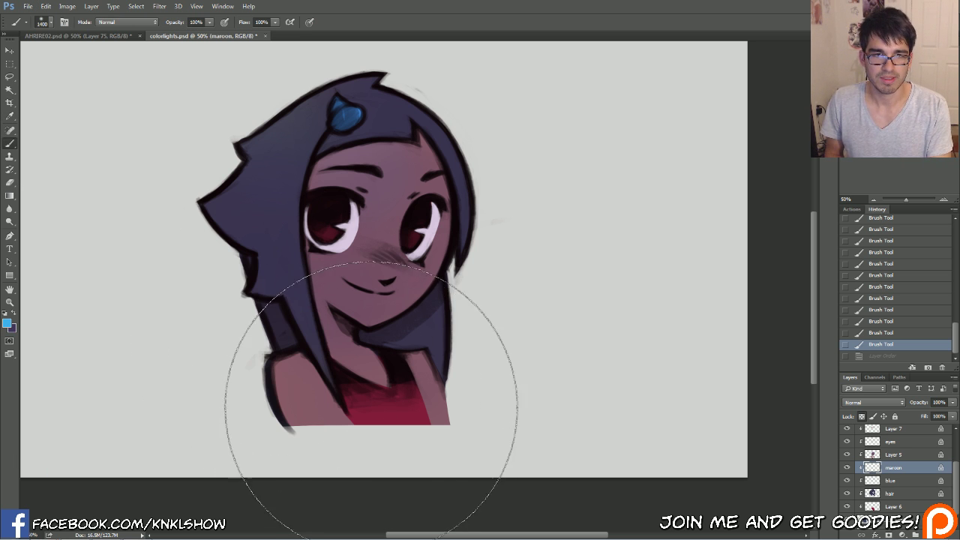
{"action": "key", "text": "["}
{"action": "key", "text": "bracketleft"}
{"action": "key", "text": "bracketleft"}
Step: Toggle the visibility of the maroon, Layer 5, eyes, Layer 7 and blue layers to check what each one holds
{"action": "left_click", "coordinate": [847, 467]}
{"action": "left_click", "coordinate": [847, 468]}
{"action": "left_click", "coordinate": [847, 455]}
{"action": "left_click", "coordinate": [846, 455]}
{"action": "left_click", "coordinate": [847, 442]}
{"action": "left_click", "coordinate": [847, 441]}
{"action": "left_click", "coordinate": [847, 428]}
{"action": "left_click", "coordinate": [847, 428]}
{"action": "left_click", "coordinate": [847, 480]}
{"action": "left_click", "coordinate": [847, 480]}
Step: Delete the maroon layer, and brush the bright blue over the shirt on Layer 6, sampling the blended purple
{"action": "left_click", "coordinate": [894, 507]}
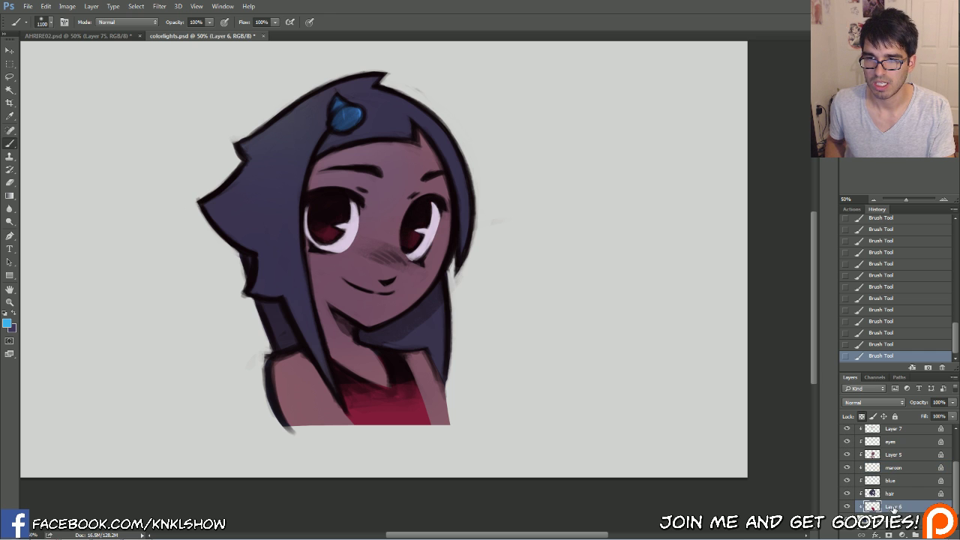
{"action": "left_click_drag", "start_coordinate": [893, 467], "coordinate": [941, 534]}
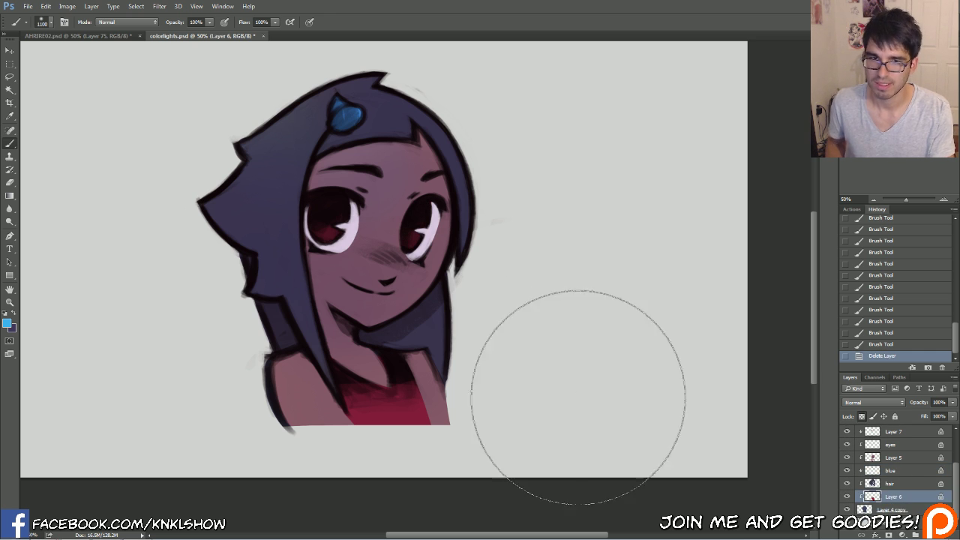
{"action": "left_click_drag", "start_coordinate": [380, 407], "coordinate": [398, 409]}
{"action": "left_click", "coordinate": [411, 411], "text": "alt"}
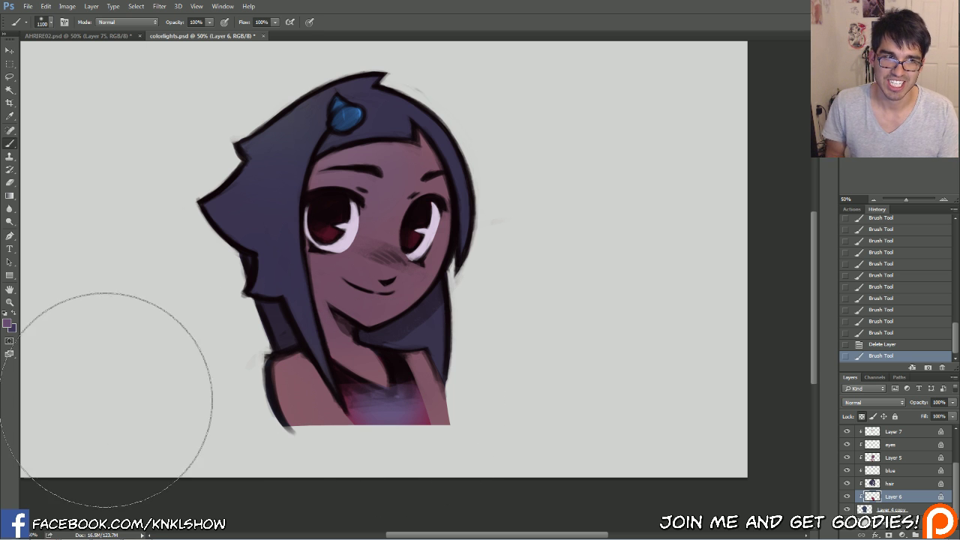
Step: Darken the sampled purple to #42254a and paint the whole shirt on Layer 6 with it
{"action": "left_click", "coordinate": [6, 323]}
{"action": "left_click", "coordinate": [119, 400]}
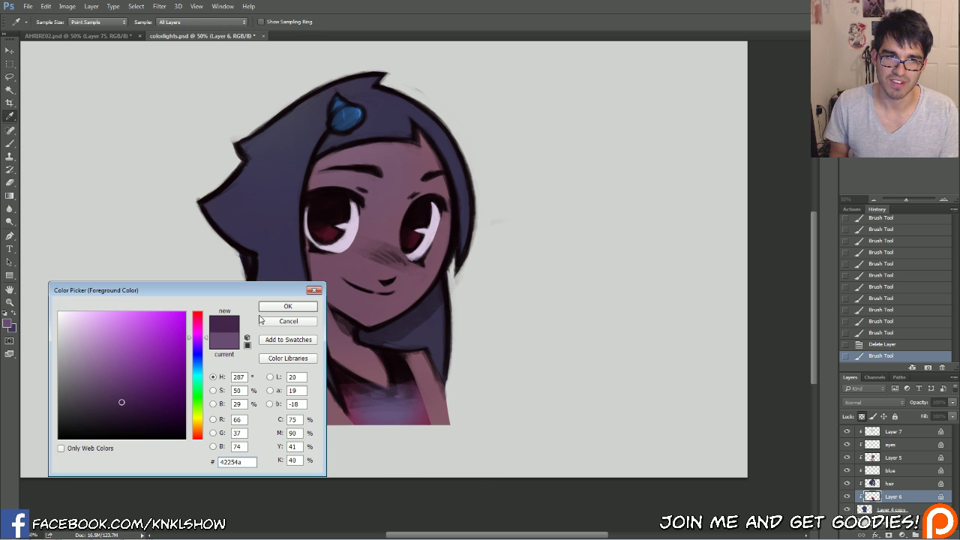
{"action": "left_click", "coordinate": [288, 307]}
{"action": "mouse_move", "coordinate": [351, 423]}
{"action": "left_mouse_down"}
{"action": "mouse_move", "coordinate": [343, 407]}
{"action": "mouse_move", "coordinate": [353, 417]}
{"action": "mouse_move", "coordinate": [343, 407]}
{"action": "mouse_move", "coordinate": [360, 409]}
{"action": "left_mouse_up"}
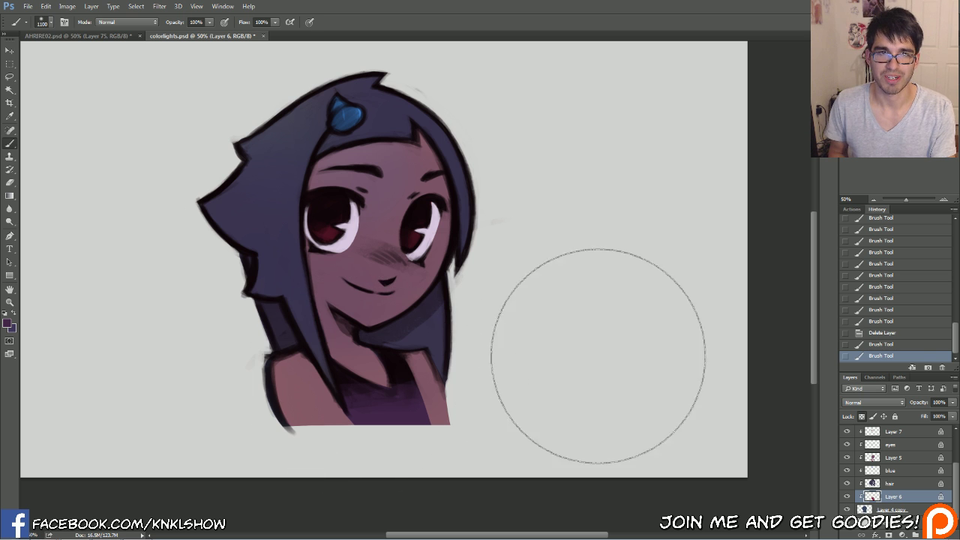
Step: Select the hair layer and set the foreground colour to bright blue #44a5e9
{"action": "left_click", "coordinate": [921, 473]}
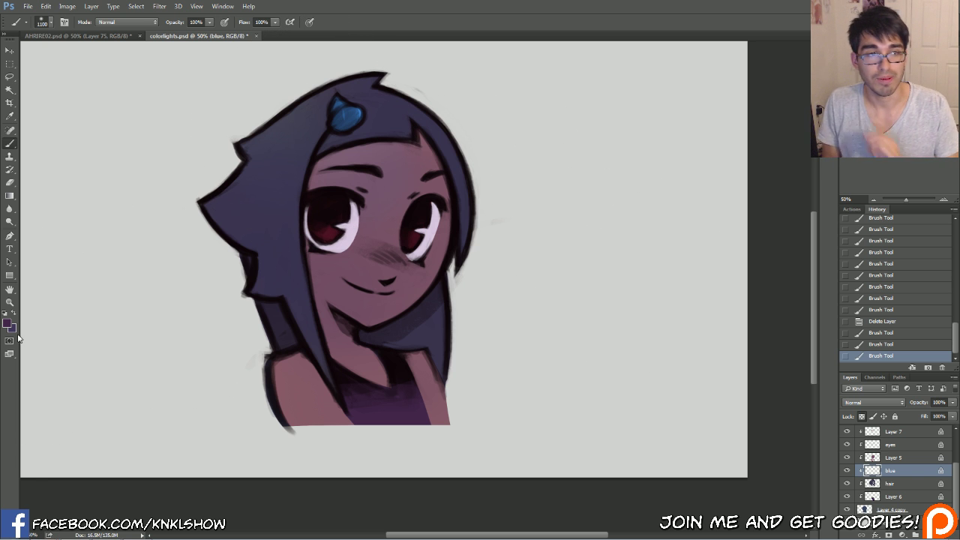
{"action": "left_click", "coordinate": [900, 483]}
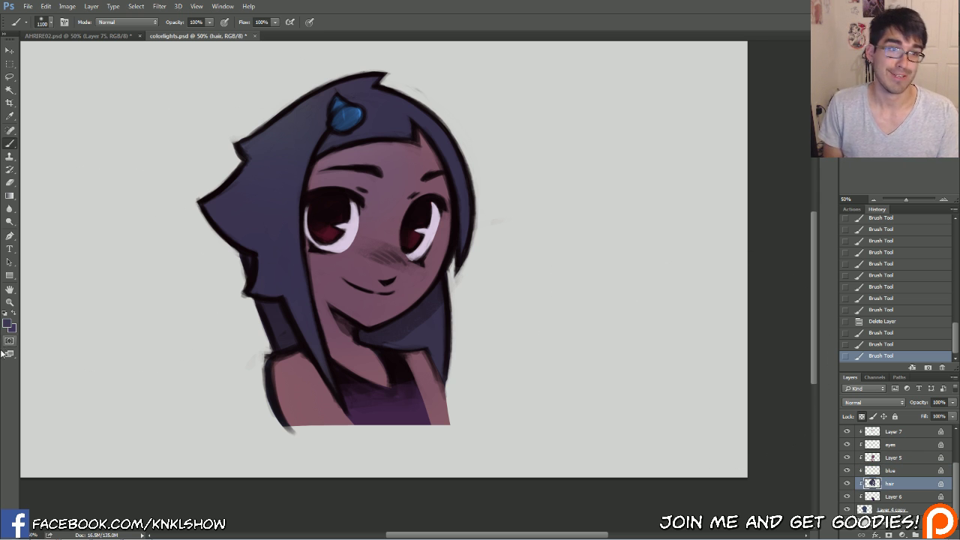
{"action": "left_click", "coordinate": [9, 325]}
{"action": "left_click_drag", "start_coordinate": [199, 355], "coordinate": [199, 367]}
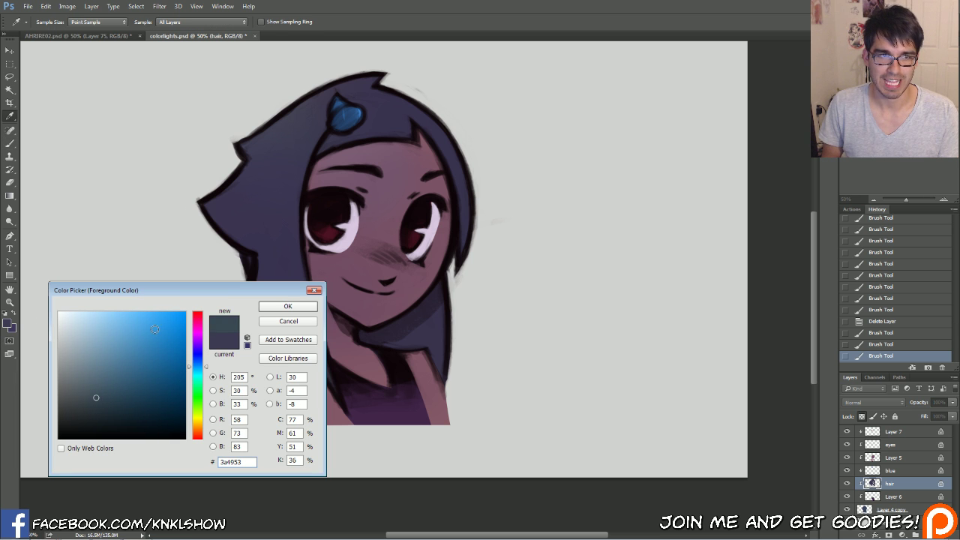
{"action": "left_click", "coordinate": [149, 320]}
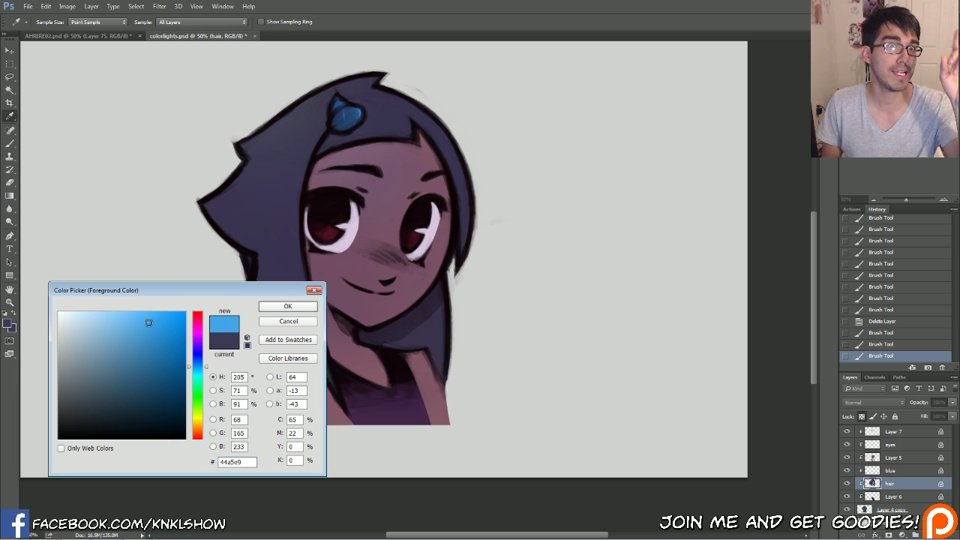
{"action": "left_click", "coordinate": [288, 306]}
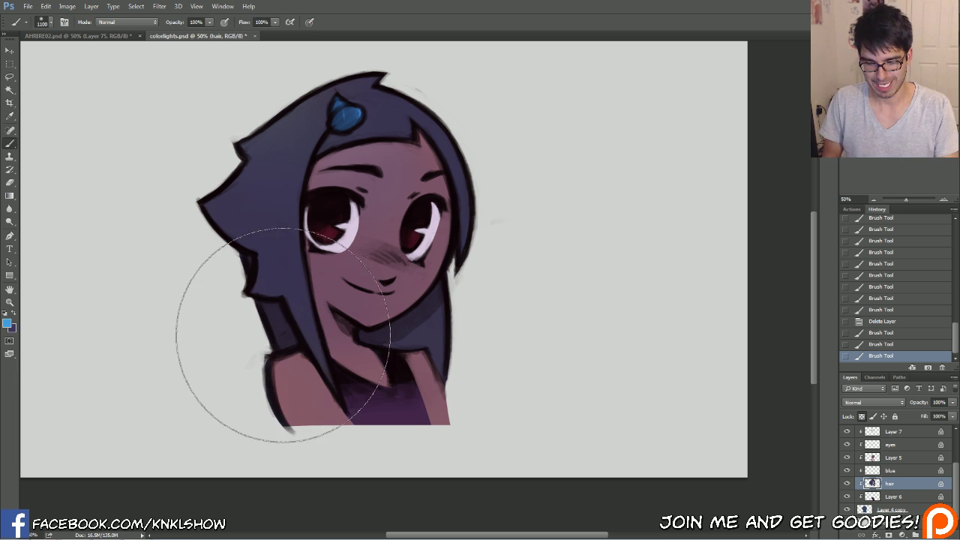
Step: Brush the bright blue over the large side lock and the opposite outer edge of the hair, enlarging the brush to 1300 px
{"action": "key", "text": "bracketleft"}
{"action": "key", "text": "bracketleft"}
{"action": "mouse_move", "coordinate": [235, 128]}
{"action": "left_mouse_down"}
{"action": "mouse_move", "coordinate": [445, 236]}
{"action": "mouse_move", "coordinate": [463, 142]}
{"action": "left_mouse_up"}
{"action": "key", "text": "bracketright"}
{"action": "key", "text": "bracketright"}
{"action": "key", "text": "bracketright"}
{"action": "key", "text": "bracketright"}
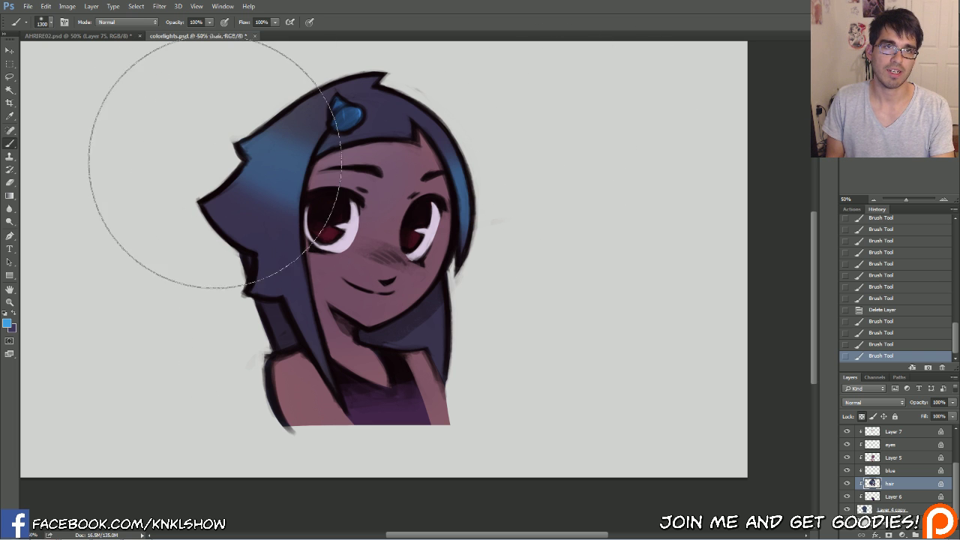
{"action": "left_click", "coordinate": [448, 203]}
Step: Paint the sampled dark hair colour back around the blue with smaller brushes, narrowing it into soft highlight bands, and sample the blended blue
{"action": "left_click", "coordinate": [307, 108], "text": "alt"}
{"action": "left_click", "coordinate": [326, 134]}
{"action": "key", "text": "bracketleft"}
{"action": "key", "text": "bracketleft"}
{"action": "key", "text": "bracketleft"}
{"action": "key", "text": "bracketleft"}
{"action": "key", "text": "bracketleft"}
{"action": "key", "text": "bracketleft"}
{"action": "key", "text": "bracketleft"}
{"action": "key", "text": "bracketleft"}
{"action": "key", "text": "bracketleft"}
{"action": "key", "text": "bracketleft"}
{"action": "key", "text": "bracketleft"}
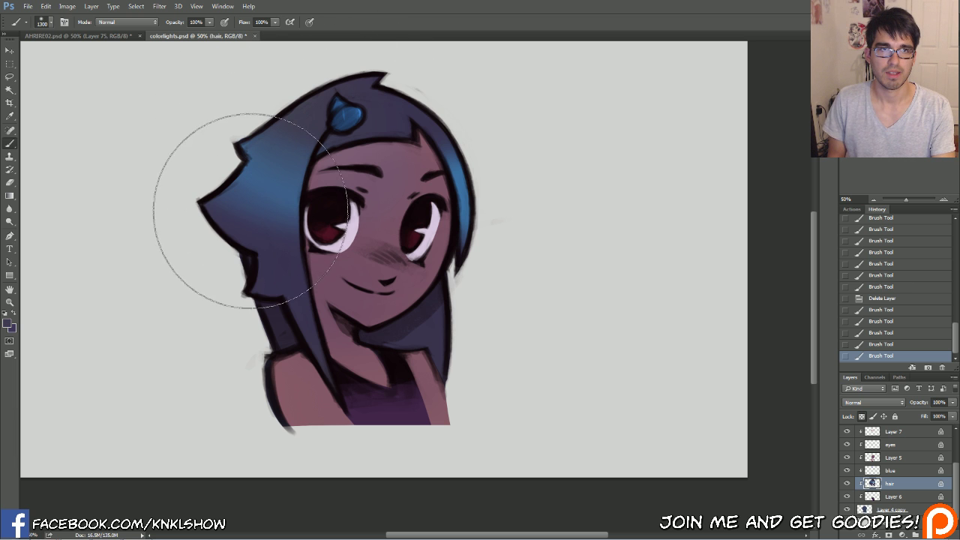
{"action": "mouse_move", "coordinate": [323, 224]}
{"action": "left_mouse_down"}
{"action": "mouse_move", "coordinate": [218, 180]}
{"action": "mouse_move", "coordinate": [306, 259]}
{"action": "mouse_move", "coordinate": [282, 231]}
{"action": "left_mouse_up"}
{"action": "key", "text": "bracketright"}
{"action": "key", "text": "bracketright"}
{"action": "key", "text": "bracketright"}
{"action": "key", "text": "bracketright"}
{"action": "left_click", "coordinate": [489, 238]}
{"action": "left_click", "coordinate": [487, 233]}
{"action": "left_click", "coordinate": [308, 135]}
{"action": "key", "text": "bracketright"}
{"action": "left_click", "coordinate": [491, 129]}
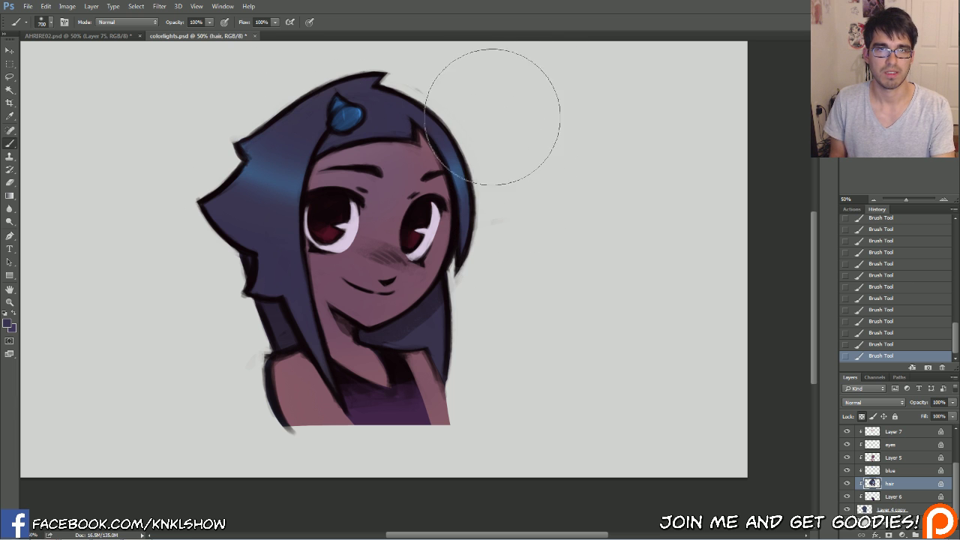
{"action": "left_click", "coordinate": [283, 184], "text": "alt"}
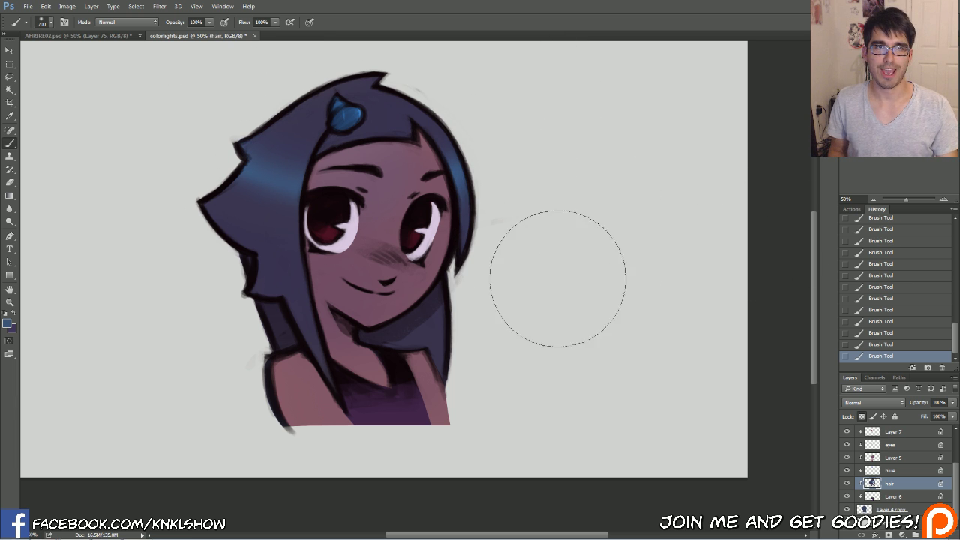
Step: Select Layer 5 with the skin and set the foreground colour to bright blue #349fe2
{"action": "left_click", "coordinate": [894, 460]}
{"action": "left_click", "coordinate": [395, 170], "text": "alt"}
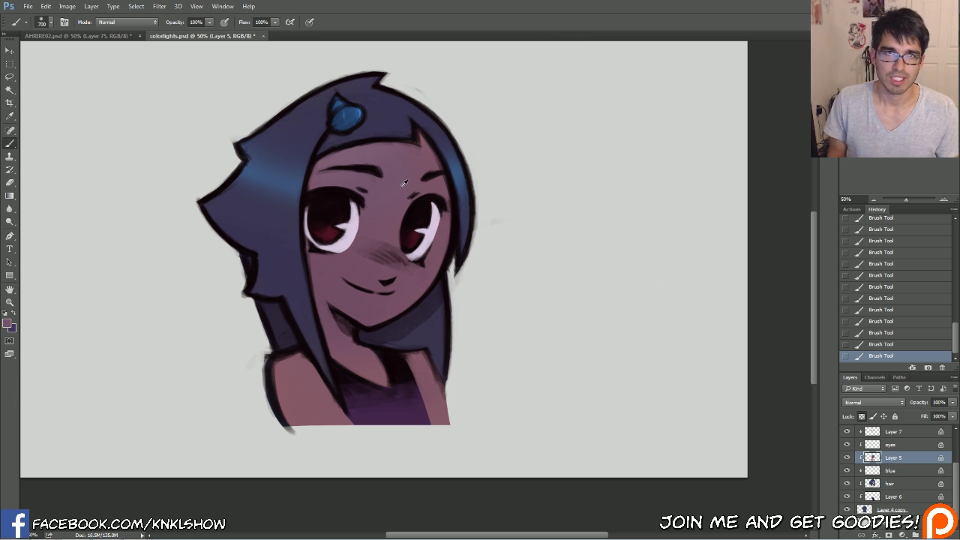
{"action": "left_click", "coordinate": [7, 324]}
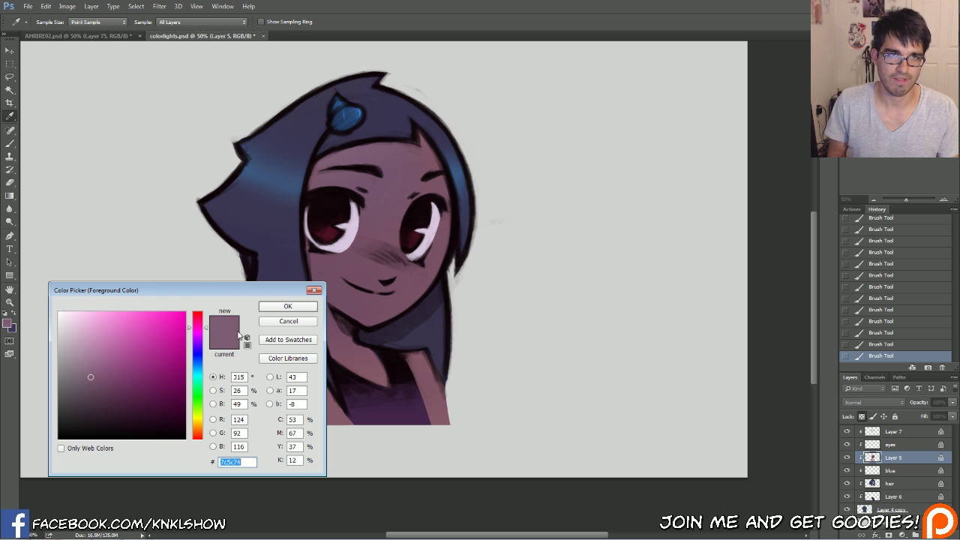
{"action": "left_click_drag", "start_coordinate": [205, 377], "coordinate": [202, 368]}
{"action": "left_click", "coordinate": [153, 323]}
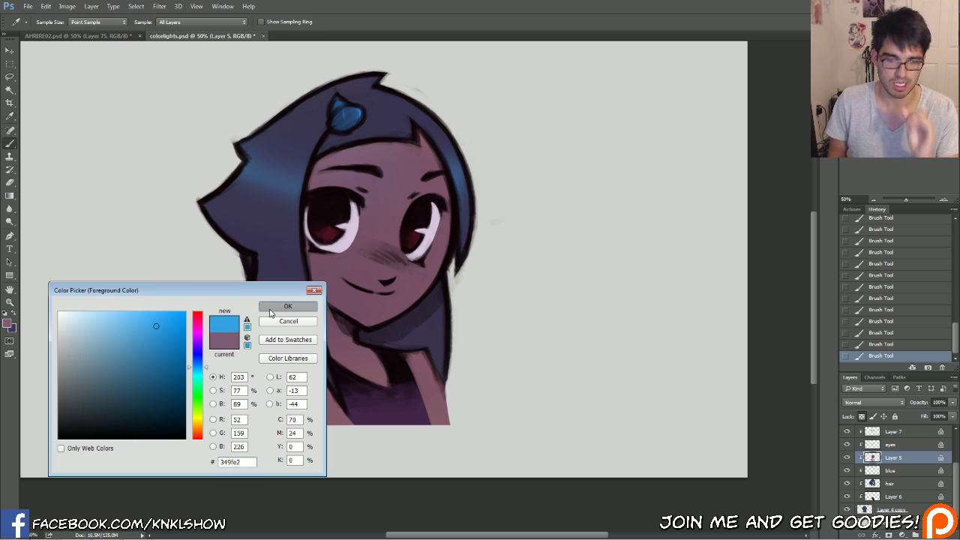
{"action": "left_click", "coordinate": [288, 306]}
Step: Brush the blue over the upper face with a 1200 px brush and blend the lower face with sampled skin tones
{"action": "key", "text": "b"}
{"action": "key", "text": "bracketright"}
{"action": "key", "text": "bracketright"}
{"action": "mouse_move", "coordinate": [345, 182]}
{"action": "left_mouse_down"}
{"action": "mouse_move", "coordinate": [346, 234]}
{"action": "mouse_move", "coordinate": [357, 216]}
{"action": "left_mouse_up"}
{"action": "left_click", "coordinate": [385, 206], "text": "alt"}
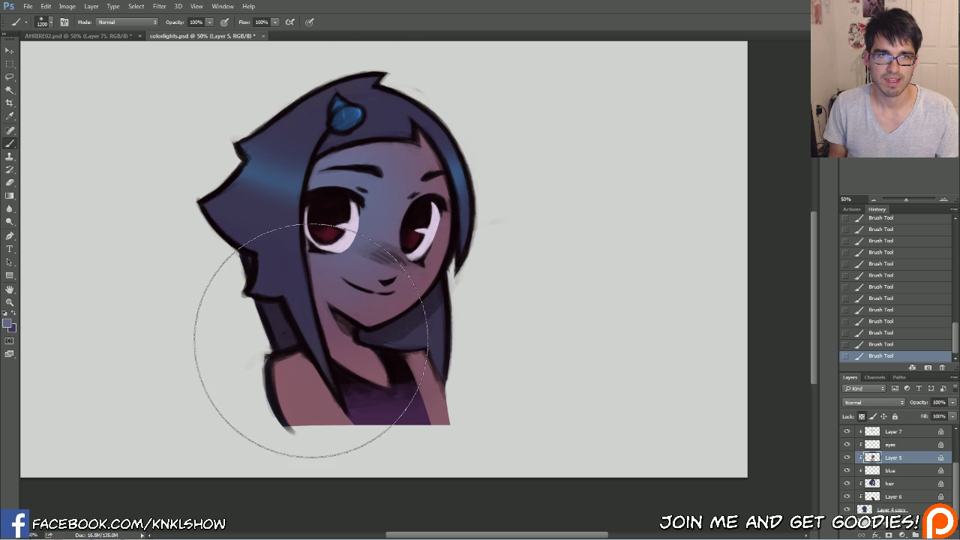
{"action": "left_click", "coordinate": [397, 294], "text": "alt"}
{"action": "left_click_drag", "start_coordinate": [393, 282], "coordinate": [380, 253]}
{"action": "left_click", "coordinate": [387, 191], "text": "alt"}
{"action": "left_click", "coordinate": [395, 291], "text": "alt"}
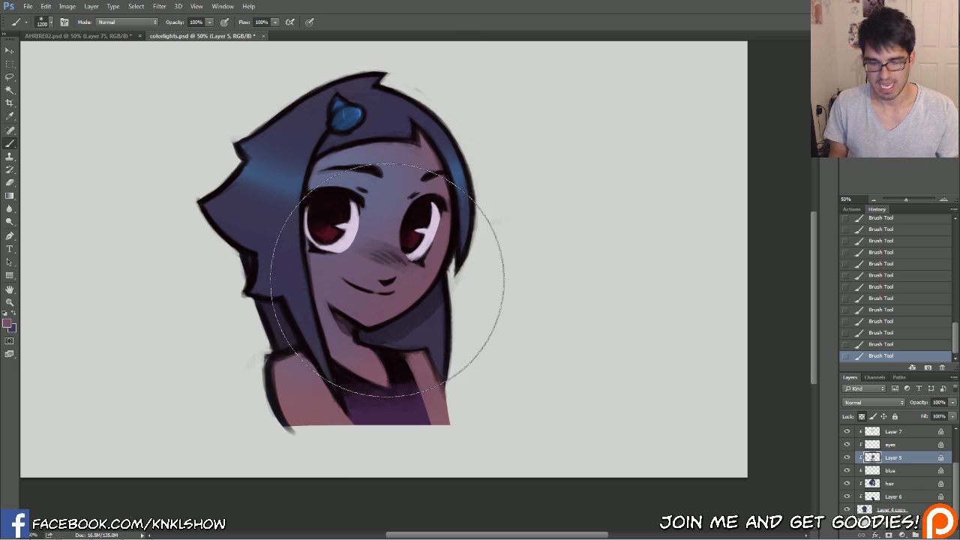
Step: Reduce the brush to a small size and add a new layer directly above Layer 14
{"action": "key", "text": "bracketleft"}
{"action": "key", "text": "bracketleft"}
{"action": "key", "text": "bracketleft"}
{"action": "key", "text": "bracketleft"}
{"action": "key", "text": "bracketleft"}
{"action": "key", "text": "bracketleft"}
{"action": "key", "text": "bracketleft"}
{"action": "key", "text": "bracketleft"}
{"action": "key", "text": "bracketleft"}
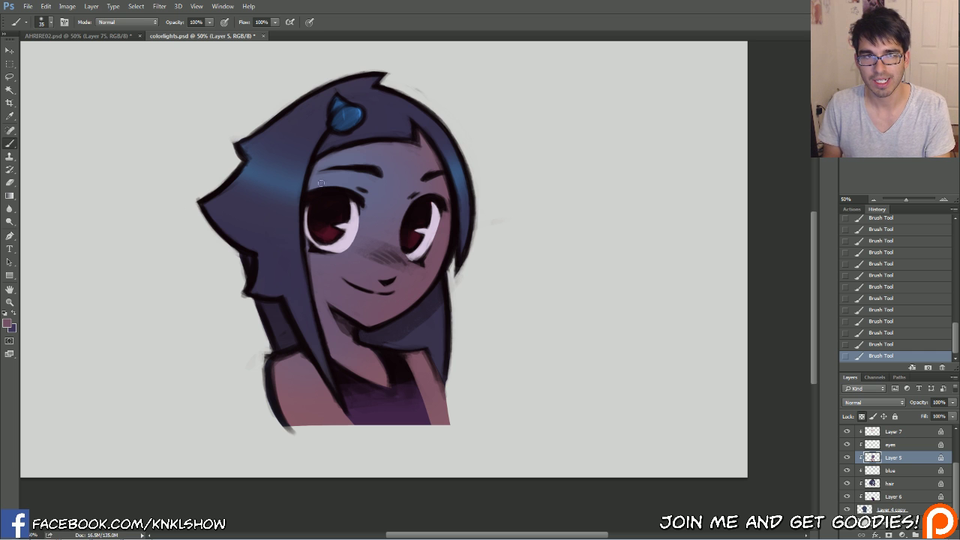
{"action": "scroll", "coordinate": [897, 450], "scroll_direction": "up", "scroll_amount": 3}
{"action": "left_click", "coordinate": [897, 455]}
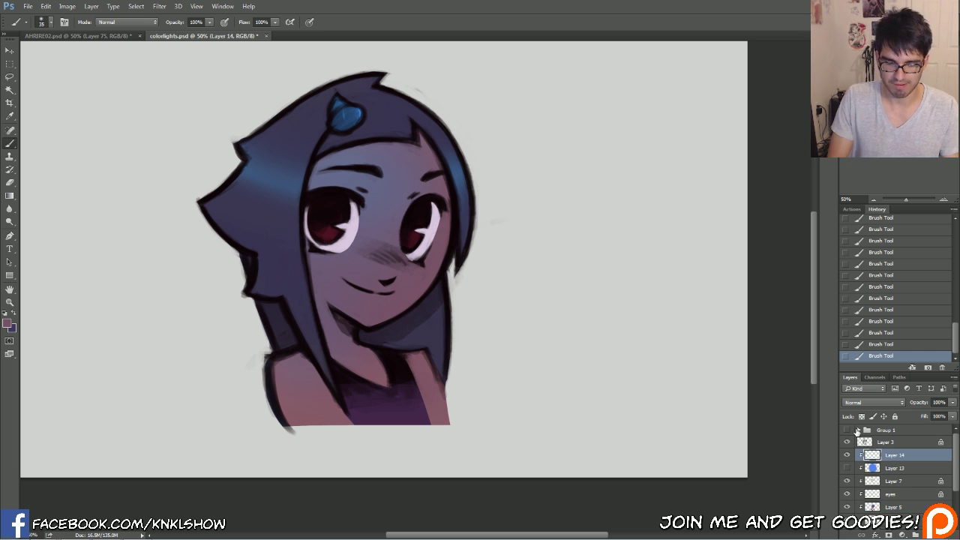
{"action": "key", "text": "ctrl+shift+alt+n"}
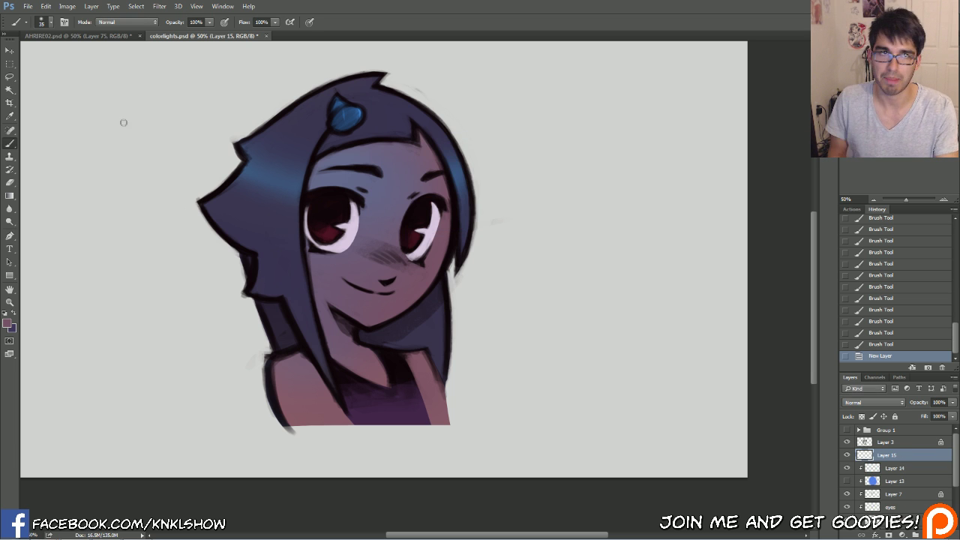
Step: Set the foreground colour to light blue and draw an arrow and slanted light-ray strokes around the head on the new layer
{"action": "left_click", "coordinate": [8, 323]}
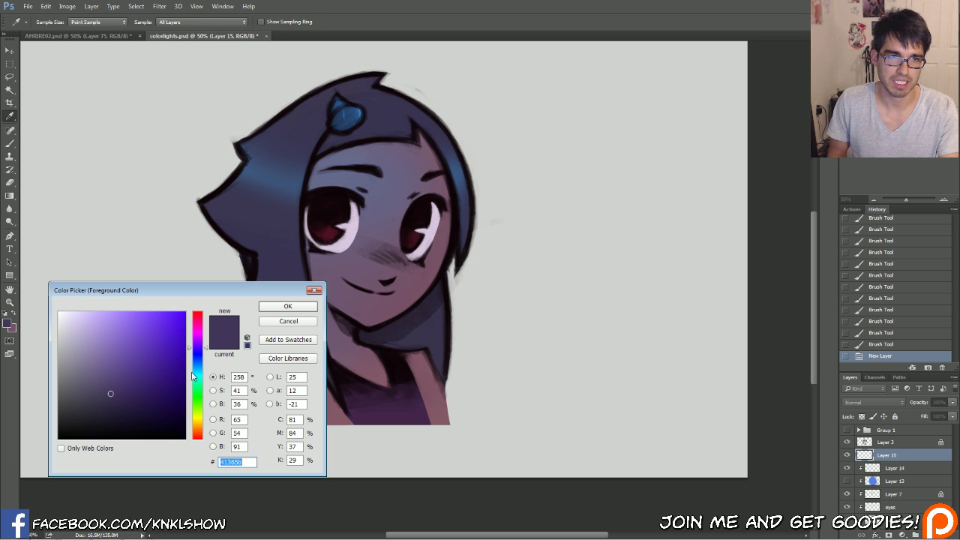
{"action": "left_click_drag", "start_coordinate": [200, 357], "coordinate": [200, 364]}
{"action": "left_click", "coordinate": [135, 319]}
{"action": "left_click", "coordinate": [285, 306]}
{"action": "key", "text": "b"}
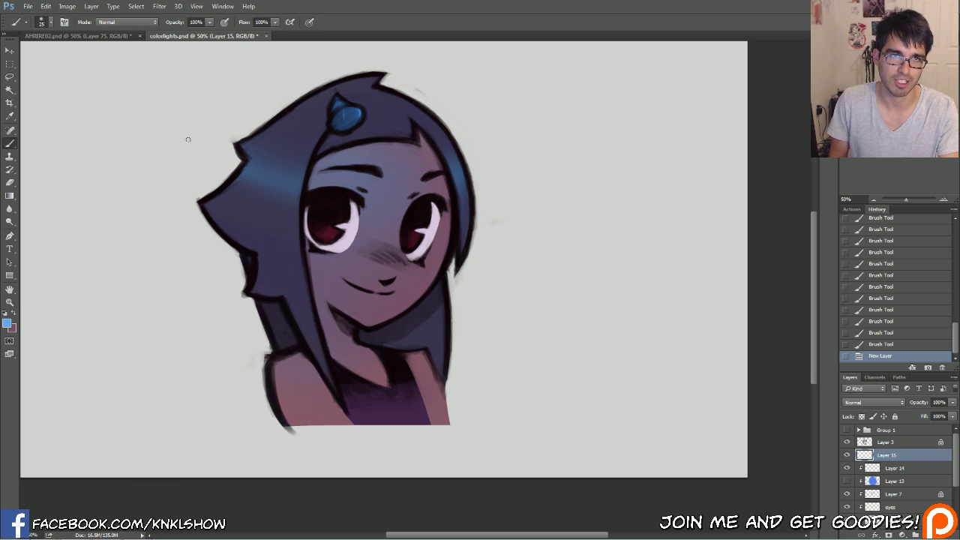
{"action": "left_click_drag", "start_coordinate": [135, 58], "coordinate": [151, 112]}
{"action": "left_click_drag", "start_coordinate": [78, 60], "coordinate": [133, 192]}
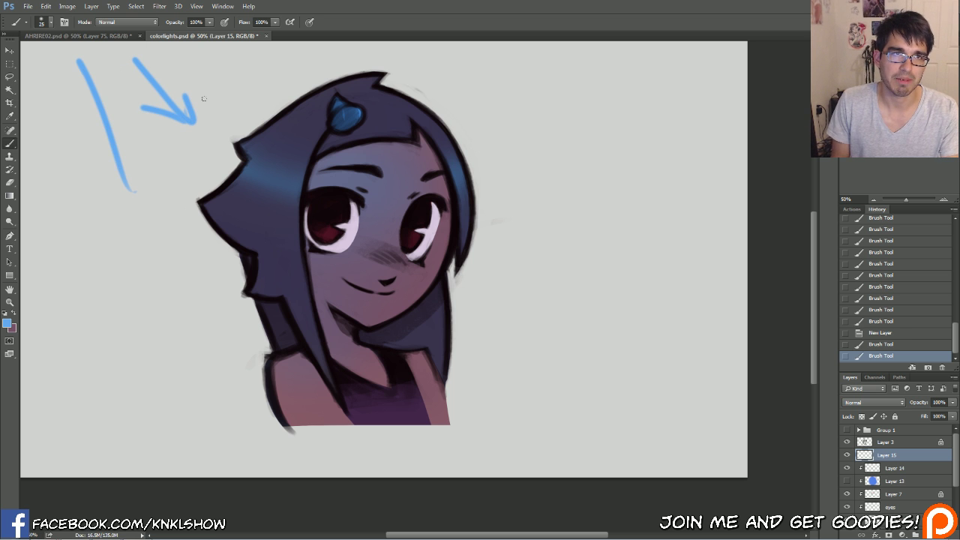
{"action": "left_click_drag", "start_coordinate": [178, 64], "coordinate": [240, 118]}
{"action": "left_click_drag", "start_coordinate": [236, 60], "coordinate": [300, 95]}
{"action": "left_click_drag", "start_coordinate": [71, 221], "coordinate": [144, 311]}
{"action": "left_click_drag", "start_coordinate": [402, 61], "coordinate": [457, 84]}
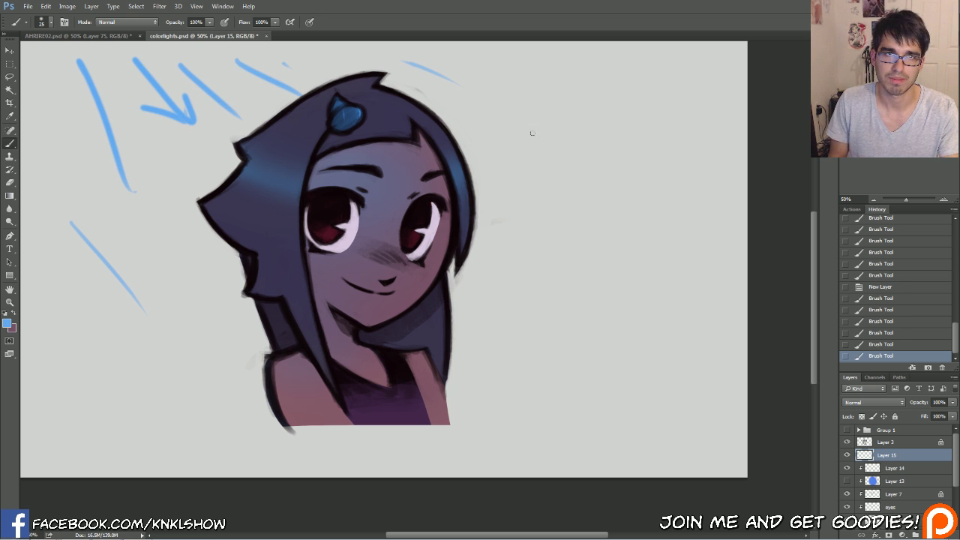
Step: Paint mauve shadows on Layer 5 along the hairline, the side of the face and the neck with a brush of about 40 px
{"action": "scroll", "coordinate": [954, 482], "scroll_direction": "down", "scroll_amount": 4}
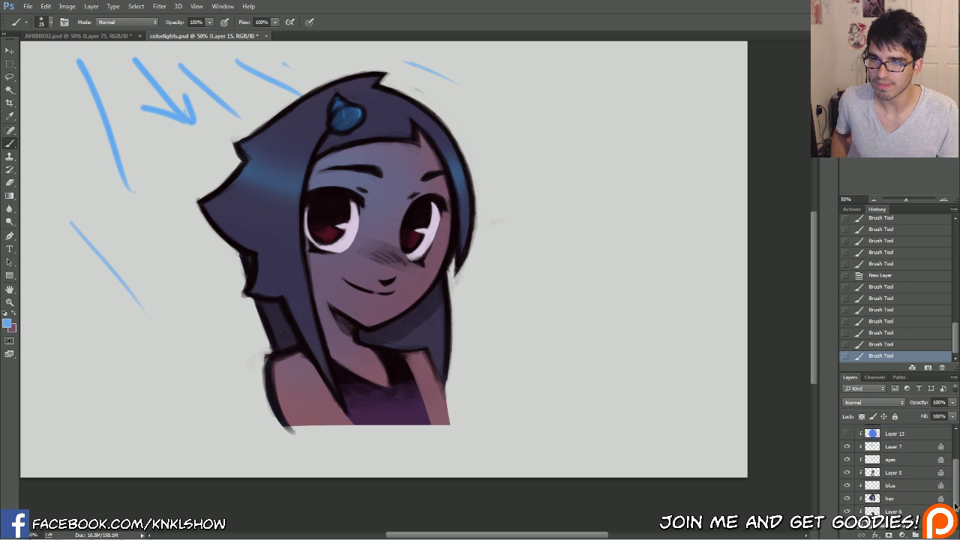
{"action": "left_click", "coordinate": [892, 455]}
{"action": "left_click", "coordinate": [893, 468]}
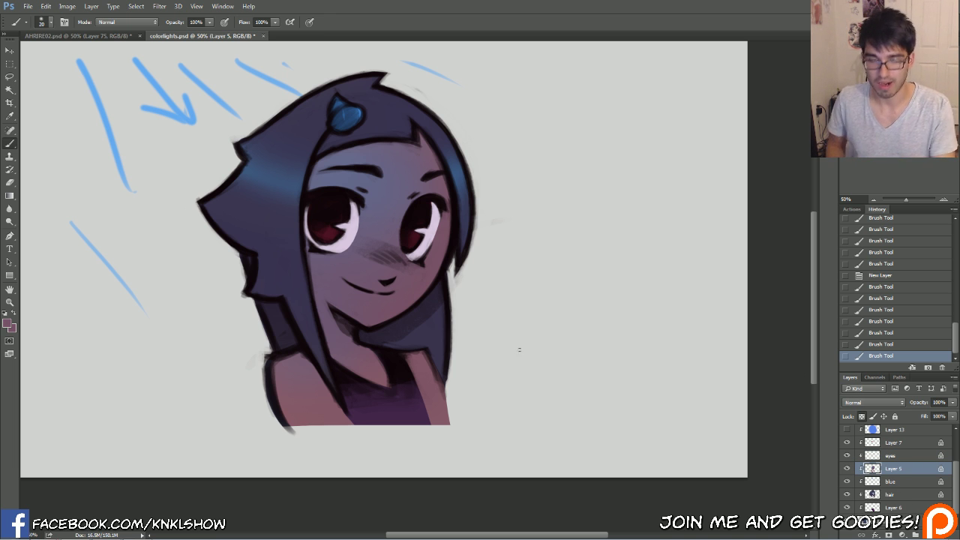
{"action": "left_click_drag", "start_coordinate": [319, 165], "coordinate": [307, 195]}
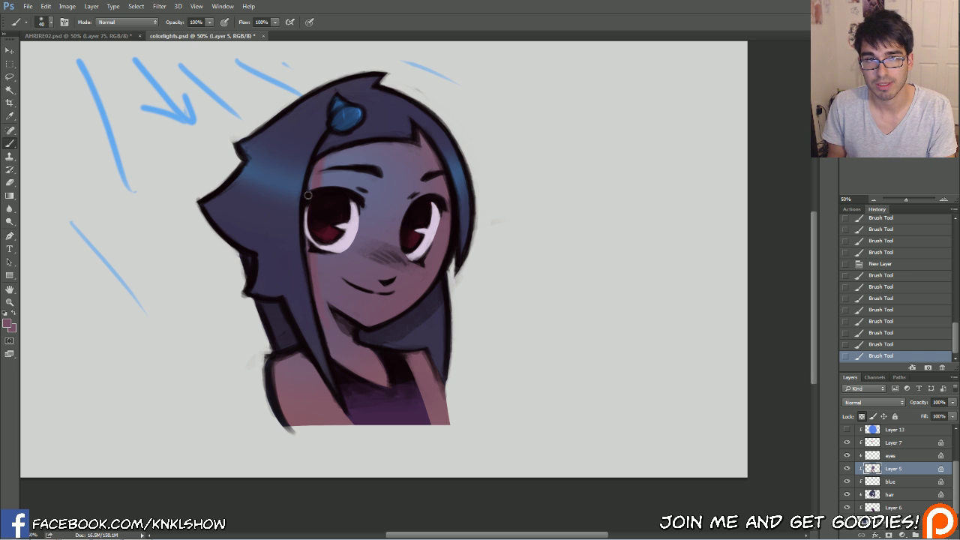
{"action": "left_click_drag", "start_coordinate": [307, 248], "coordinate": [327, 322]}
{"action": "left_click_drag", "start_coordinate": [315, 278], "coordinate": [335, 349]}
{"action": "key", "text": "bracketright"}
{"action": "left_click_drag", "start_coordinate": [324, 160], "coordinate": [426, 153]}
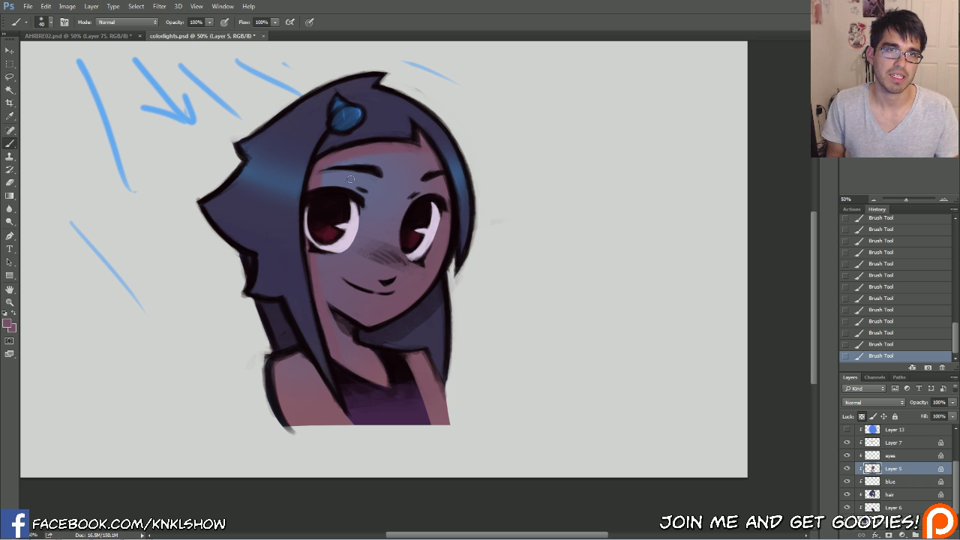
Step: Brush the light blue from the drawn arrow over most of the hair layer, blending with sampled hair blue and enlarging the brush to 1100 px
{"action": "left_click", "coordinate": [896, 482]}
{"action": "left_click", "coordinate": [891, 494]}
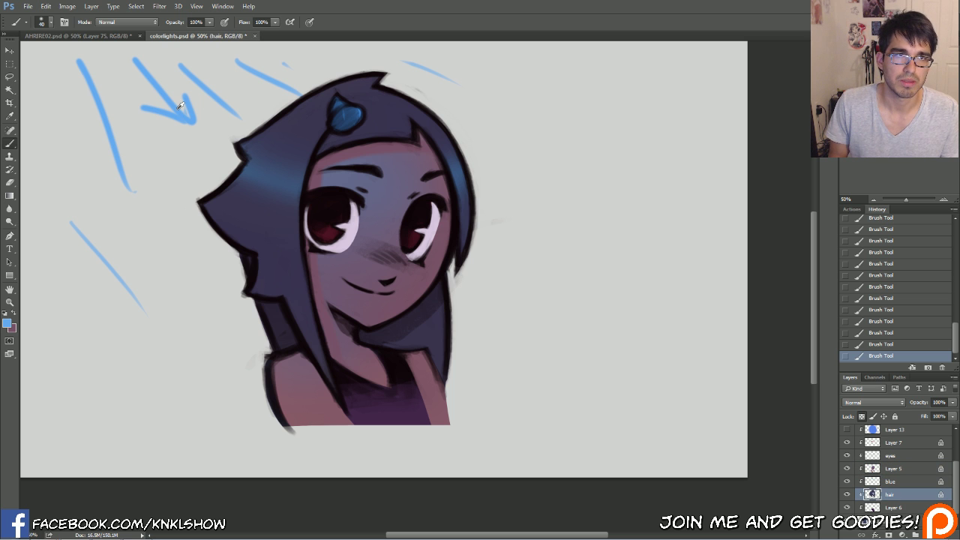
{"action": "key", "text": "]"}
{"action": "key", "text": "]"}
{"action": "key", "text": "]"}
{"action": "key", "text": "]"}
{"action": "key", "text": "]"}
{"action": "key", "text": "]"}
{"action": "key", "text": "]"}
{"action": "key", "text": "]"}
{"action": "key", "text": "]"}
{"action": "key", "text": "]"}
{"action": "key", "text": "]"}
{"action": "key", "text": "]"}
{"action": "key", "text": "]"}
{"action": "key", "text": "]"}
{"action": "key", "text": "]"}
{"action": "key", "text": "]"}
{"action": "key", "text": "]"}
{"action": "key", "text": "]"}
{"action": "key", "text": "]"}
{"action": "key", "text": "]"}
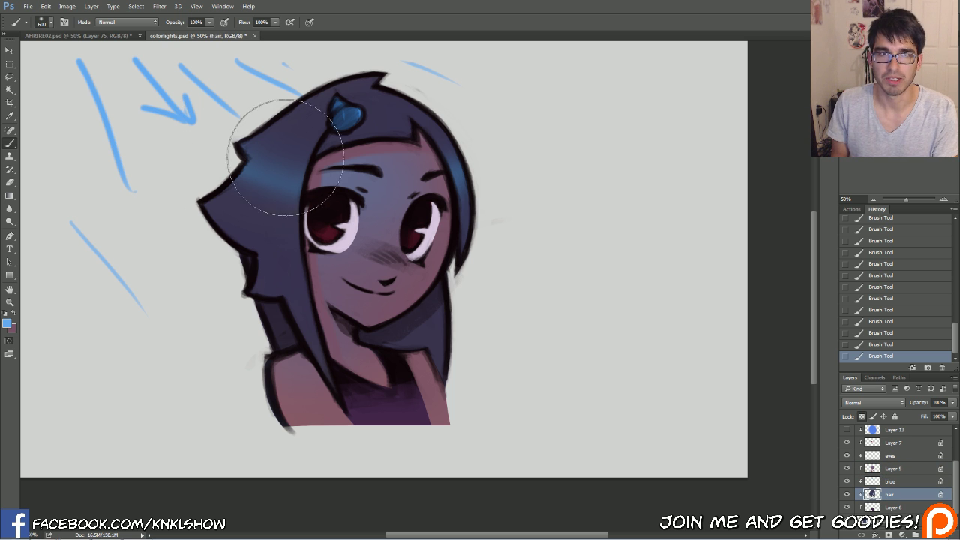
{"action": "left_click", "coordinate": [262, 169]}
{"action": "left_click", "coordinate": [275, 139]}
{"action": "left_click", "coordinate": [275, 141], "text": "alt"}
{"action": "left_click", "coordinate": [381, 100]}
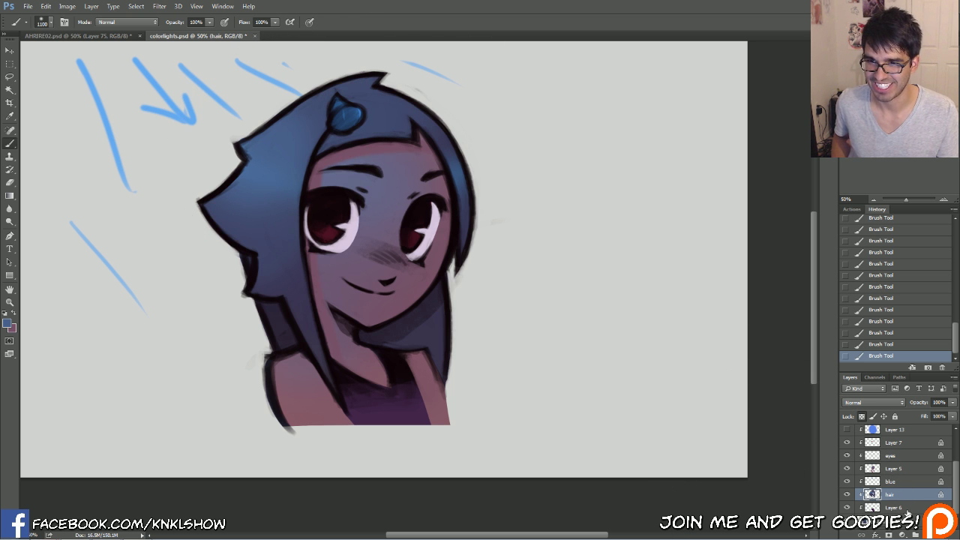
Step: Brush the arrow's light blue softly over the shirt on Layer 6 at 1200 px and sample the blended shirt colour
{"action": "left_click", "coordinate": [897, 508]}
{"action": "left_click", "coordinate": [378, 422], "text": "alt"}
{"action": "left_click", "coordinate": [175, 105], "text": "alt"}
{"action": "key", "text": "bracketright"}
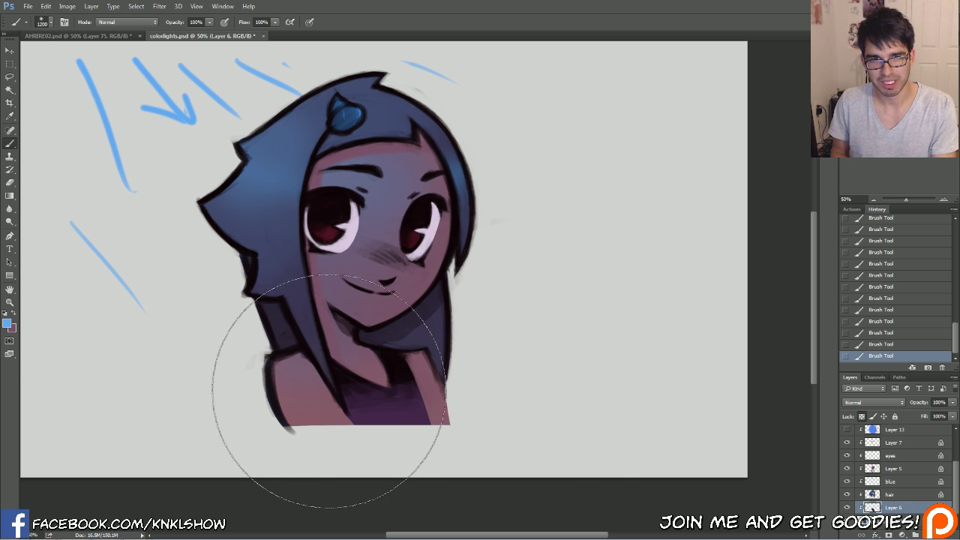
{"action": "left_click", "coordinate": [353, 398]}
{"action": "left_click", "coordinate": [362, 405], "text": "alt"}
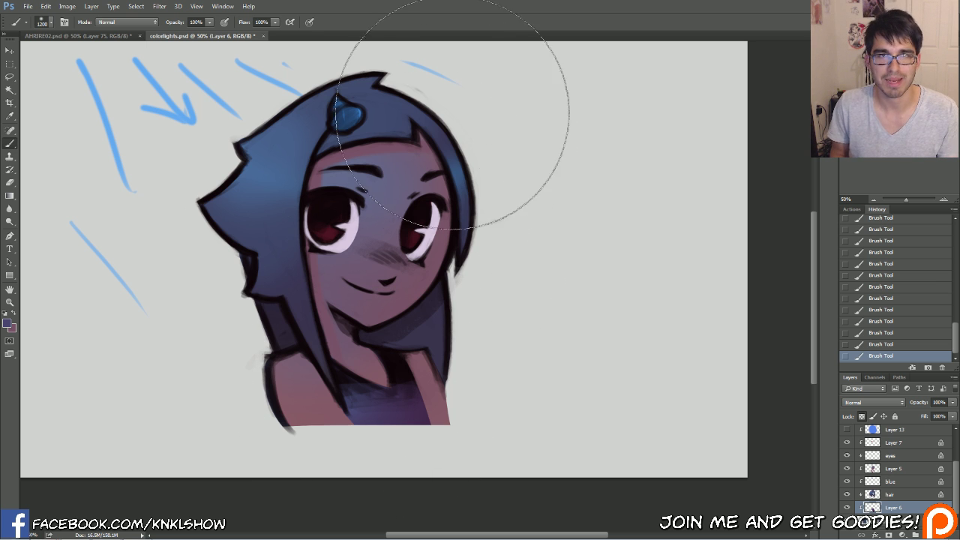
Step: Paint the eye whites light blue on the eyes layer and shift the foreground colour to a slightly deeper blue
{"action": "left_click", "coordinate": [891, 457]}
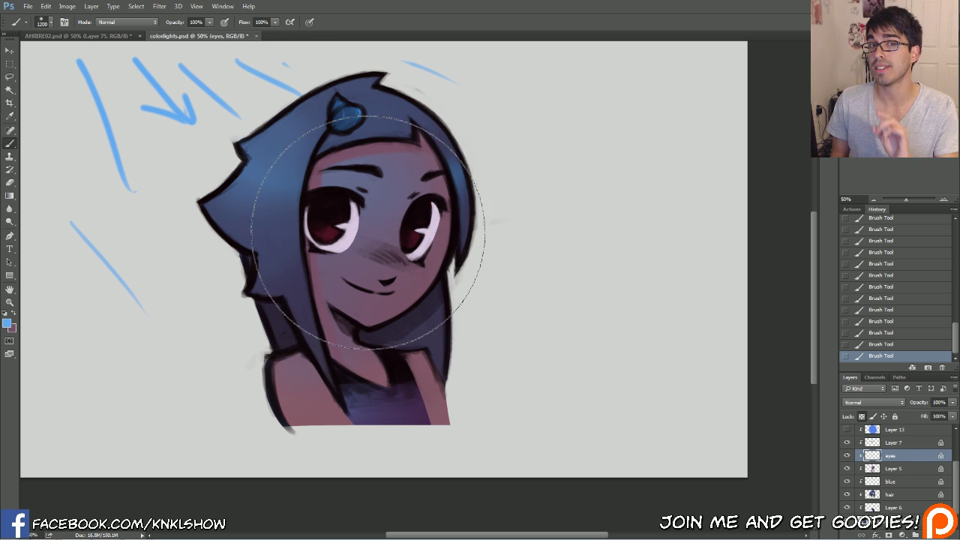
{"action": "left_click_drag", "start_coordinate": [360, 226], "coordinate": [348, 229]}
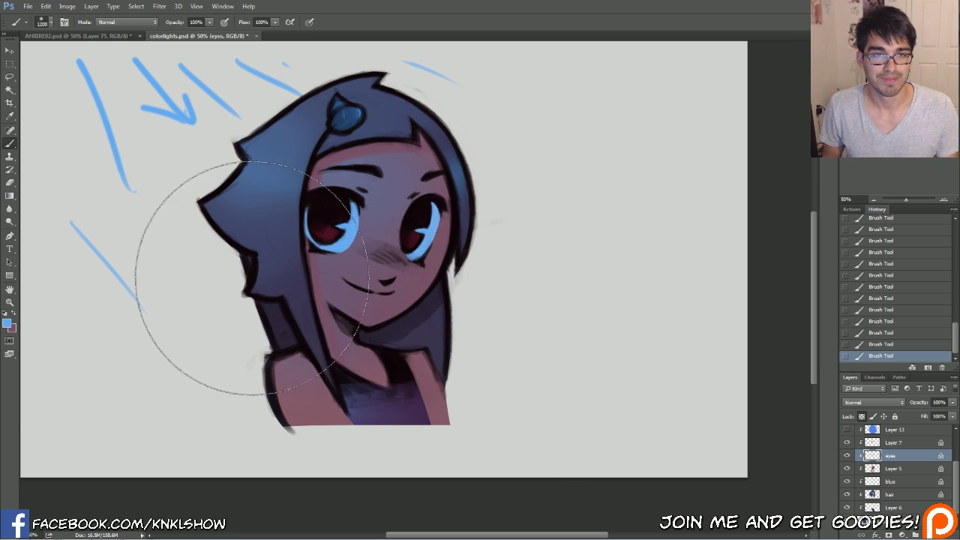
{"action": "left_click", "coordinate": [7, 324]}
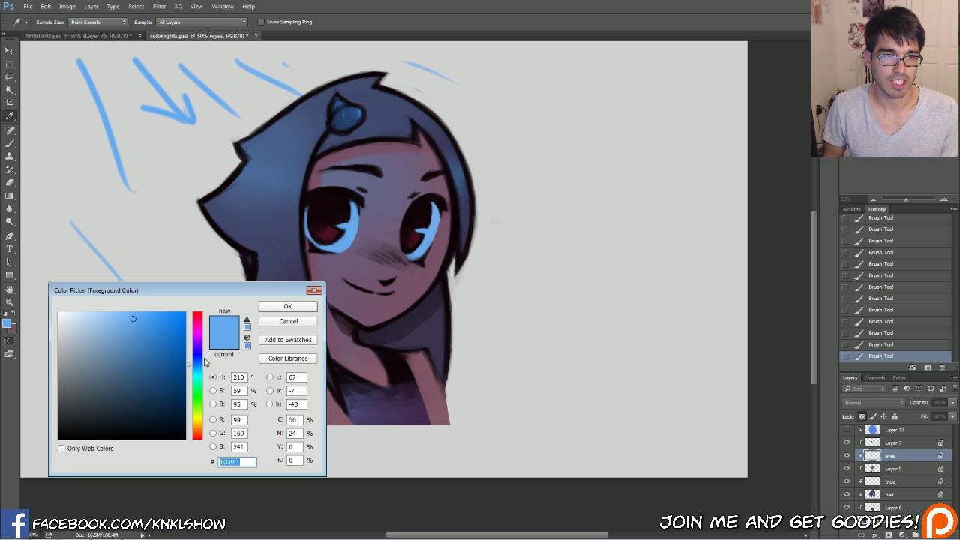
{"action": "left_click", "coordinate": [287, 306]}
Step: Reduce the brush to 200 px for detail work on the eyes layer
{"action": "key", "text": "bracketleft"}
{"action": "key", "text": "bracketleft"}
{"action": "key", "text": "bracketleft"}
{"action": "key", "text": "bracketleft"}
{"action": "key", "text": "bracketleft"}
{"action": "key", "text": "bracketleft"}
{"action": "key", "text": "bracketleft"}
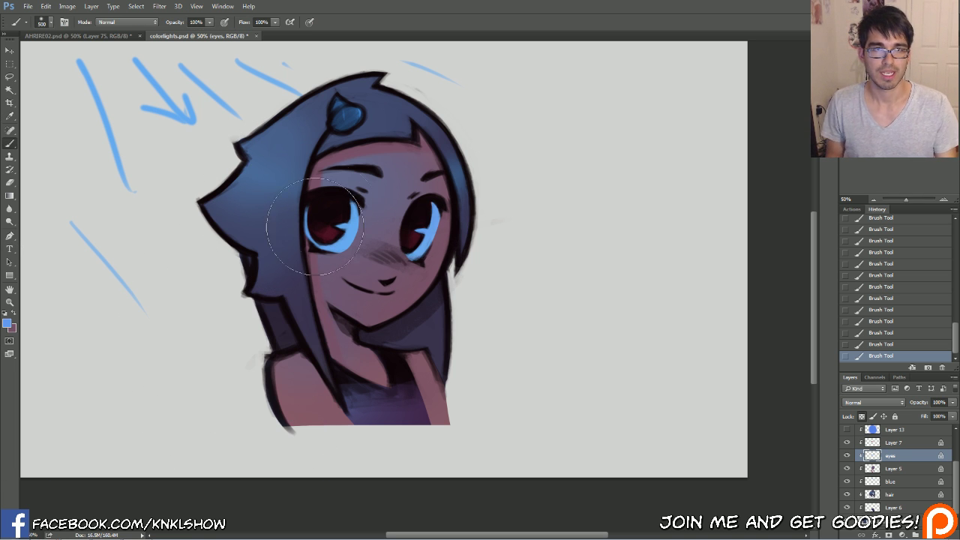
{"action": "key", "text": "bracketleft"}
{"action": "key", "text": "bracketleft"}
{"action": "key", "text": "bracketleft"}
{"action": "key", "text": "bracketleft"}
{"action": "key", "text": "bracketleft"}
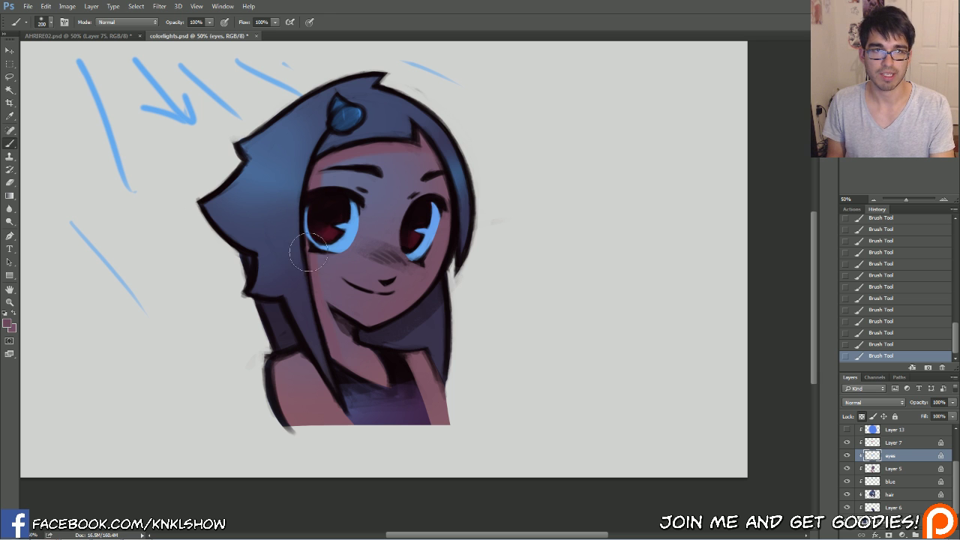
Step: Choose a darker blue at hue 219° and shade the edges of the eye whites with a small brush
{"action": "left_click", "coordinate": [7, 323]}
{"action": "left_click", "coordinate": [148, 354]}
{"action": "left_click", "coordinate": [207, 362]}
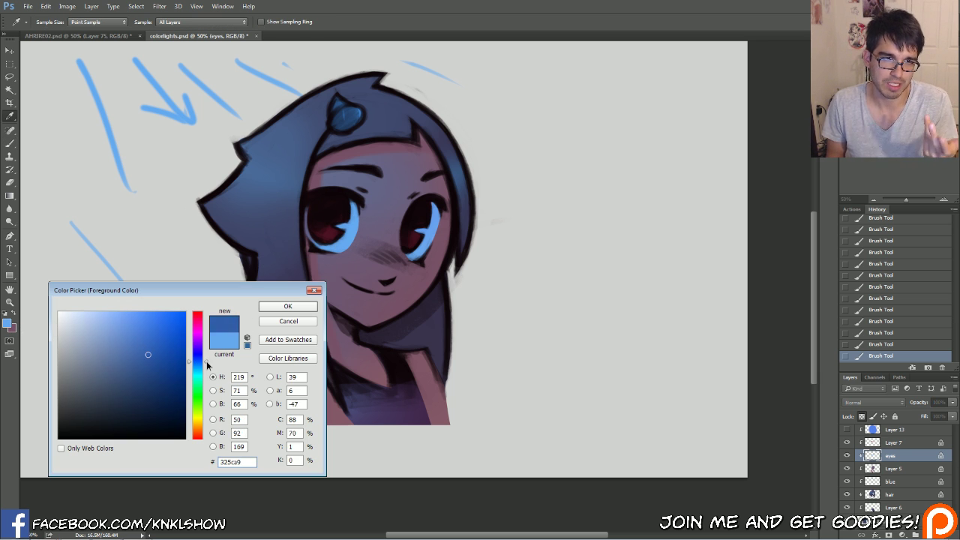
{"action": "left_click", "coordinate": [148, 367]}
{"action": "left_click", "coordinate": [287, 307]}
{"action": "key", "text": "b"}
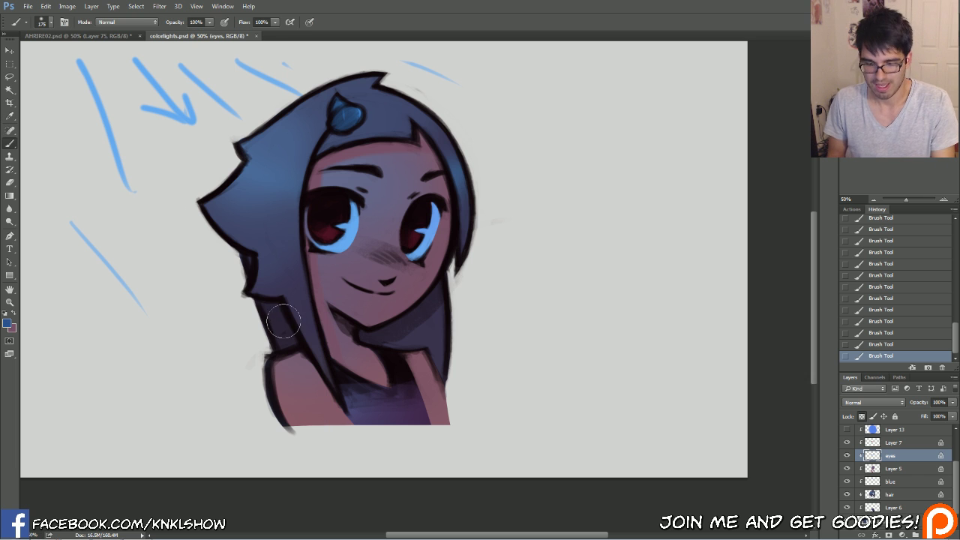
{"action": "key", "text": "bracketleft"}
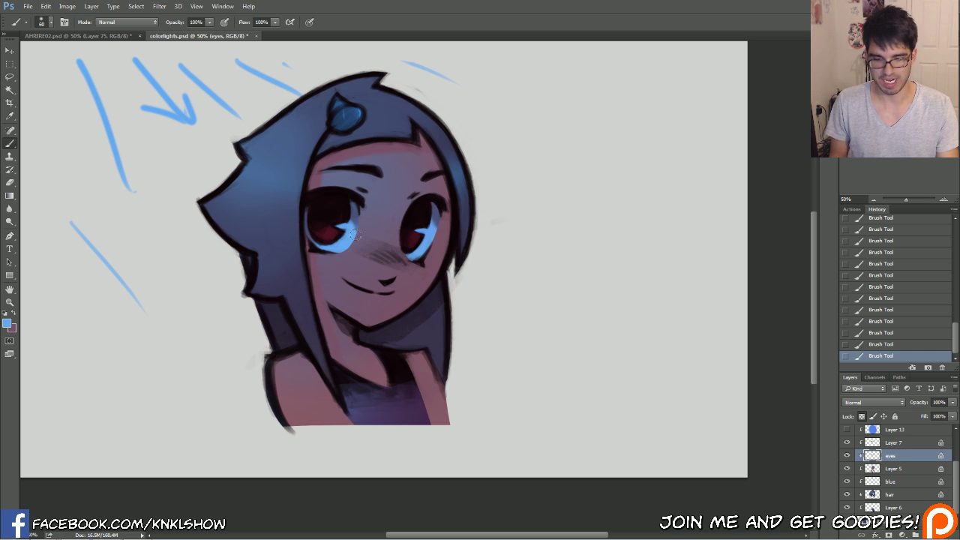
{"action": "key", "text": "bracketright"}
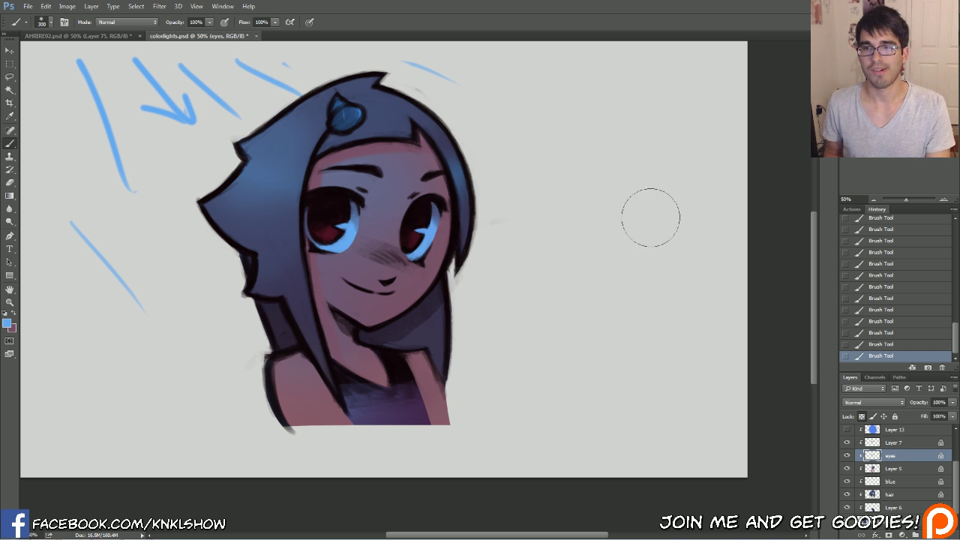
{"action": "mouse_move", "coordinate": [956, 336]}
{"action": "left_mouse_down"}
{"action": "mouse_move", "coordinate": [956, 299]}
{"action": "mouse_move", "coordinate": [953, 349]}
{"action": "left_mouse_up"}
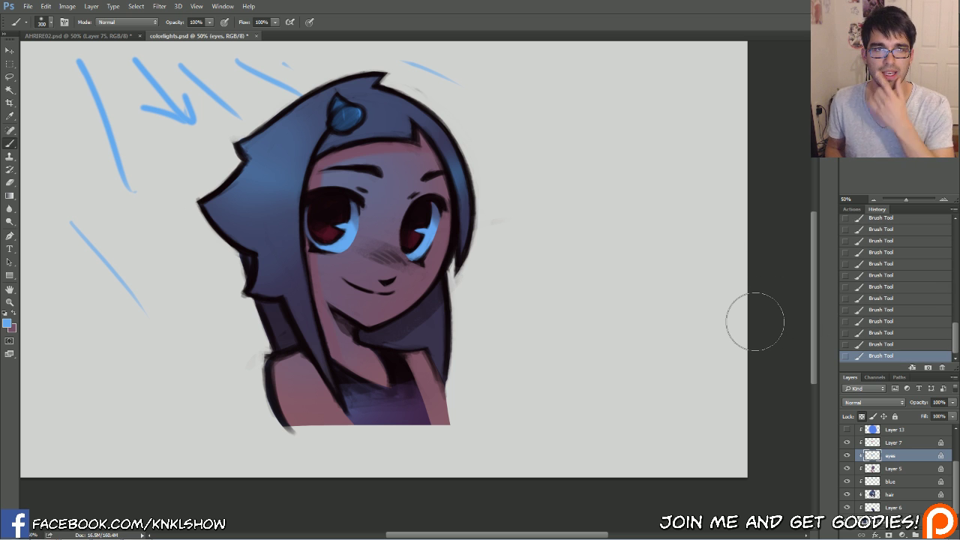
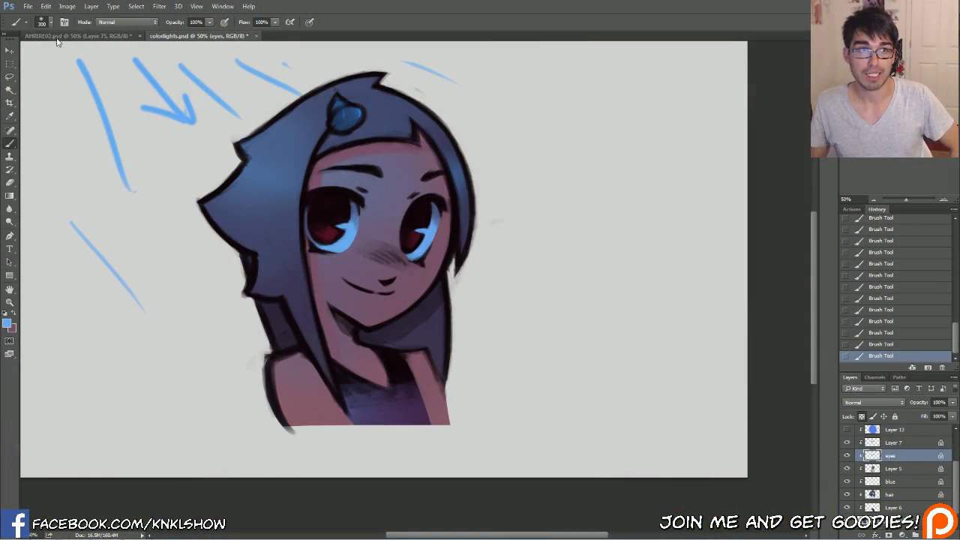
Step: Switch to the AHRIRE02.psd document and hide Layer 66
{"action": "left_click", "coordinate": [60, 36]}
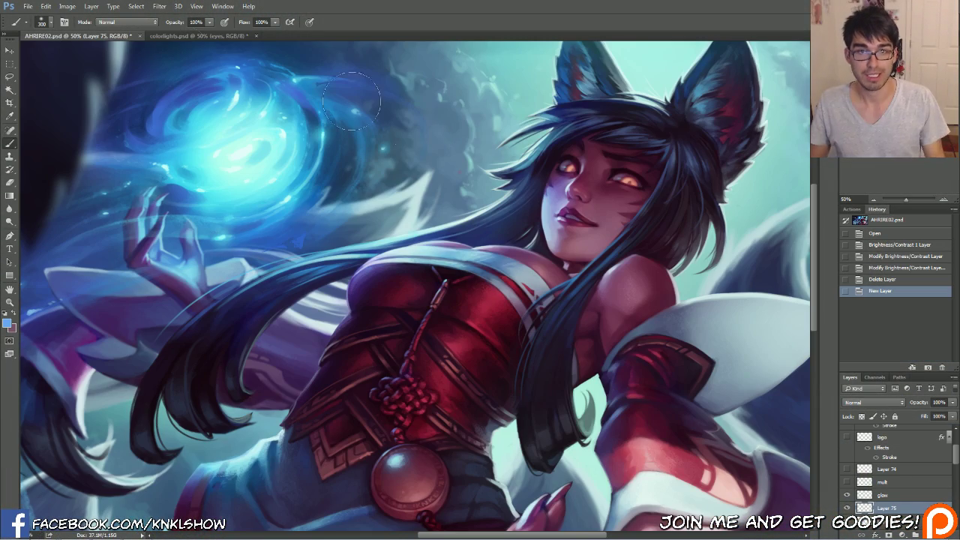
{"action": "key", "text": "ctrl+plus"}
{"action": "mouse_move", "coordinate": [300, 338]}
{"action": "left_mouse_down"}
{"action": "mouse_move", "coordinate": [322, 290]}
{"action": "mouse_move", "coordinate": [666, 217]}
{"action": "mouse_move", "coordinate": [662, 197]}
{"action": "left_mouse_up"}
{"action": "key", "text": "ctrl+minus"}
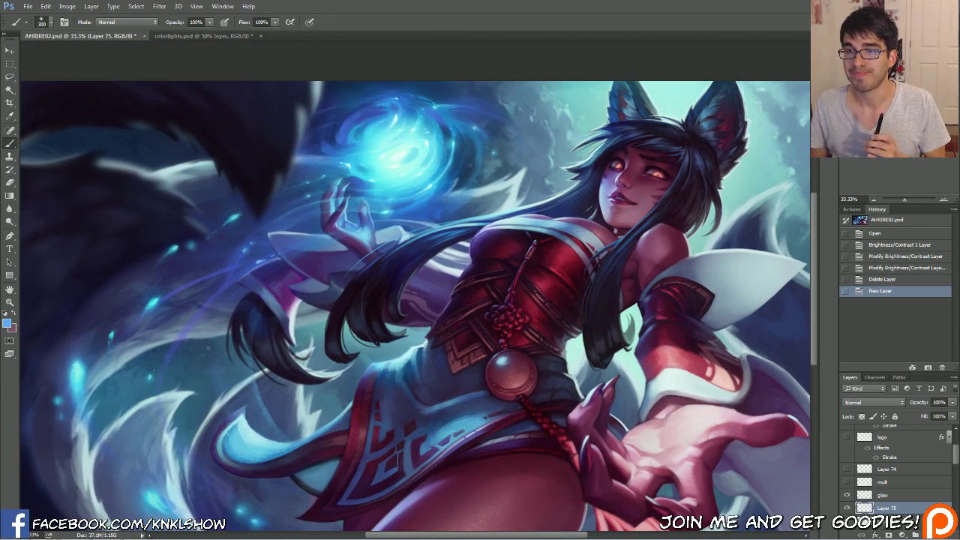
{"action": "scroll", "coordinate": [891, 469], "scroll_direction": "down", "scroll_amount": 5}
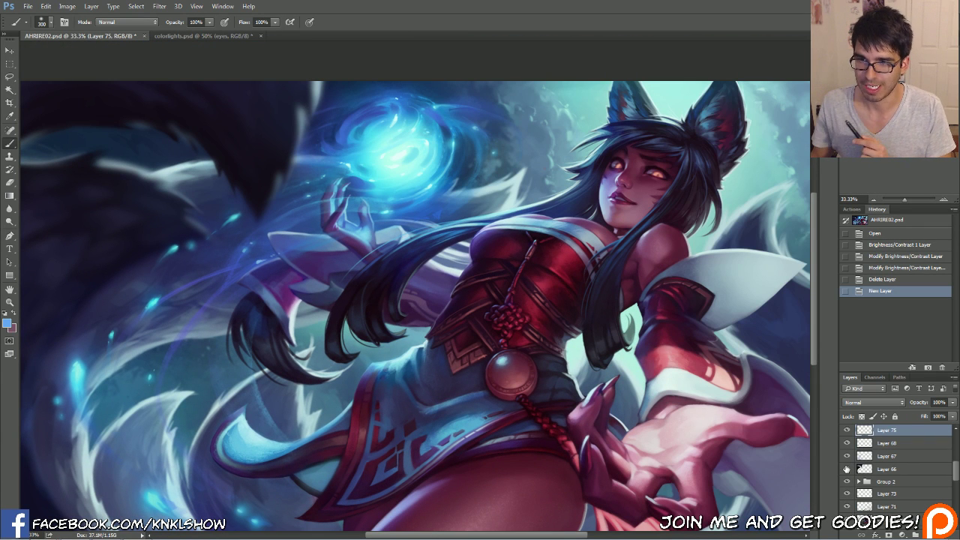
{"action": "left_click", "coordinate": [847, 469]}
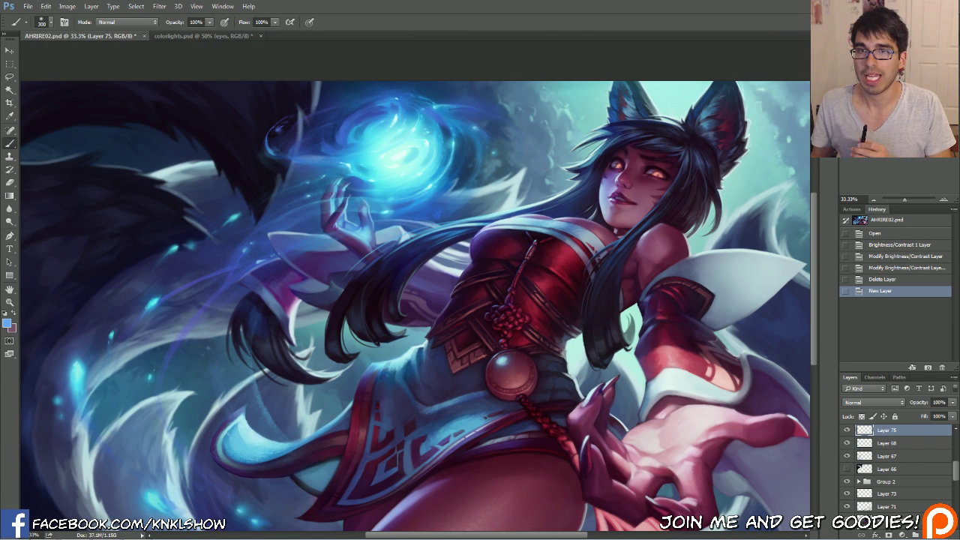
Step: Set up a new layer above Layer 75 for painting with the 75 px CHALK brush in the orb's near-white
{"action": "right_click", "coordinate": [342, 216]}
{"action": "left_click", "coordinate": [375, 338]}
{"action": "left_click", "coordinate": [500, 249]}
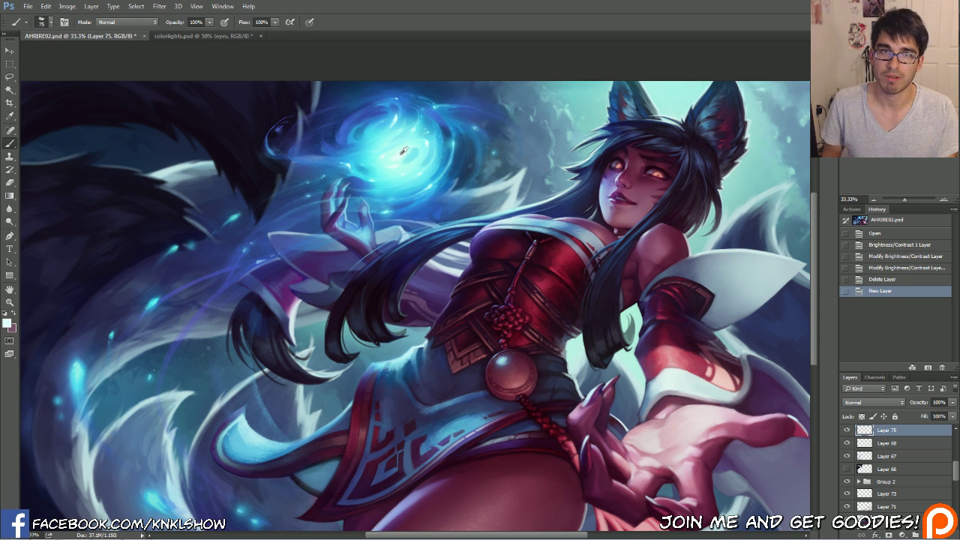
{"action": "key", "text": "ctrl+shift+n"}
{"action": "key", "text": "Return"}
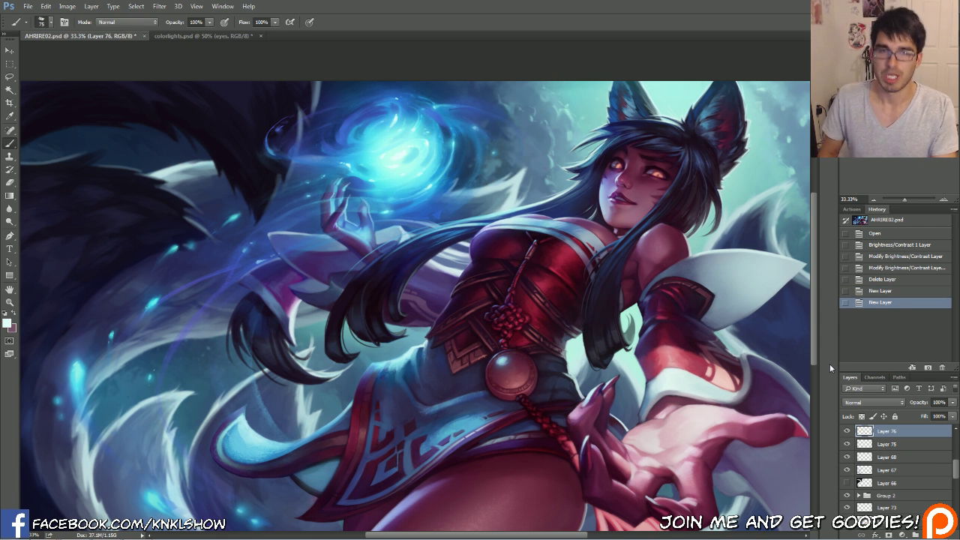
Step: Try near-white strokes with an enlarged CHALK brush on Layer 76 between the glowing orb and the character's face
{"action": "key", "text": "bracketright"}
{"action": "key", "text": "bracketright"}
{"action": "mouse_move", "coordinate": [495, 124]}
{"action": "left_mouse_down"}
{"action": "mouse_move", "coordinate": [551, 244]}
{"action": "mouse_move", "coordinate": [536, 251]}
{"action": "left_mouse_up"}
{"action": "mouse_move", "coordinate": [476, 152]}
{"action": "left_mouse_down"}
{"action": "mouse_move", "coordinate": [511, 257]}
{"action": "mouse_move", "coordinate": [519, 225]}
{"action": "mouse_move", "coordinate": [504, 187]}
{"action": "mouse_move", "coordinate": [528, 219]}
{"action": "mouse_move", "coordinate": [483, 210]}
{"action": "mouse_move", "coordinate": [495, 225]}
{"action": "left_mouse_up"}
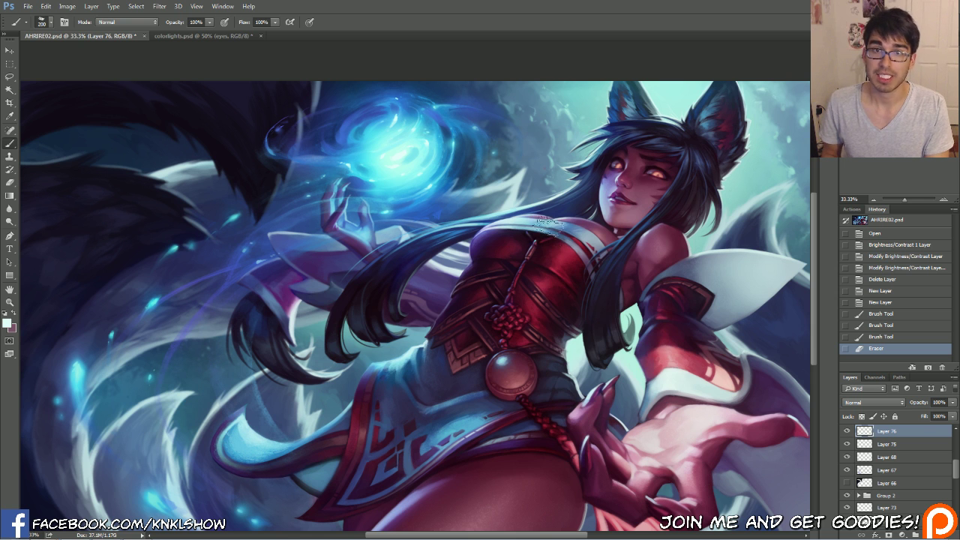
Step: Select the HAIR brush and paint a fan of curved near-white strands on Layer 76 between the orb and the character's head
{"action": "right_click", "coordinate": [545, 228]}
{"action": "left_click_drag", "start_coordinate": [663, 317], "coordinate": [663, 329]}
{"action": "left_click", "coordinate": [605, 338]}
{"action": "key", "text": "Return"}
{"action": "scroll", "coordinate": [743, 240], "scroll_direction": "down", "scroll_amount": 1}
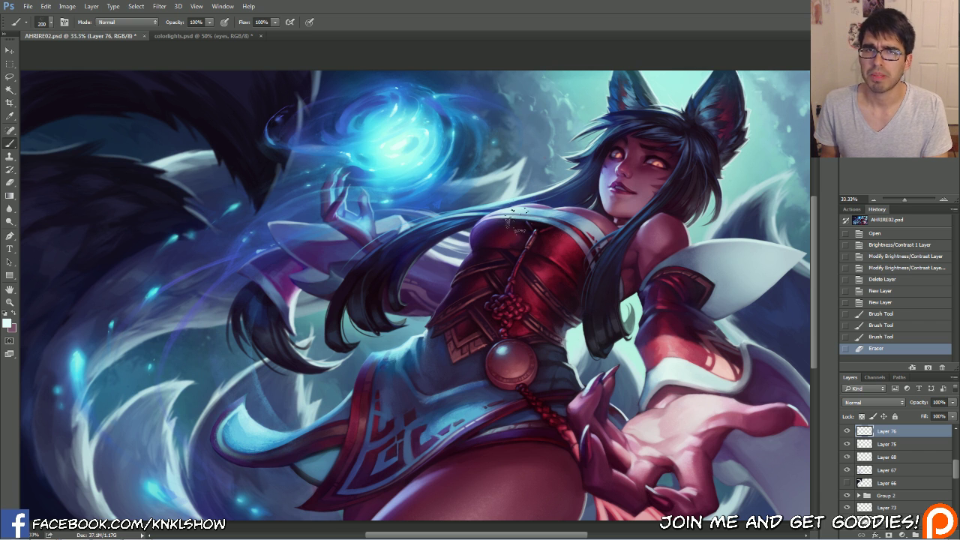
{"action": "left_click_drag", "start_coordinate": [518, 226], "coordinate": [529, 101]}
{"action": "left_click_drag", "start_coordinate": [504, 214], "coordinate": [574, 98]}
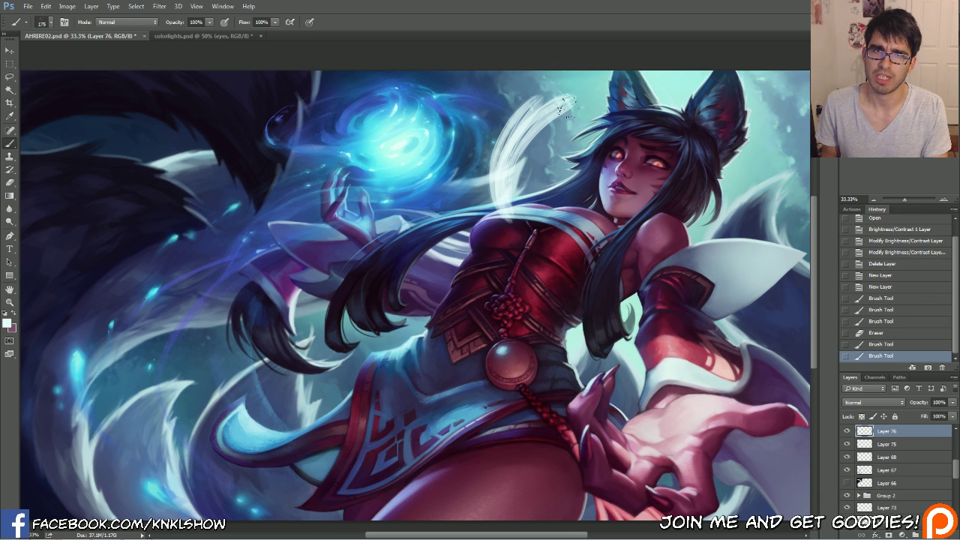
{"action": "left_click_drag", "start_coordinate": [480, 214], "coordinate": [529, 102]}
{"action": "left_click_drag", "start_coordinate": [510, 201], "coordinate": [589, 127]}
{"action": "mouse_move", "coordinate": [499, 199]}
{"action": "left_mouse_down"}
{"action": "mouse_move", "coordinate": [469, 165]}
{"action": "mouse_move", "coordinate": [517, 98]}
{"action": "left_mouse_up"}
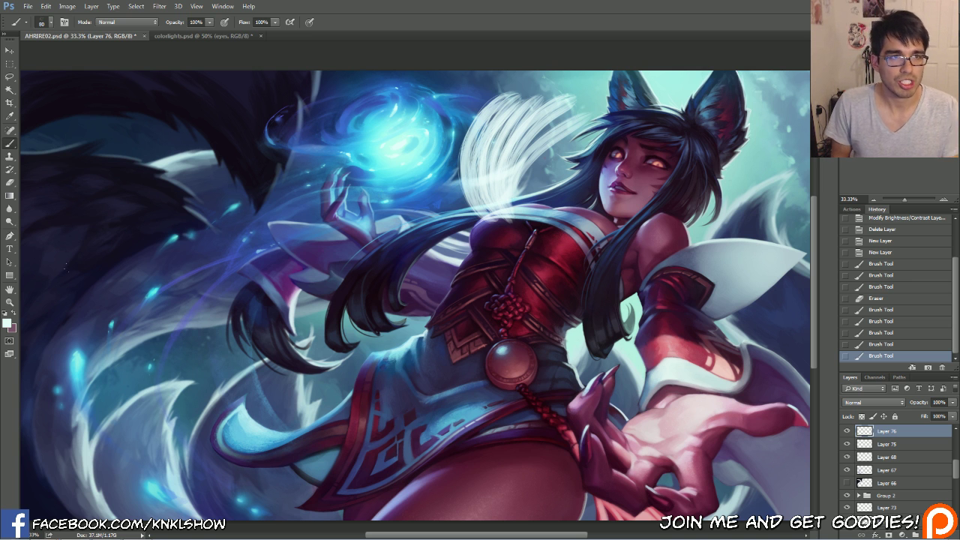
Step: Build up a dark navy mass of fur on Layer 76 below the raised arm with an enlarged HAIR brush
{"action": "key", "text": "]"}
{"action": "key", "text": "]"}
{"action": "left_click_drag", "start_coordinate": [45, 279], "coordinate": [111, 206]}
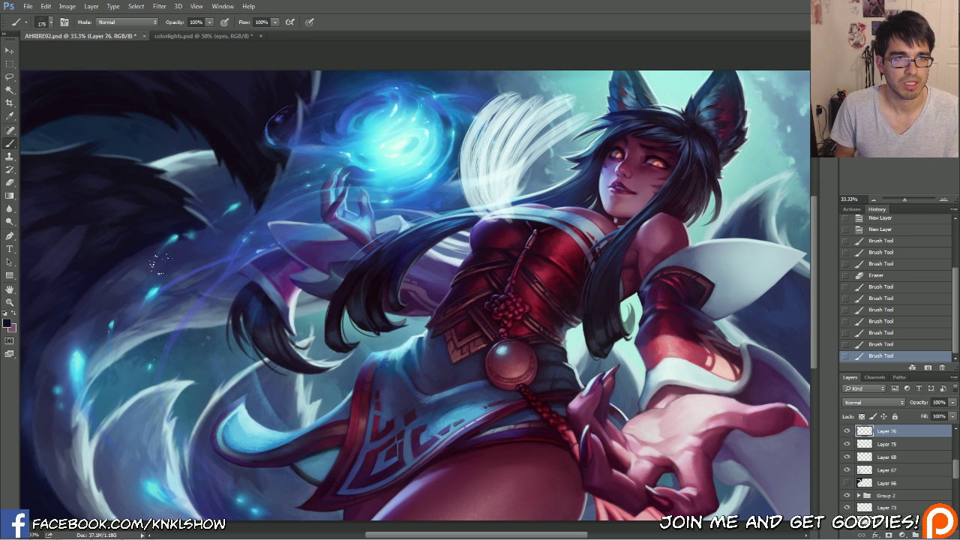
{"action": "key", "text": "]"}
{"action": "mouse_move", "coordinate": [201, 407]}
{"action": "left_mouse_down"}
{"action": "mouse_move", "coordinate": [240, 367]}
{"action": "mouse_move", "coordinate": [244, 378]}
{"action": "mouse_move", "coordinate": [184, 412]}
{"action": "mouse_move", "coordinate": [221, 356]}
{"action": "mouse_move", "coordinate": [199, 366]}
{"action": "mouse_move", "coordinate": [262, 319]}
{"action": "left_mouse_up"}
{"action": "left_click_drag", "start_coordinate": [196, 360], "coordinate": [279, 347]}
{"action": "left_click_drag", "start_coordinate": [225, 397], "coordinate": [296, 337]}
{"action": "mouse_move", "coordinate": [232, 371]}
{"action": "left_mouse_down"}
{"action": "mouse_move", "coordinate": [287, 315]}
{"action": "mouse_move", "coordinate": [300, 319]}
{"action": "left_mouse_up"}
{"action": "mouse_move", "coordinate": [248, 342]}
{"action": "left_mouse_down"}
{"action": "mouse_move", "coordinate": [302, 318]}
{"action": "mouse_move", "coordinate": [218, 348]}
{"action": "mouse_move", "coordinate": [262, 315]}
{"action": "left_mouse_up"}
{"action": "left_click_drag", "start_coordinate": [174, 379], "coordinate": [225, 324]}
{"action": "mouse_move", "coordinate": [240, 402]}
{"action": "left_mouse_down"}
{"action": "mouse_move", "coordinate": [290, 358]}
{"action": "mouse_move", "coordinate": [309, 325]}
{"action": "mouse_move", "coordinate": [236, 340]}
{"action": "mouse_move", "coordinate": [327, 302]}
{"action": "mouse_move", "coordinate": [282, 347]}
{"action": "mouse_move", "coordinate": [314, 276]}
{"action": "left_mouse_up"}
{"action": "key", "text": "["}
{"action": "key", "text": "["}
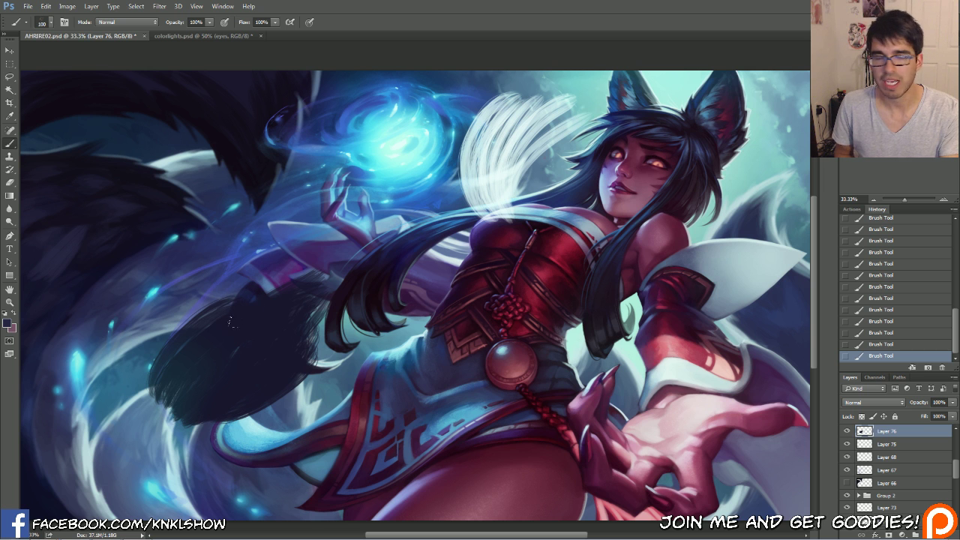
Step: Paint lighter muted purple clumps inside the dark fur mass with the HAIR brush at 100 px, reduced to 80 px
{"action": "key", "text": "bracketright"}
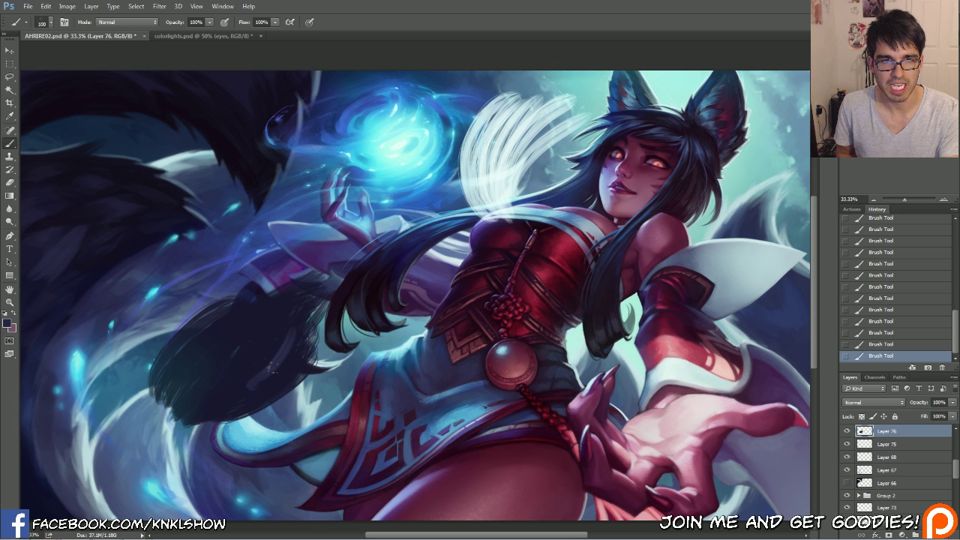
{"action": "left_click_drag", "start_coordinate": [238, 373], "coordinate": [262, 354]}
{"action": "mouse_move", "coordinate": [242, 372]}
{"action": "left_mouse_down"}
{"action": "mouse_move", "coordinate": [279, 342]}
{"action": "mouse_move", "coordinate": [259, 369]}
{"action": "left_mouse_up"}
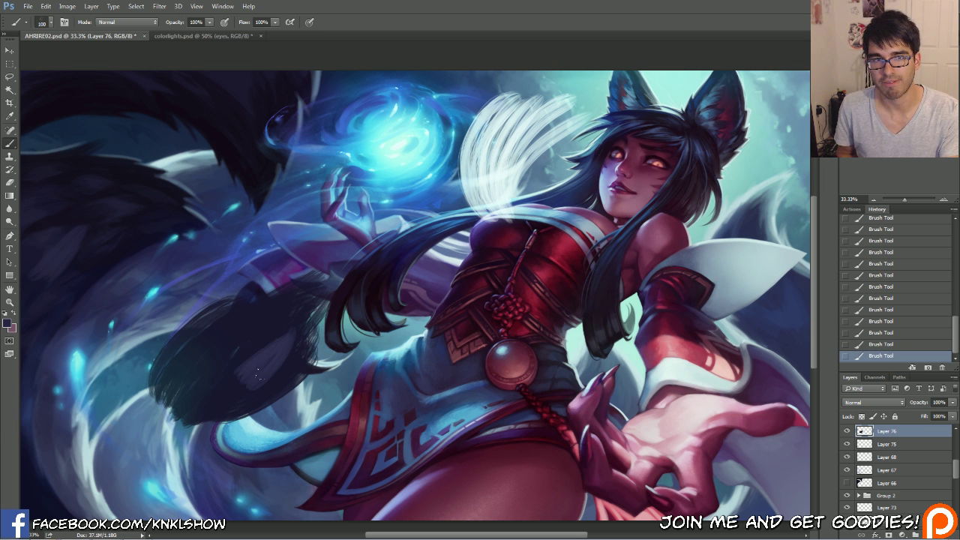
{"action": "mouse_move", "coordinate": [208, 393]}
{"action": "left_mouse_down"}
{"action": "mouse_move", "coordinate": [251, 343]}
{"action": "mouse_move", "coordinate": [195, 366]}
{"action": "mouse_move", "coordinate": [229, 357]}
{"action": "mouse_move", "coordinate": [219, 369]}
{"action": "mouse_move", "coordinate": [275, 327]}
{"action": "mouse_move", "coordinate": [251, 351]}
{"action": "mouse_move", "coordinate": [275, 324]}
{"action": "left_mouse_up"}
{"action": "key", "text": "bracketleft"}
{"action": "left_click_drag", "start_coordinate": [267, 343], "coordinate": [286, 320]}
{"action": "left_click_drag", "start_coordinate": [233, 343], "coordinate": [245, 336]}
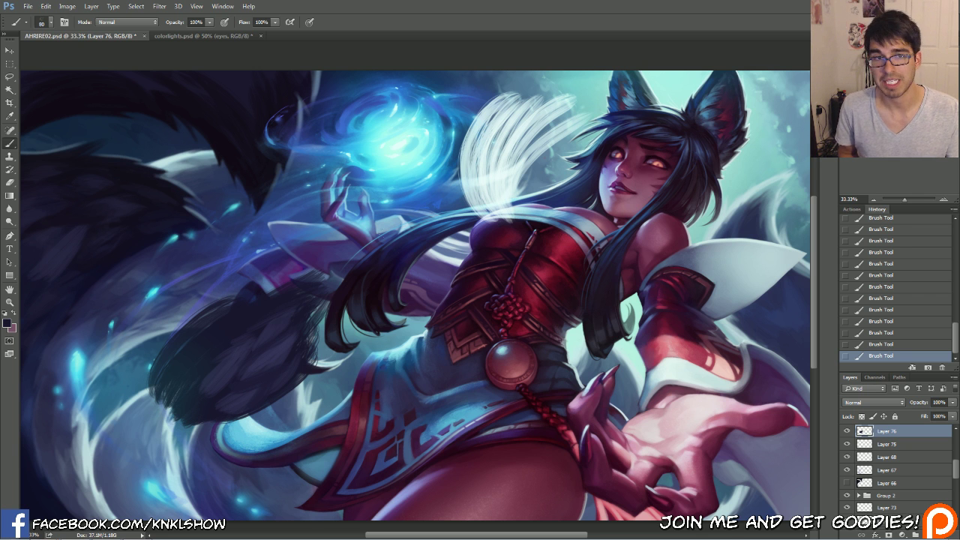
Step: Switch to the CHALK brush and reduce it to 25 px for detailing the fur
{"action": "right_click", "coordinate": [320, 345]}
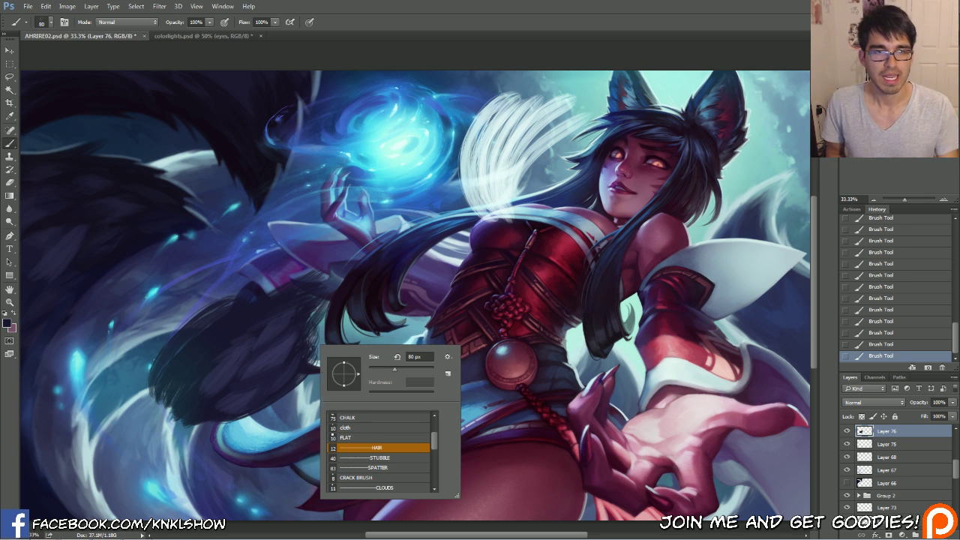
{"action": "double_click", "coordinate": [355, 420]}
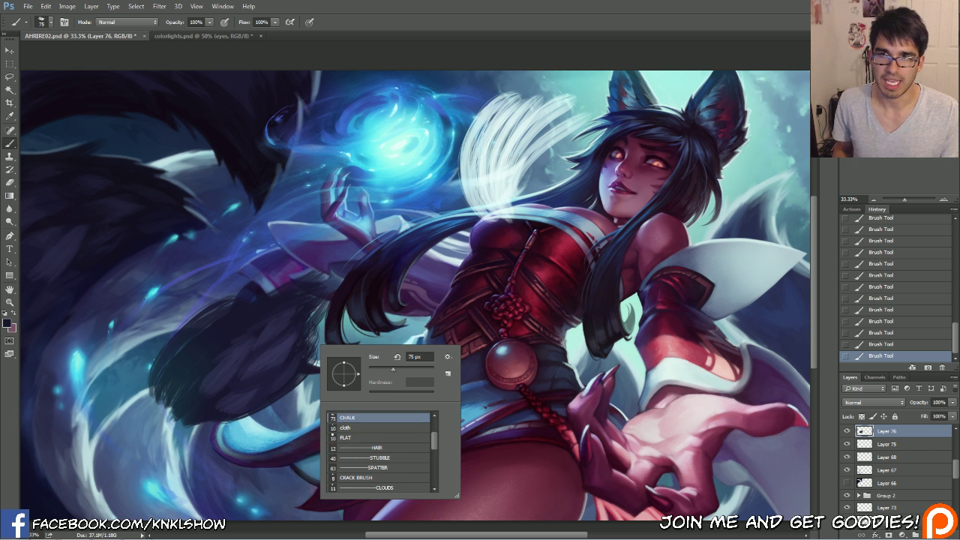
{"action": "scroll", "coordinate": [298, 326], "scroll_direction": "down", "scroll_amount": 1}
{"action": "left_click", "coordinate": [944, 199]}
{"action": "left_click_drag", "start_coordinate": [356, 328], "coordinate": [548, 290]}
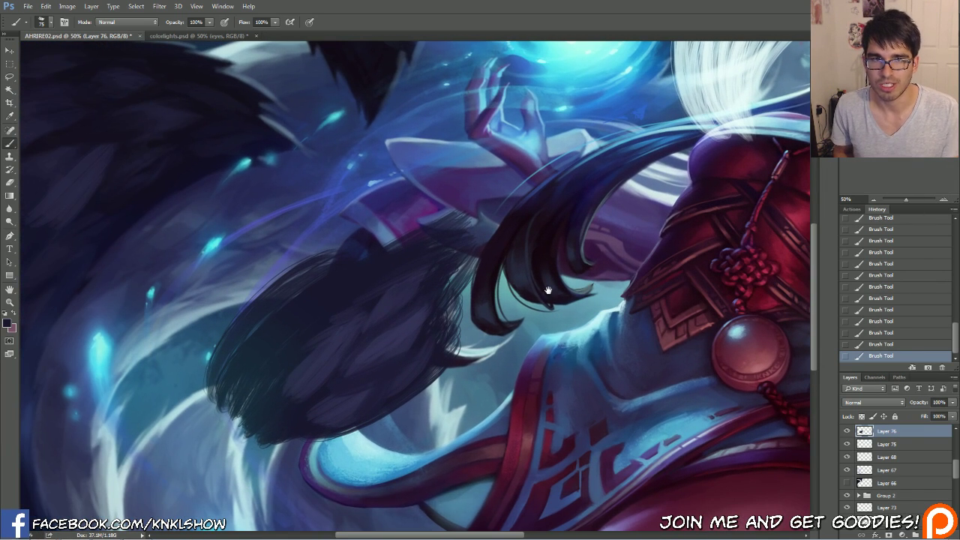
{"action": "key", "text": "["}
{"action": "key", "text": "["}
{"action": "key", "text": "["}
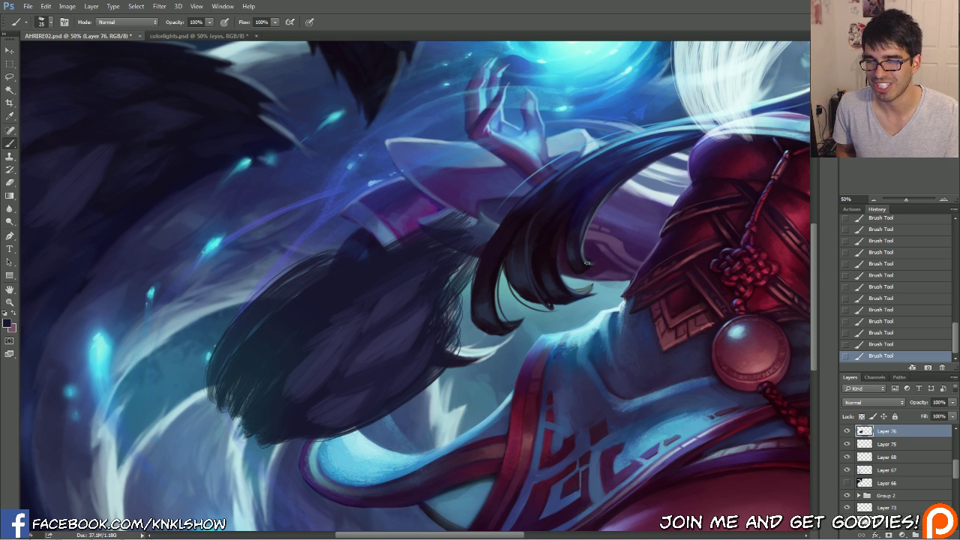
Step: Move Layer 76 above the Brightness/Contrast adjustment layer, adding small test strokes to the fur
{"action": "scroll", "coordinate": [948, 461], "scroll_direction": "up", "scroll_amount": 3}
{"action": "left_click_drag", "start_coordinate": [894, 489], "coordinate": [894, 514]}
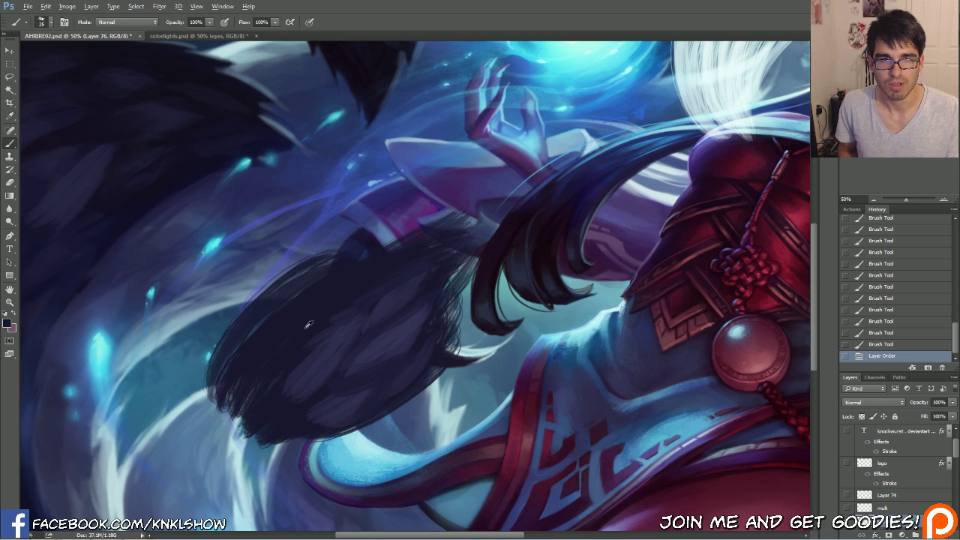
{"action": "mouse_move", "coordinate": [357, 309]}
{"action": "left_mouse_down"}
{"action": "mouse_move", "coordinate": [338, 303]}
{"action": "mouse_move", "coordinate": [368, 310]}
{"action": "left_mouse_up"}
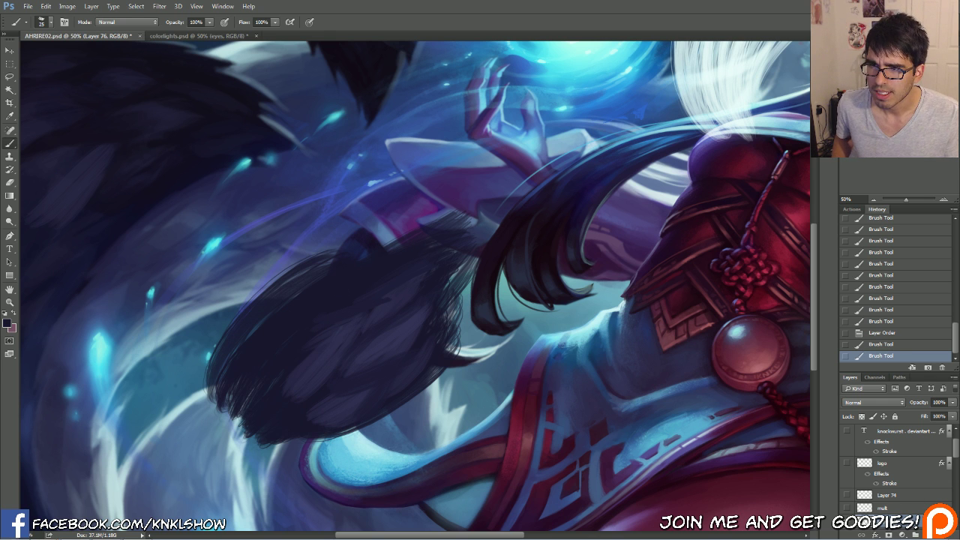
{"action": "scroll", "coordinate": [953, 450], "scroll_direction": "down", "scroll_amount": 2}
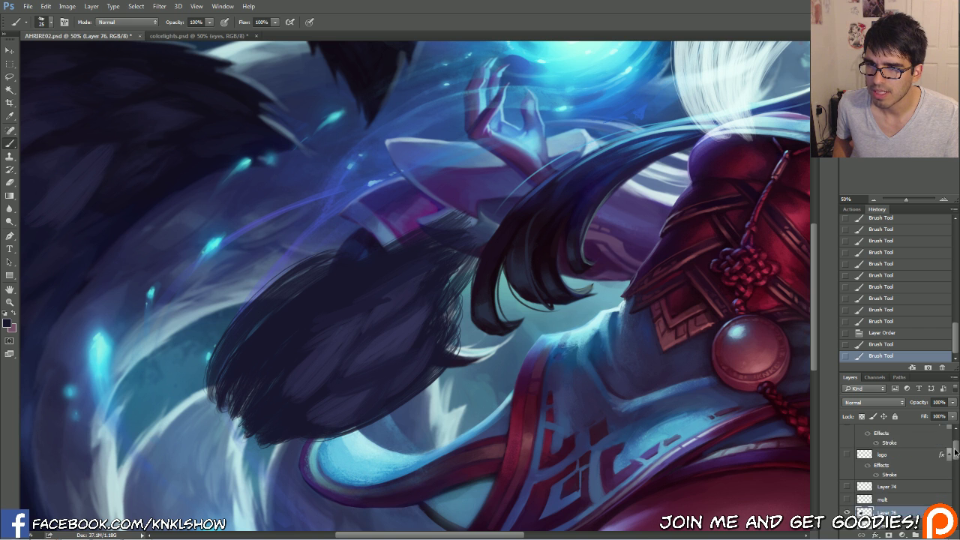
{"action": "scroll", "coordinate": [913, 427], "scroll_direction": "up", "scroll_amount": 4}
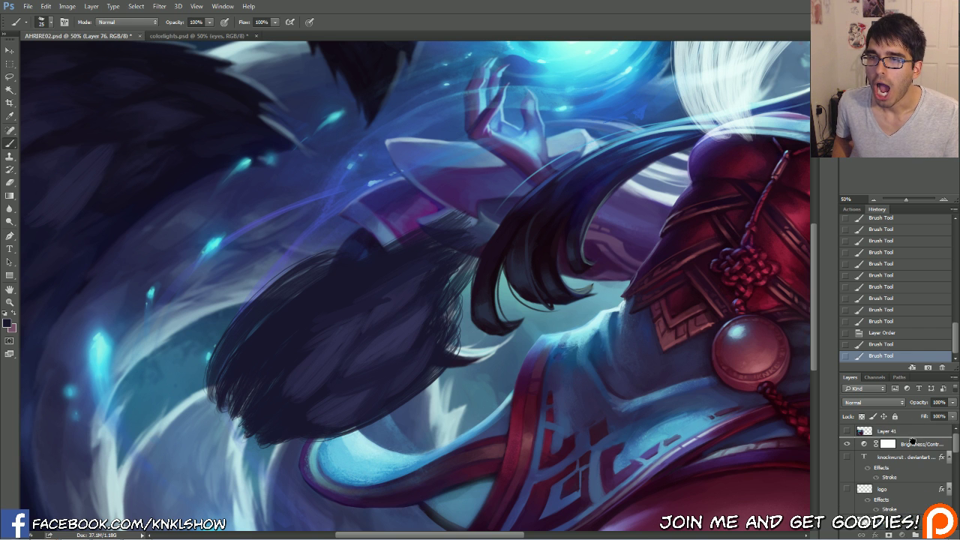
{"action": "left_click_drag", "start_coordinate": [913, 438], "coordinate": [912, 438]}
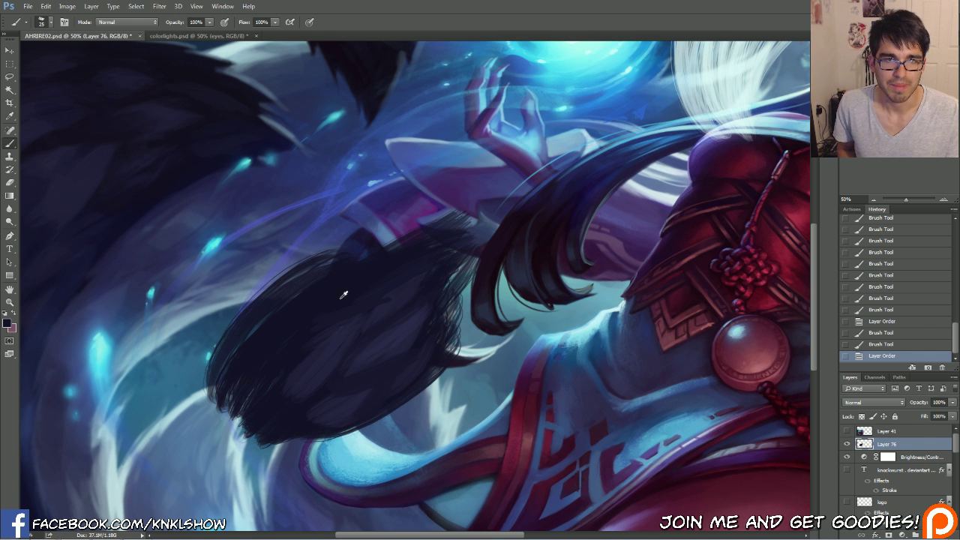
Step: Paint fine dark navy strokes inside the Layer 76 fur mass and sharpen its upper tip, using a colour sampled from the fur
{"action": "mouse_move", "coordinate": [314, 336]}
{"action": "left_mouse_down"}
{"action": "mouse_move", "coordinate": [347, 319]}
{"action": "mouse_move", "coordinate": [353, 345]}
{"action": "mouse_move", "coordinate": [358, 324]}
{"action": "left_mouse_up"}
{"action": "left_click", "coordinate": [354, 329], "text": "alt"}
{"action": "mouse_move", "coordinate": [358, 324]}
{"action": "left_mouse_down"}
{"action": "mouse_move", "coordinate": [368, 307]}
{"action": "mouse_move", "coordinate": [349, 355]}
{"action": "mouse_move", "coordinate": [361, 306]}
{"action": "mouse_move", "coordinate": [388, 298]}
{"action": "left_mouse_up"}
{"action": "key", "text": "bracketright"}
{"action": "key", "text": "bracketright"}
{"action": "left_click_drag", "start_coordinate": [440, 264], "coordinate": [438, 266]}
{"action": "left_click_drag", "start_coordinate": [436, 267], "coordinate": [433, 269]}
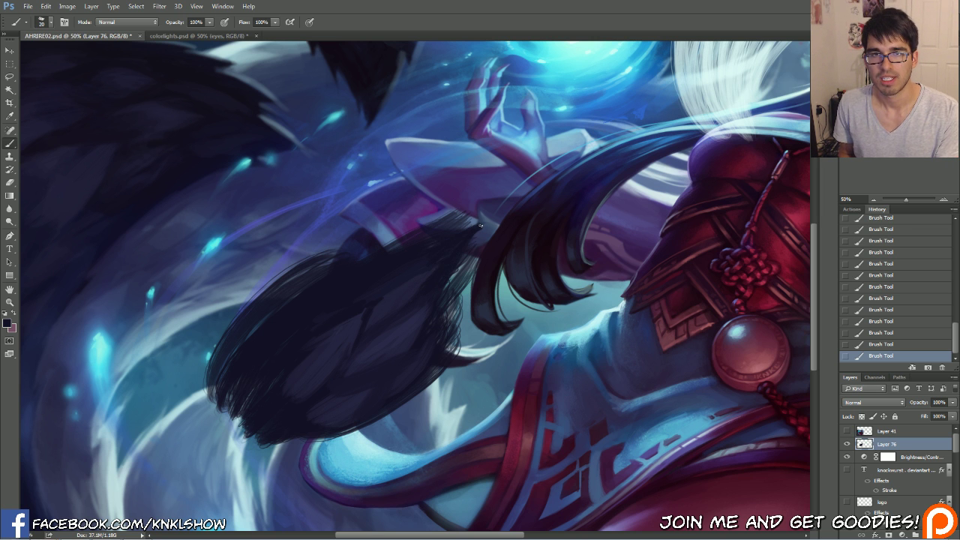
Step: Switch to the Eraser with a textured brush tip for cleaning up the upper end of the fur
{"action": "left_click", "coordinate": [943, 199]}
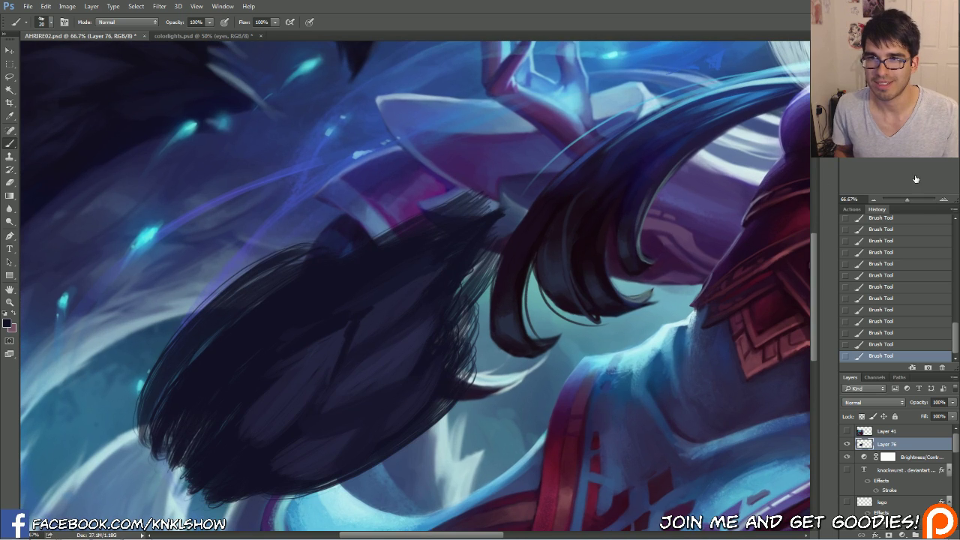
{"action": "left_click", "coordinate": [944, 199]}
{"action": "left_click_drag", "start_coordinate": [520, 207], "coordinate": [515, 277]}
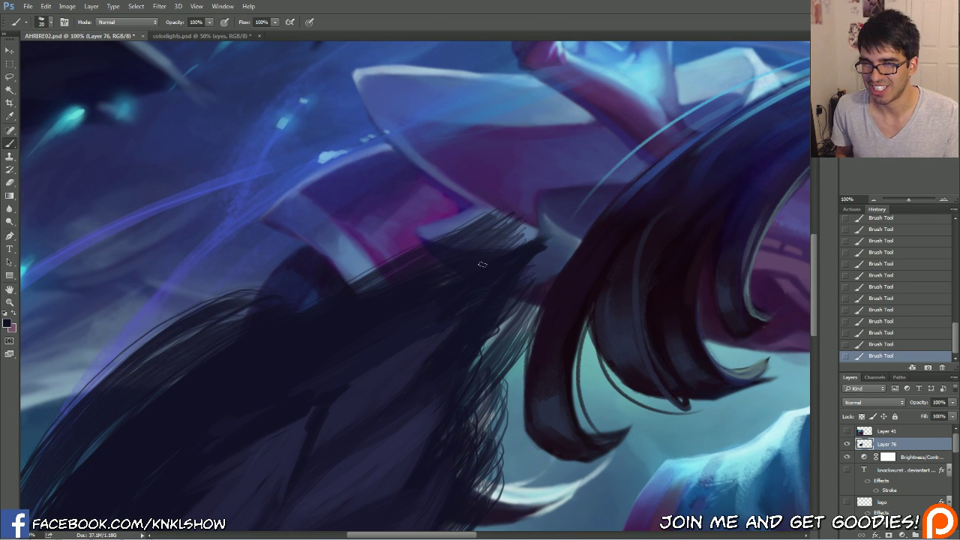
{"action": "left_click", "coordinate": [13, 186]}
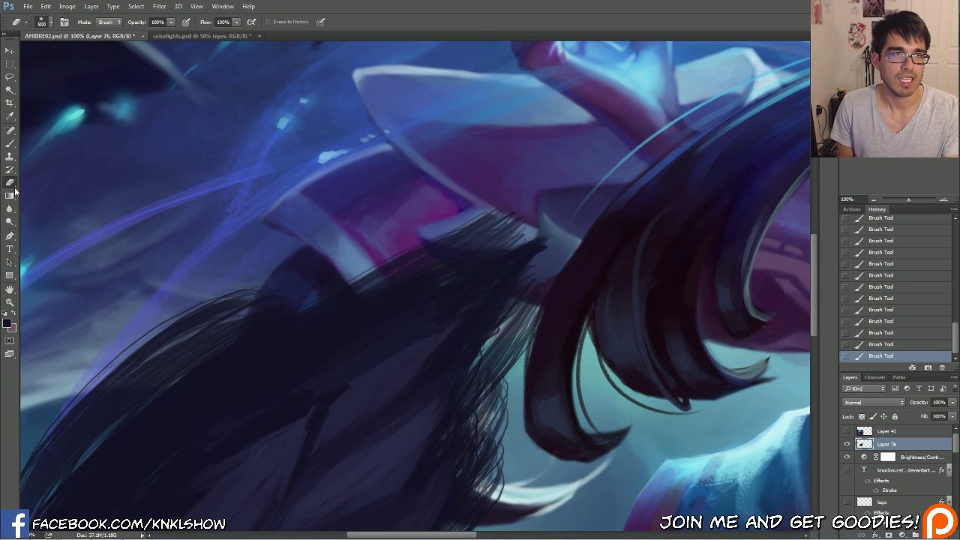
{"action": "right_click", "coordinate": [274, 270]}
{"action": "left_click", "coordinate": [277, 347]}
{"action": "left_click_drag", "start_coordinate": [750, 210], "coordinate": [771, 189]}
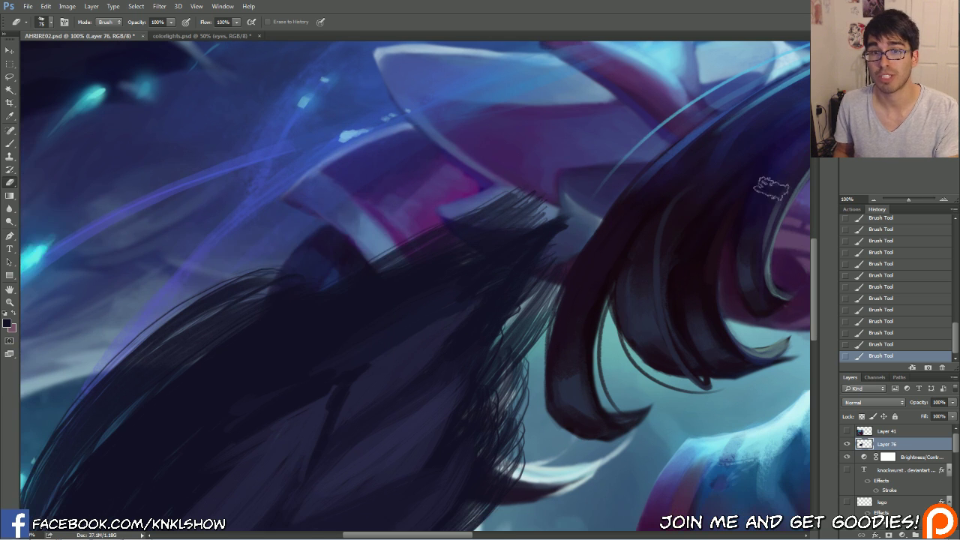
Step: Erase the stray hairs around the fur's upper tip and along its inner edge to leave a clean pointed silhouette
{"action": "left_click_drag", "start_coordinate": [564, 239], "coordinate": [535, 268]}
{"action": "left_click_drag", "start_coordinate": [564, 219], "coordinate": [497, 233]}
{"action": "left_click_drag", "start_coordinate": [544, 216], "coordinate": [504, 226]}
{"action": "mouse_move", "coordinate": [530, 195]}
{"action": "left_mouse_down"}
{"action": "mouse_move", "coordinate": [438, 231]}
{"action": "mouse_move", "coordinate": [500, 216]}
{"action": "left_mouse_up"}
{"action": "mouse_move", "coordinate": [455, 231]}
{"action": "left_mouse_down"}
{"action": "mouse_move", "coordinate": [559, 196]}
{"action": "mouse_move", "coordinate": [492, 234]}
{"action": "mouse_move", "coordinate": [539, 218]}
{"action": "mouse_move", "coordinate": [542, 208]}
{"action": "mouse_move", "coordinate": [508, 196]}
{"action": "mouse_move", "coordinate": [453, 226]}
{"action": "left_mouse_up"}
{"action": "key", "text": "bracketright"}
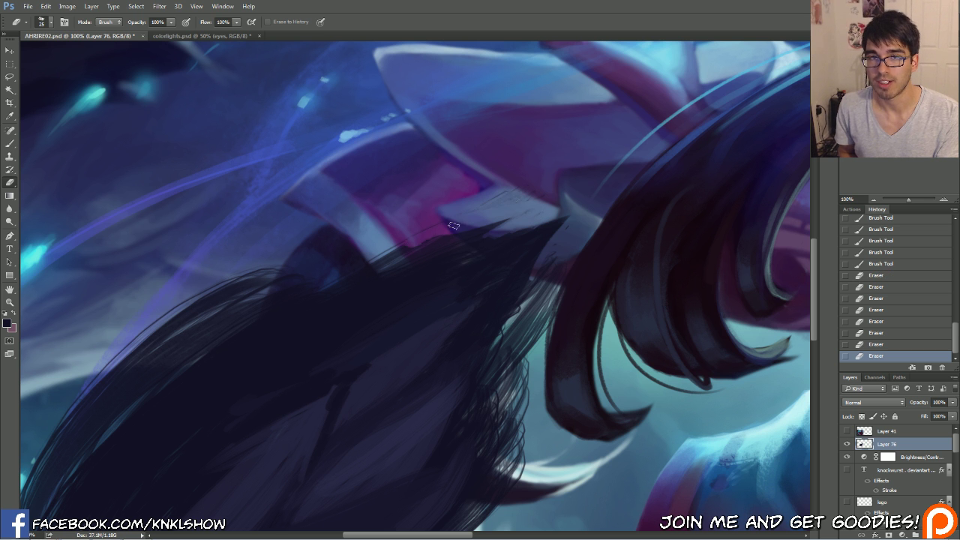
{"action": "key", "text": "bracketright"}
{"action": "mouse_move", "coordinate": [557, 259]}
{"action": "left_mouse_down"}
{"action": "mouse_move", "coordinate": [537, 337]}
{"action": "mouse_move", "coordinate": [535, 435]}
{"action": "left_mouse_up"}
Step: Hide the demo fur on Layer 76 and toggle the visibility of Layer 66 to show the foreground tails blurred
{"action": "left_click", "coordinate": [872, 201]}
{"action": "left_click", "coordinate": [871, 201]}
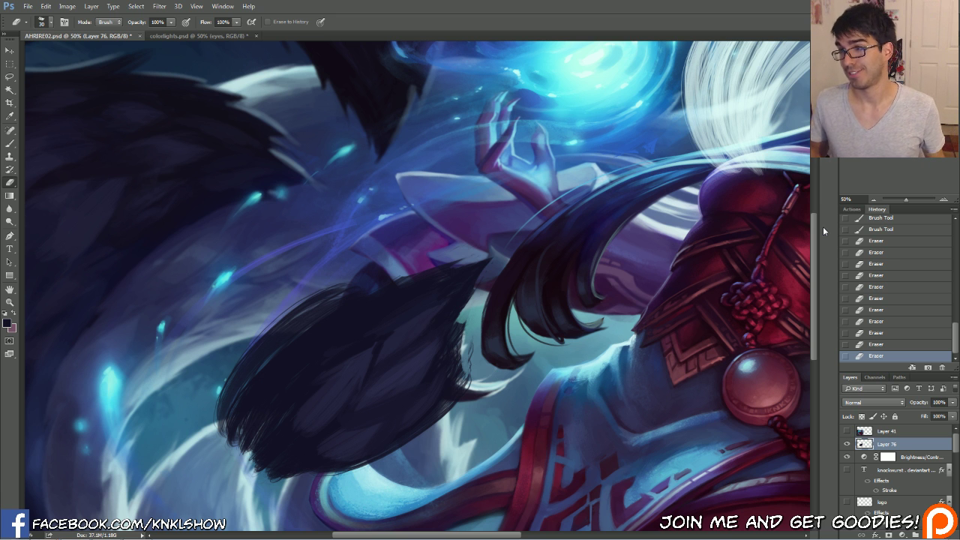
{"action": "left_click", "coordinate": [847, 444]}
{"action": "scroll", "coordinate": [866, 473], "scroll_direction": "down", "scroll_amount": 2}
{"action": "scroll", "coordinate": [866, 474], "scroll_direction": "down", "scroll_amount": 1}
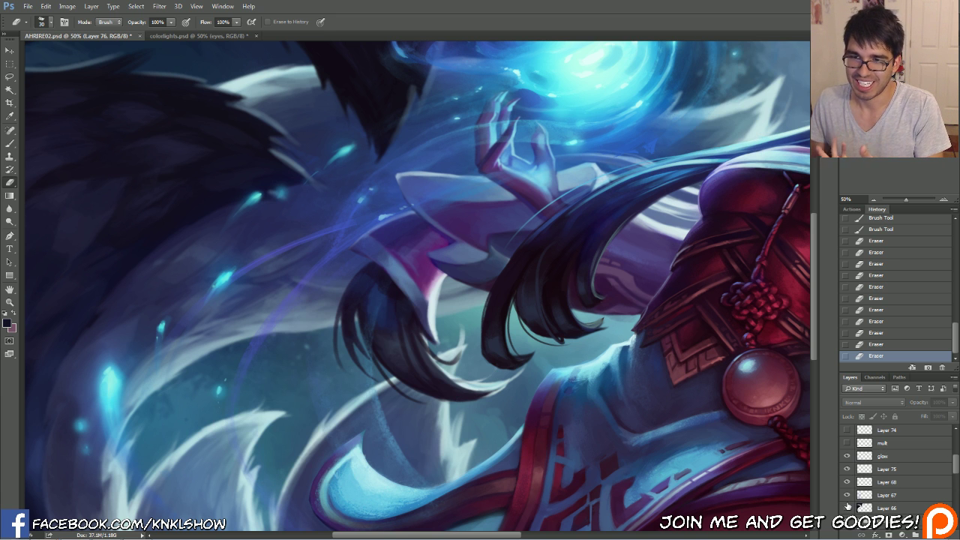
{"action": "left_click", "coordinate": [847, 507]}
{"action": "key", "text": "ctrl+minus"}
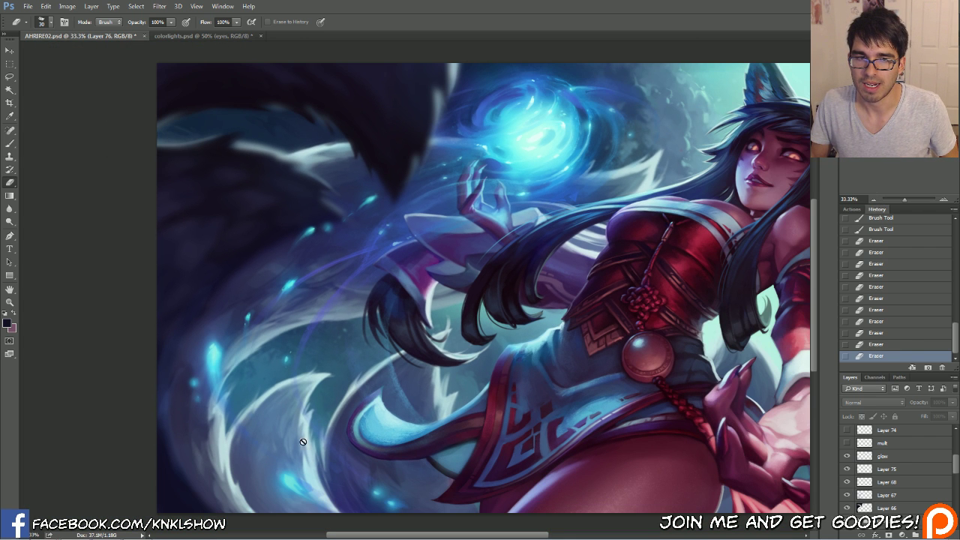
{"action": "left_click", "coordinate": [943, 199]}
{"action": "left_click_drag", "start_coordinate": [541, 465], "coordinate": [535, 370]}
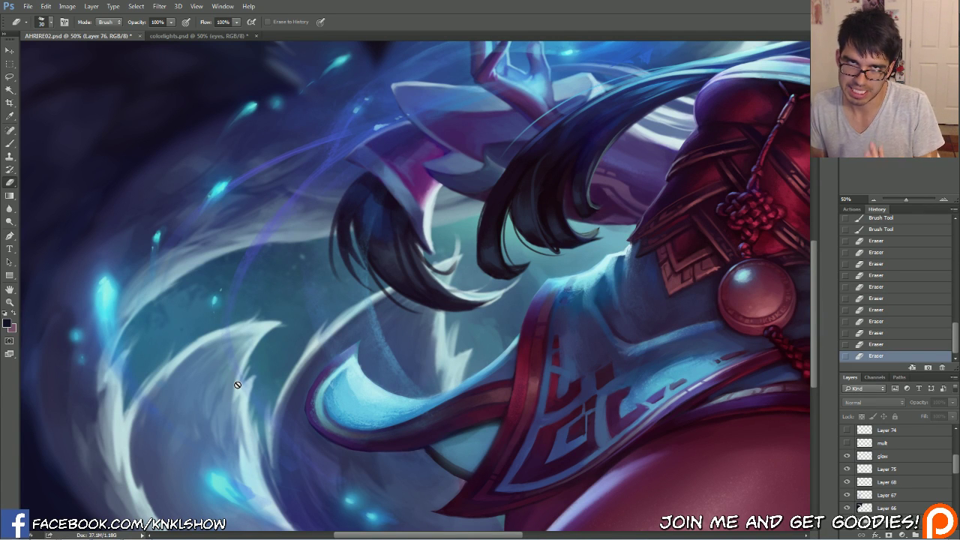
{"action": "left_click", "coordinate": [874, 200]}
{"action": "left_click_drag", "start_coordinate": [874, 131], "coordinate": [953, 120]}
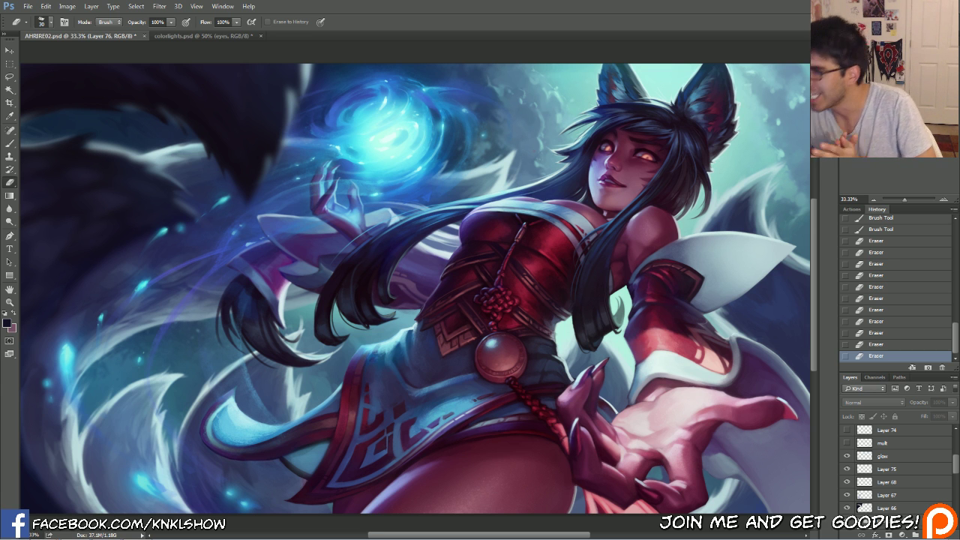
Step: Switch to colorlights.psd and add a new layer directly above Layer 3
{"action": "left_click", "coordinate": [202, 36]}
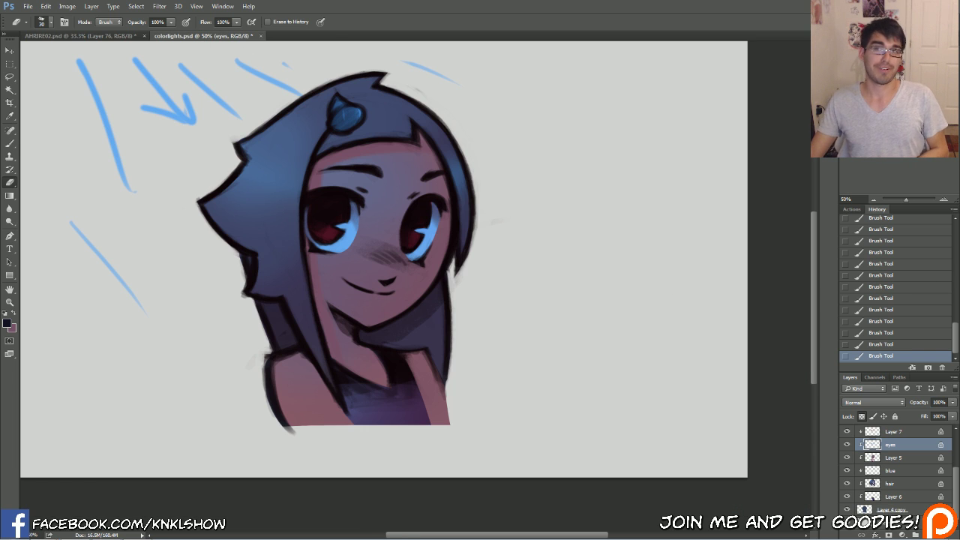
{"action": "mouse_move", "coordinate": [409, 255]}
{"action": "left_mouse_down"}
{"action": "mouse_move", "coordinate": [343, 309]}
{"action": "mouse_move", "coordinate": [472, 309]}
{"action": "left_mouse_up"}
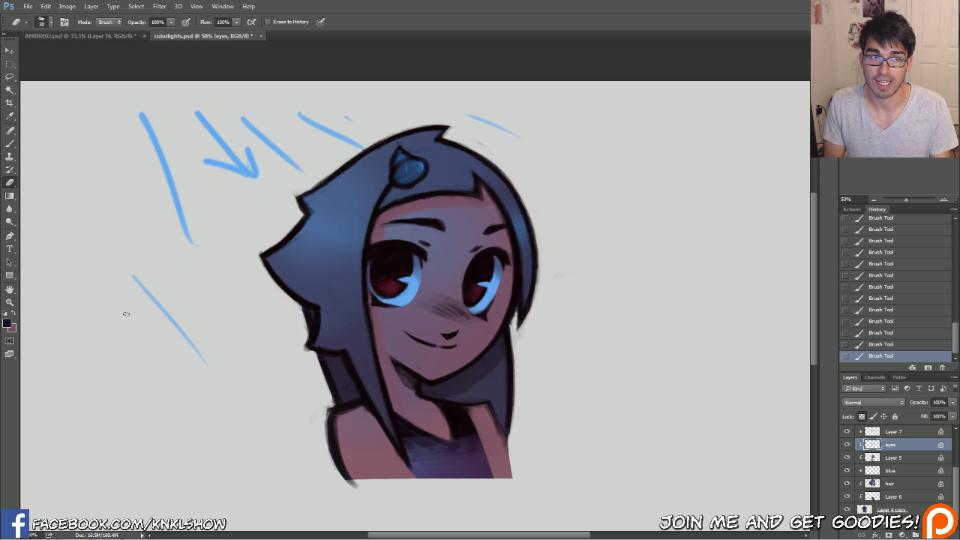
{"action": "scroll", "coordinate": [934, 465], "scroll_direction": "up", "scroll_amount": 3}
{"action": "left_click", "coordinate": [896, 441]}
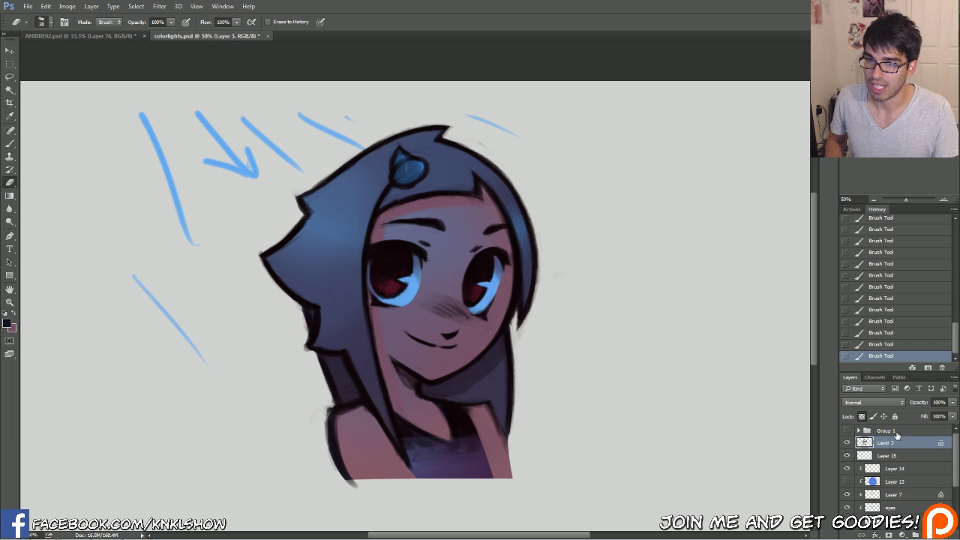
{"action": "key", "text": "ctrl+shift+alt+n"}
Step: Set the foreground colour to yellow #e7c644 and activate the Brush tool
{"action": "left_click", "coordinate": [7, 325]}
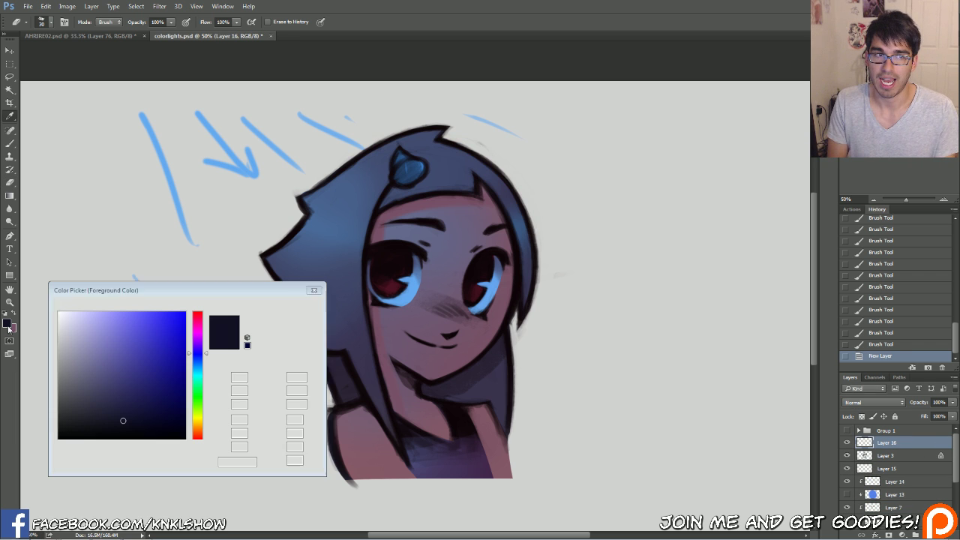
{"action": "left_click_drag", "start_coordinate": [197, 428], "coordinate": [198, 422]}
{"action": "left_click", "coordinate": [148, 324]}
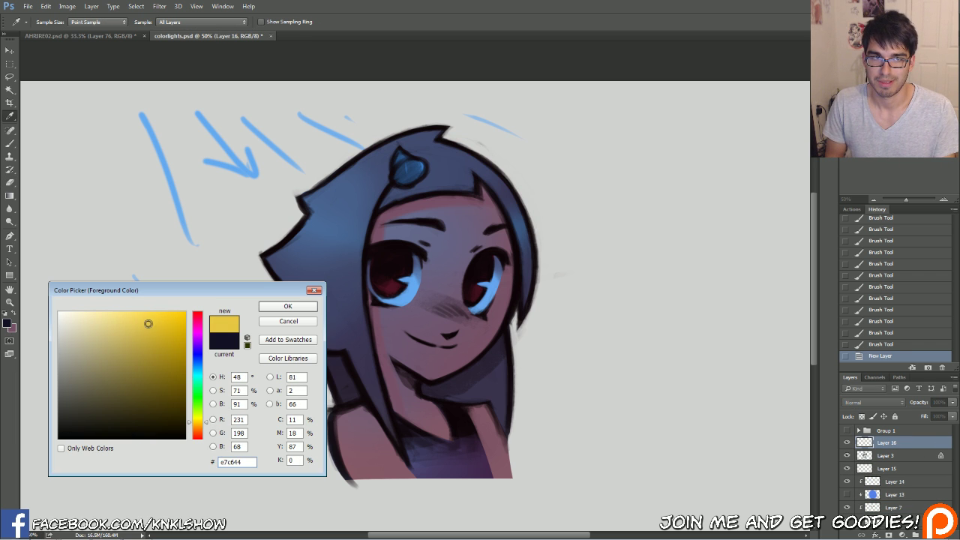
{"action": "left_click", "coordinate": [287, 306]}
{"action": "key", "text": "e"}
{"action": "key", "text": "b"}
Step: Draw three yellow arrows beside the character's head, pointing down toward it to mark a second light direction
{"action": "left_click_drag", "start_coordinate": [602, 111], "coordinate": [552, 156]}
{"action": "left_click_drag", "start_coordinate": [556, 134], "coordinate": [591, 150]}
{"action": "mouse_move", "coordinate": [538, 107]}
{"action": "left_mouse_down"}
{"action": "mouse_move", "coordinate": [507, 143]}
{"action": "mouse_move", "coordinate": [529, 139]}
{"action": "left_mouse_up"}
{"action": "left_click_drag", "start_coordinate": [615, 180], "coordinate": [572, 219]}
{"action": "left_click_drag", "start_coordinate": [573, 193], "coordinate": [609, 212]}
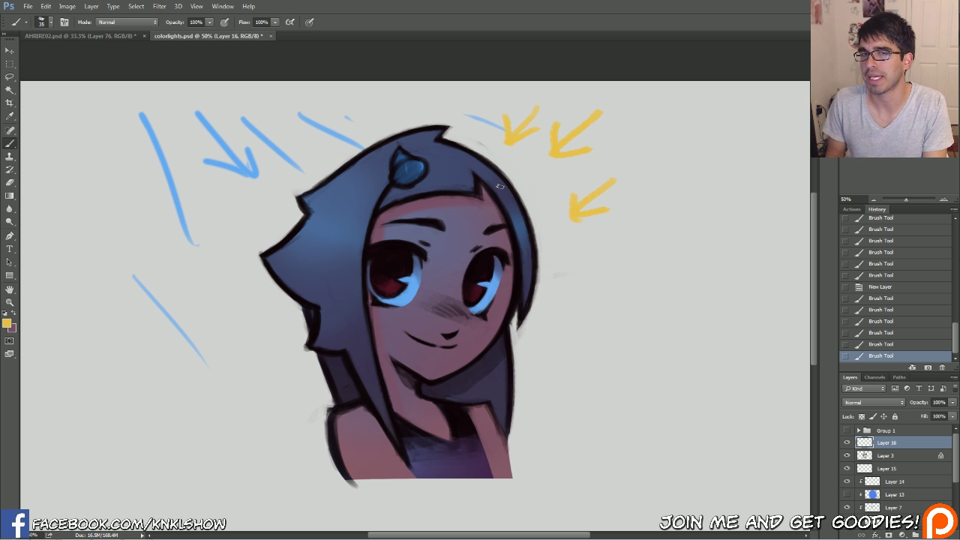
Step: Paint a yellow rim light along the outer edge of the hair facing the yellow arrows
{"action": "mouse_move", "coordinate": [526, 304]}
{"action": "left_mouse_down"}
{"action": "mouse_move", "coordinate": [531, 238]}
{"action": "mouse_move", "coordinate": [519, 212]}
{"action": "left_mouse_up"}
{"action": "left_click_drag", "start_coordinate": [532, 266], "coordinate": [519, 197]}
{"action": "mouse_move", "coordinate": [533, 236]}
{"action": "left_mouse_down"}
{"action": "mouse_move", "coordinate": [504, 176]}
{"action": "mouse_move", "coordinate": [533, 234]}
{"action": "mouse_move", "coordinate": [505, 180]}
{"action": "mouse_move", "coordinate": [455, 153]}
{"action": "left_mouse_up"}
Step: Choose a paler yellow and repaint the hair's rim light, extending it up to the notch at the top of the head
{"action": "left_click", "coordinate": [8, 323]}
{"action": "left_click", "coordinate": [143, 322]}
{"action": "left_click", "coordinate": [287, 306]}
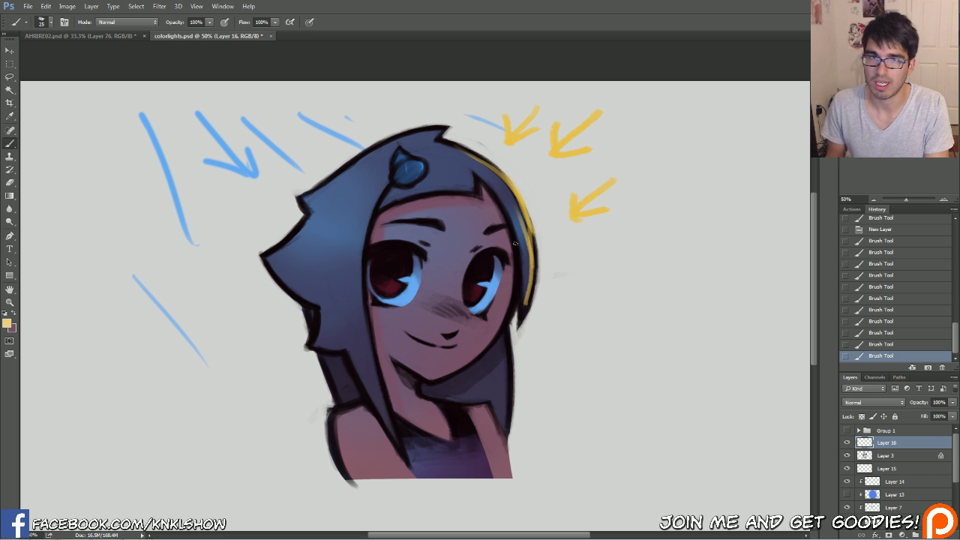
{"action": "left_click_drag", "start_coordinate": [523, 314], "coordinate": [532, 225]}
{"action": "left_click_drag", "start_coordinate": [532, 274], "coordinate": [512, 189]}
{"action": "mouse_move", "coordinate": [532, 241]}
{"action": "left_mouse_down"}
{"action": "mouse_move", "coordinate": [476, 152]}
{"action": "mouse_move", "coordinate": [493, 171]}
{"action": "mouse_move", "coordinate": [445, 144]}
{"action": "left_mouse_up"}
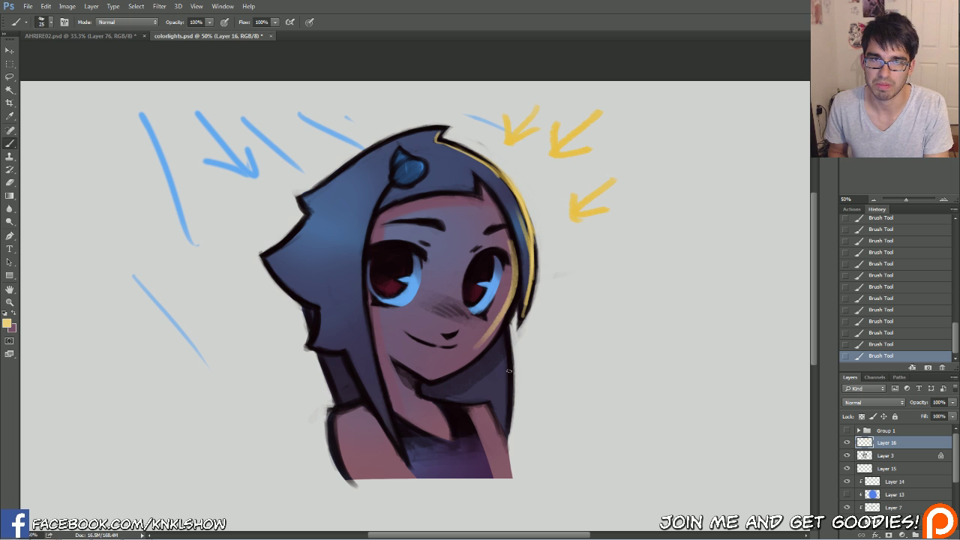
Step: Undo the last cheek stroke and paint thinner pale yellow rim light along the cheek, lower hair, shoulder and crown
{"action": "key", "text": "ctrl+z"}
{"action": "left_click_drag", "start_coordinate": [491, 339], "coordinate": [510, 259]}
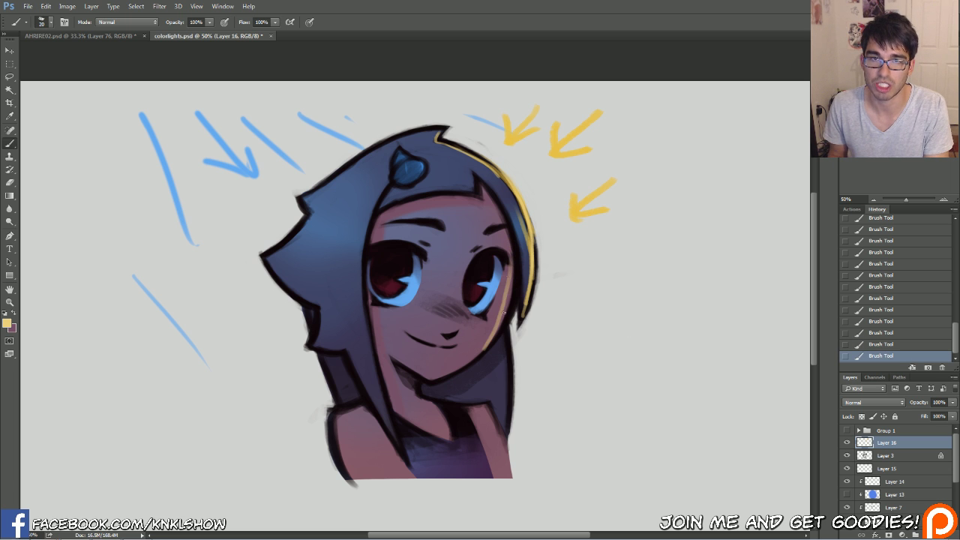
{"action": "left_click_drag", "start_coordinate": [502, 339], "coordinate": [495, 455]}
{"action": "left_click_drag", "start_coordinate": [484, 409], "coordinate": [508, 483]}
{"action": "left_click_drag", "start_coordinate": [504, 356], "coordinate": [497, 429]}
{"action": "mouse_move", "coordinate": [520, 221]}
{"action": "left_mouse_down"}
{"action": "mouse_move", "coordinate": [450, 135]}
{"action": "mouse_move", "coordinate": [371, 166]}
{"action": "left_mouse_up"}
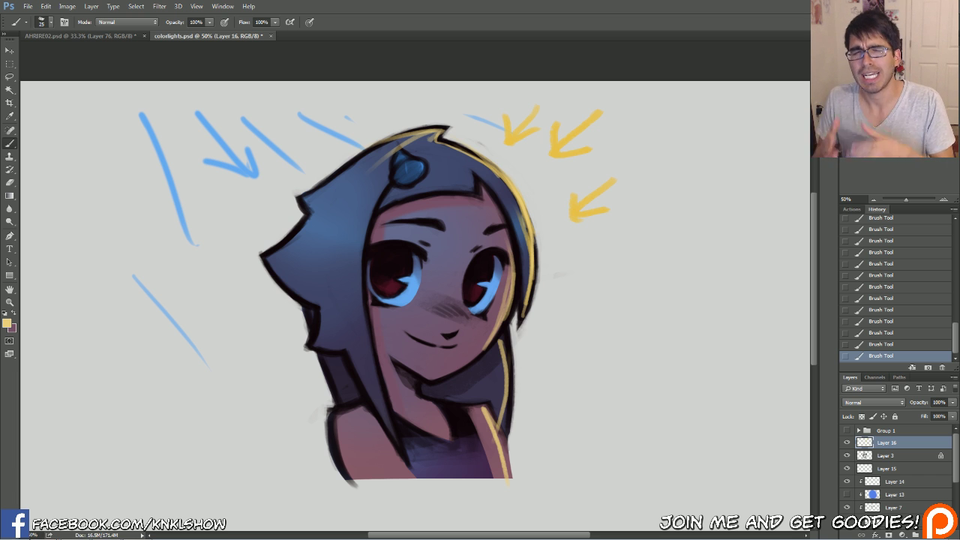
Step: Switch to AHRIRE02.psd and examine how light colours the character's face, hair and upper body
{"action": "left_click", "coordinate": [109, 37]}
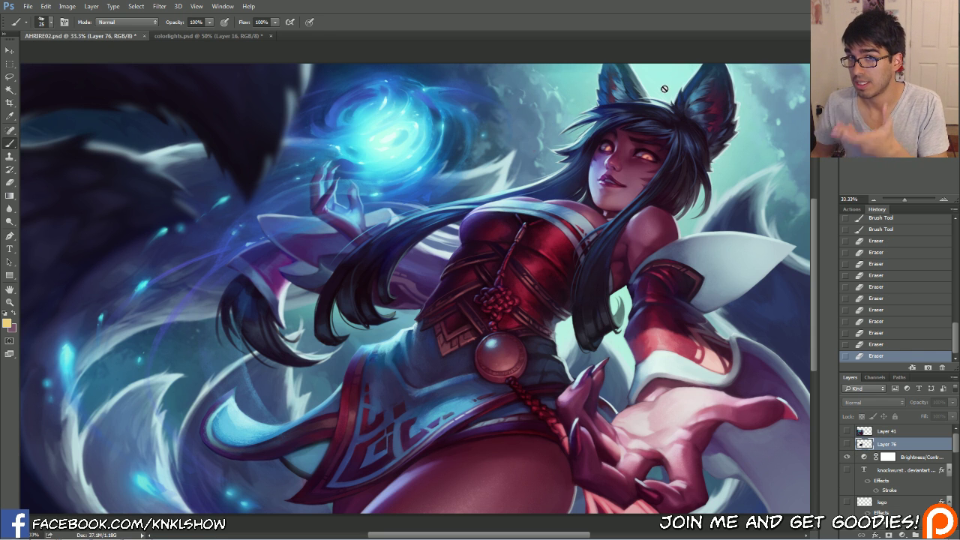
{"action": "left_click", "coordinate": [11, 51]}
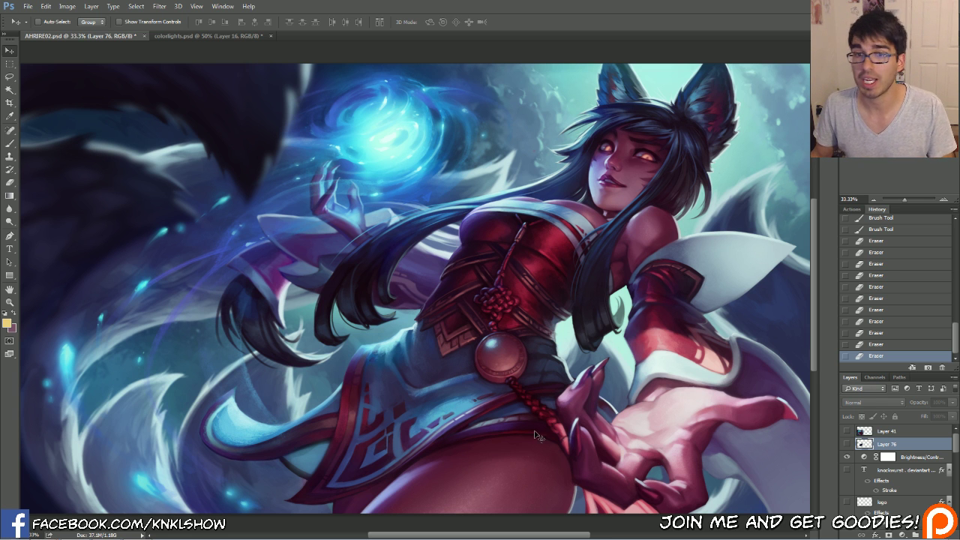
{"action": "left_click", "coordinate": [944, 199]}
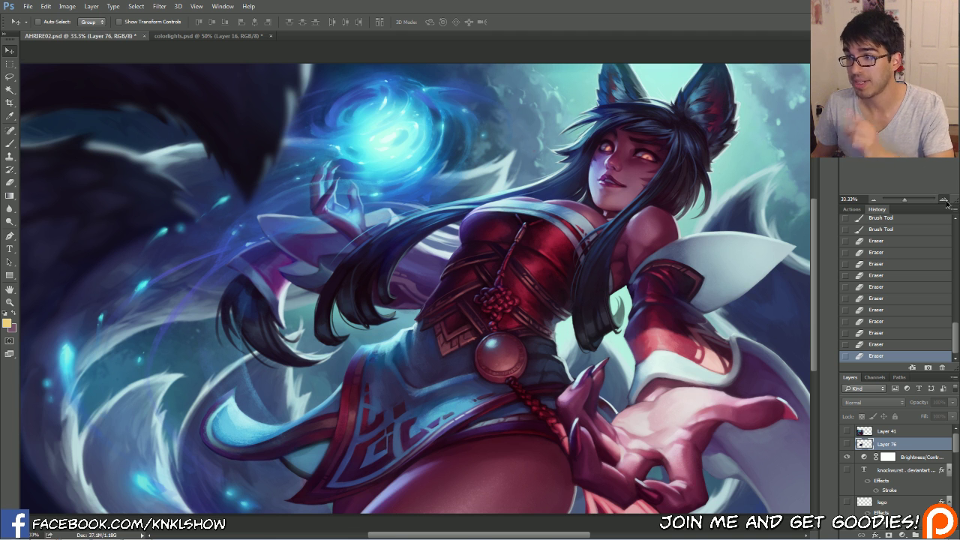
{"action": "left_click_drag", "start_coordinate": [908, 127], "coordinate": [919, 119]}
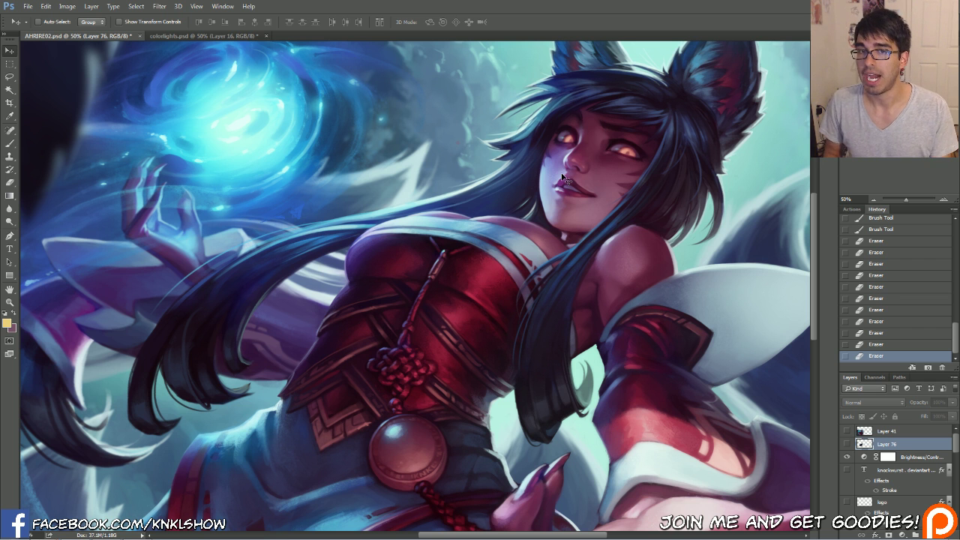
{"action": "left_click", "coordinate": [10, 142]}
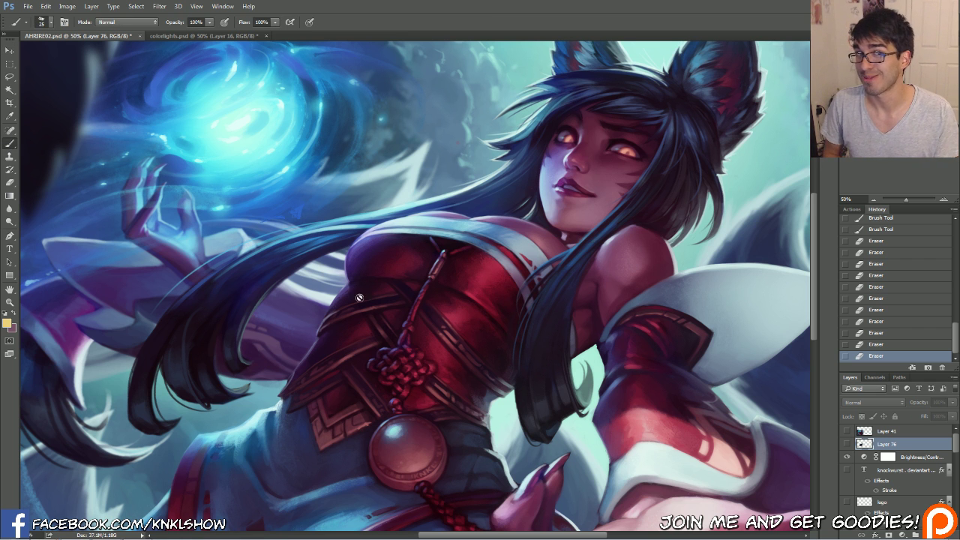
Step: Sample the red top, the skin and the blue orb in the foreground Color Picker to compare their colours, keeping none
{"action": "left_click", "coordinate": [6, 323]}
{"action": "left_click", "coordinate": [492, 264]}
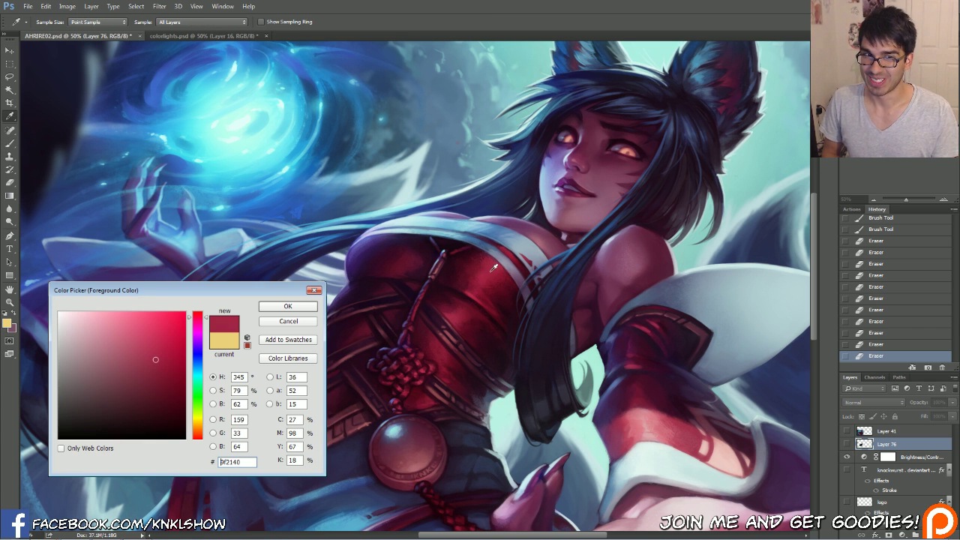
{"action": "left_click_drag", "start_coordinate": [492, 267], "coordinate": [488, 265]}
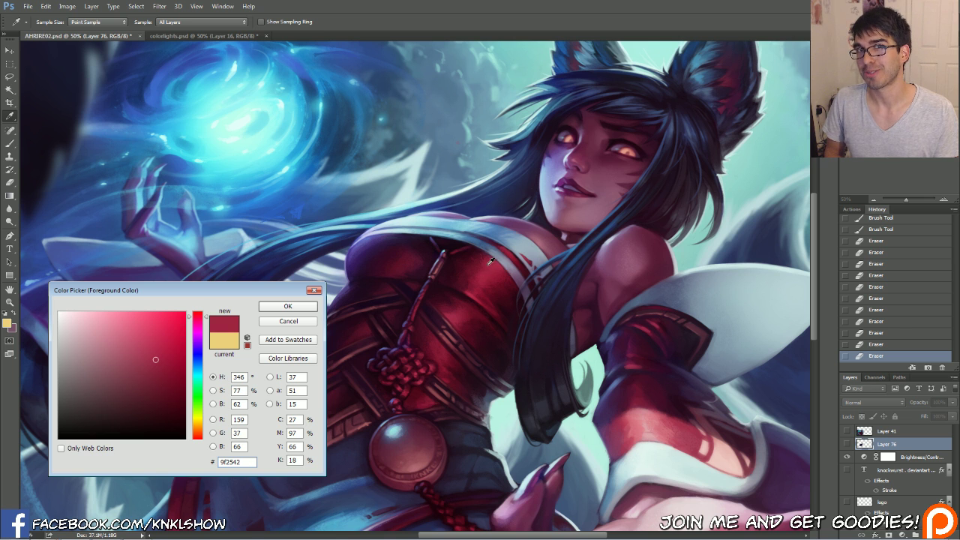
{"action": "left_click", "coordinate": [493, 263]}
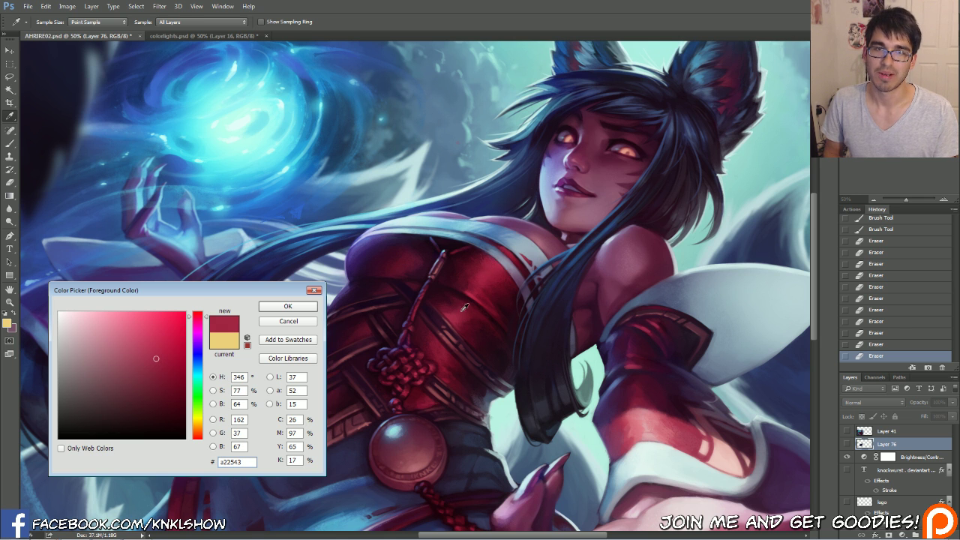
{"action": "left_click_drag", "start_coordinate": [495, 264], "coordinate": [500, 264]}
{"action": "left_click_drag", "start_coordinate": [598, 207], "coordinate": [608, 183]}
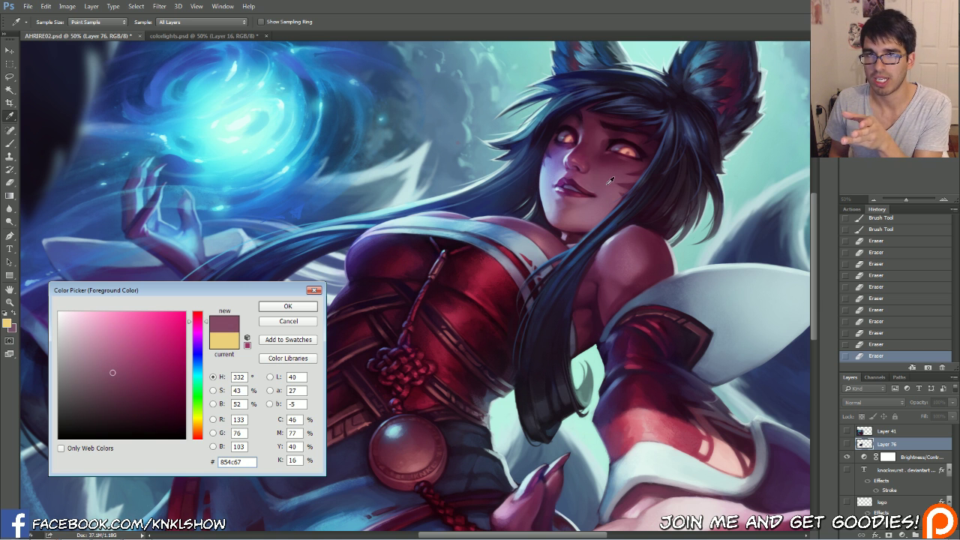
{"action": "left_click", "coordinate": [263, 98]}
{"action": "left_click", "coordinate": [558, 164]}
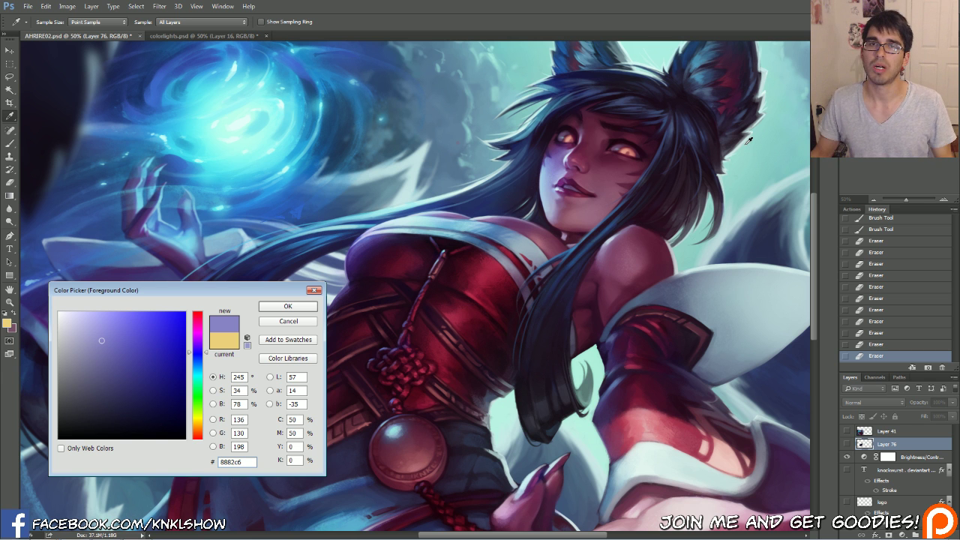
{"action": "left_click", "coordinate": [289, 321]}
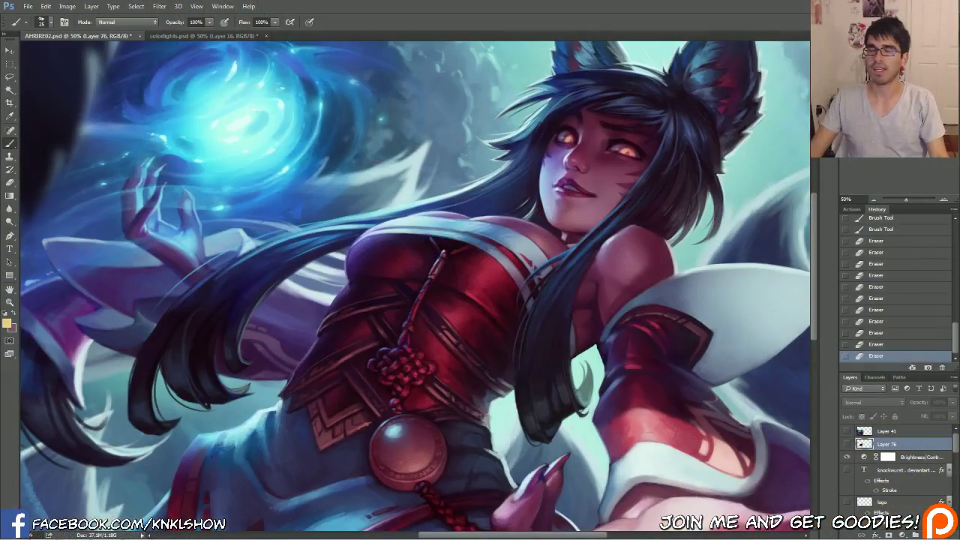
Step: Switch to colorlights.psd and set the foreground colour to the violet 7b4aeb
{"action": "left_click_drag", "start_coordinate": [415, 290], "coordinate": [550, 320]}
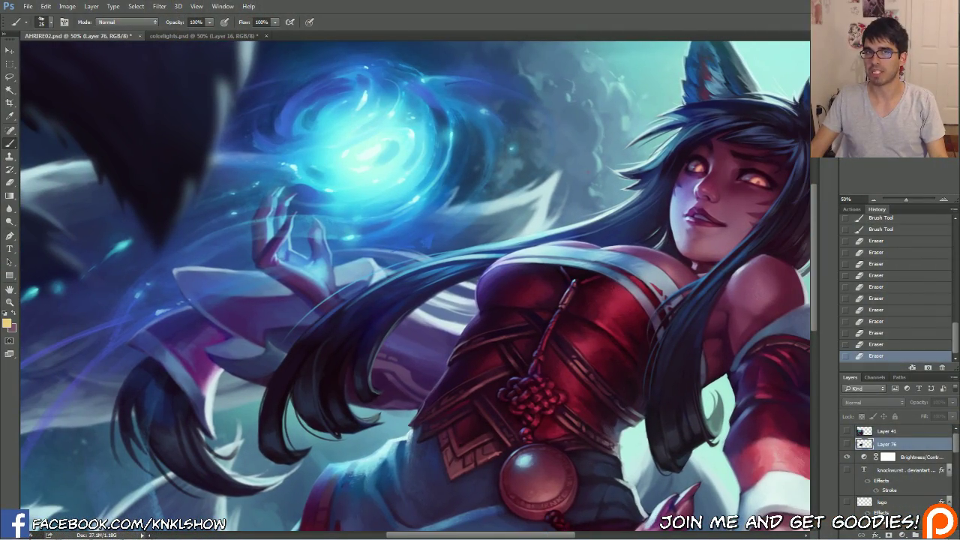
{"action": "left_click", "coordinate": [169, 37]}
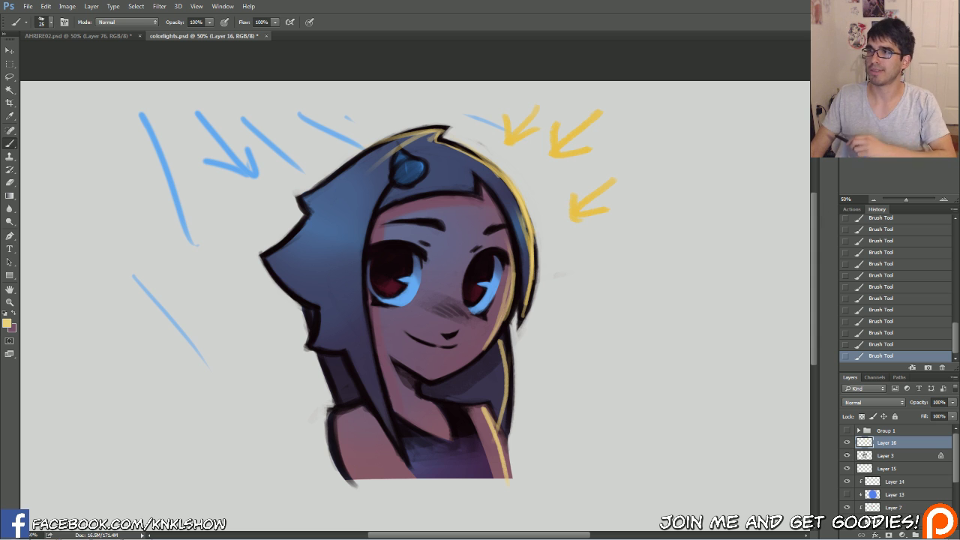
{"action": "left_click", "coordinate": [7, 324]}
{"action": "left_click_drag", "start_coordinate": [201, 389], "coordinate": [199, 349]}
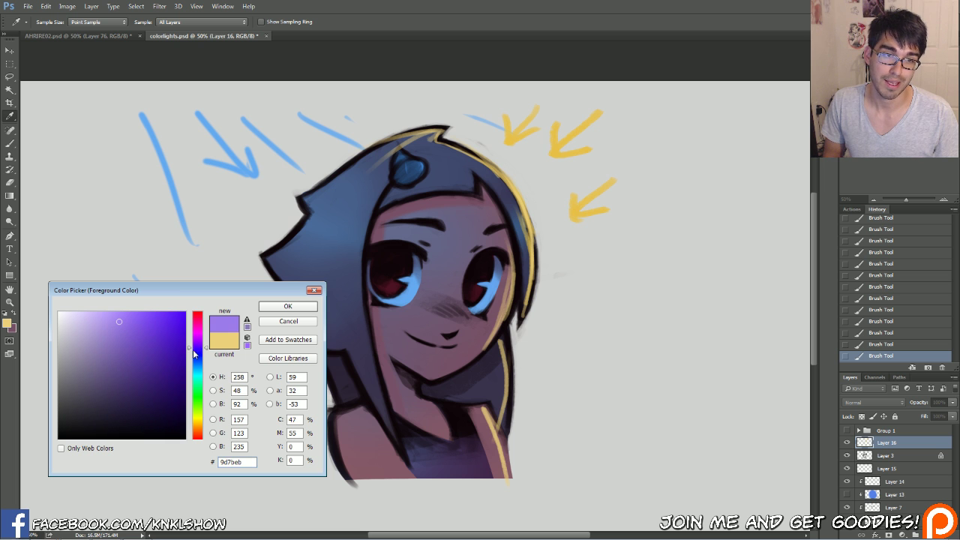
{"action": "left_click", "coordinate": [157, 324]}
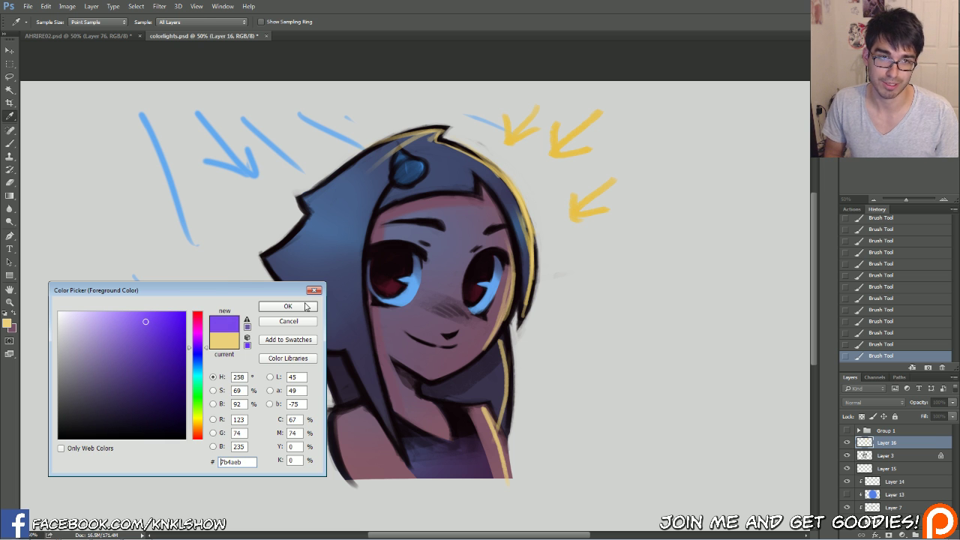
{"action": "left_click", "coordinate": [287, 306]}
{"action": "key", "text": "b"}
Step: Add a new layer above the yellow rim light and change the foreground colour to light cyan 6eddf5
{"action": "key", "text": "ctrl+shift+n"}
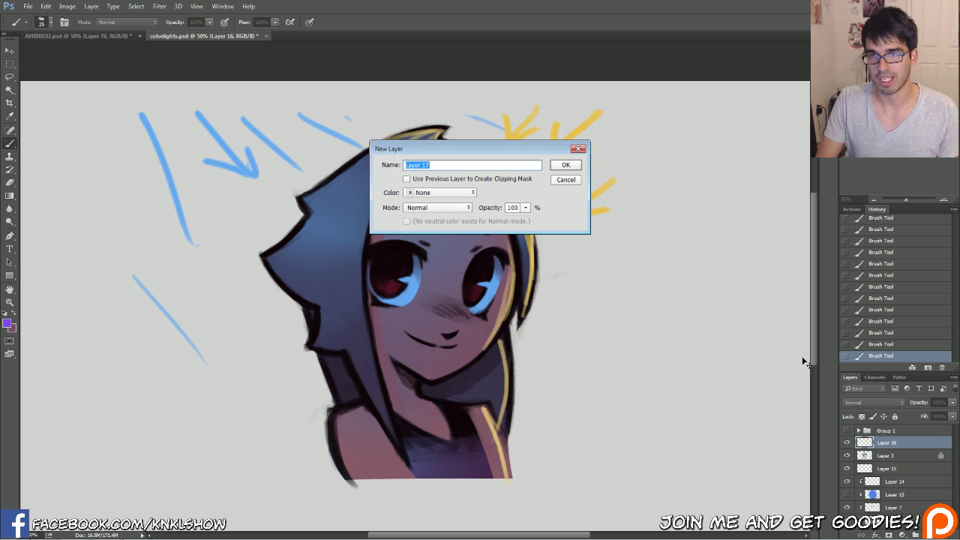
{"action": "key", "text": "Return"}
{"action": "left_click_drag", "start_coordinate": [587, 325], "coordinate": [456, 314]}
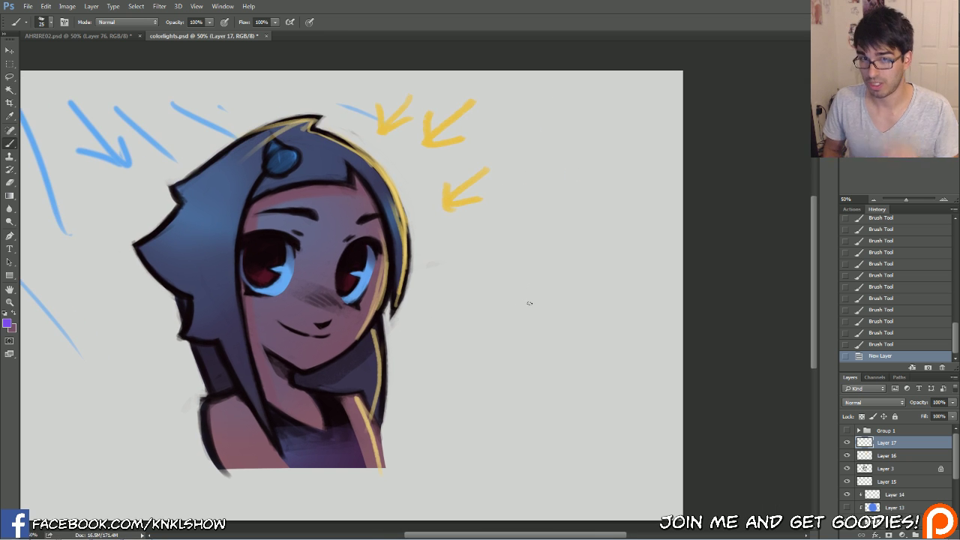
{"action": "right_click", "coordinate": [531, 311]}
{"action": "left_click", "coordinate": [560, 386]}
{"action": "left_click_drag", "start_coordinate": [687, 291], "coordinate": [814, 291]}
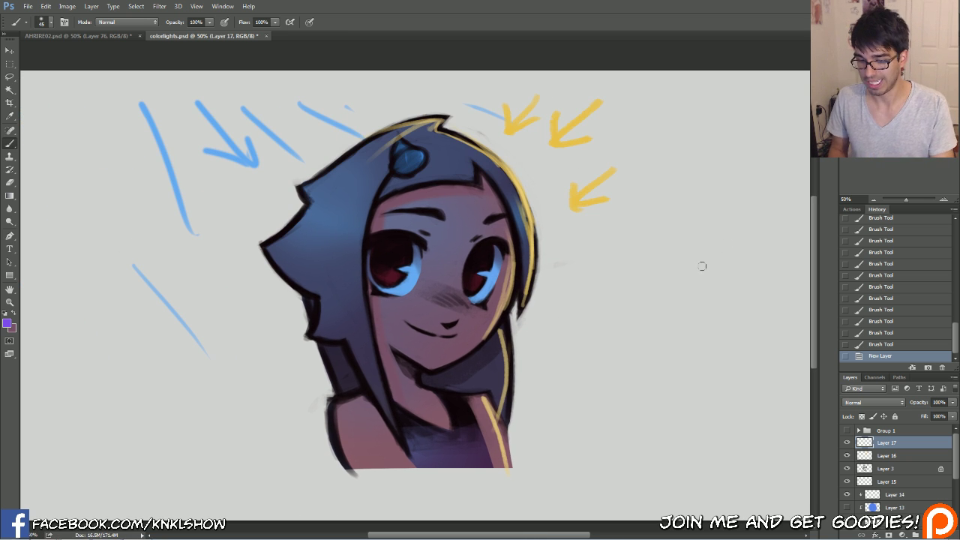
{"action": "left_click", "coordinate": [7, 323]}
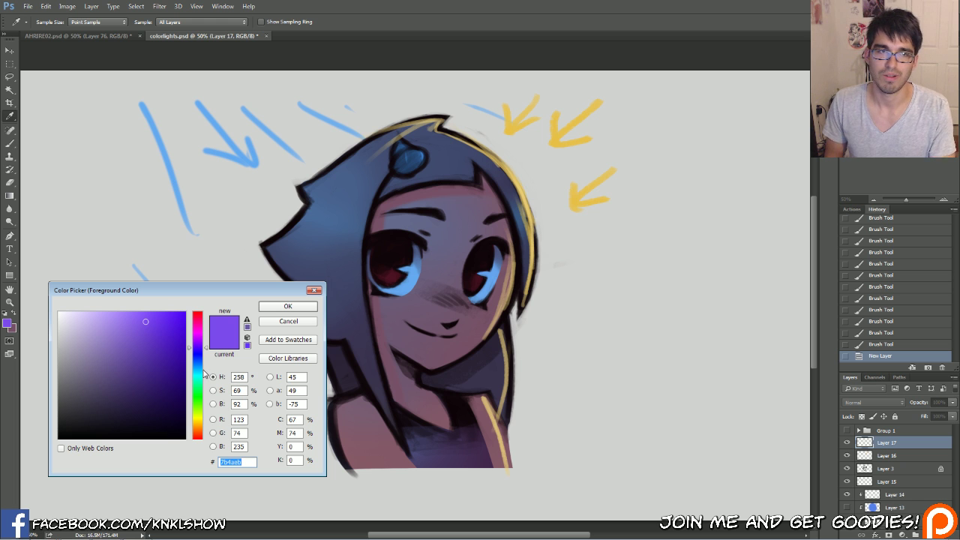
{"action": "left_click_drag", "start_coordinate": [204, 366], "coordinate": [205, 372]}
{"action": "left_click", "coordinate": [128, 318]}
{"action": "left_click", "coordinate": [275, 305]}
Step: Group Layer 16 with the character layers below it, hide the group and make Layer 17 active
{"action": "left_click_drag", "start_coordinate": [706, 353], "coordinate": [664, 363]}
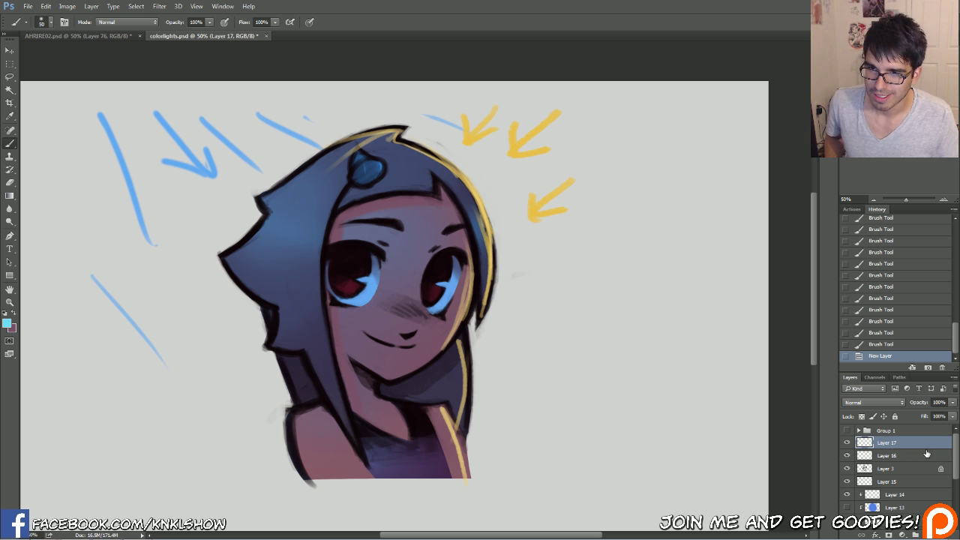
{"action": "scroll", "coordinate": [927, 455], "scroll_direction": "down", "scroll_amount": 5}
{"action": "left_click", "coordinate": [900, 510], "text": "shift"}
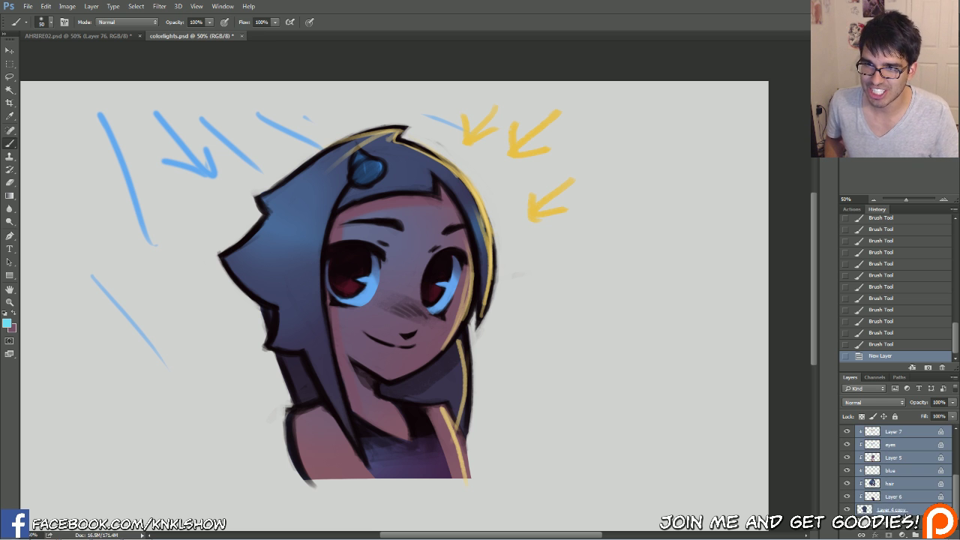
{"action": "key", "text": "ctrl+g"}
{"action": "left_click", "coordinate": [846, 453]}
{"action": "left_click", "coordinate": [887, 443]}
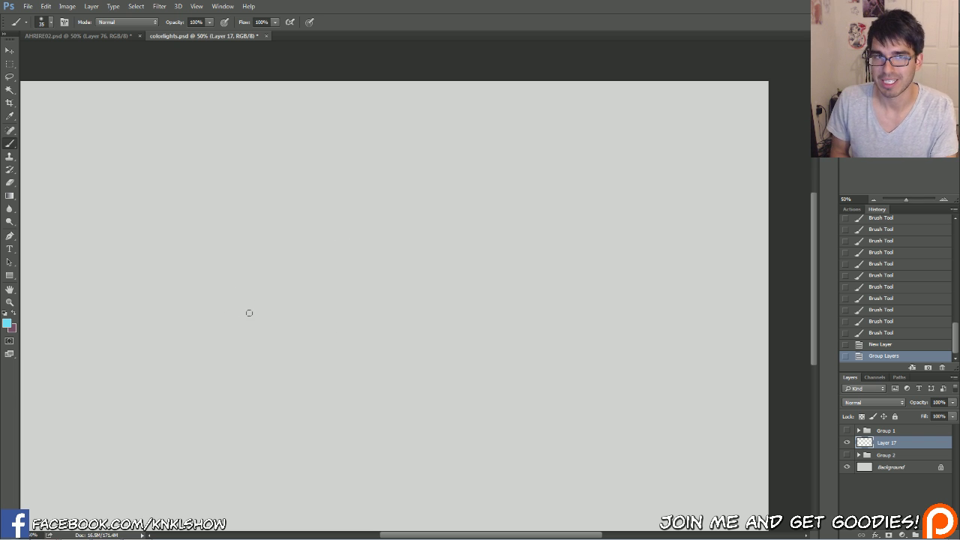
Step: Paint a jagged cyan lightning bolt slanting up across the canvas, tapering into small dots at its upper end
{"action": "mouse_move", "coordinate": [218, 323]}
{"action": "left_mouse_down"}
{"action": "mouse_move", "coordinate": [298, 316]}
{"action": "mouse_move", "coordinate": [406, 281]}
{"action": "mouse_move", "coordinate": [441, 255]}
{"action": "mouse_move", "coordinate": [232, 315]}
{"action": "mouse_move", "coordinate": [288, 285]}
{"action": "mouse_move", "coordinate": [349, 292]}
{"action": "mouse_move", "coordinate": [300, 301]}
{"action": "left_mouse_up"}
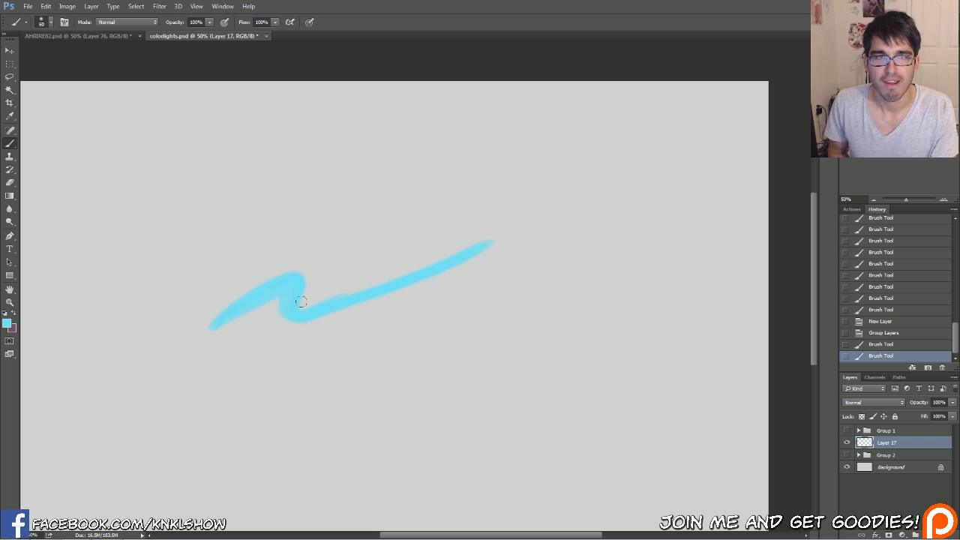
{"action": "left_click_drag", "start_coordinate": [484, 244], "coordinate": [564, 213]}
{"action": "left_click_drag", "start_coordinate": [589, 204], "coordinate": [617, 198]}
{"action": "left_click_drag", "start_coordinate": [246, 307], "coordinate": [260, 301]}
{"action": "left_click_drag", "start_coordinate": [260, 302], "coordinate": [242, 310]}
{"action": "key", "text": "bracketleft"}
{"action": "key", "text": "bracketleft"}
{"action": "key", "text": "bracketleft"}
{"action": "left_click_drag", "start_coordinate": [242, 311], "coordinate": [226, 338]}
{"action": "mouse_move", "coordinate": [184, 363]}
{"action": "left_mouse_down"}
{"action": "mouse_move", "coordinate": [247, 342]}
{"action": "mouse_move", "coordinate": [232, 336]}
{"action": "left_mouse_up"}
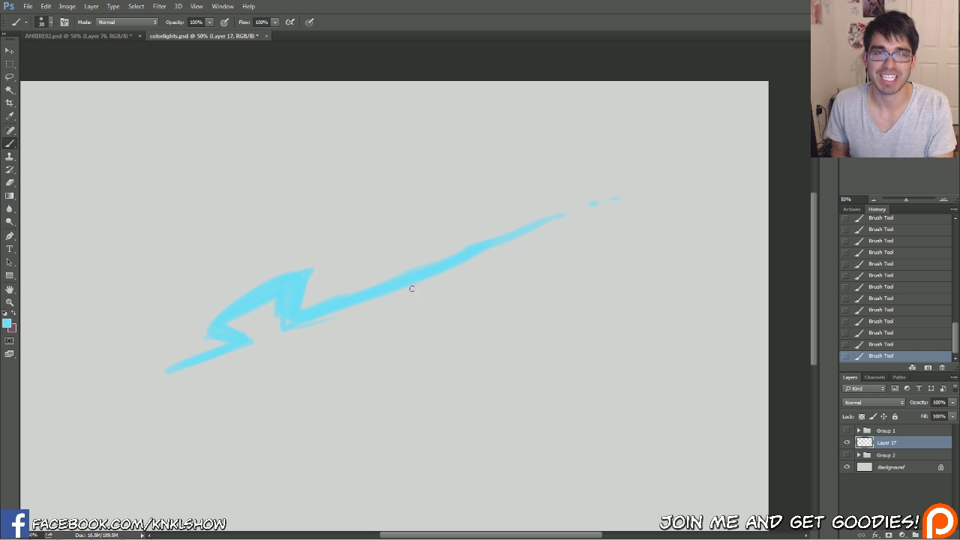
Step: Add a new layer beneath the bolt and set the foreground colour to a deep violet
{"action": "left_click", "coordinate": [887, 455]}
{"action": "key", "text": "ctrl+shift+n"}
{"action": "key", "text": "Return"}
{"action": "left_click", "coordinate": [7, 323]}
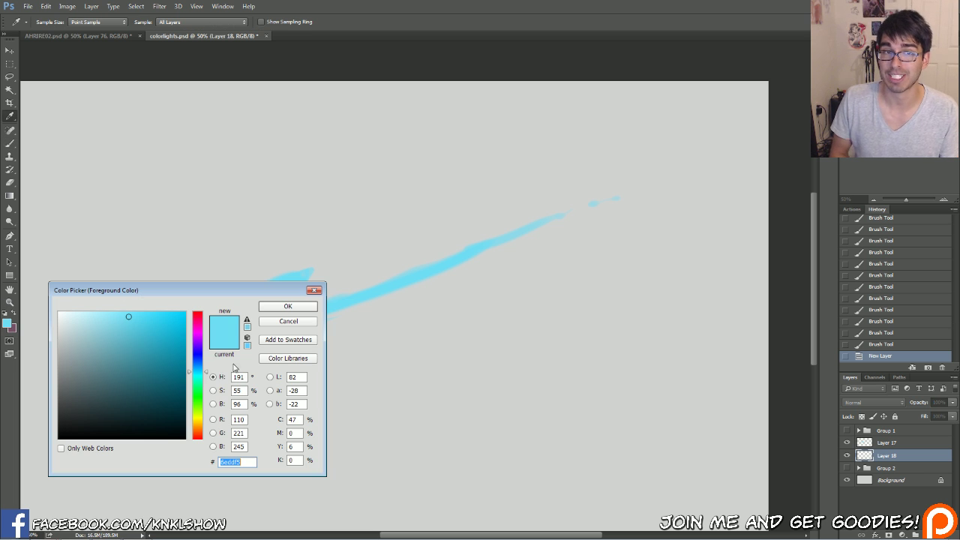
{"action": "left_click_drag", "start_coordinate": [202, 373], "coordinate": [205, 363]}
{"action": "mouse_move", "coordinate": [147, 322]}
{"action": "left_mouse_down"}
{"action": "mouse_move", "coordinate": [168, 353]}
{"action": "mouse_move", "coordinate": [207, 360]}
{"action": "left_mouse_up"}
{"action": "left_click", "coordinate": [160, 339]}
{"action": "left_click", "coordinate": [141, 342]}
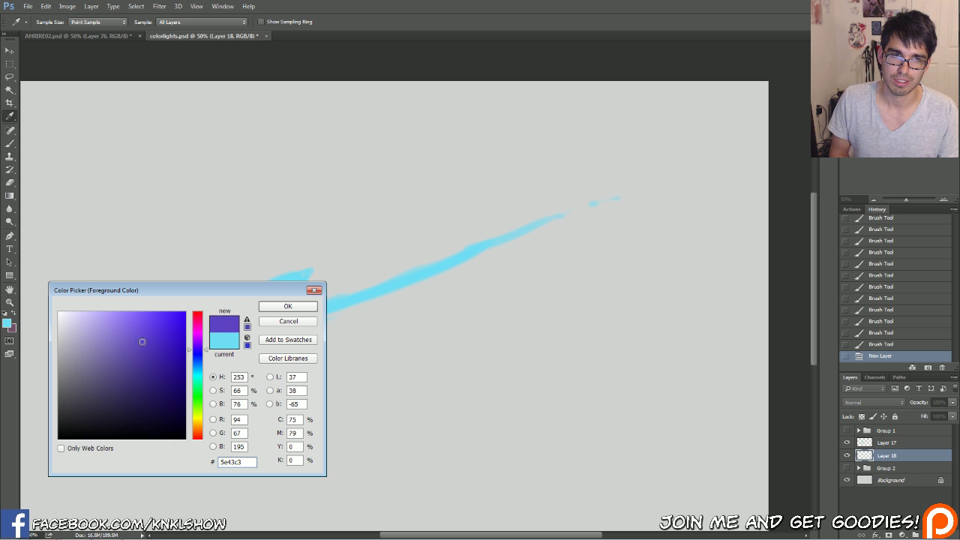
{"action": "left_click", "coordinate": [288, 306]}
{"action": "key", "text": "b"}
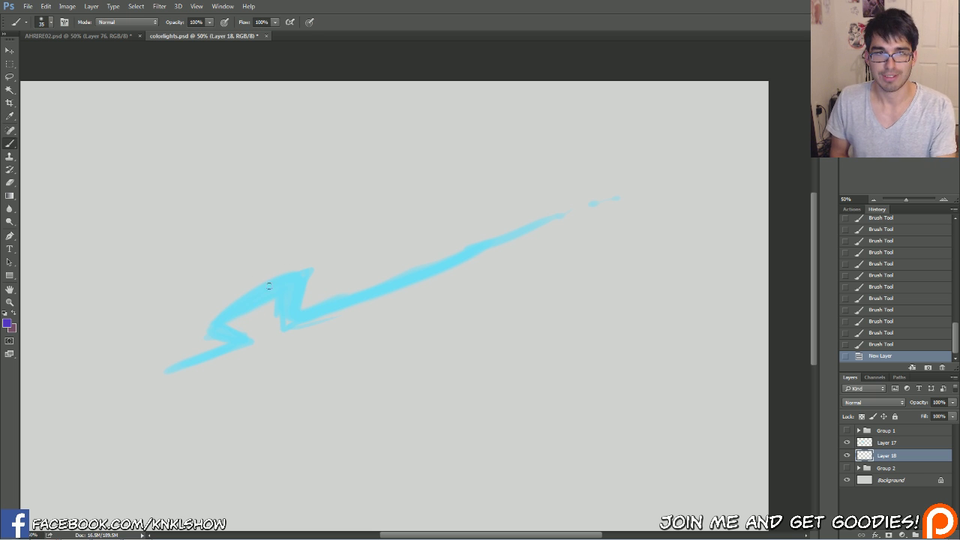
Step: Paint a wide, soft violet glow around the whole bolt with a brush of about 600 px
{"action": "key", "text": "]"}
{"action": "key", "text": "]"}
{"action": "key", "text": "]"}
{"action": "key", "text": "]"}
{"action": "key", "text": "]"}
{"action": "key", "text": "]"}
{"action": "mouse_move", "coordinate": [161, 368]}
{"action": "left_mouse_down"}
{"action": "mouse_move", "coordinate": [250, 338]}
{"action": "mouse_move", "coordinate": [256, 307]}
{"action": "mouse_move", "coordinate": [300, 296]}
{"action": "mouse_move", "coordinate": [323, 313]}
{"action": "mouse_move", "coordinate": [283, 308]}
{"action": "mouse_move", "coordinate": [293, 292]}
{"action": "mouse_move", "coordinate": [328, 303]}
{"action": "mouse_move", "coordinate": [531, 223]}
{"action": "mouse_move", "coordinate": [613, 201]}
{"action": "mouse_move", "coordinate": [510, 235]}
{"action": "mouse_move", "coordinate": [649, 187]}
{"action": "left_mouse_up"}
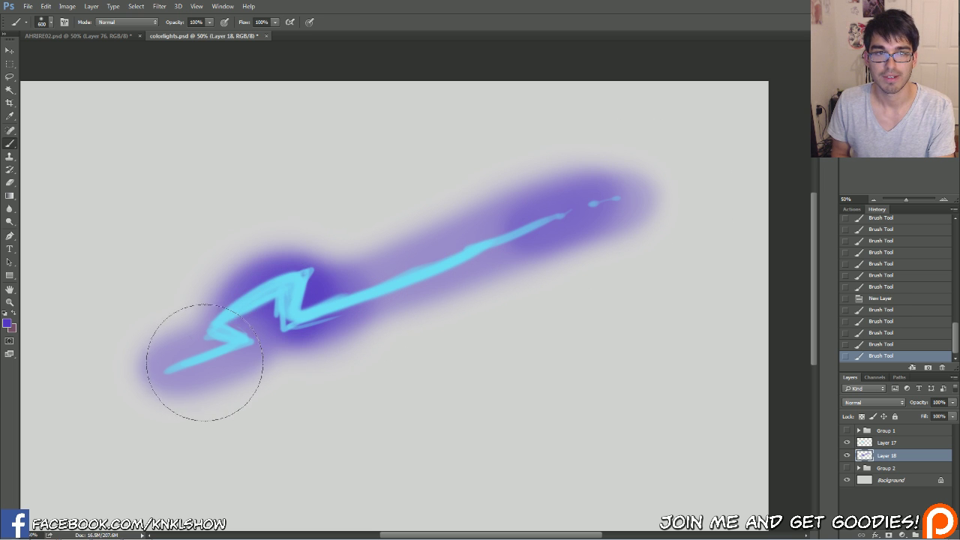
{"action": "key", "text": "bracketright"}
{"action": "mouse_move", "coordinate": [219, 348]}
{"action": "left_mouse_down"}
{"action": "mouse_move", "coordinate": [303, 304]}
{"action": "mouse_move", "coordinate": [532, 229]}
{"action": "left_mouse_up"}
{"action": "key", "text": "bracketright"}
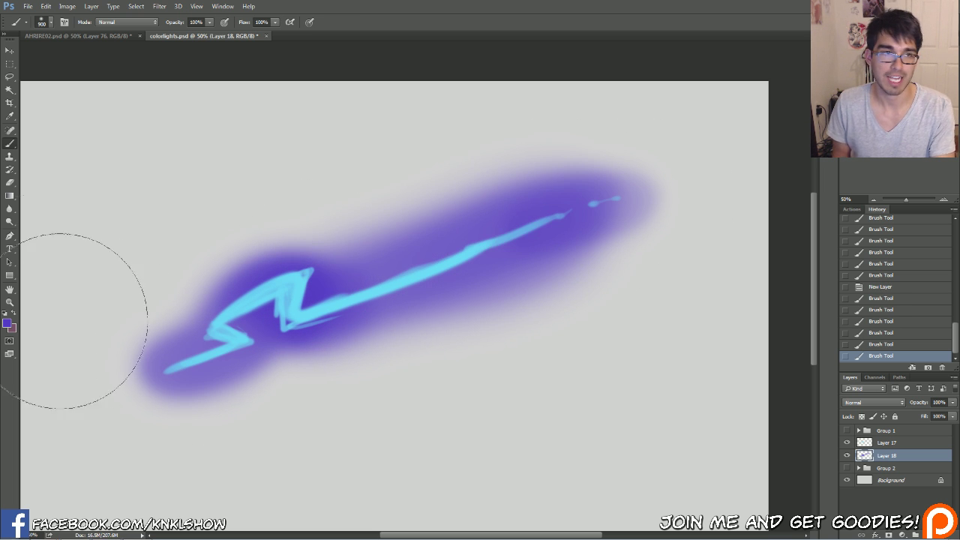
Step: Fade the violet glow's outer edges and far end with the eraser, using the K Soft brush at large sizes
{"action": "left_click", "coordinate": [9, 183]}
{"action": "right_click", "coordinate": [210, 232]}
{"action": "left_click", "coordinate": [248, 329]}
{"action": "left_click", "coordinate": [251, 345]}
{"action": "left_click", "coordinate": [249, 306]}
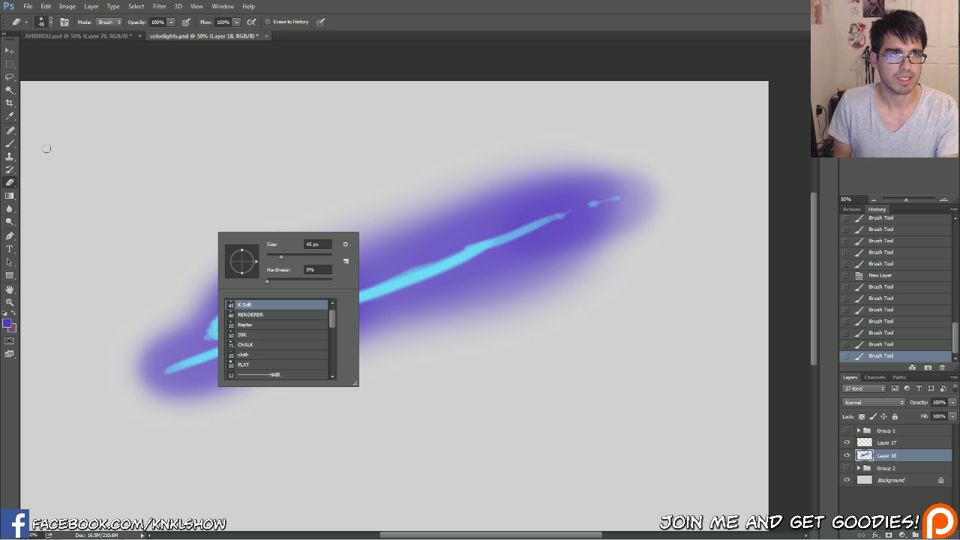
{"action": "left_click", "coordinate": [10, 144]}
{"action": "key", "text": "bracketright"}
{"action": "mouse_move", "coordinate": [185, 405]}
{"action": "left_mouse_down"}
{"action": "mouse_move", "coordinate": [257, 406]}
{"action": "mouse_move", "coordinate": [200, 393]}
{"action": "mouse_move", "coordinate": [129, 412]}
{"action": "mouse_move", "coordinate": [154, 367]}
{"action": "mouse_move", "coordinate": [144, 356]}
{"action": "mouse_move", "coordinate": [168, 335]}
{"action": "mouse_move", "coordinate": [156, 381]}
{"action": "left_mouse_up"}
{"action": "key", "text": "bracketright"}
{"action": "key", "text": "bracketright"}
{"action": "key", "text": "bracketright"}
{"action": "key", "text": "bracketright"}
{"action": "key", "text": "bracketright"}
{"action": "key", "text": "bracketright"}
{"action": "mouse_move", "coordinate": [285, 236]}
{"action": "left_mouse_down"}
{"action": "mouse_move", "coordinate": [413, 193]}
{"action": "mouse_move", "coordinate": [645, 176]}
{"action": "left_mouse_up"}
{"action": "mouse_move", "coordinate": [487, 293]}
{"action": "left_mouse_down"}
{"action": "mouse_move", "coordinate": [602, 235]}
{"action": "mouse_move", "coordinate": [468, 337]}
{"action": "mouse_move", "coordinate": [625, 264]}
{"action": "left_mouse_up"}
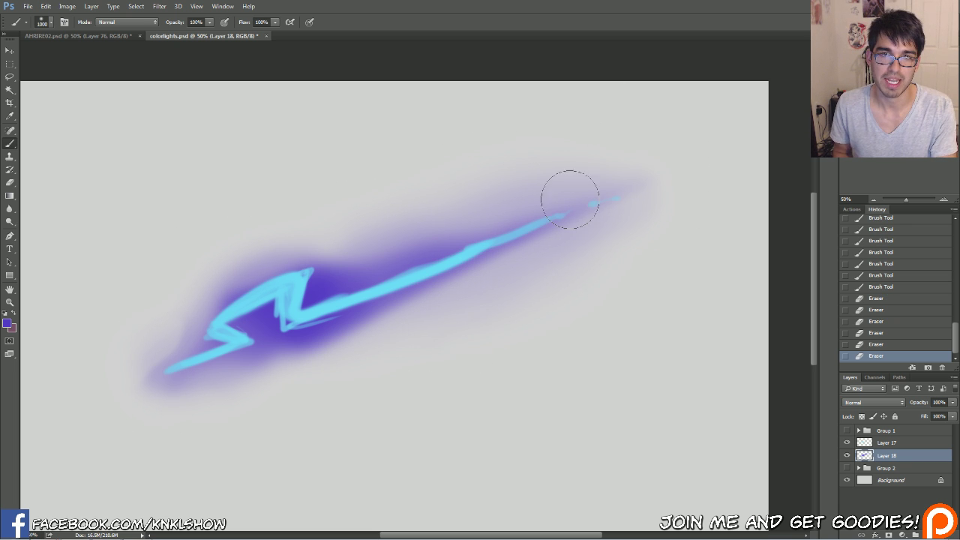
{"action": "left_click_drag", "start_coordinate": [373, 210], "coordinate": [611, 162]}
{"action": "left_click_drag", "start_coordinate": [426, 211], "coordinate": [373, 229]}
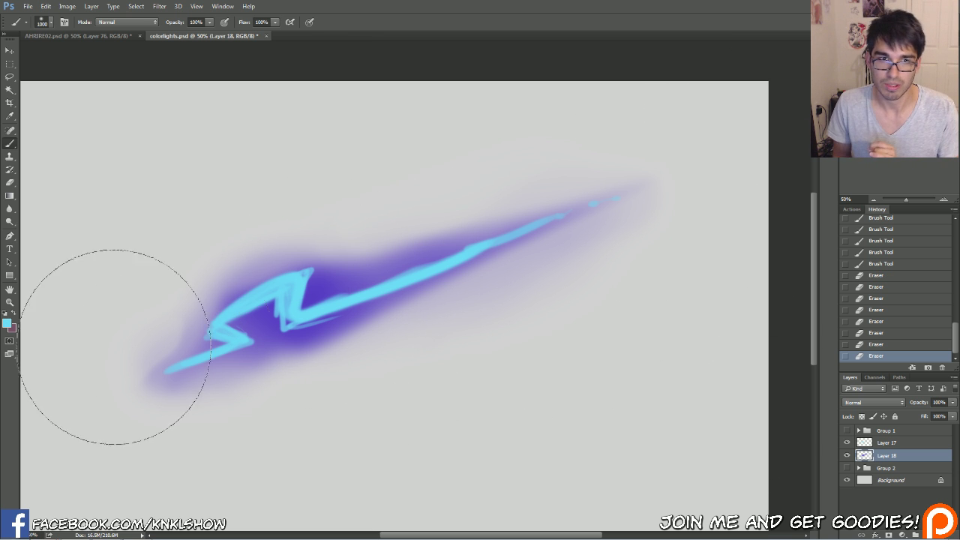
Step: Compare the hues of the cyan bolt and the surrounding violet glow in the foreground Color Picker
{"action": "left_click", "coordinate": [7, 323]}
{"action": "left_click", "coordinate": [89, 317]}
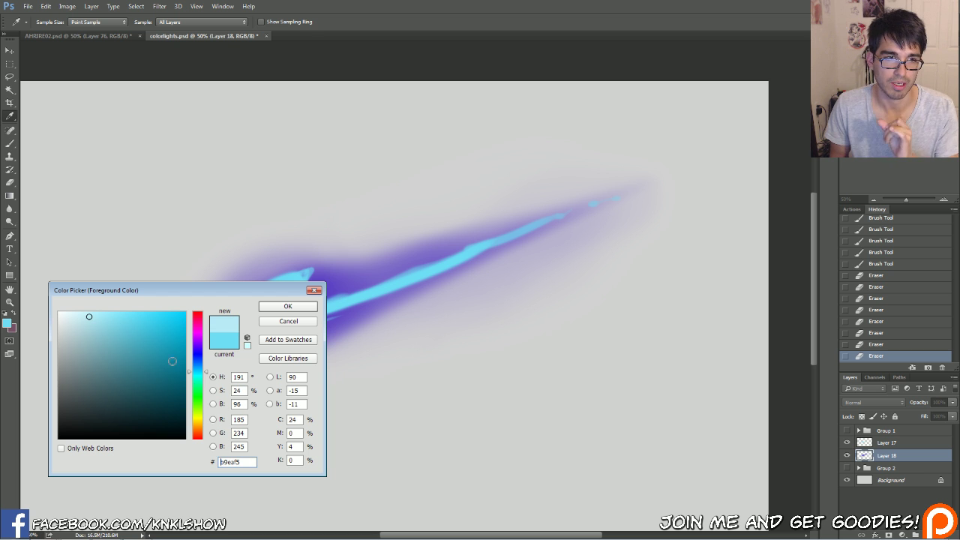
{"action": "left_click", "coordinate": [89, 312]}
{"action": "left_click_drag", "start_coordinate": [291, 291], "coordinate": [640, 334]}
{"action": "left_click", "coordinate": [321, 298]}
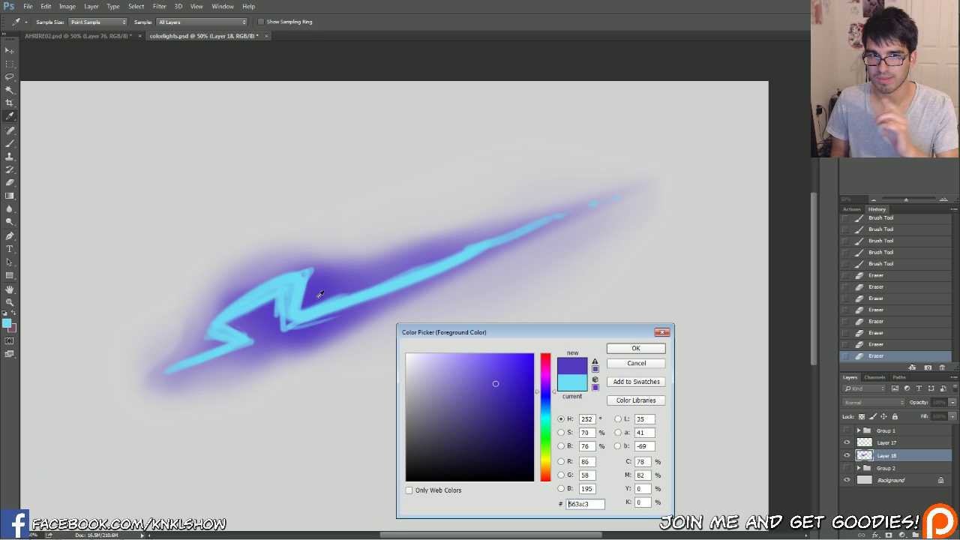
{"action": "left_click", "coordinate": [299, 290]}
{"action": "left_click", "coordinate": [323, 292]}
{"action": "left_click", "coordinate": [300, 289]}
{"action": "left_click", "coordinate": [320, 291]}
{"action": "left_click", "coordinate": [298, 289]}
{"action": "mouse_move", "coordinate": [298, 288]}
{"action": "left_mouse_down"}
{"action": "mouse_move", "coordinate": [328, 292]}
{"action": "mouse_move", "coordinate": [292, 293]}
{"action": "left_mouse_up"}
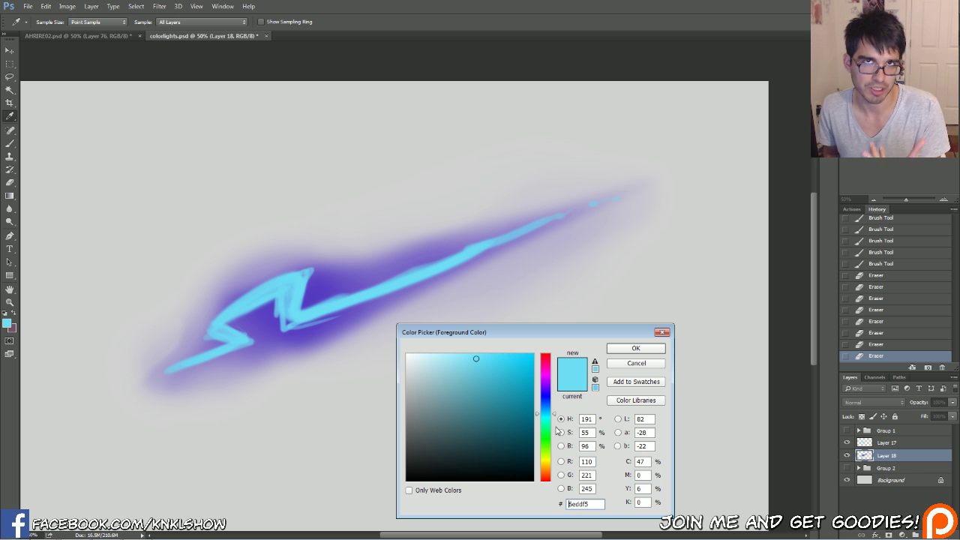
Step: Shift the hue from cyan towards green and set the foreground colour to a very pale mint
{"action": "left_click_drag", "start_coordinate": [554, 418], "coordinate": [554, 423]}
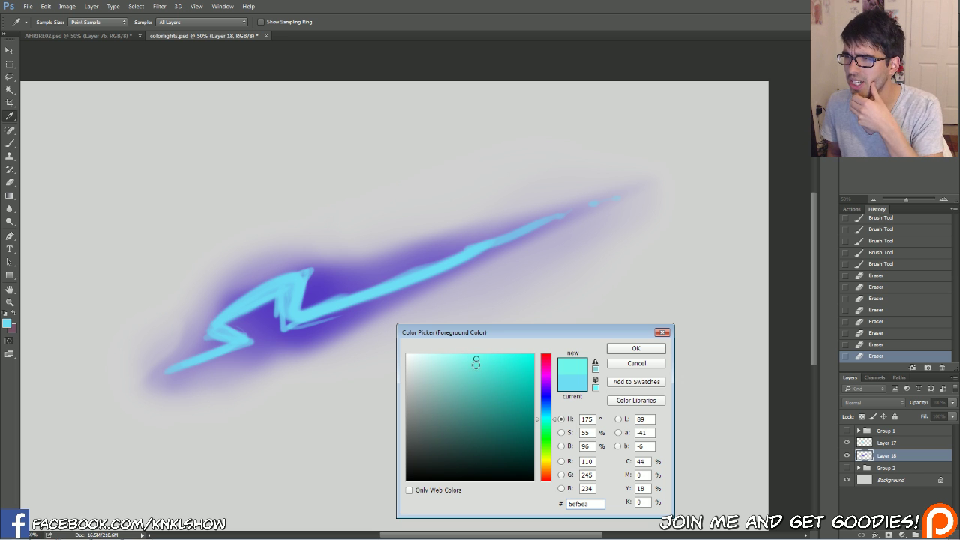
{"action": "left_click", "coordinate": [462, 357]}
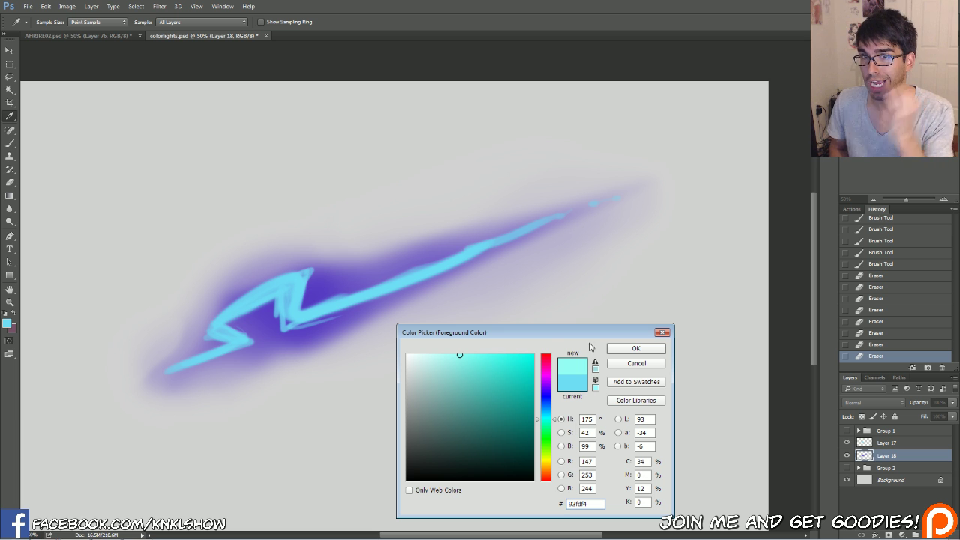
{"action": "mouse_move", "coordinate": [551, 426]}
{"action": "left_mouse_down"}
{"action": "mouse_move", "coordinate": [555, 415]}
{"action": "mouse_move", "coordinate": [558, 435]}
{"action": "left_mouse_up"}
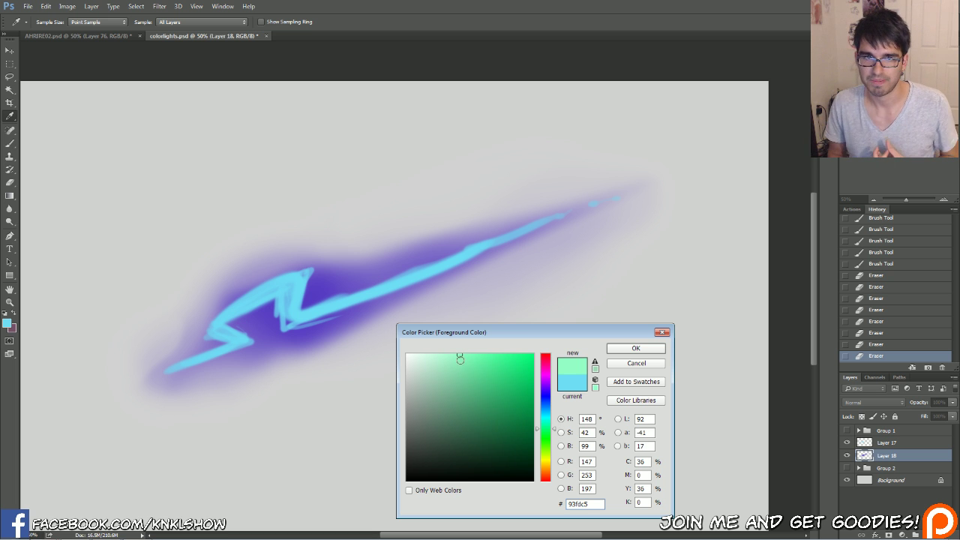
{"action": "left_click_drag", "start_coordinate": [460, 359], "coordinate": [435, 350]}
{"action": "left_click", "coordinate": [635, 348]}
{"action": "key", "text": "b"}
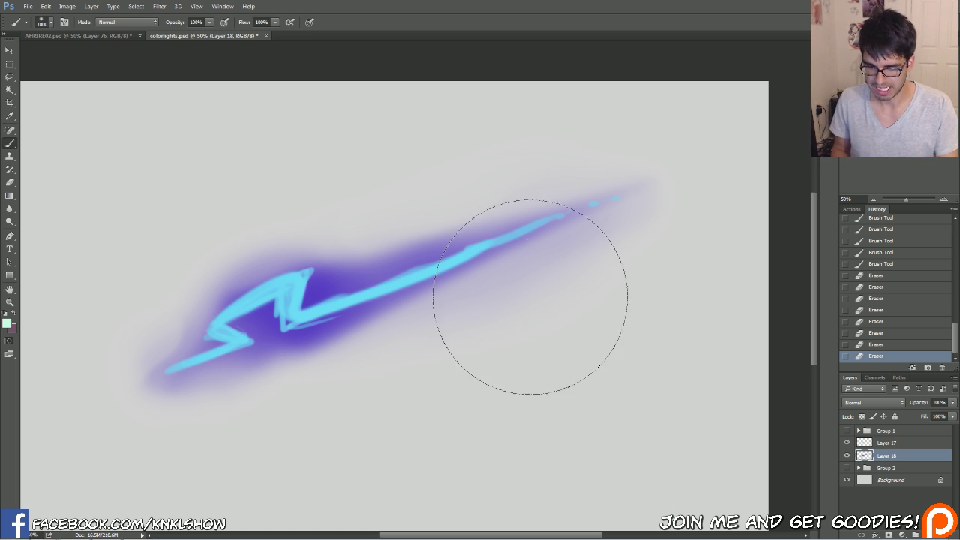
Step: Reduce the brush to about 90 px and add a new layer above the cyan bolt's layer
{"action": "key", "text": "bracketleft"}
{"action": "key", "text": "bracketleft"}
{"action": "key", "text": "bracketleft"}
{"action": "key", "text": "bracketleft"}
{"action": "key", "text": "bracketleft"}
{"action": "key", "text": "bracketleft"}
{"action": "key", "text": "bracketleft"}
{"action": "key", "text": "bracketleft"}
{"action": "key", "text": "bracketleft"}
{"action": "key", "text": "bracketleft"}
{"action": "key", "text": "bracketleft"}
{"action": "key", "text": "bracketleft"}
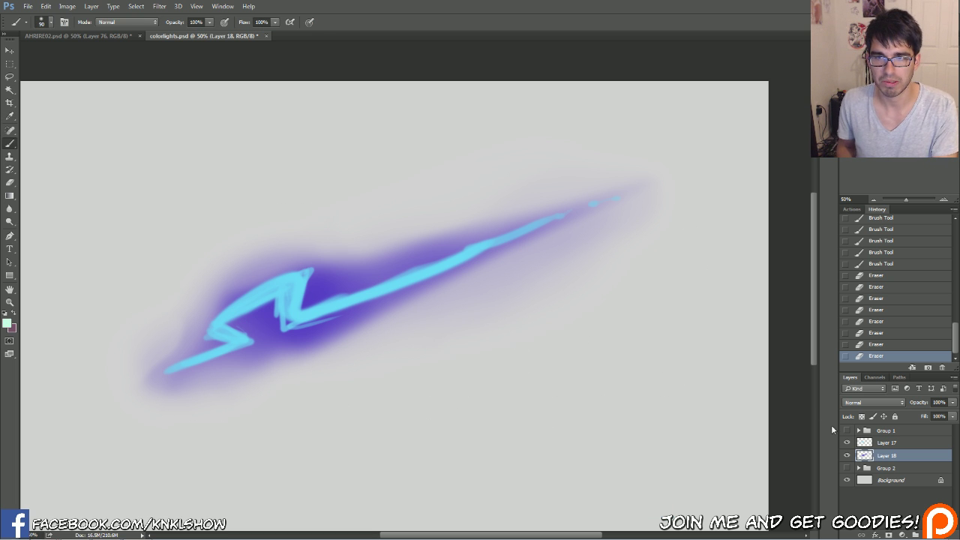
{"action": "left_click", "coordinate": [882, 444]}
{"action": "key", "text": "ctrl+shift+n"}
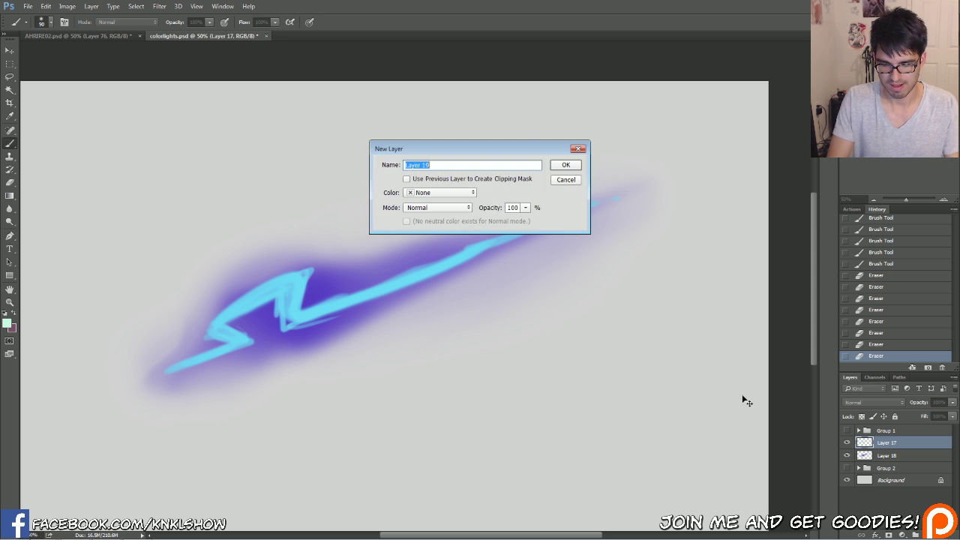
{"action": "key", "text": "Return"}
Step: Paint a pale mint core along the bolt's lower zigzag, thinning it towards the start of the long straight stretch
{"action": "mouse_move", "coordinate": [185, 365]}
{"action": "left_mouse_down"}
{"action": "mouse_move", "coordinate": [238, 340]}
{"action": "mouse_move", "coordinate": [223, 333]}
{"action": "left_mouse_up"}
{"action": "key", "text": "bracketleft"}
{"action": "key", "text": "bracketleft"}
{"action": "mouse_move", "coordinate": [225, 332]}
{"action": "left_mouse_down"}
{"action": "mouse_move", "coordinate": [238, 340]}
{"action": "mouse_move", "coordinate": [239, 308]}
{"action": "mouse_move", "coordinate": [252, 303]}
{"action": "left_mouse_up"}
{"action": "left_click_drag", "start_coordinate": [221, 323], "coordinate": [270, 295]}
{"action": "key", "text": "bracketleft"}
{"action": "key", "text": "bracketleft"}
{"action": "key", "text": "bracketleft"}
{"action": "left_click_drag", "start_coordinate": [234, 346], "coordinate": [239, 343]}
{"action": "mouse_move", "coordinate": [234, 347]}
{"action": "left_mouse_down"}
{"action": "mouse_move", "coordinate": [214, 329]}
{"action": "mouse_move", "coordinate": [254, 303]}
{"action": "mouse_move", "coordinate": [282, 294]}
{"action": "mouse_move", "coordinate": [306, 320]}
{"action": "mouse_move", "coordinate": [281, 304]}
{"action": "mouse_move", "coordinate": [315, 309]}
{"action": "mouse_move", "coordinate": [350, 298]}
{"action": "left_mouse_up"}
{"action": "key", "text": "bracketright"}
Step: Lock the transparent pixels of Layer 17 and set the foreground colour to a medium blue
{"action": "left_click", "coordinate": [892, 455]}
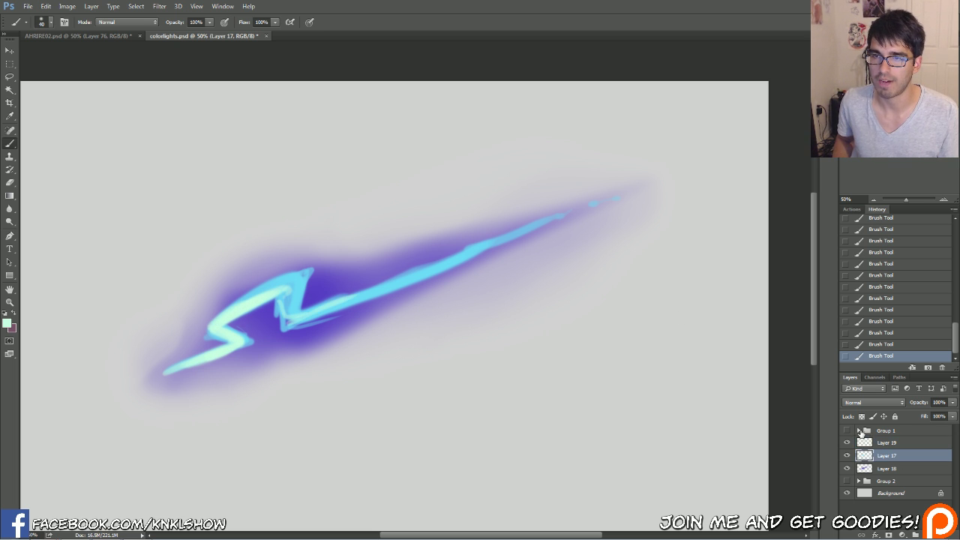
{"action": "left_click", "coordinate": [863, 418]}
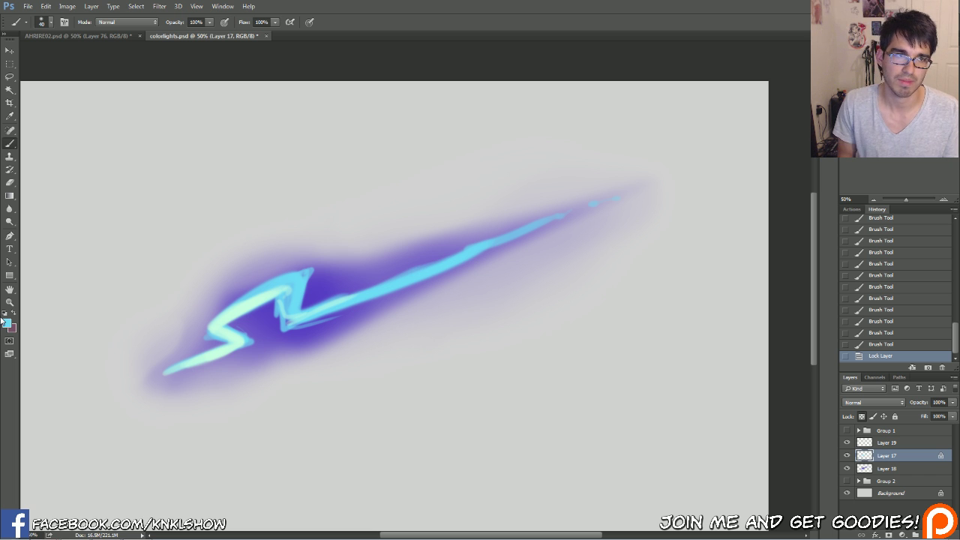
{"action": "left_click", "coordinate": [7, 322]}
{"action": "mouse_move", "coordinate": [554, 414]}
{"action": "left_mouse_down"}
{"action": "mouse_move", "coordinate": [507, 392]}
{"action": "mouse_move", "coordinate": [503, 375]}
{"action": "left_mouse_up"}
{"action": "left_click", "coordinate": [635, 348]}
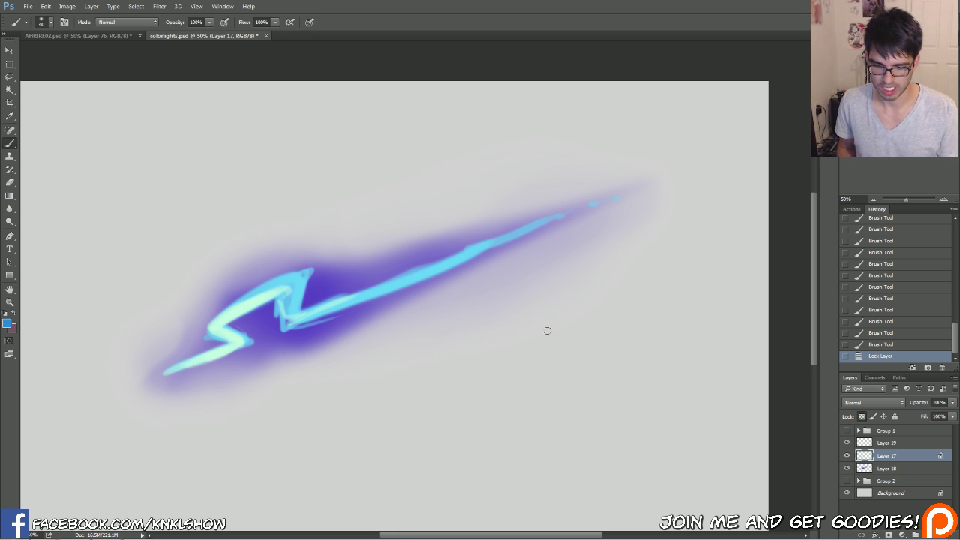
Step: Shade the bolt's far end blue with a very large soft brush, blending its middle back with the sampled cyan
{"action": "right_click", "coordinate": [529, 335]}
{"action": "left_click", "coordinate": [911, 158]}
{"action": "key", "text": "]"}
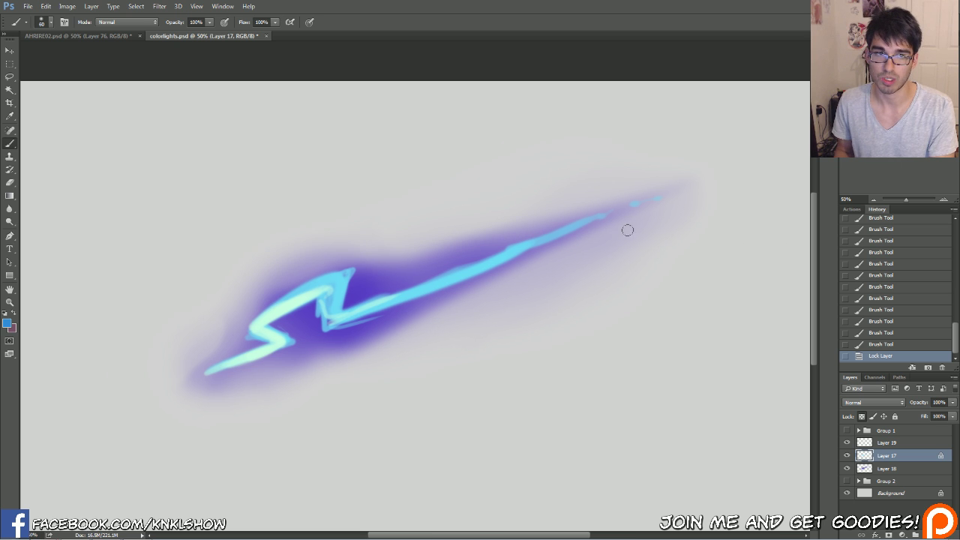
{"action": "key", "text": "]"}
{"action": "key", "text": "]"}
{"action": "key", "text": "]"}
{"action": "key", "text": "]"}
{"action": "key", "text": "]"}
{"action": "key", "text": "]"}
{"action": "key", "text": "]"}
{"action": "key", "text": "]"}
{"action": "key", "text": "]"}
{"action": "key", "text": "]"}
{"action": "key", "text": "]"}
{"action": "key", "text": "]"}
{"action": "mouse_move", "coordinate": [668, 195]}
{"action": "left_mouse_down"}
{"action": "mouse_move", "coordinate": [420, 278]}
{"action": "mouse_move", "coordinate": [379, 263]}
{"action": "mouse_move", "coordinate": [400, 321]}
{"action": "left_mouse_up"}
{"action": "left_click_drag", "start_coordinate": [633, 223], "coordinate": [499, 264]}
{"action": "left_click_drag", "start_coordinate": [555, 254], "coordinate": [467, 291]}
{"action": "left_click", "coordinate": [339, 302], "text": "alt"}
{"action": "left_click_drag", "start_coordinate": [406, 304], "coordinate": [450, 275]}
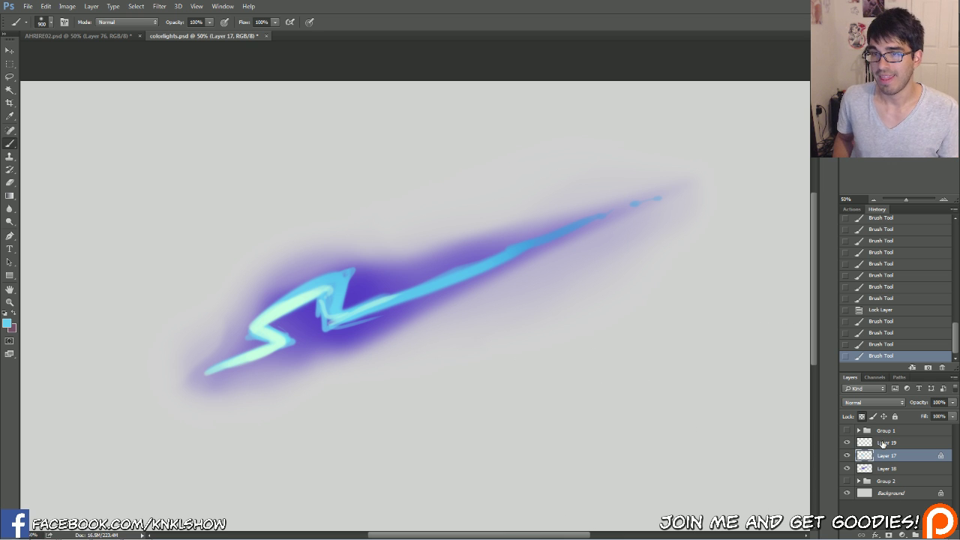
Step: Add a new layer above Layer 19 and set its blend mode to Vivid Light
{"action": "left_click", "coordinate": [873, 441]}
{"action": "key", "text": "ctrl+shift+n"}
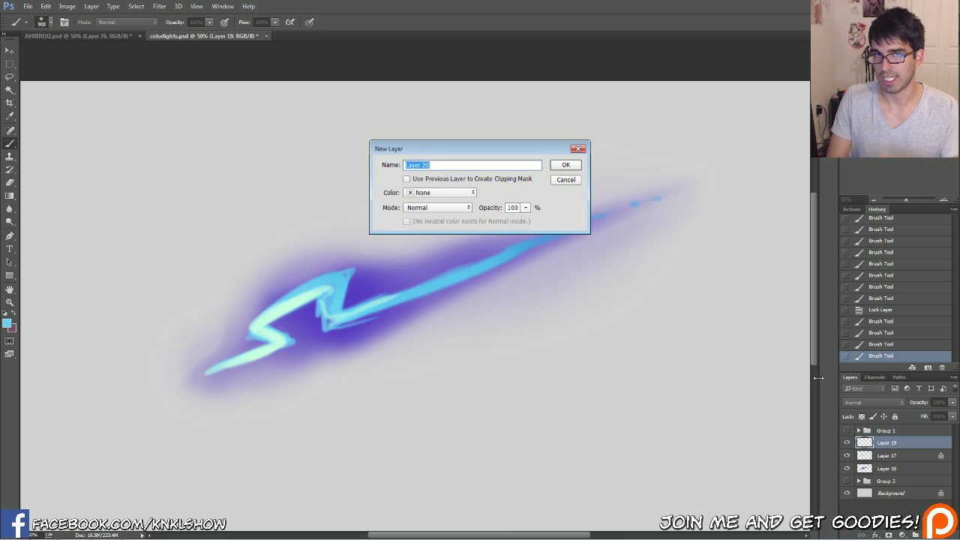
{"action": "key", "text": "Return"}
{"action": "left_click", "coordinate": [874, 402]}
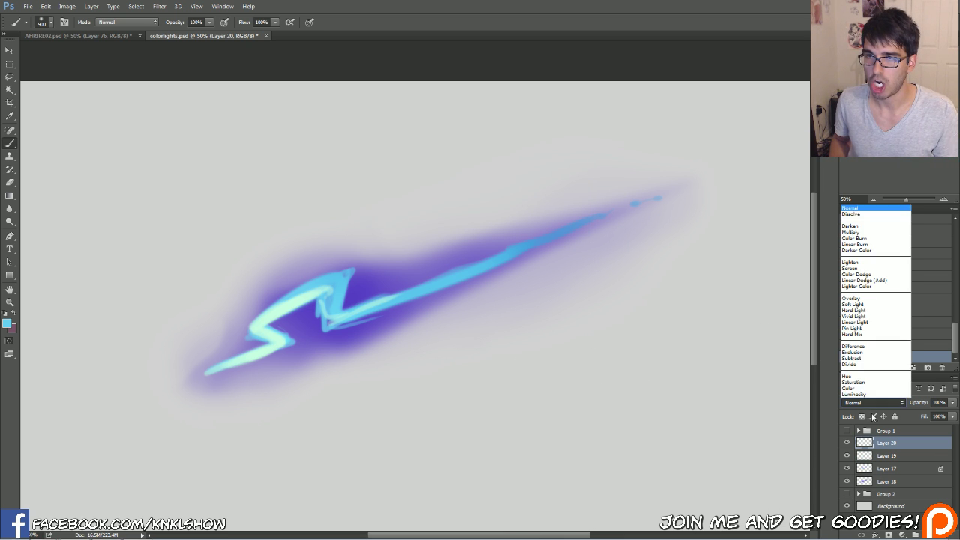
{"action": "left_click", "coordinate": [866, 315]}
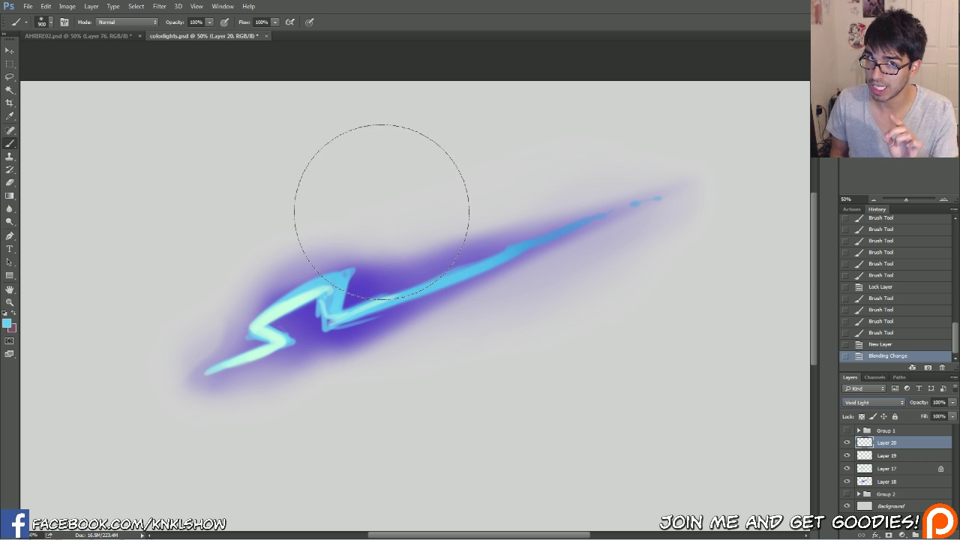
Step: Dab cyan light over the bolt's lower zigzag with a very large 1200 px soft brush
{"action": "key", "text": "bracketright"}
{"action": "key", "text": "bracketright"}
{"action": "key", "text": "bracketright"}
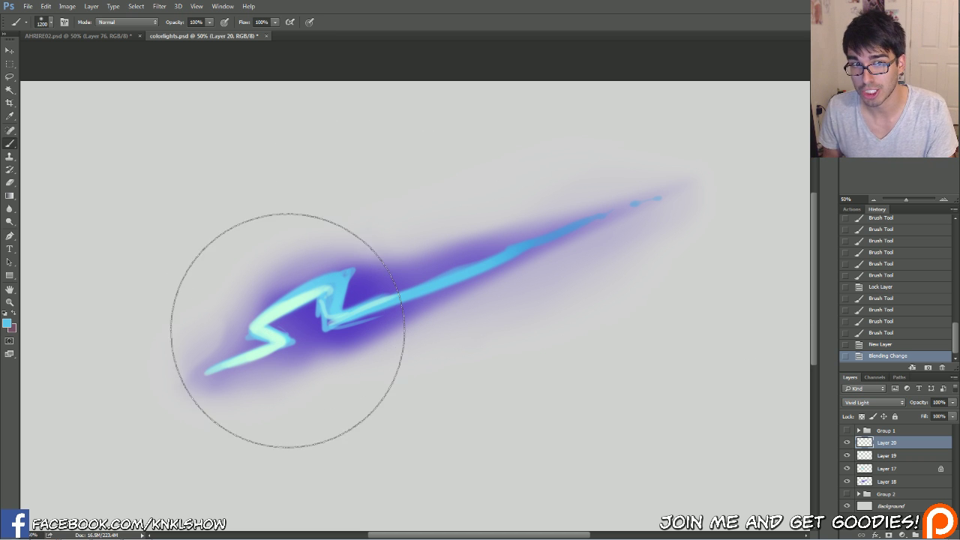
{"action": "left_click", "coordinate": [267, 342]}
{"action": "left_click", "coordinate": [262, 334]}
{"action": "left_click", "coordinate": [262, 324]}
{"action": "left_click", "coordinate": [266, 315]}
Step: Spread the cyan glow over the zigzag's upper peak and the start of the long stretch with a somewhat smaller soft brush
{"action": "key", "text": "bracketleft"}
{"action": "key", "text": "bracketleft"}
{"action": "key", "text": "bracketleft"}
{"action": "key", "text": "bracketleft"}
{"action": "key", "text": "bracketleft"}
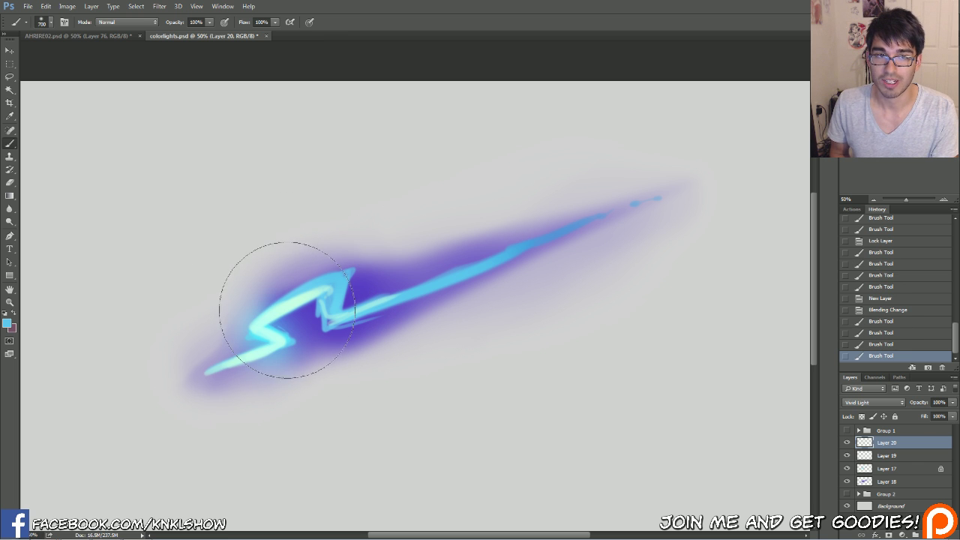
{"action": "key", "text": "bracketright"}
{"action": "mouse_move", "coordinate": [275, 310]}
{"action": "left_mouse_down"}
{"action": "mouse_move", "coordinate": [325, 283]}
{"action": "mouse_move", "coordinate": [344, 322]}
{"action": "left_mouse_up"}
{"action": "left_click", "coordinate": [328, 310]}
{"action": "key", "text": "bracketright"}
{"action": "left_click", "coordinate": [255, 351]}
{"action": "left_click", "coordinate": [364, 324]}
Step: Intensify the cyan glow along the zigzag's upper stroke and outer bend, reducing the soft brush between dabs
{"action": "key", "text": "bracketleft"}
{"action": "key", "text": "bracketleft"}
{"action": "key", "text": "bracketleft"}
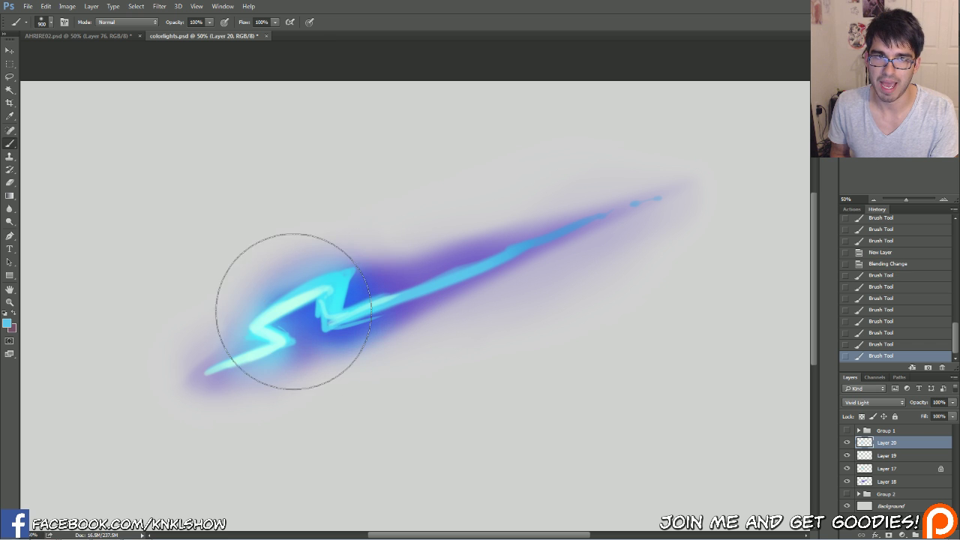
{"action": "left_click", "coordinate": [287, 300]}
{"action": "key", "text": "bracketleft"}
{"action": "key", "text": "bracketleft"}
{"action": "left_click", "coordinate": [257, 329]}
Step: Add a normal layer above the Vivid Light layer and place one soft pale cyan dab above the bolt's peak
{"action": "key", "text": "bracketleft"}
{"action": "key", "text": "bracketleft"}
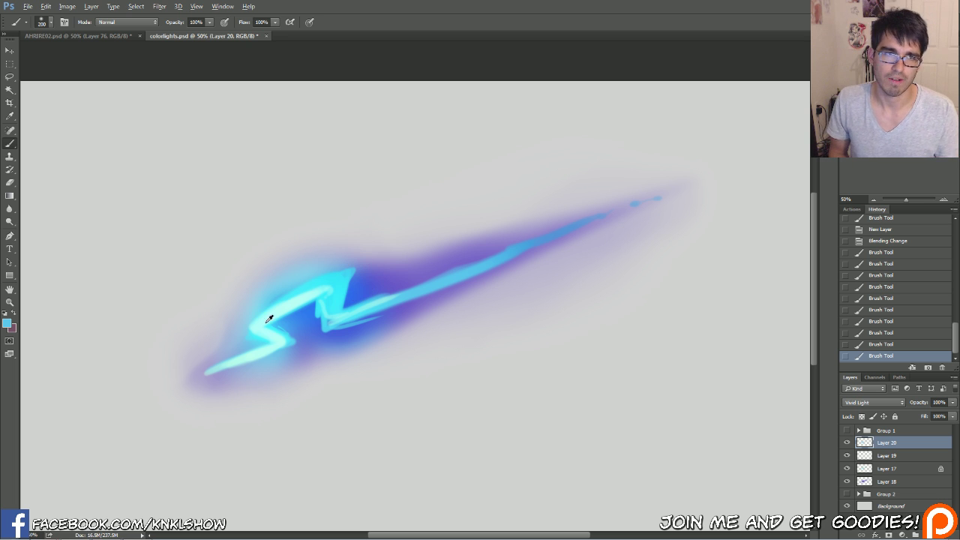
{"action": "key", "text": "ctrl+shift+n"}
{"action": "key", "text": "Return"}
{"action": "right_click", "coordinate": [310, 372]}
{"action": "left_click", "coordinate": [358, 211]}
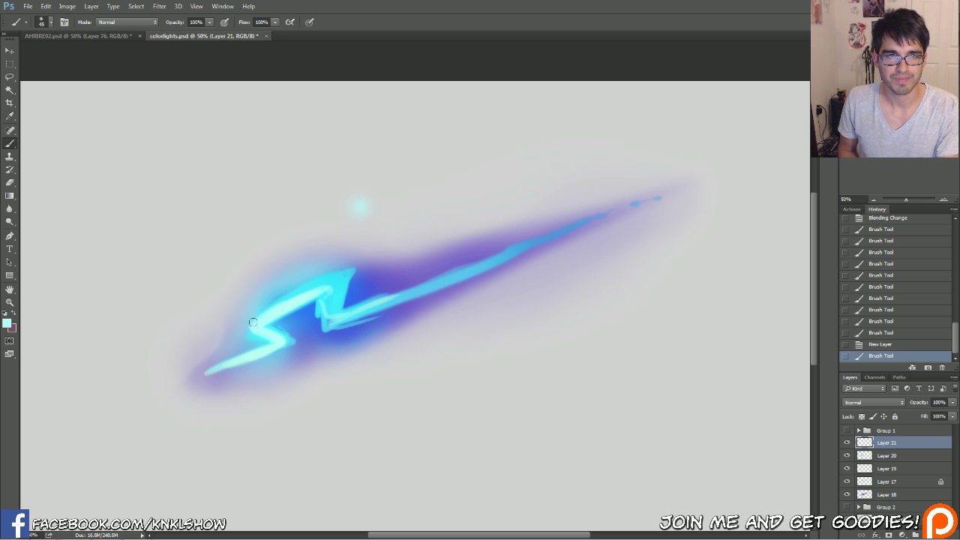
Step: Paint small sparks and thin pale cyan electric arcs along the whole bolt, trailing past its far tip, with a fine brush of about 20 px
{"action": "left_click_drag", "start_coordinate": [222, 354], "coordinate": [237, 349]}
{"action": "left_click", "coordinate": [296, 337]}
{"action": "left_click", "coordinate": [303, 335]}
{"action": "left_click", "coordinate": [309, 334]}
{"action": "left_click_drag", "start_coordinate": [315, 294], "coordinate": [352, 280]}
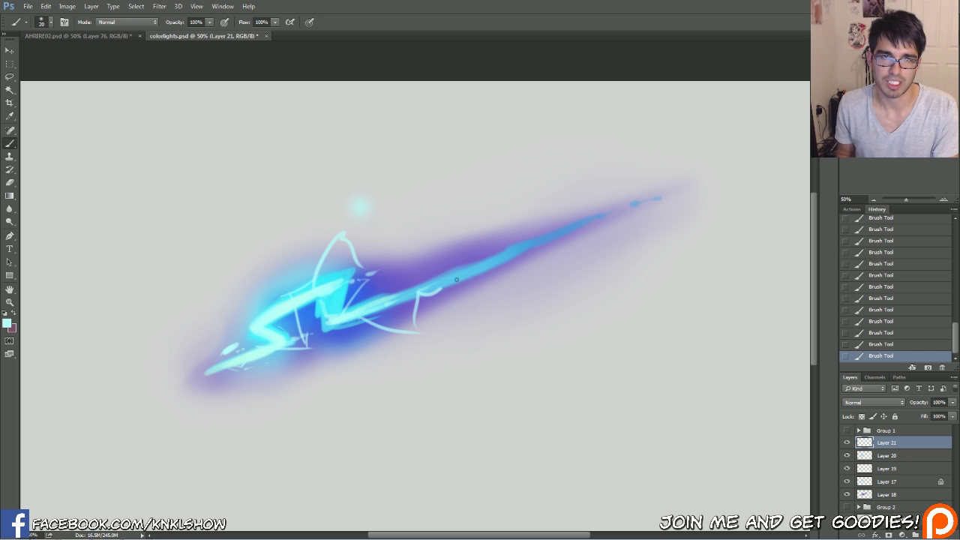
{"action": "left_click_drag", "start_coordinate": [586, 229], "coordinate": [731, 188]}
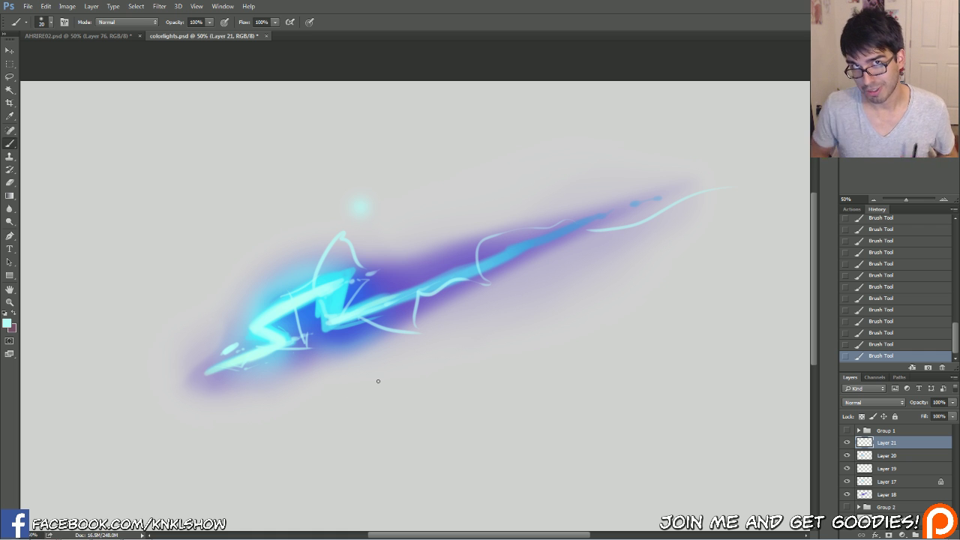
{"action": "left_click", "coordinate": [942, 199]}
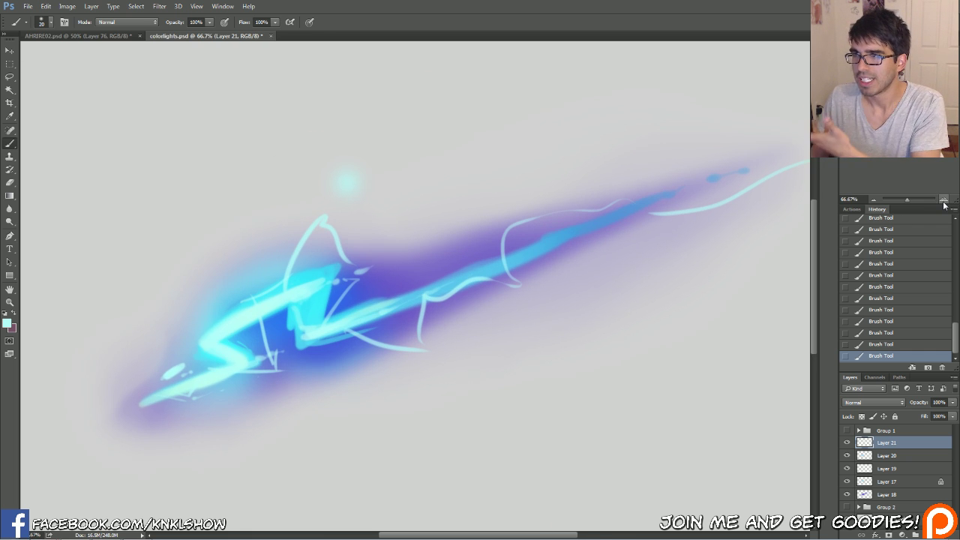